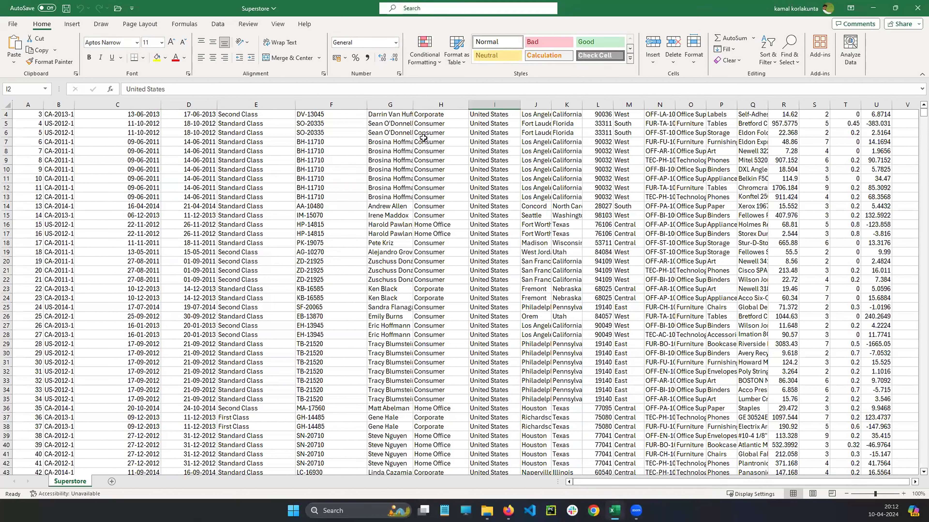
- Open the class_6_Major_project report from the PowerBI folder inside Downloads > evening
click(487, 510)
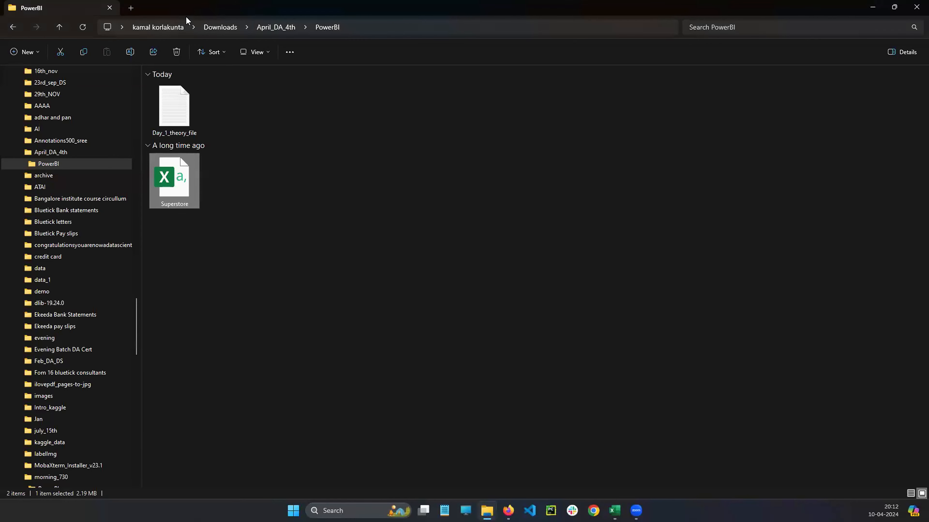
click(221, 27)
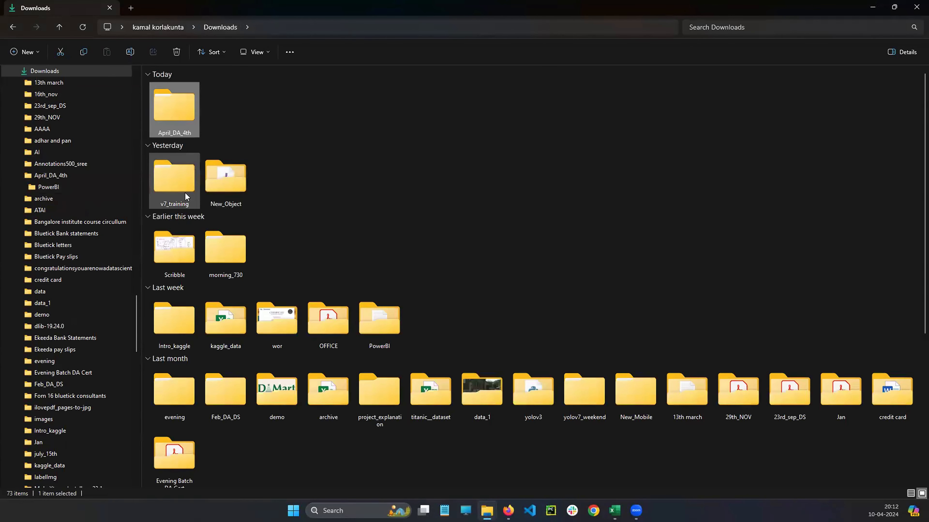
click(219, 27)
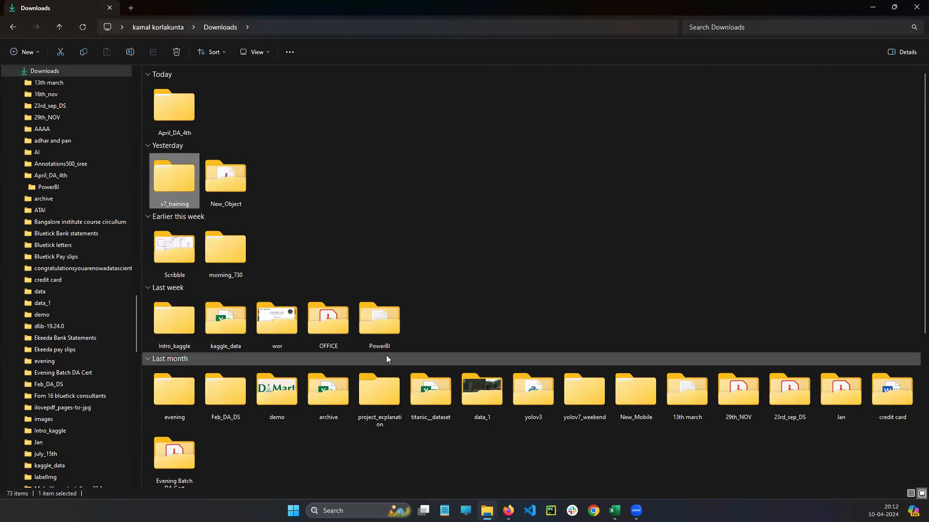
double_click(186, 394)
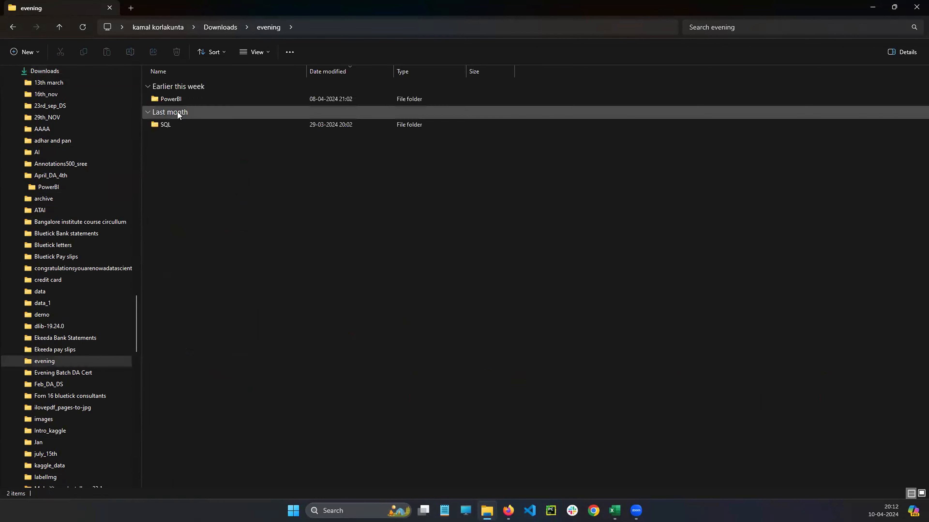
double_click(177, 98)
double_click(177, 106)
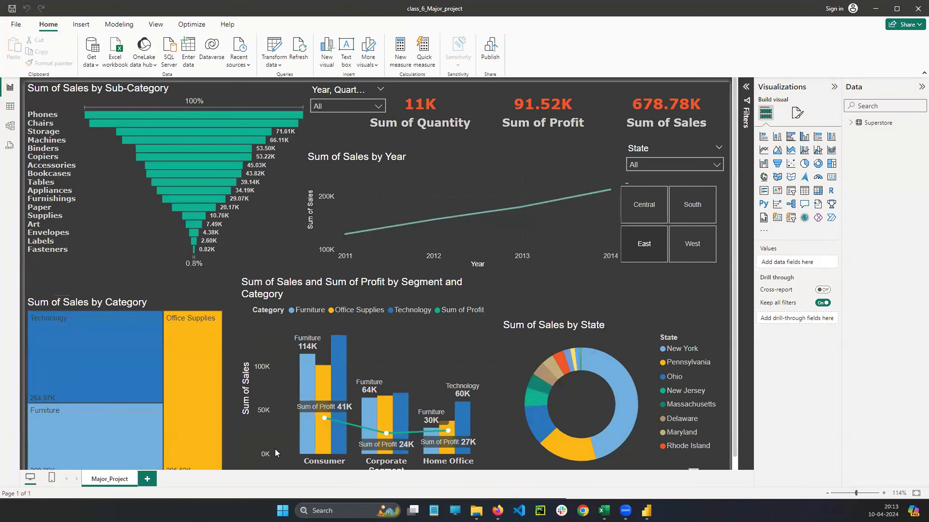
- Look over the Major_Project dashboard page and close the report
scroll(604, 329, down, 2)
scroll(475, 256, up, 2)
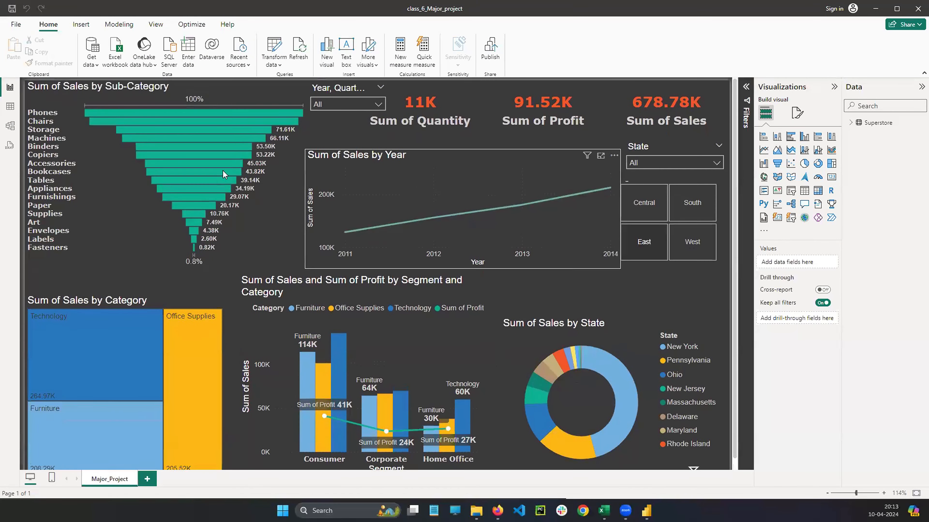
click(917, 9)
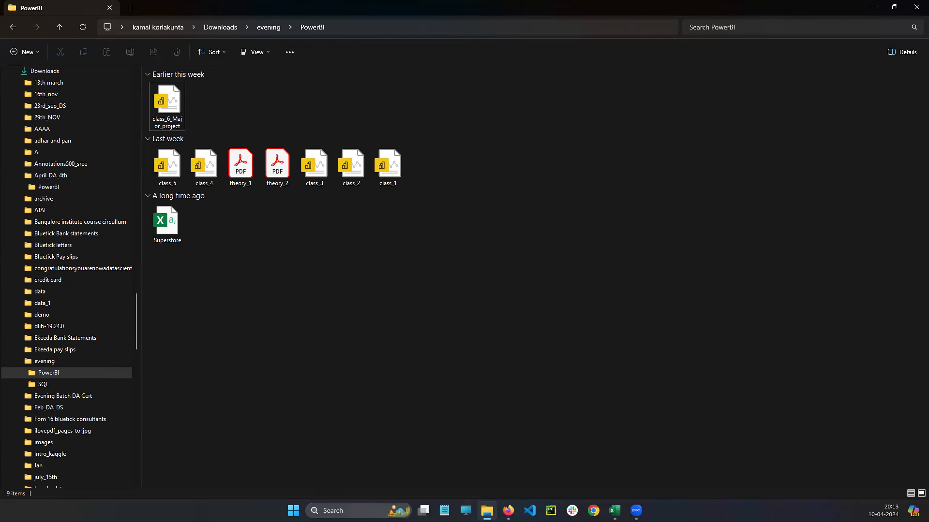
- Launch Power BI Desktop and create a new blank report
click(325, 509)
click(325, 508)
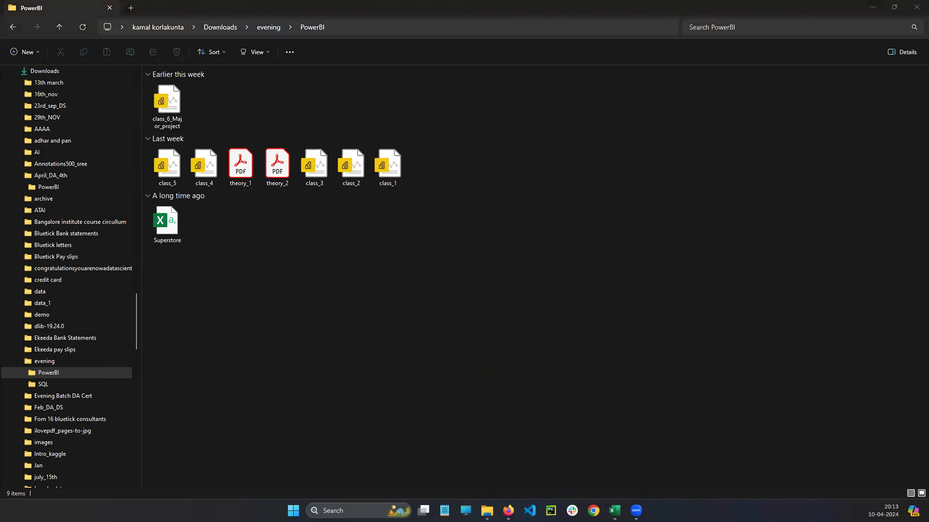
click(344, 511)
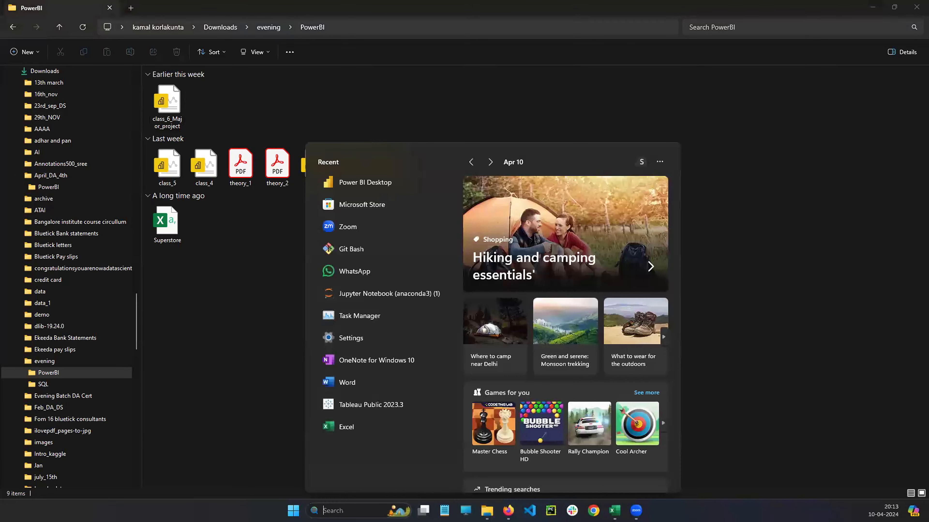
text(powerbi)
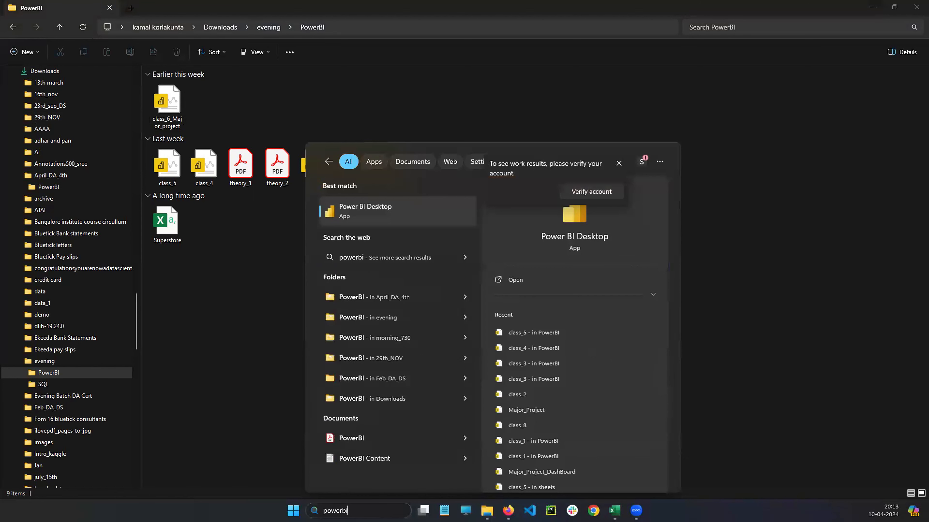
click(368, 213)
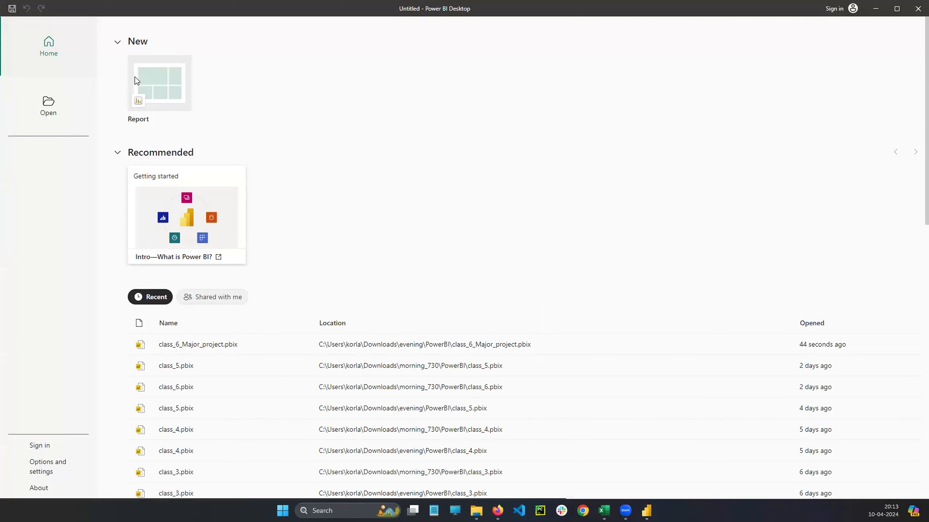
click(169, 83)
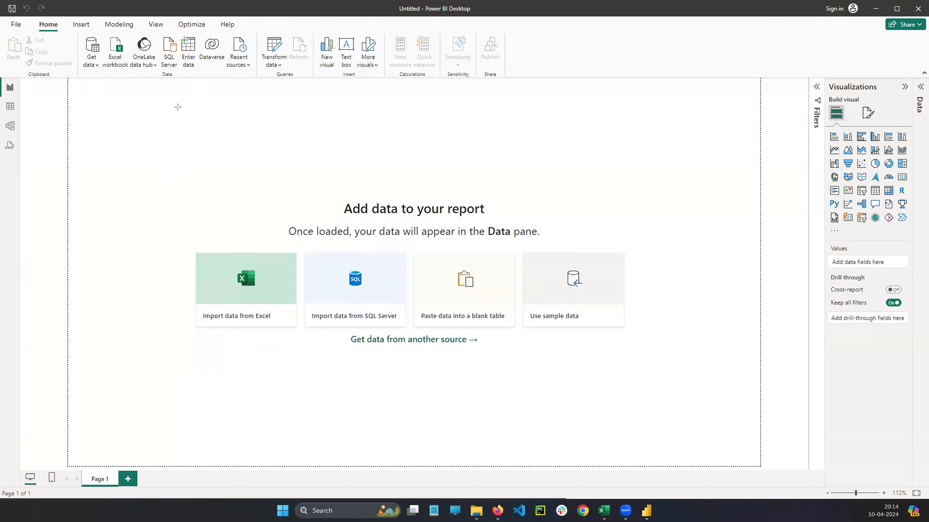
drag(75, 30, 105, 77)
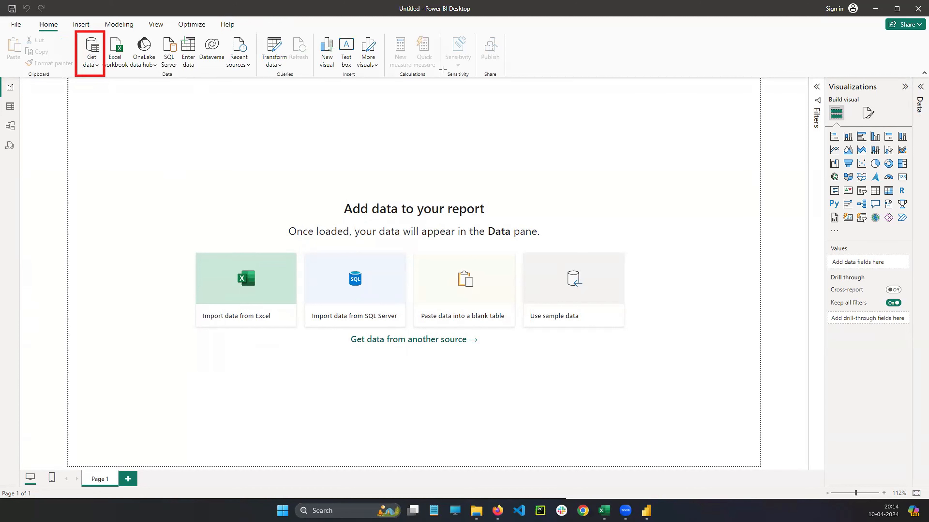
drag(911, 78, 927, 140)
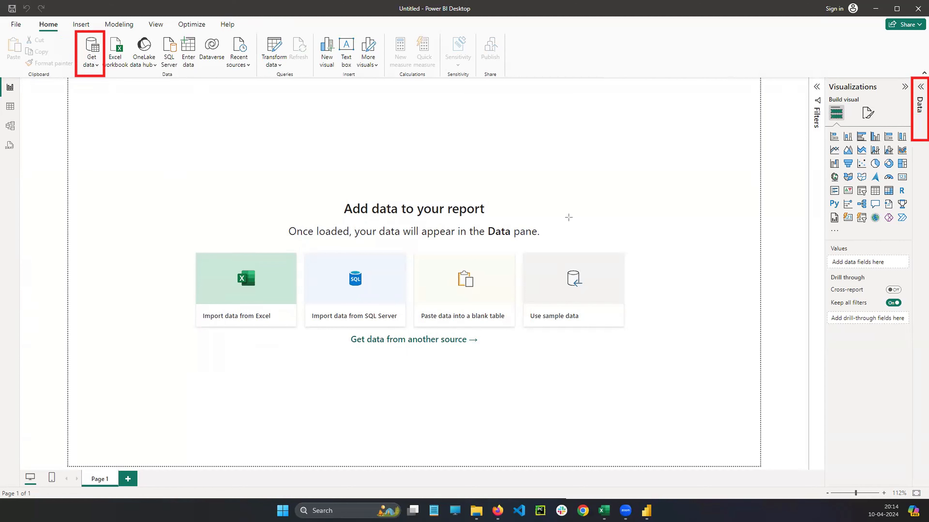
drag(823, 124, 910, 225)
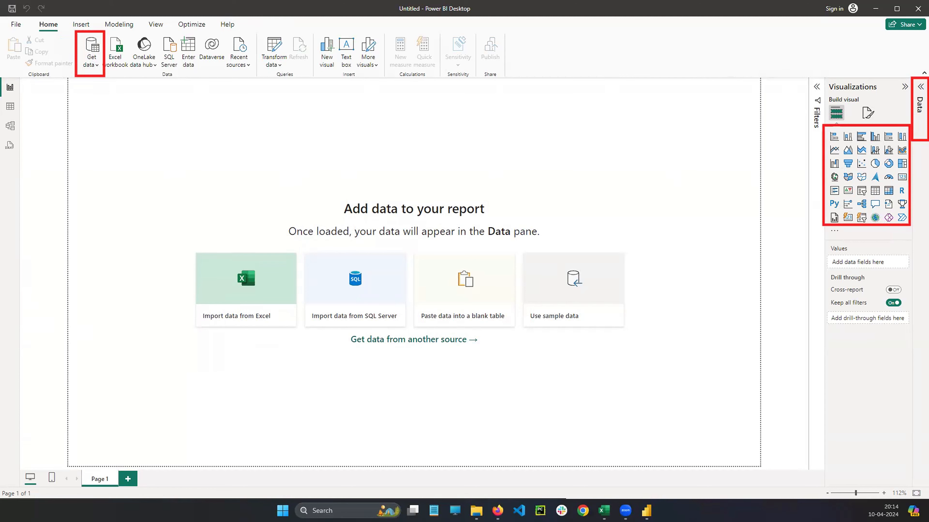
key(Escape)
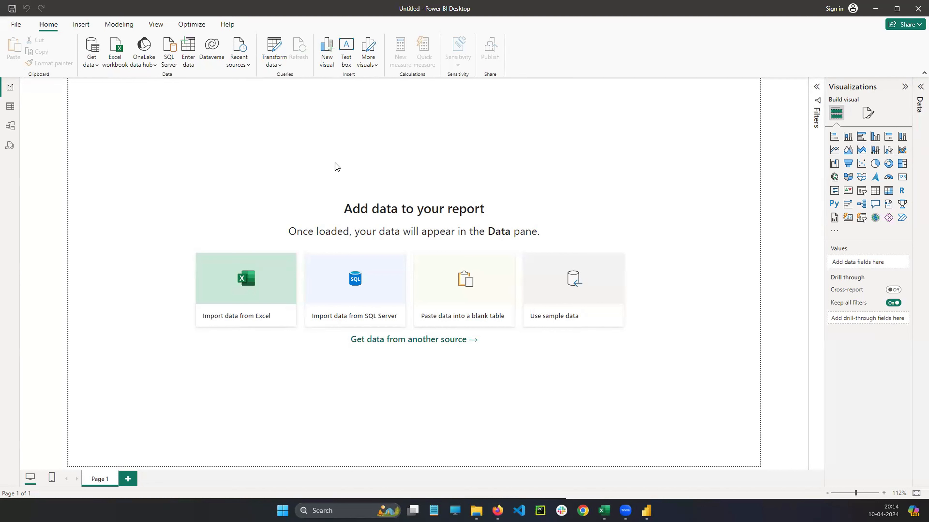
- Switch to File Explorer and look through the Downloads folder for the Titanic dataset
mouse_move(476, 511)
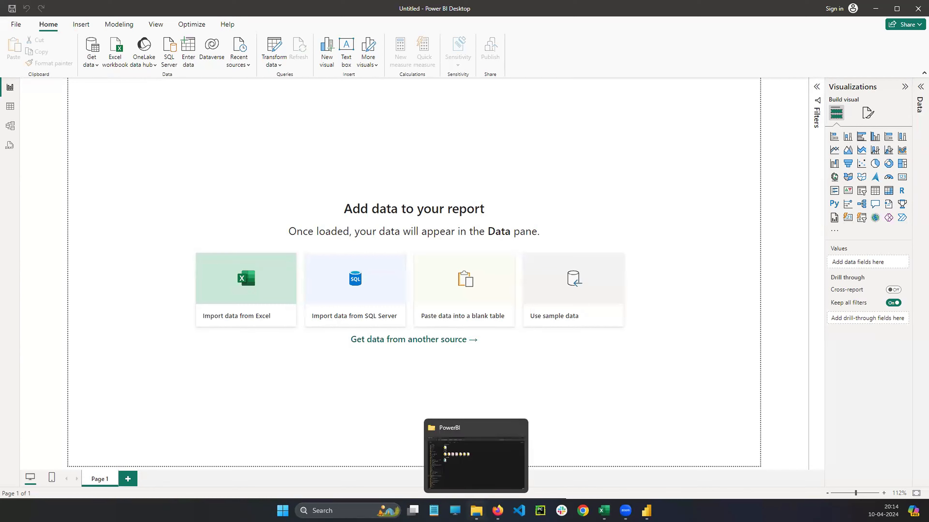
click(475, 463)
click(220, 24)
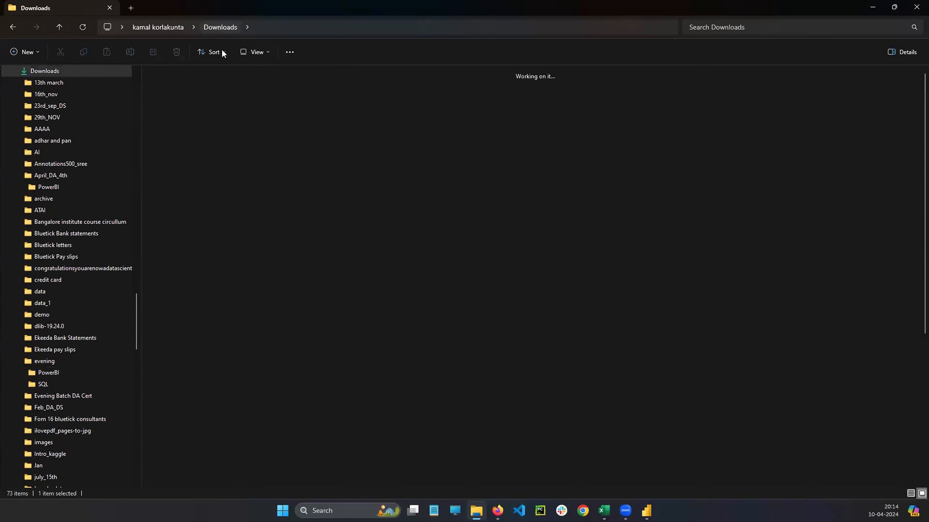
scroll(330, 262, down, 5)
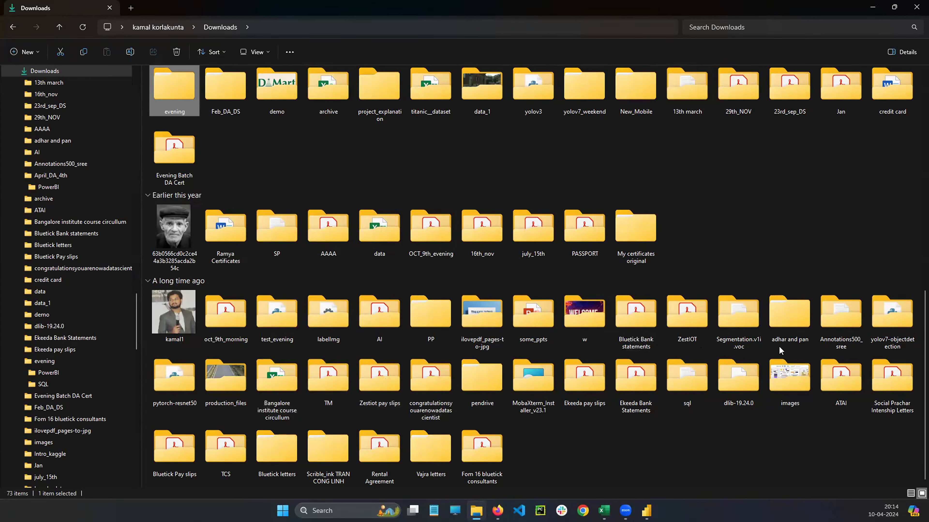
scroll(782, 351, up, 2)
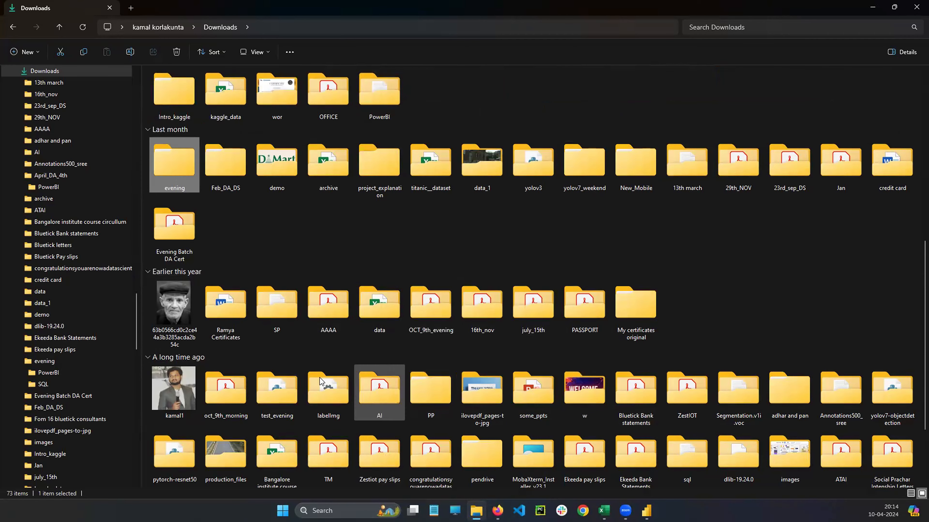
scroll(324, 435, down, 2)
scroll(892, 384, up, 5)
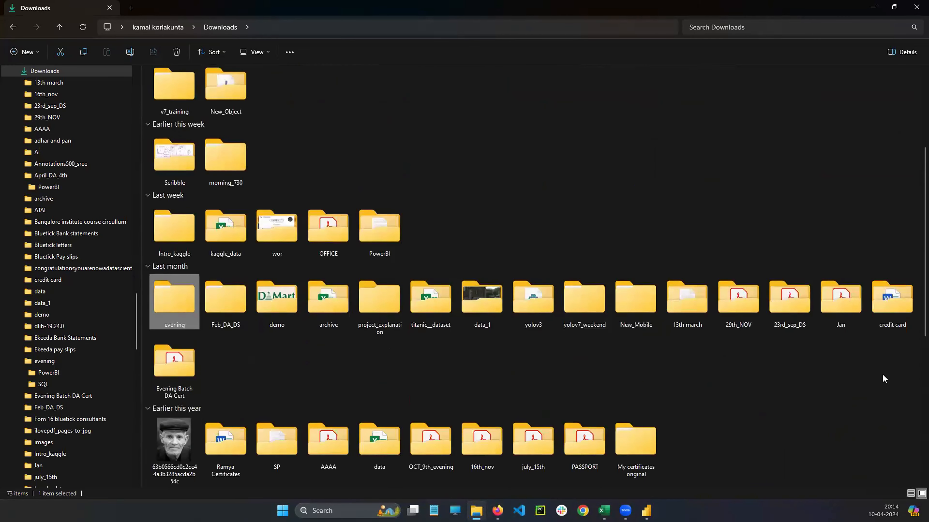
scroll(793, 247, down, 4)
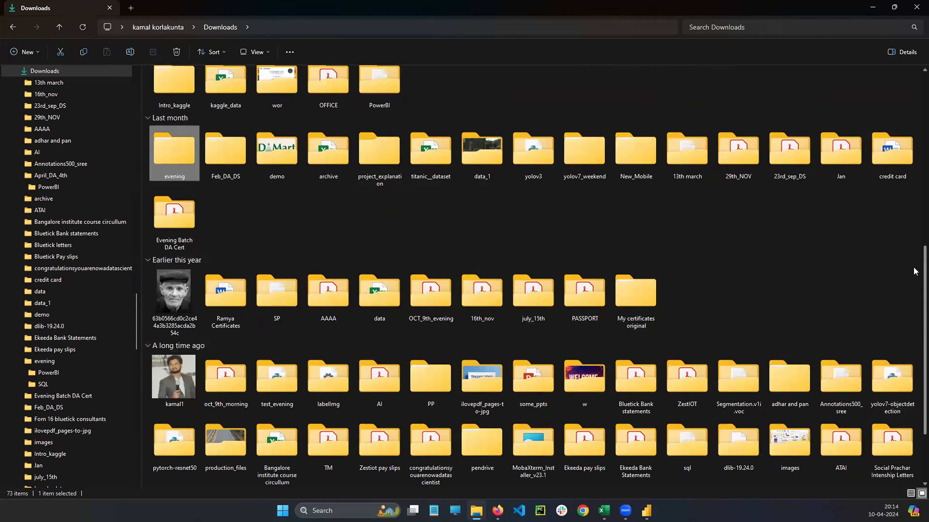
drag(920, 270, 911, 77)
- Search the Downloads folder for "titanic" and open the Titanic-Dataset file in Excel
click(783, 25)
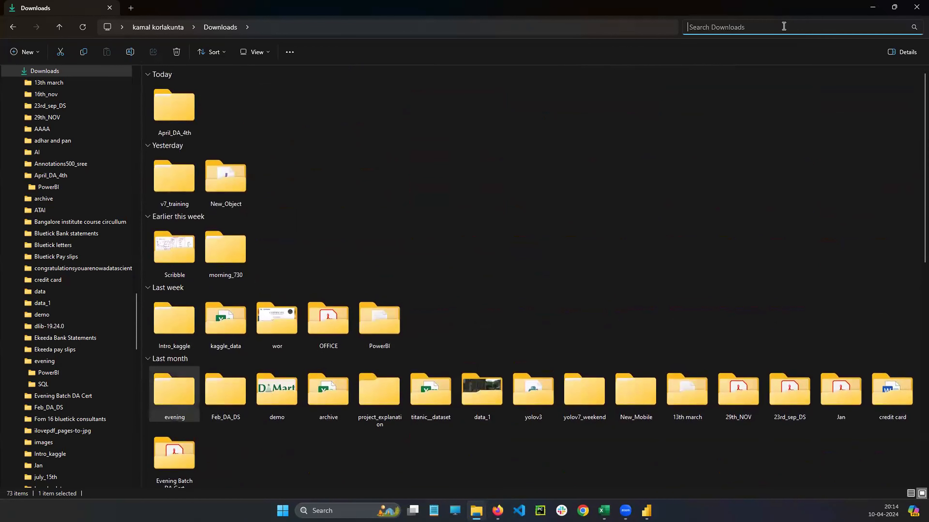
text(titanix)
key(BackSpace)
text(c)
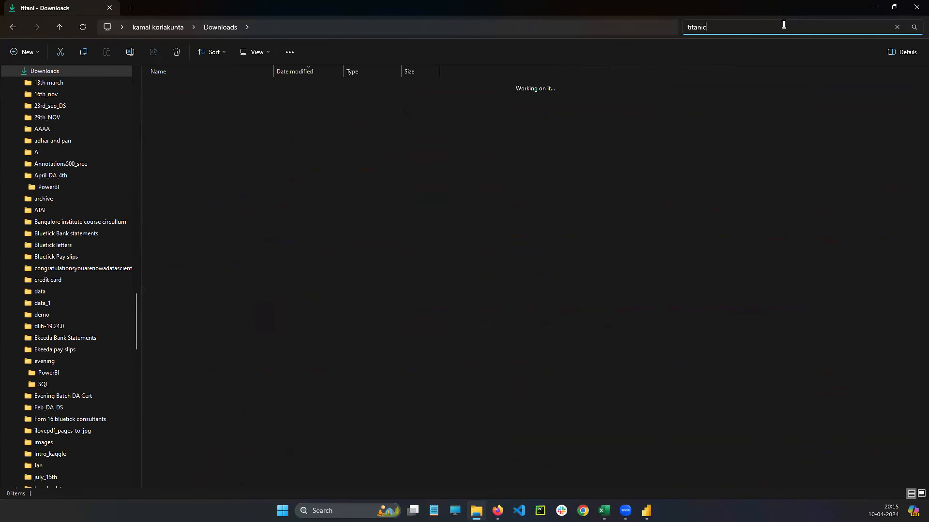
click(174, 144)
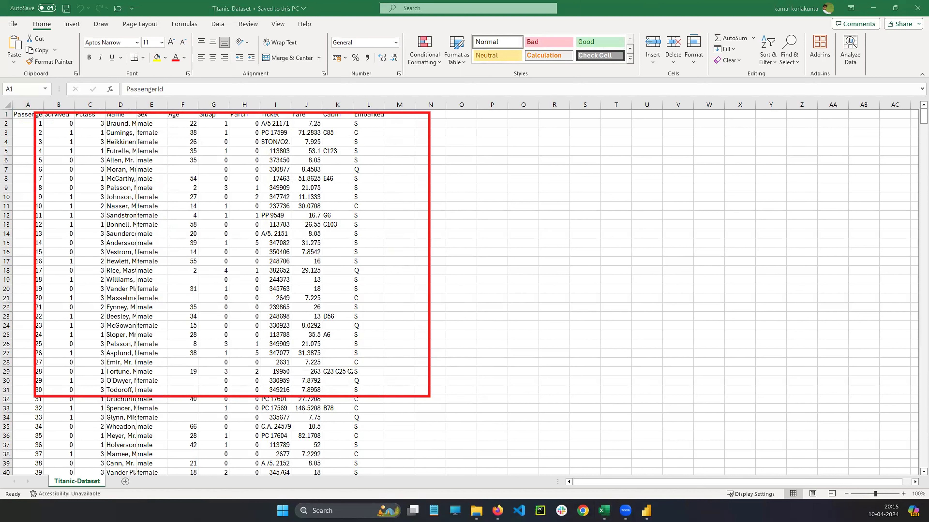
drag(183, 164, 197, 177)
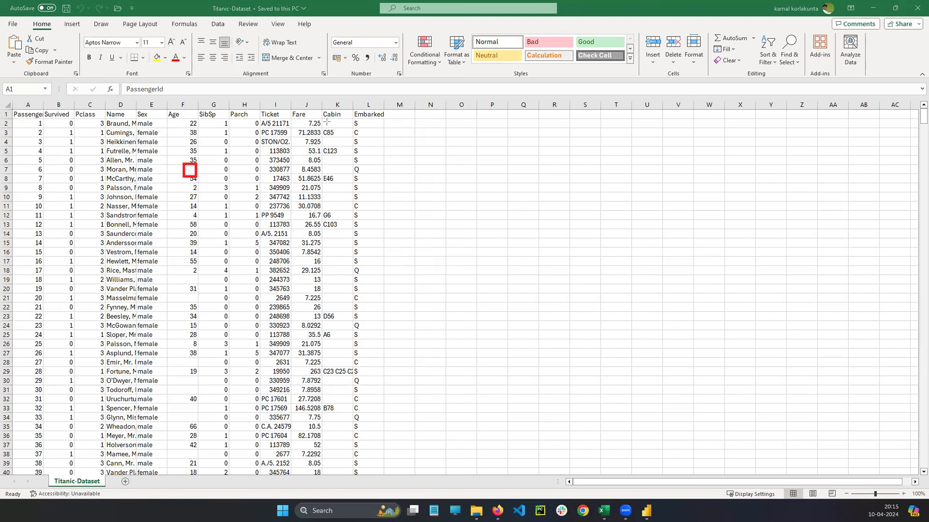
mouse_move(324, 117)
mouse_down()
mouse_move(343, 131)
mouse_move(338, 169)
mouse_up()
mouse_move(454, 184)
mouse_down()
mouse_move(454, 220)
mouse_move(454, 191)
mouse_move(556, 187)
mouse_move(608, 255)
mouse_move(623, 252)
mouse_move(609, 261)
mouse_up()
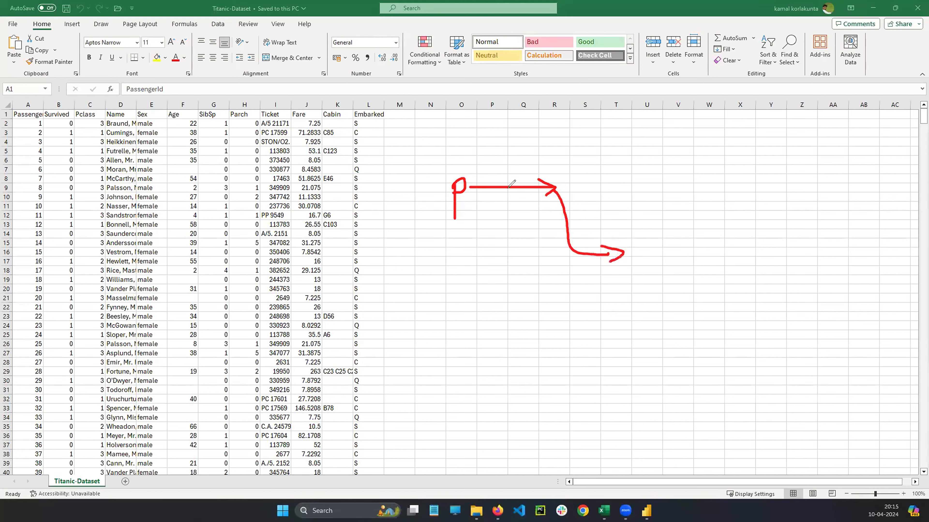
mouse_move(555, 187)
mouse_down()
mouse_move(551, 116)
mouse_move(559, 128)
mouse_up()
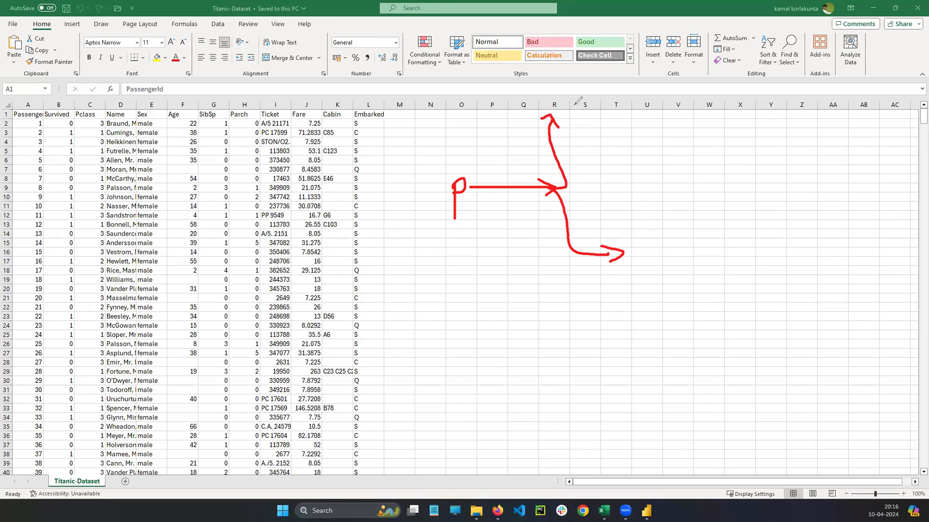
mouse_move(575, 97)
mouse_down()
mouse_move(579, 116)
mouse_move(583, 93)
mouse_up()
drag(585, 87, 628, 119)
mouse_move(590, 59)
mouse_down()
mouse_move(629, 119)
mouse_move(616, 162)
mouse_move(618, 244)
mouse_move(625, 240)
mouse_up()
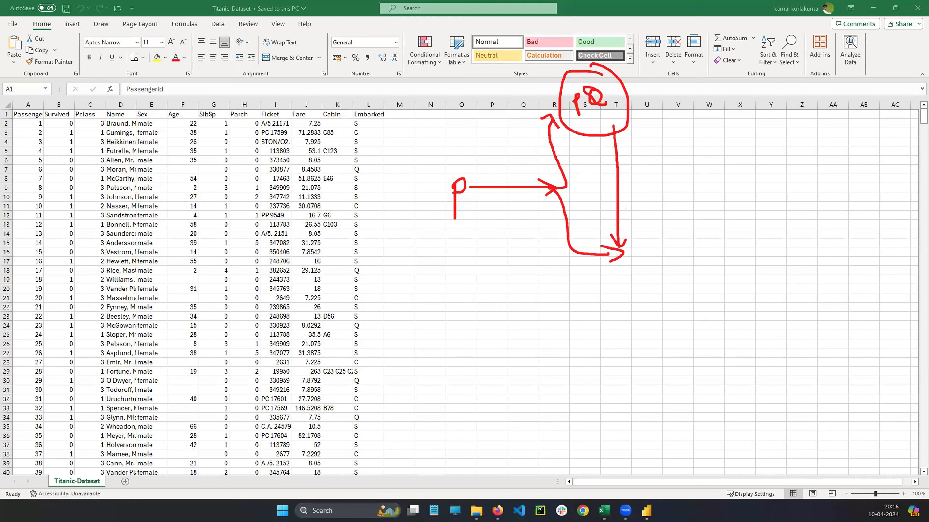
key(e)
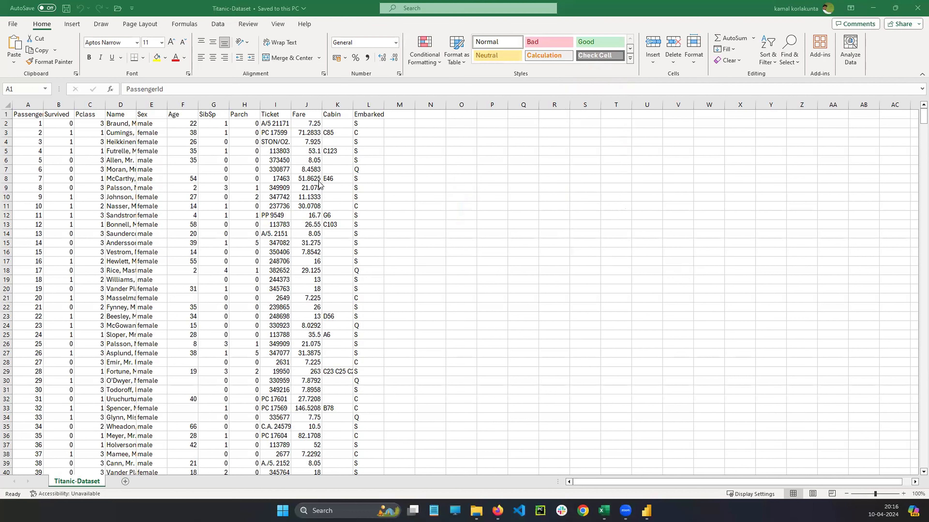
- Examine the rows of the Superstore workbook in Excel and return to the blank report in Power BI Desktop
mouse_move(604, 511)
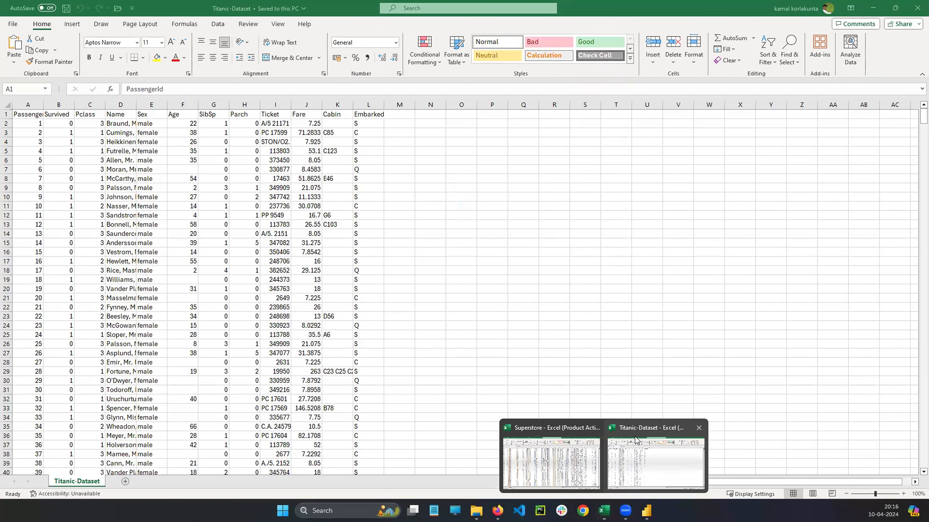
click(549, 460)
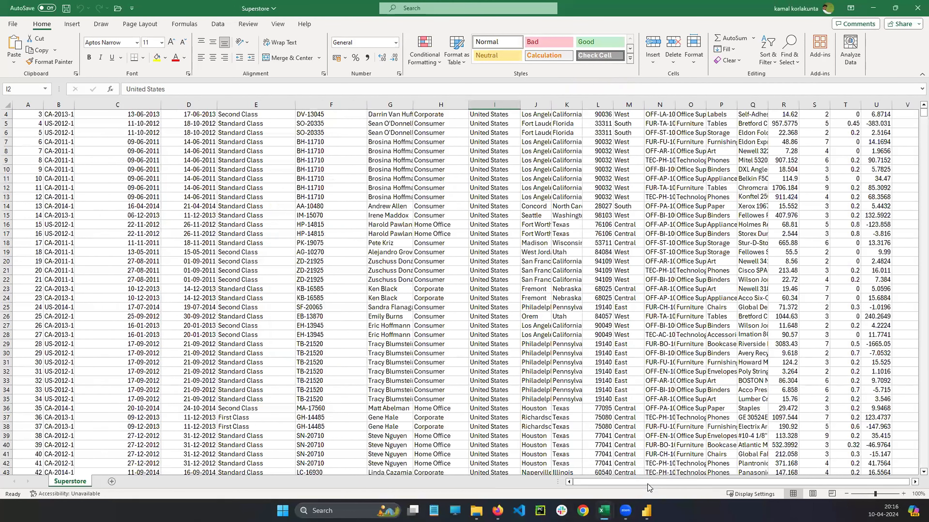
drag(717, 482, 566, 456)
scroll(324, 219, down, 6)
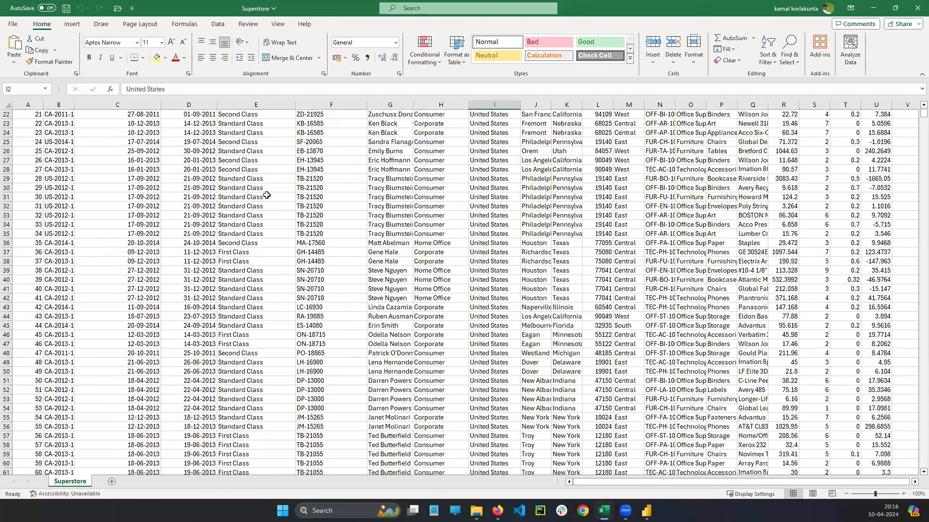
scroll(400, 212, up, 2)
scroll(618, 461, up, 1)
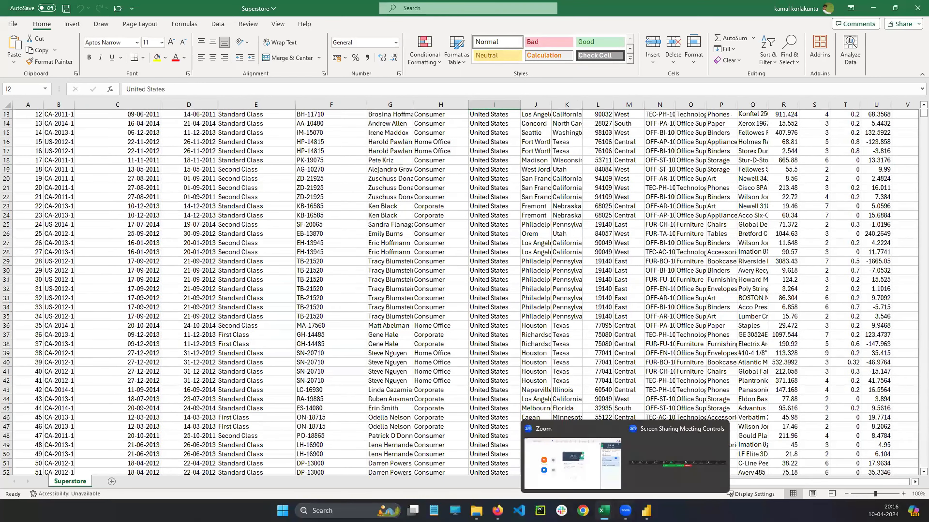
mouse_move(647, 510)
click(675, 458)
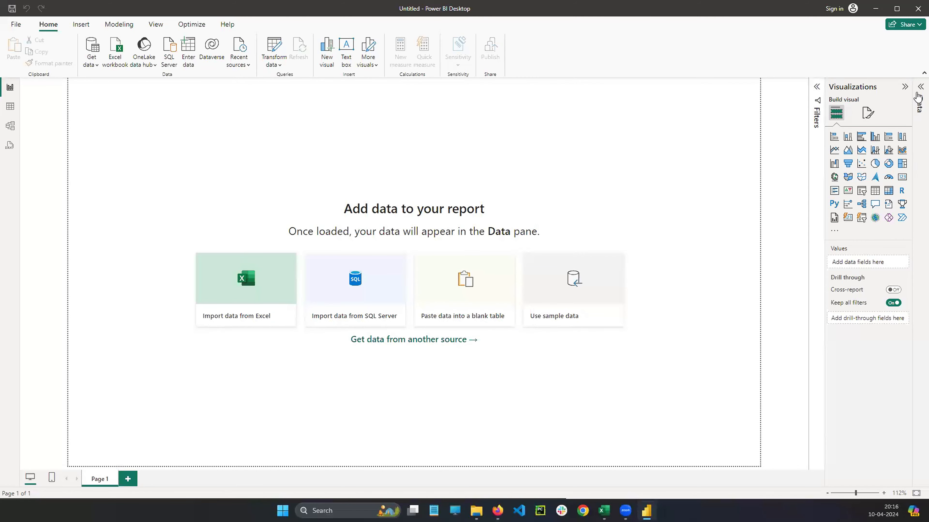
- Expand the Data pane of the blank report and review the Titanic-Dataset and Superstore rows in Excel
click(920, 105)
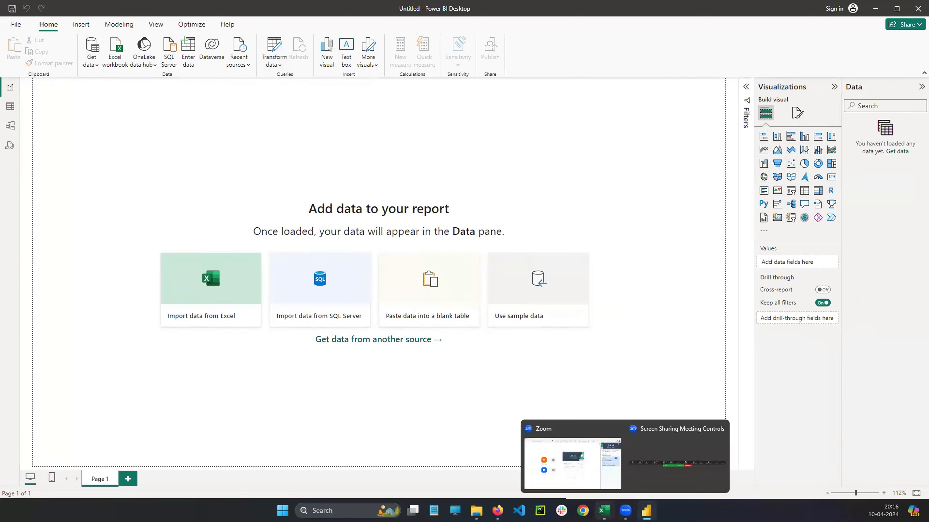
mouse_move(604, 511)
click(644, 439)
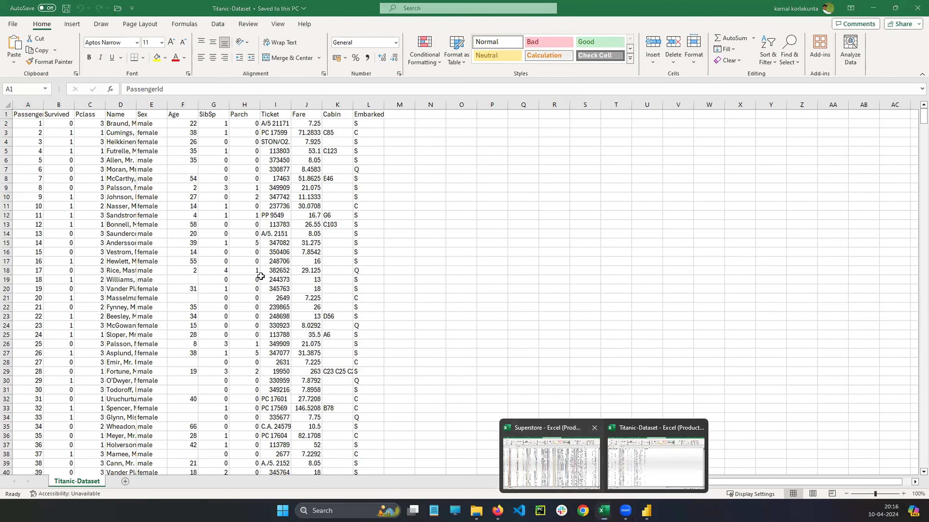
click(551, 462)
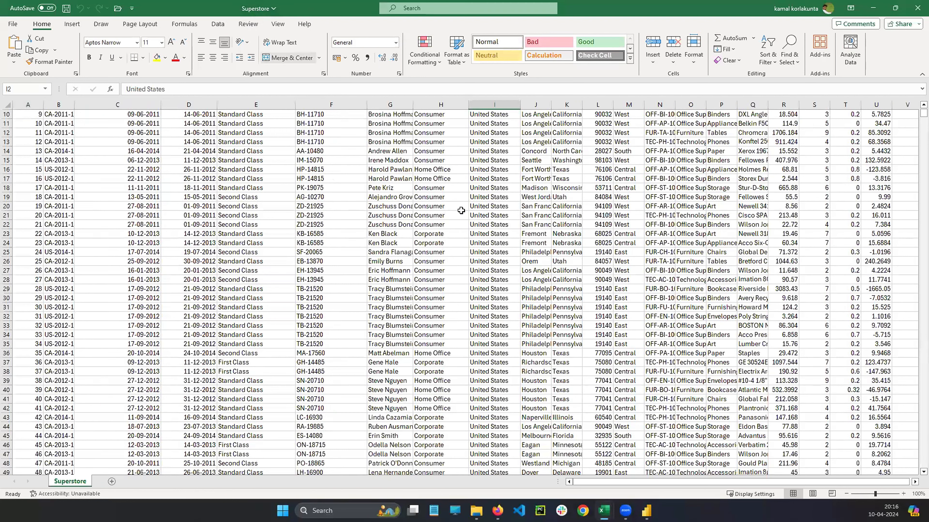
drag(914, 116, 916, 112)
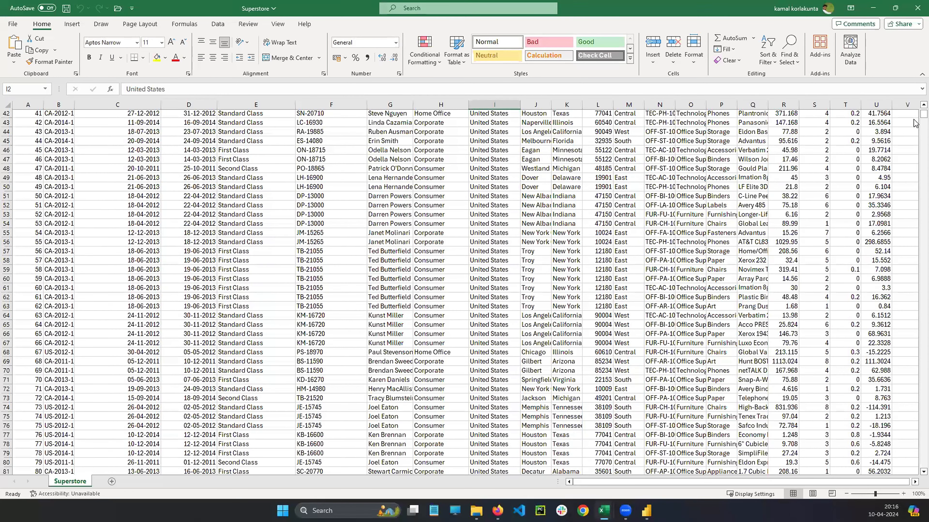
mouse_move(913, 117)
mouse_down()
mouse_move(915, 129)
mouse_move(916, 110)
mouse_up()
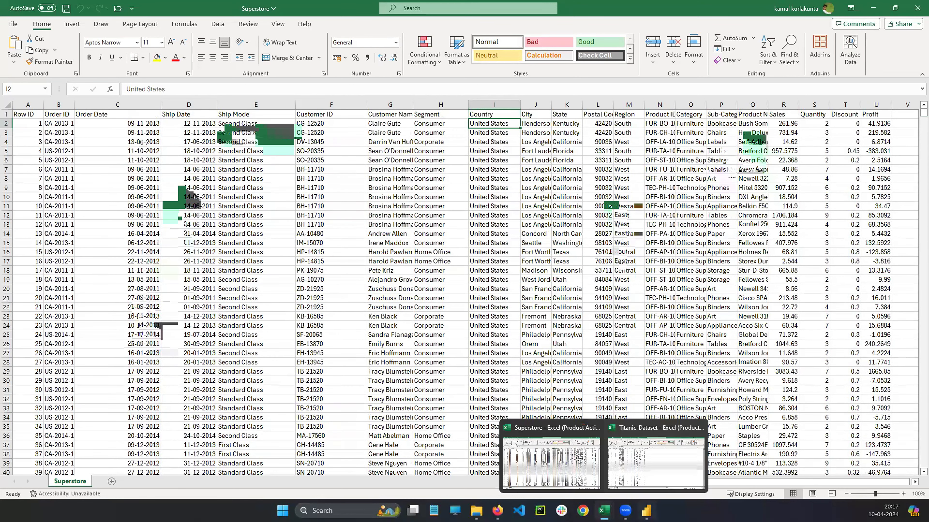
click(646, 511)
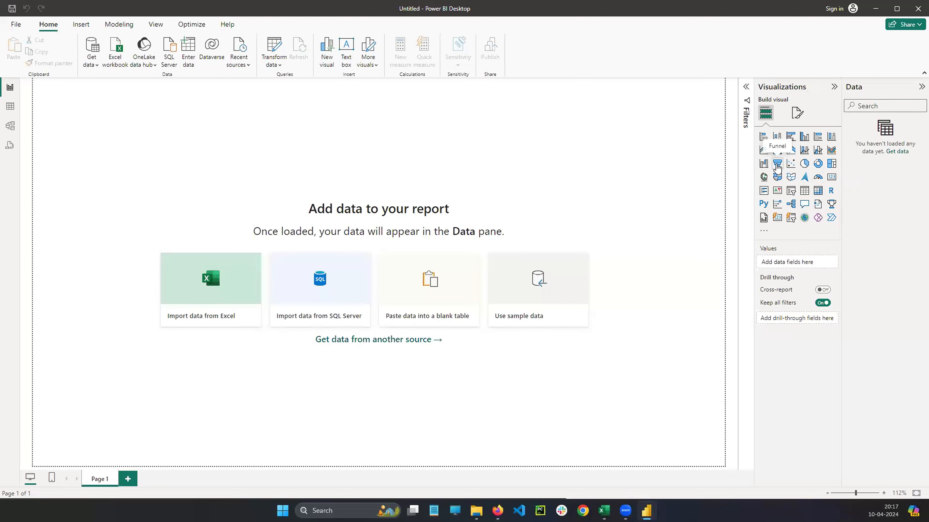
- Close the Superstore workbook in Excel without saving changes and close the Titanic-Dataset workbook
mouse_move(604, 511)
click(551, 463)
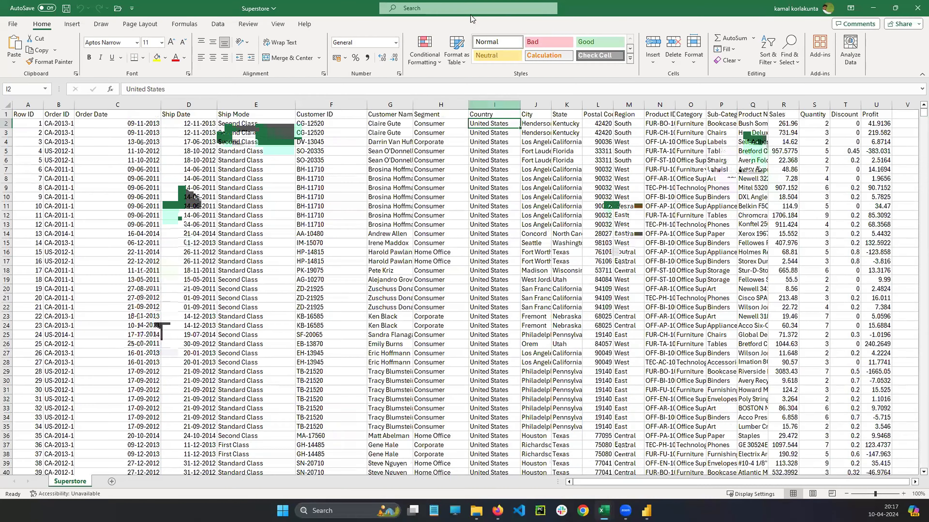
click(917, 8)
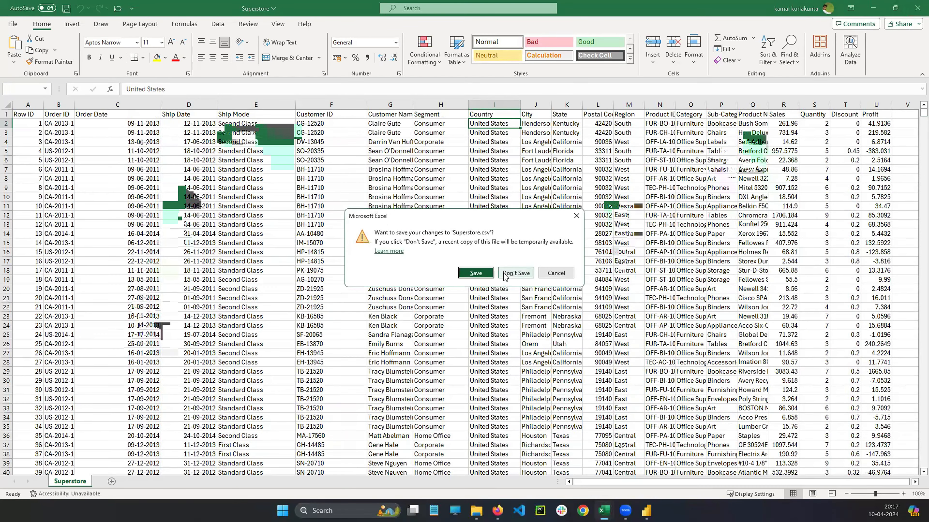
click(516, 273)
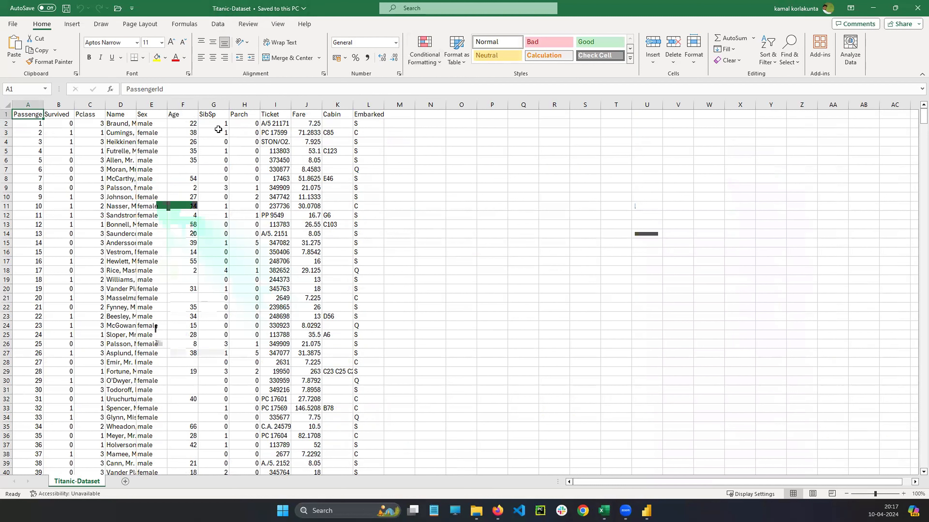
click(189, 206)
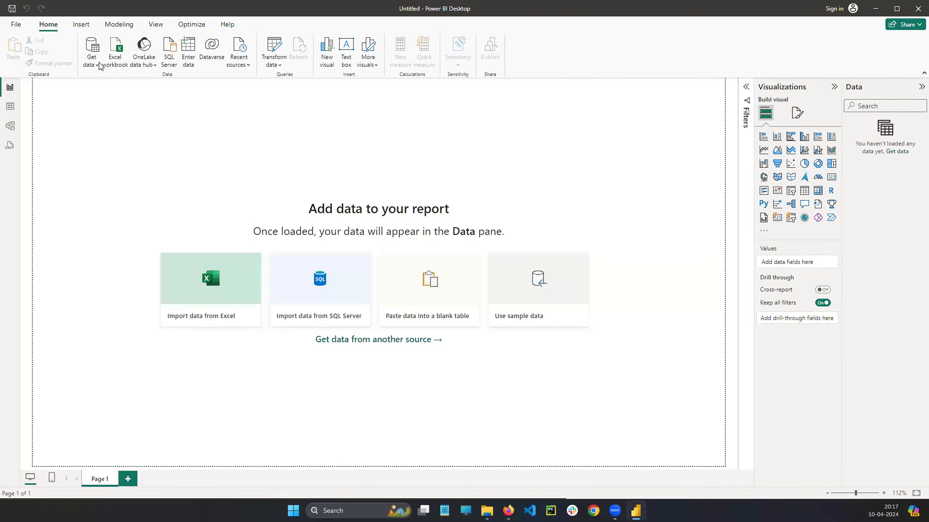
- Open the full Get Data source list in Power BI and open the Titanic-Dataset search result's file location in File Explorer
click(91, 54)
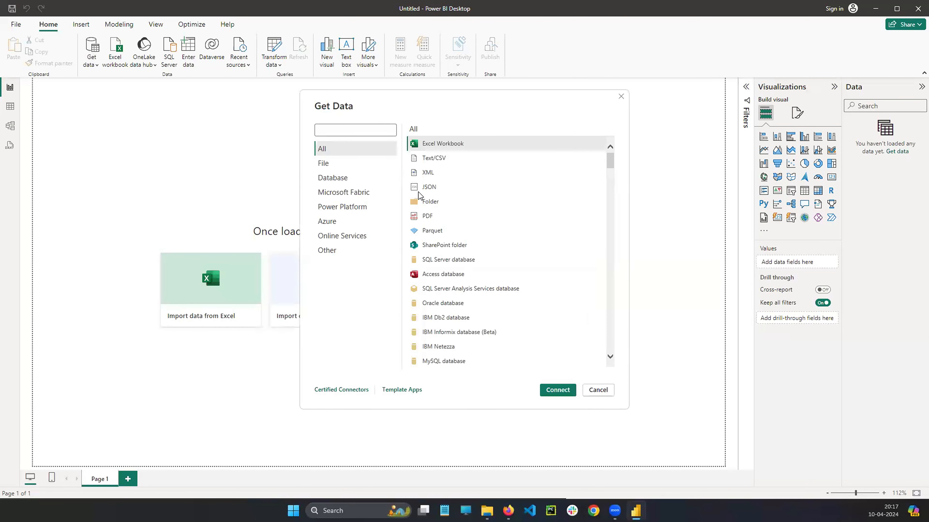
click(487, 511)
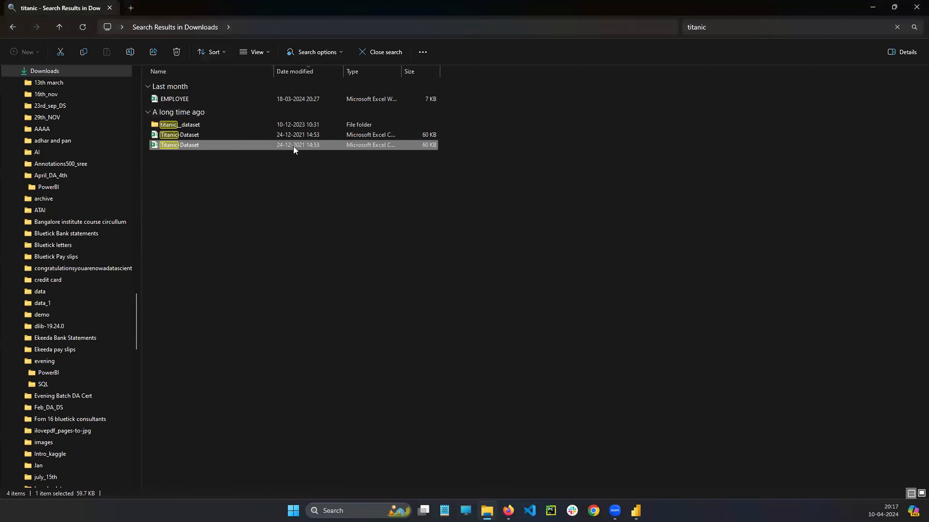
click(160, 145)
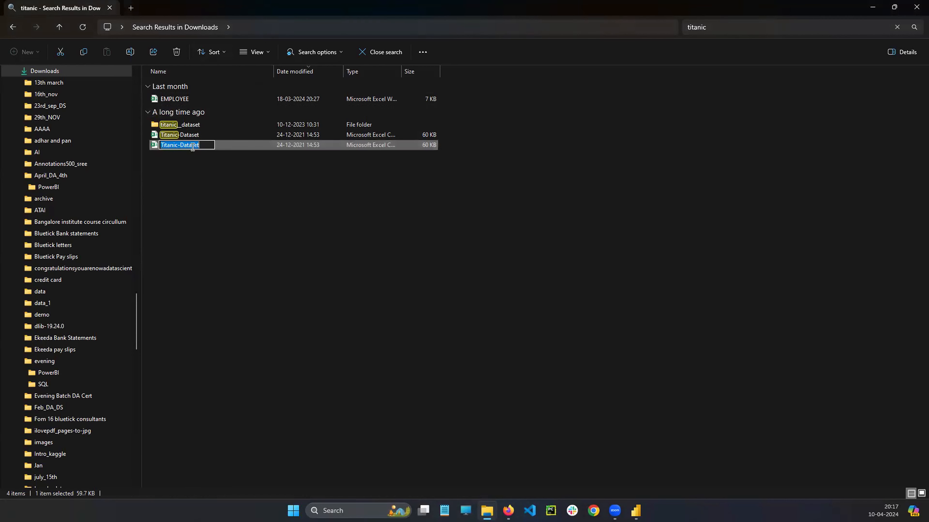
click(276, 148)
click(334, 171)
right_click(291, 145)
mouse_move(329, 189)
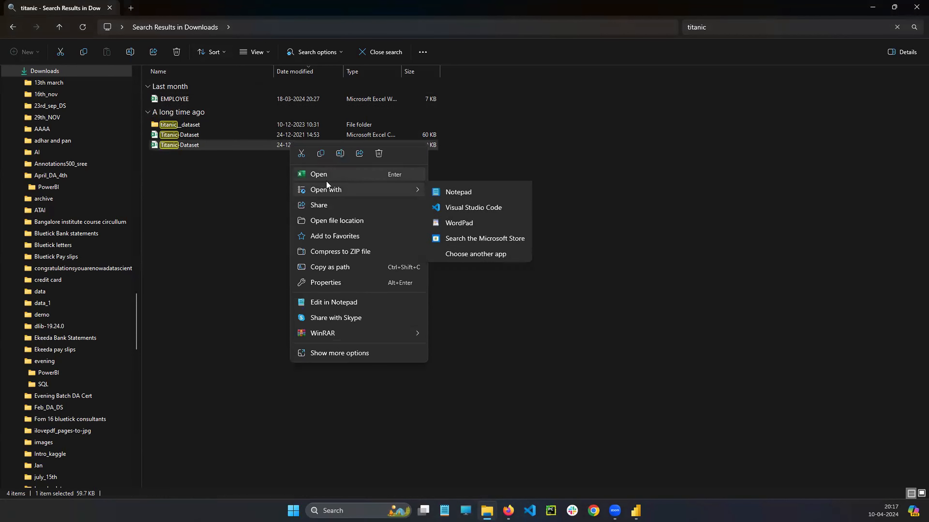
click(343, 221)
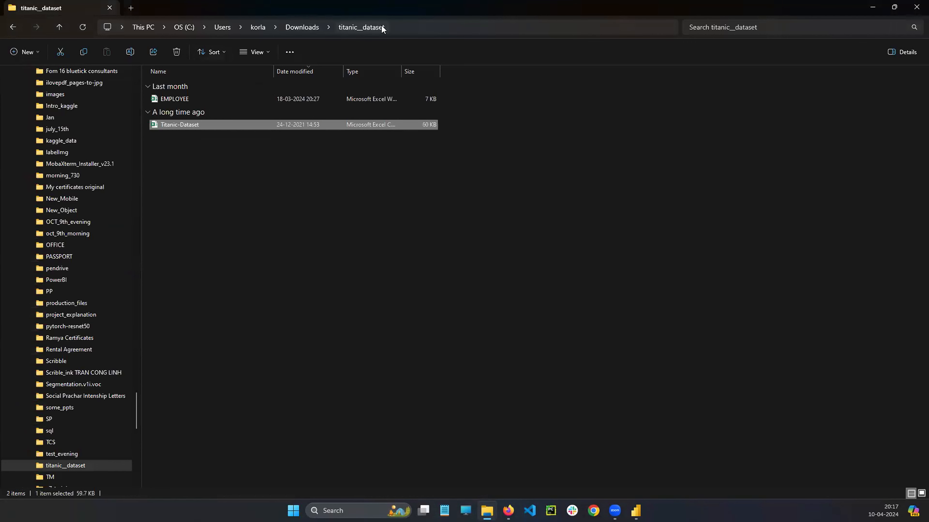
- Check the general properties of the titanic__dataset folder in File Explorer, then close them
click(225, 206)
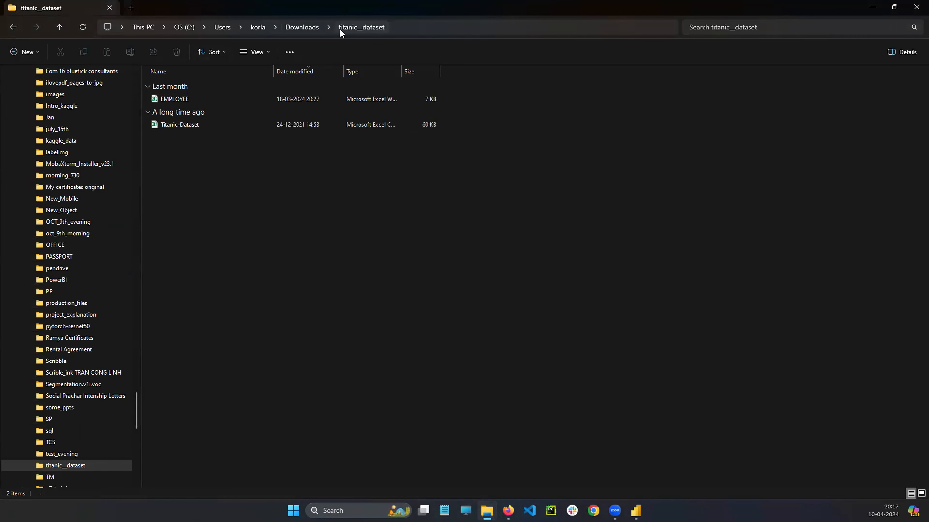
click(636, 510)
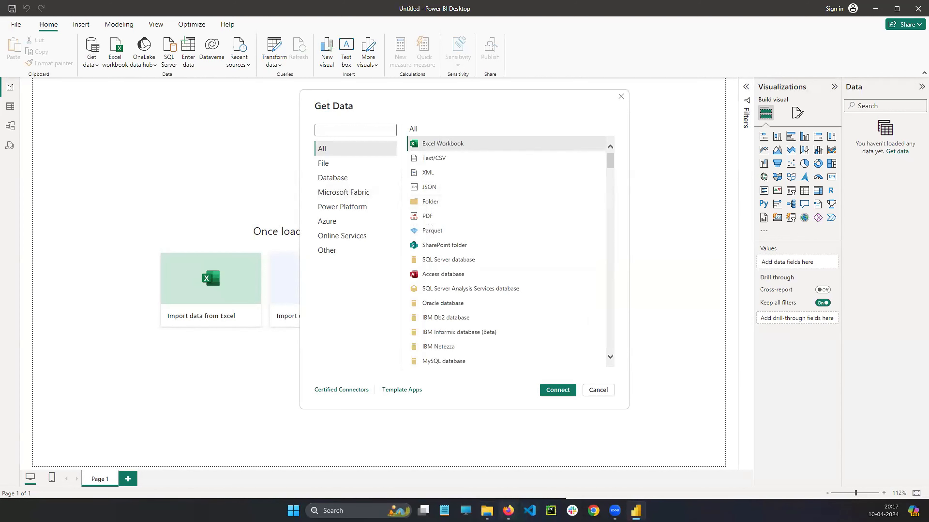
click(486, 511)
right_click(251, 130)
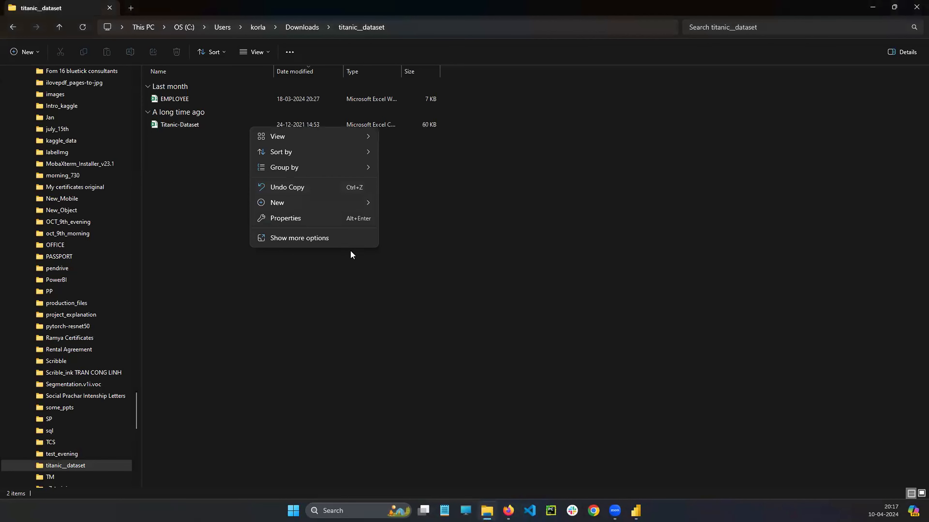
click(298, 238)
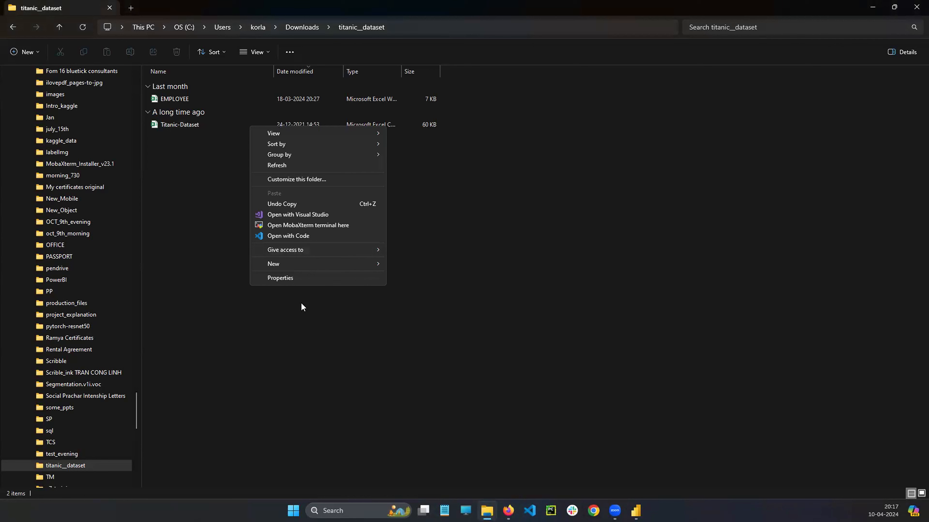
click(286, 278)
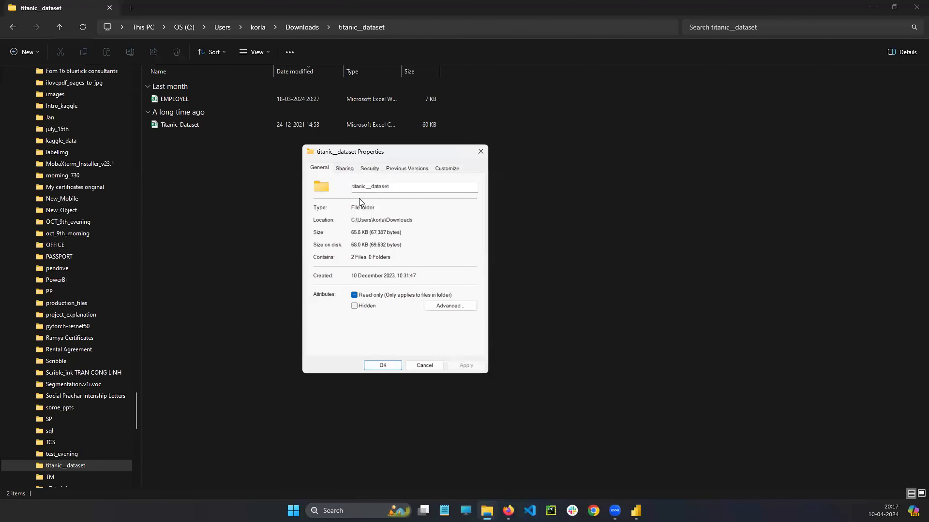
click(482, 152)
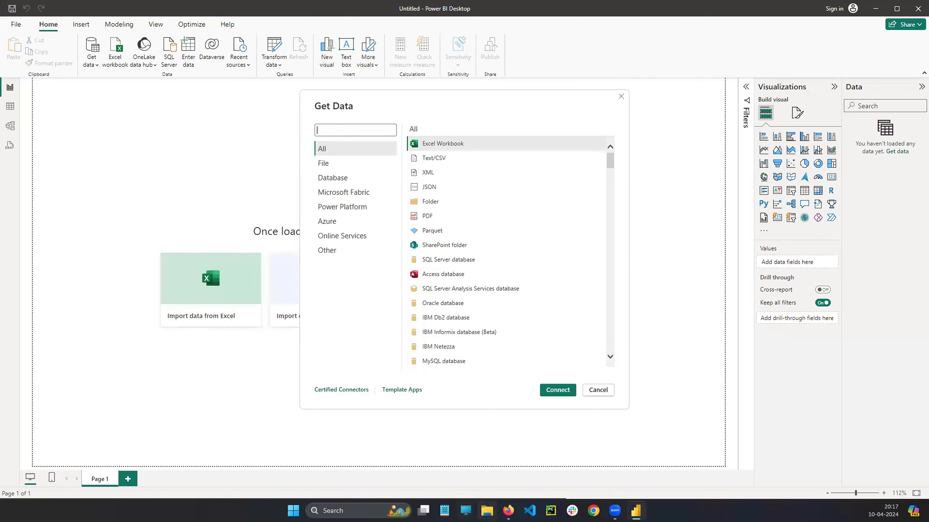
- Browse the Downloads folder from This PC, check the kaggle_data folder, and open the titanic__dataset folder
click(466, 511)
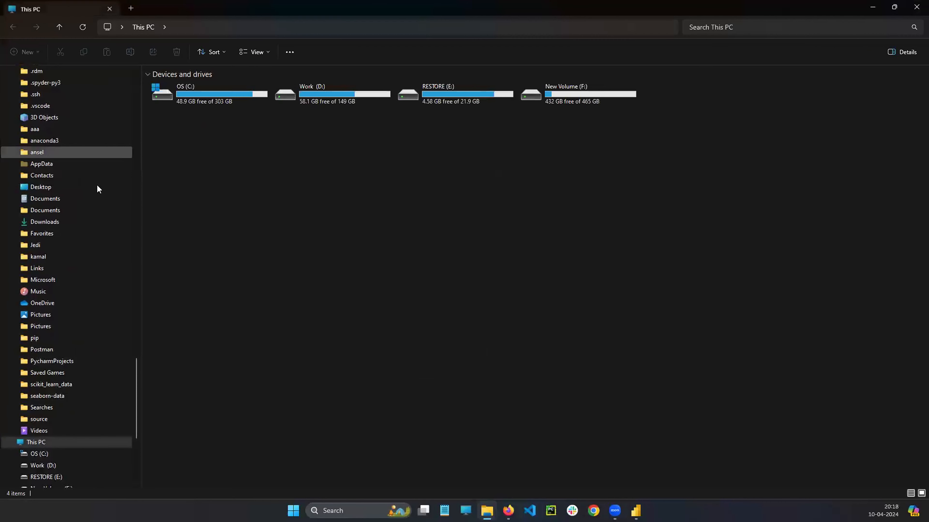
click(47, 222)
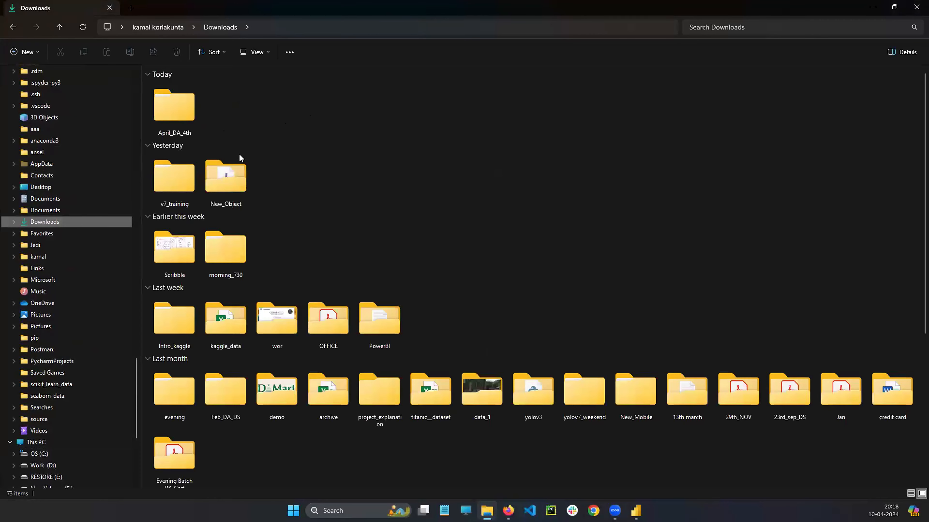
scroll(240, 157, down, 3)
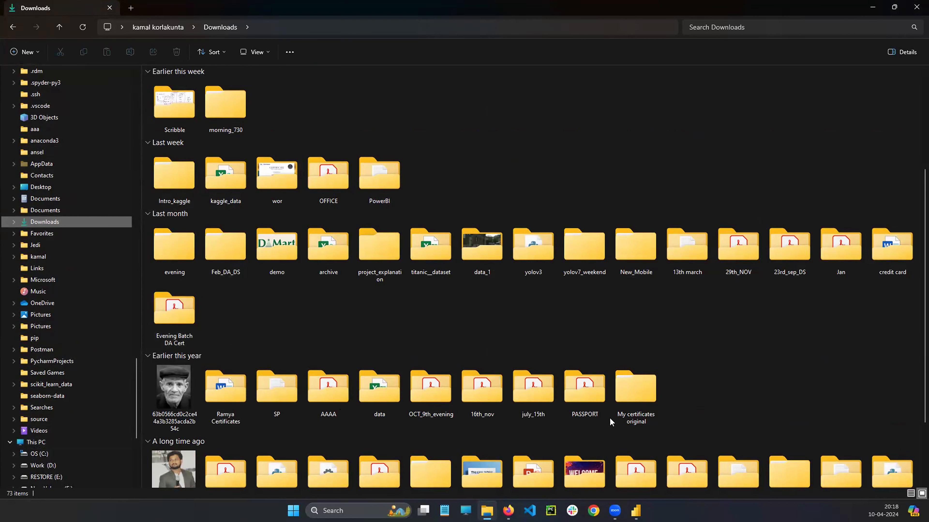
scroll(610, 422, down, 3)
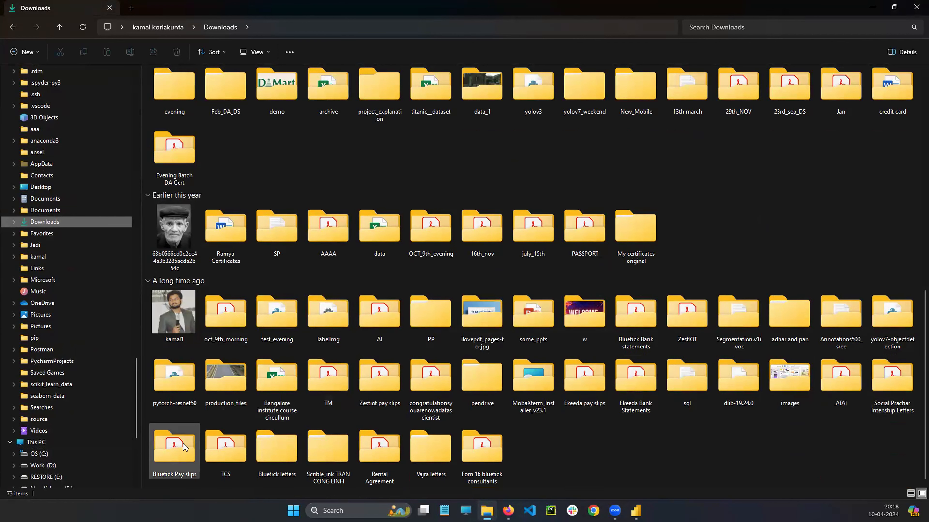
scroll(536, 341, up, 5)
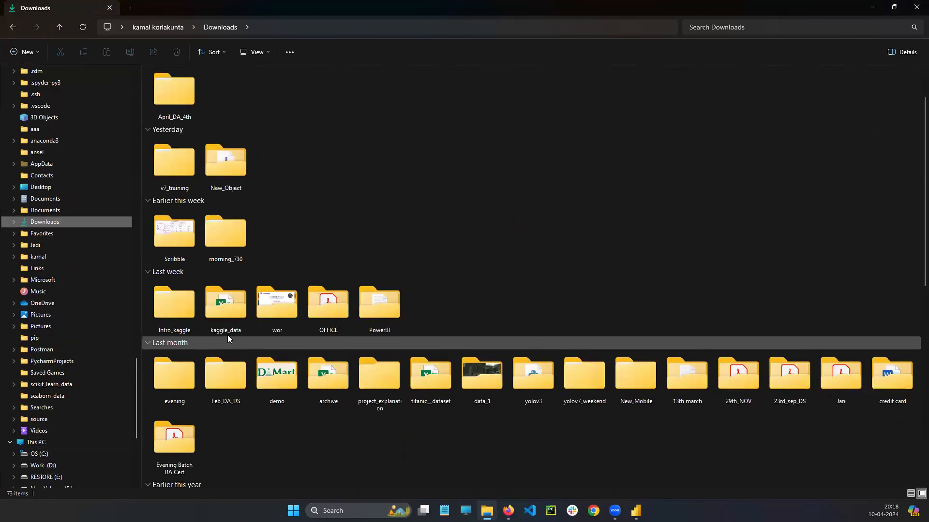
double_click(217, 311)
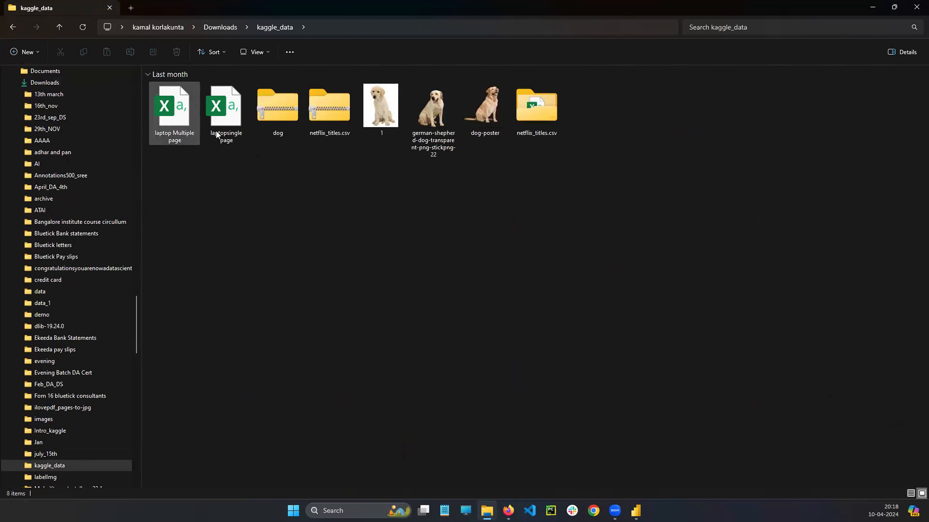
click(221, 27)
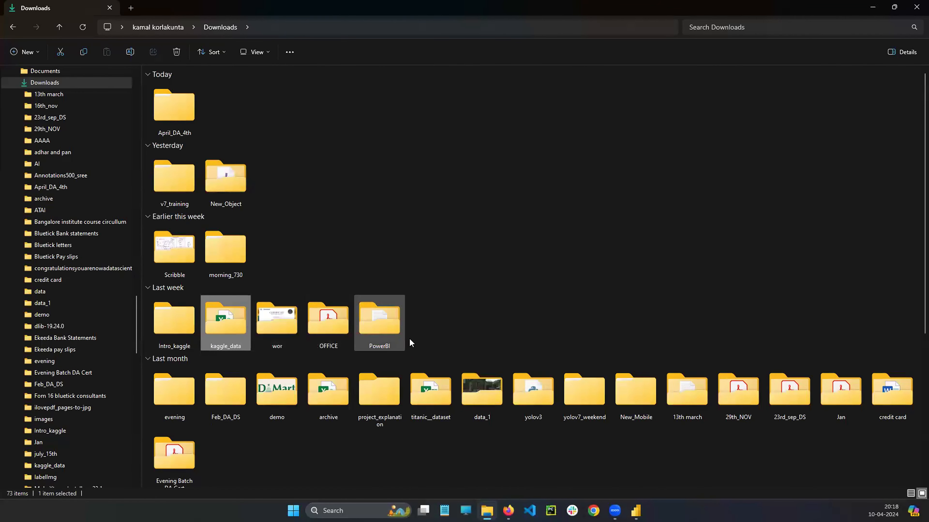
double_click(441, 410)
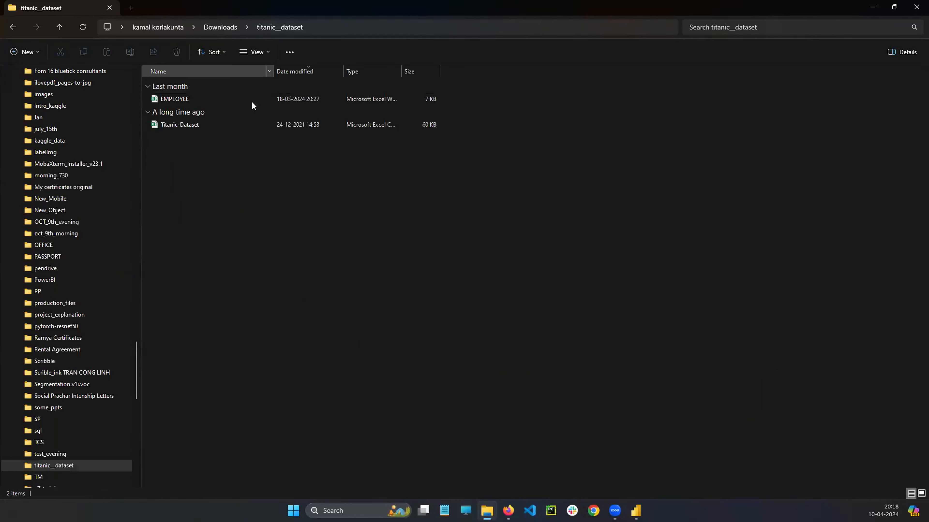
- Examine the general and sharing properties of the titanic__dataset folder and close the dialog
right_click(252, 125)
click(297, 240)
click(289, 276)
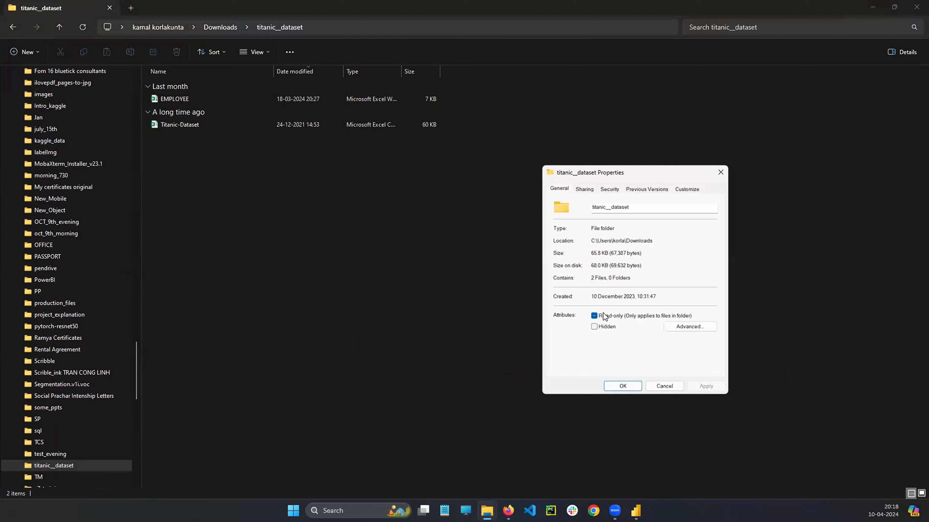
click(585, 189)
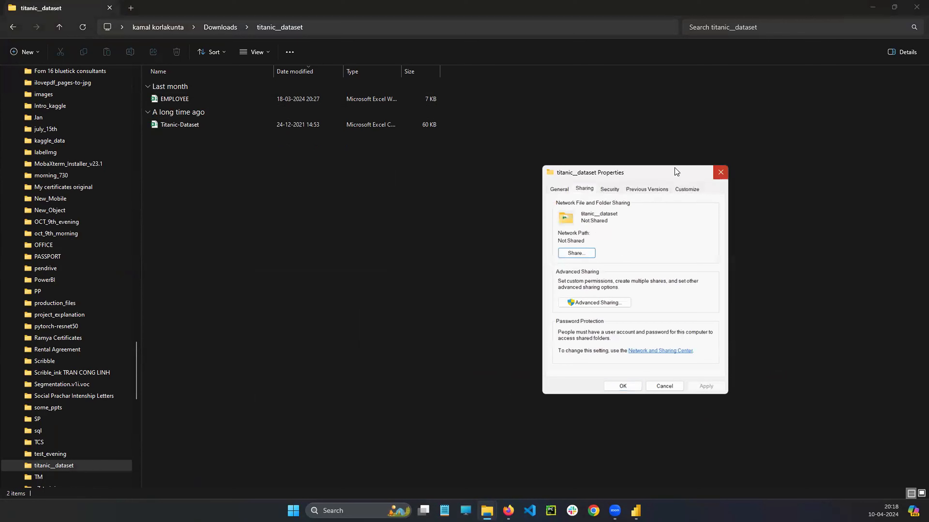
click(721, 172)
- Open the Titanic-Dataset file in Excel and dismiss the Office activation wizard
click(195, 126)
double_click(195, 126)
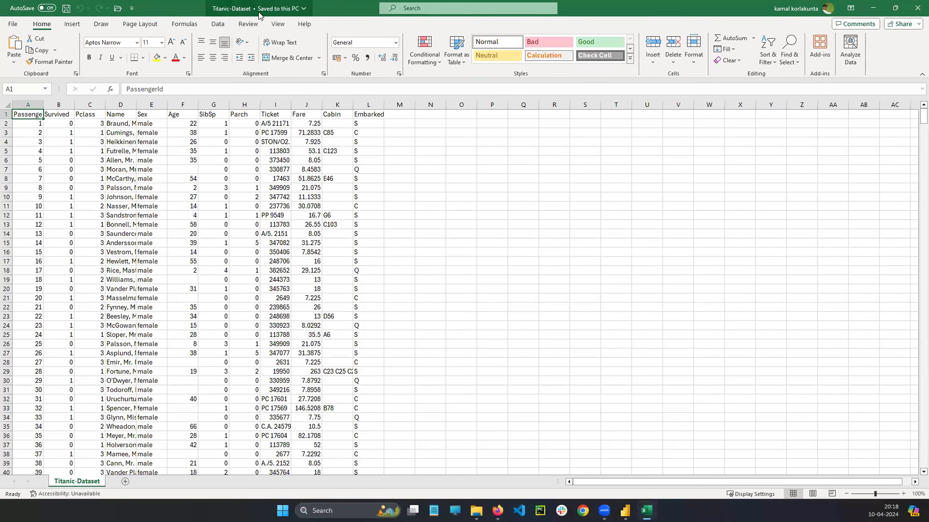
click(574, 139)
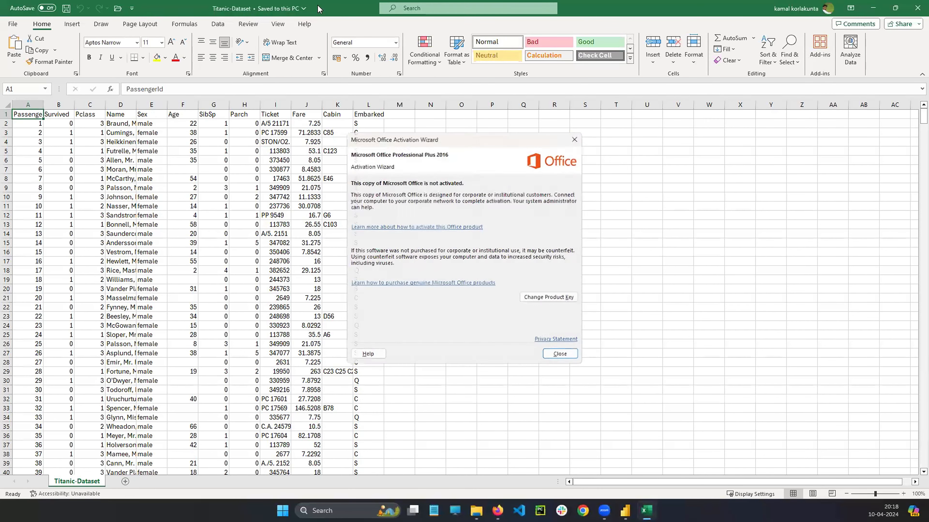
- Check the Titanic-Dataset workbook's file name and location details in Excel, view its file options, and close Excel
click(255, 8)
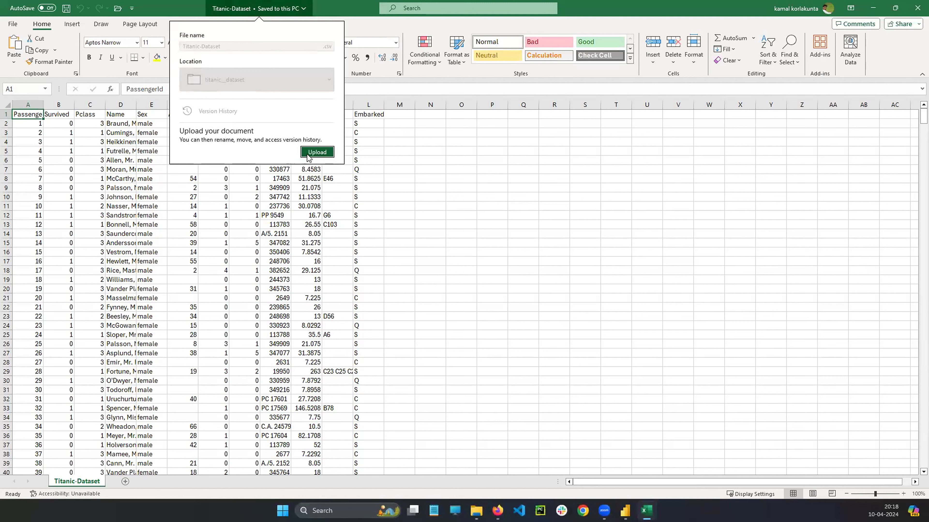
click(238, 10)
click(233, 7)
click(509, 226)
click(13, 24)
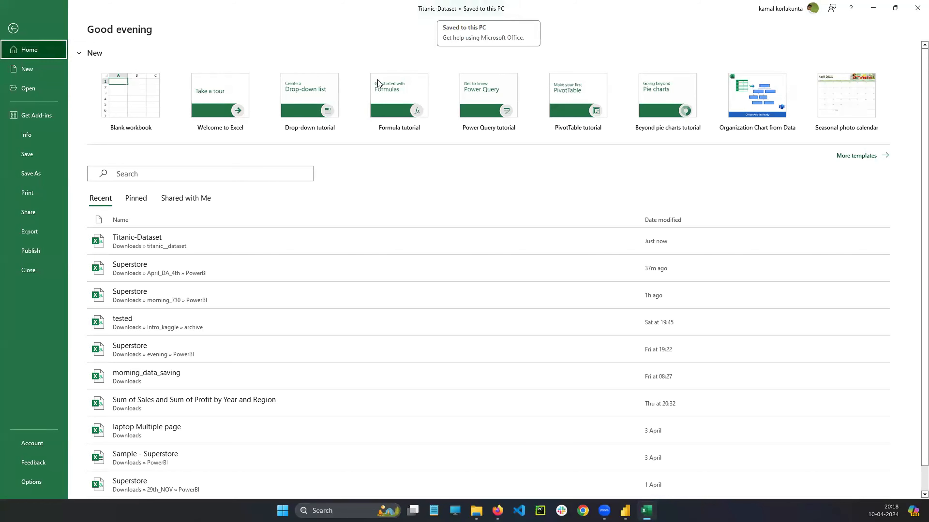
click(916, 4)
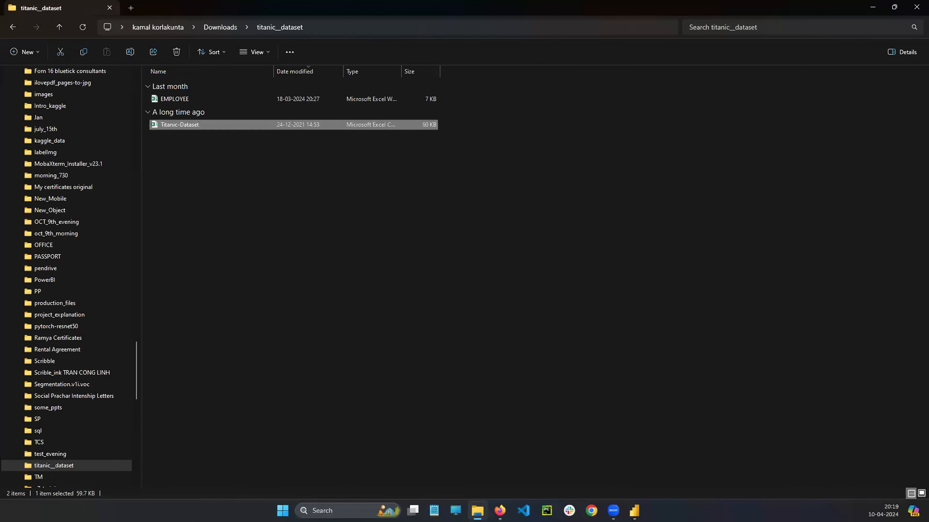
- Compare the Text/CSV source in Power BI Desktop's Get Data list with the Titanic-Dataset file type in File Explorer
click(664, 354)
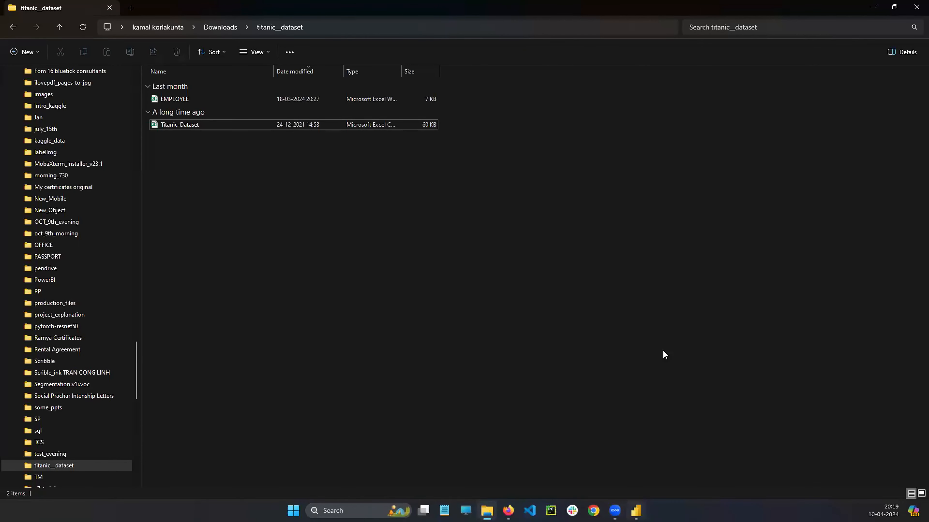
click(636, 511)
click(435, 158)
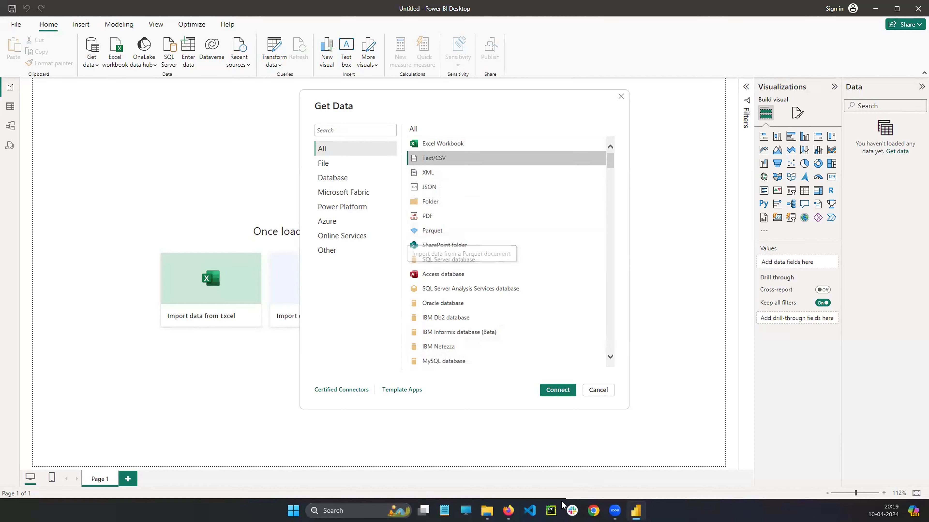
click(486, 511)
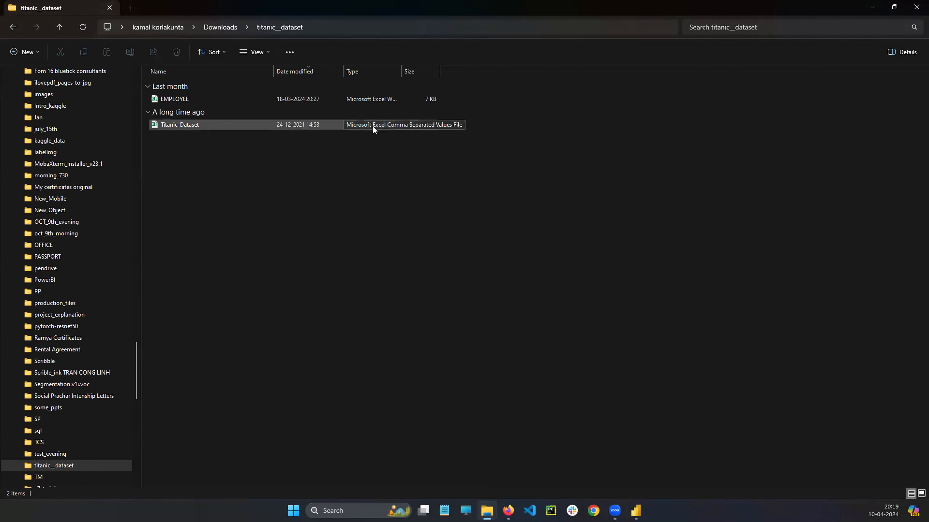
key(alt+Tab)
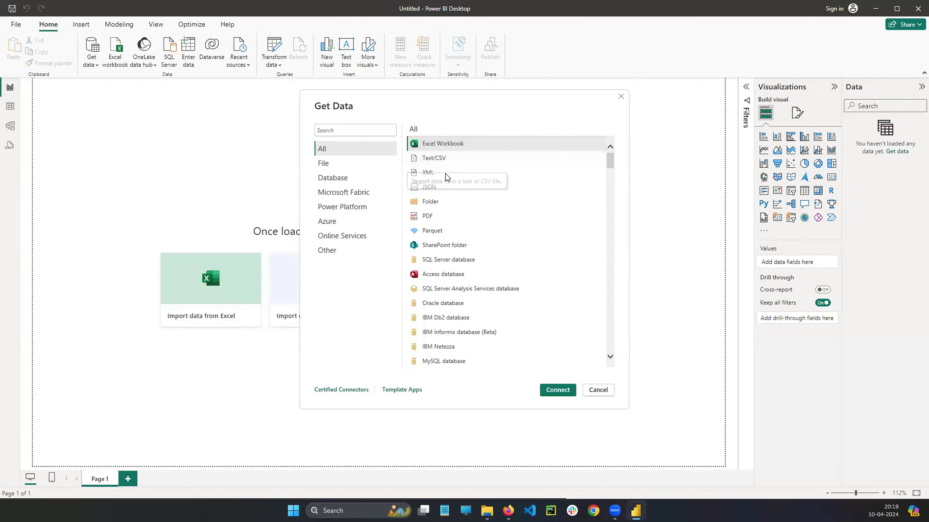
- Connect to a Text/CSV source and open the Titanic-Dataset file from the titanic__dataset folder in Downloads
click(441, 160)
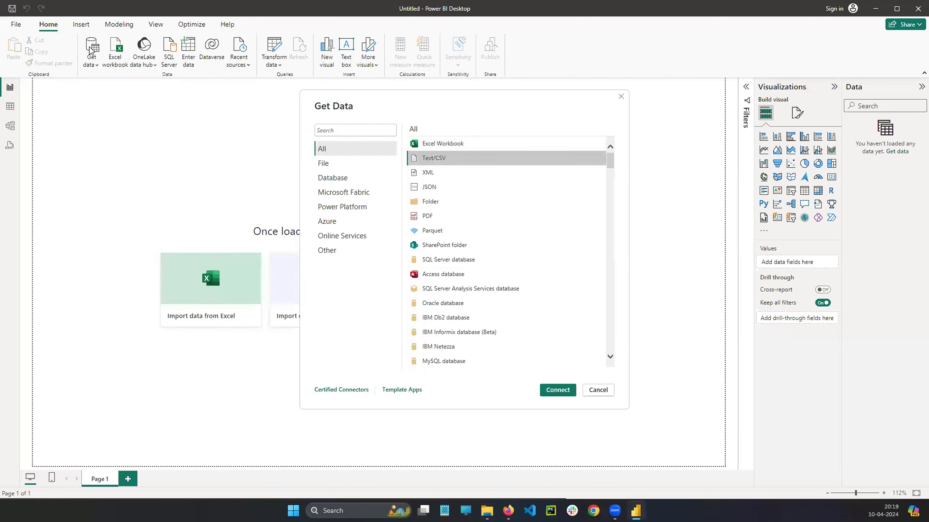
click(555, 391)
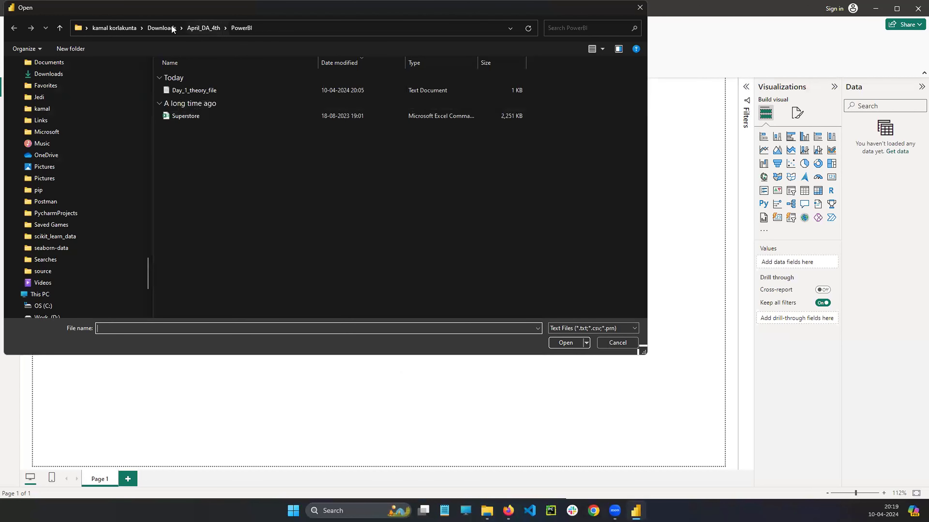
click(168, 34)
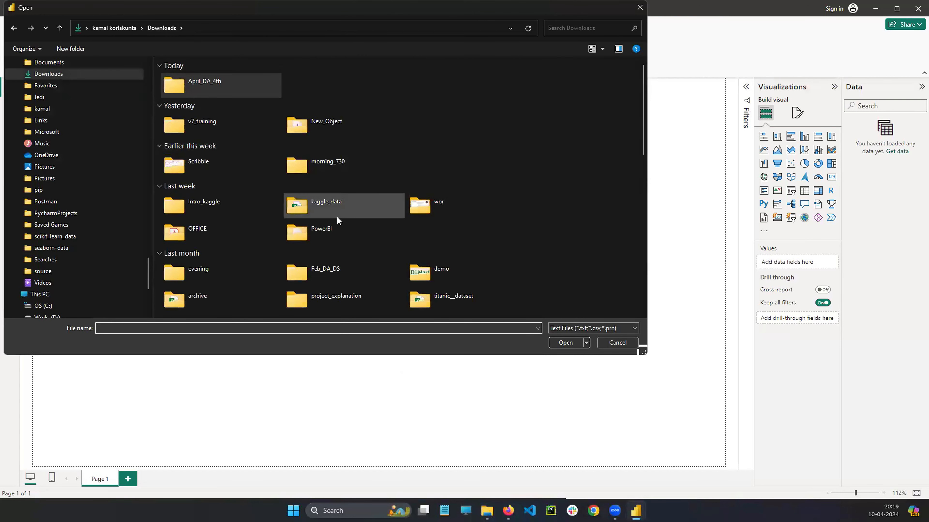
scroll(365, 281, down, 3)
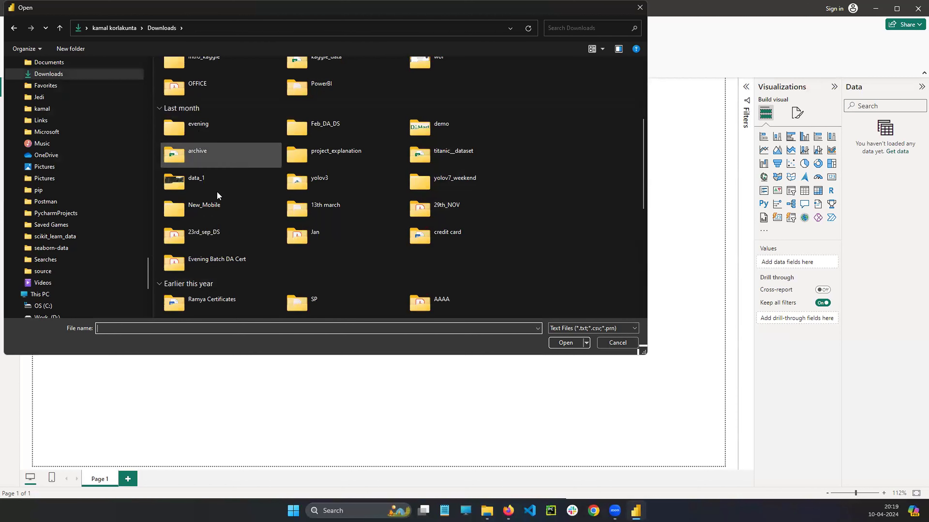
scroll(277, 278, up, 3)
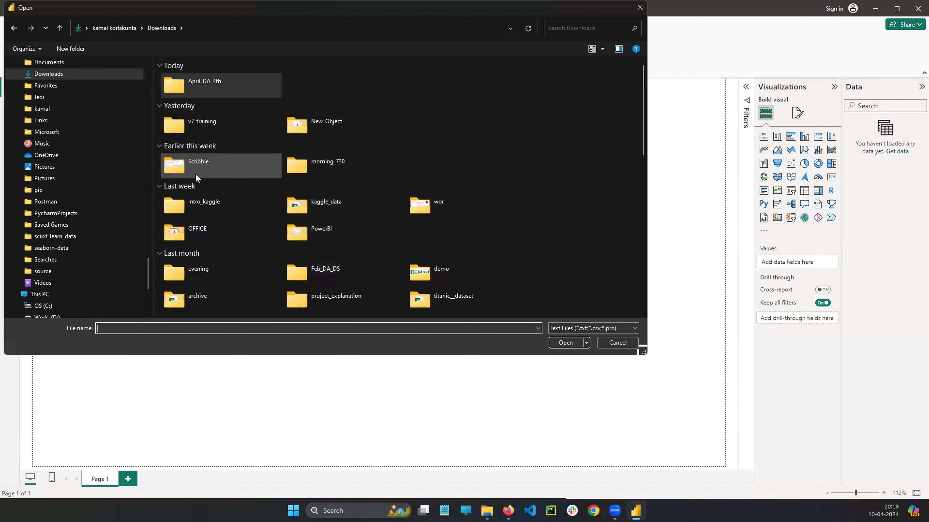
scroll(425, 307, down, 2)
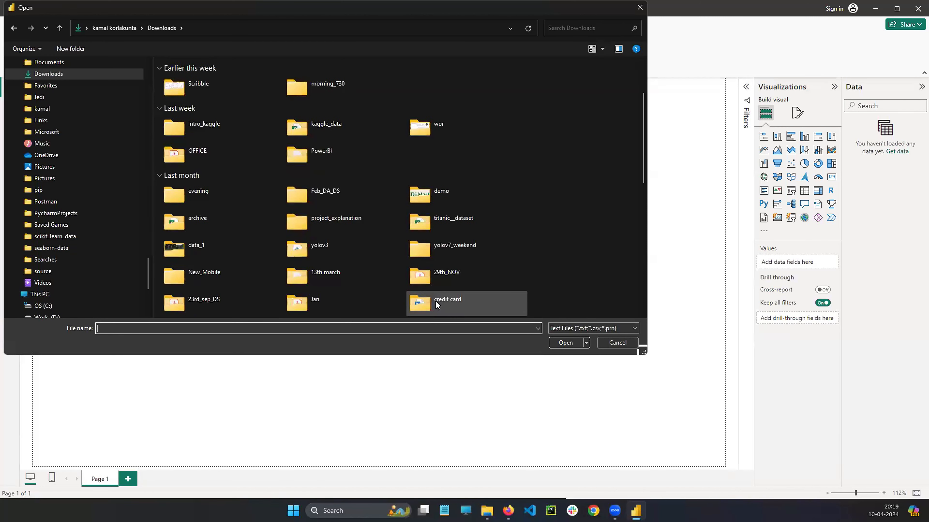
double_click(448, 222)
click(200, 91)
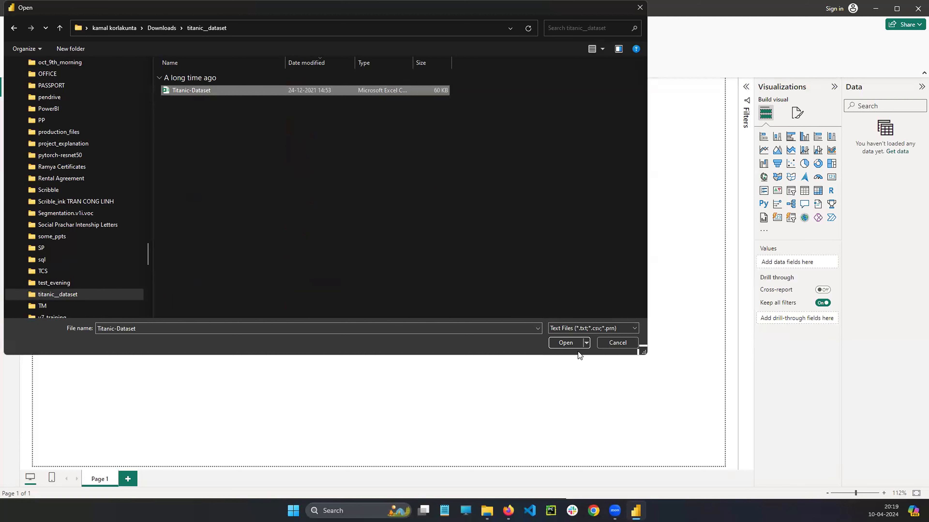
click(566, 343)
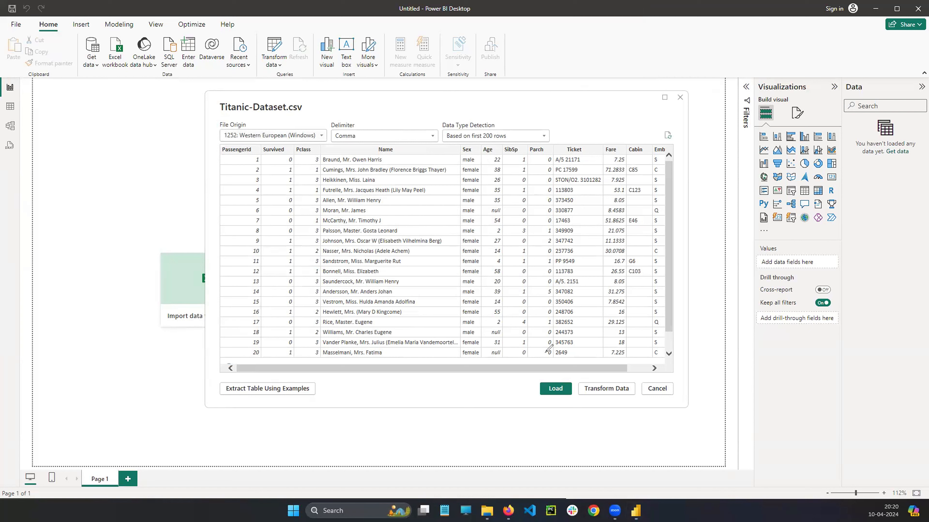
mouse_move(567, 376)
mouse_down()
mouse_move(544, 413)
mouse_move(569, 377)
mouse_move(637, 400)
mouse_move(612, 371)
mouse_up()
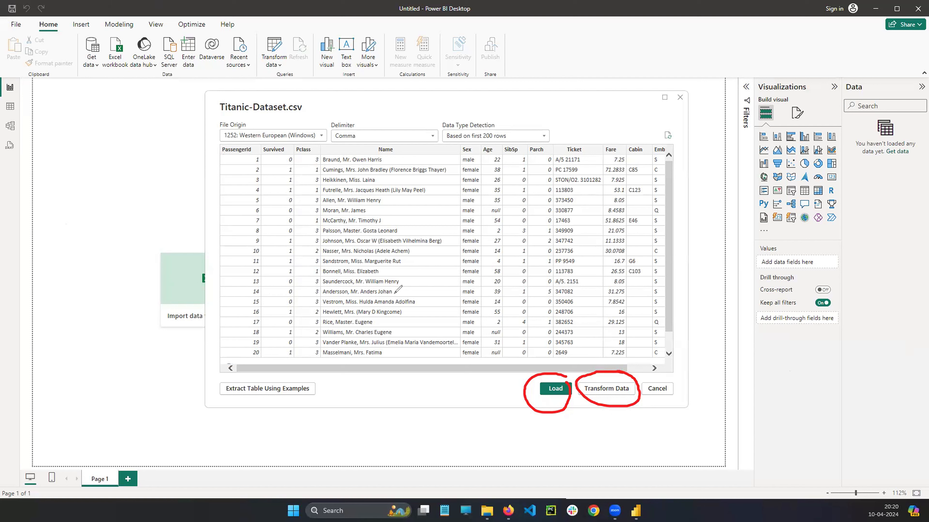
mouse_move(89, 31)
mouse_down()
mouse_move(91, 72)
mouse_move(109, 36)
mouse_move(101, 27)
mouse_up()
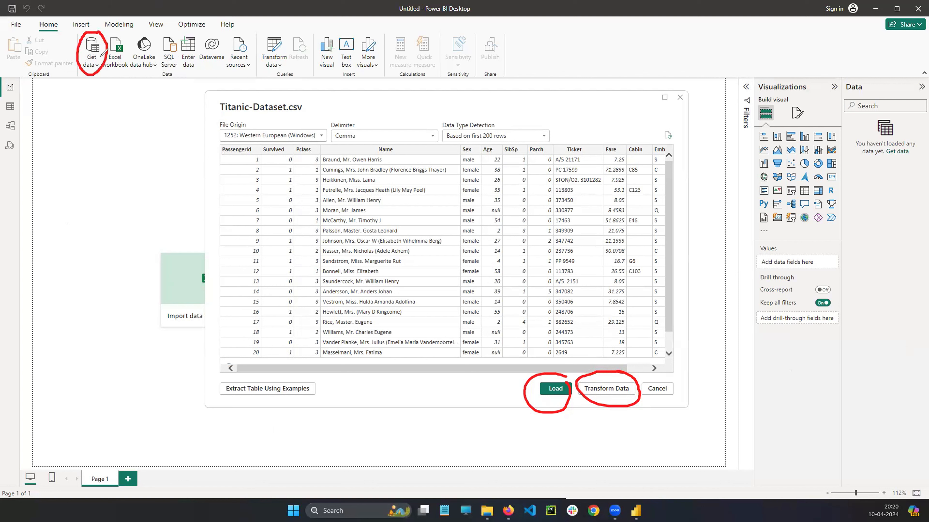
mouse_move(245, 90)
mouse_down()
mouse_move(239, 114)
mouse_move(241, 88)
mouse_up()
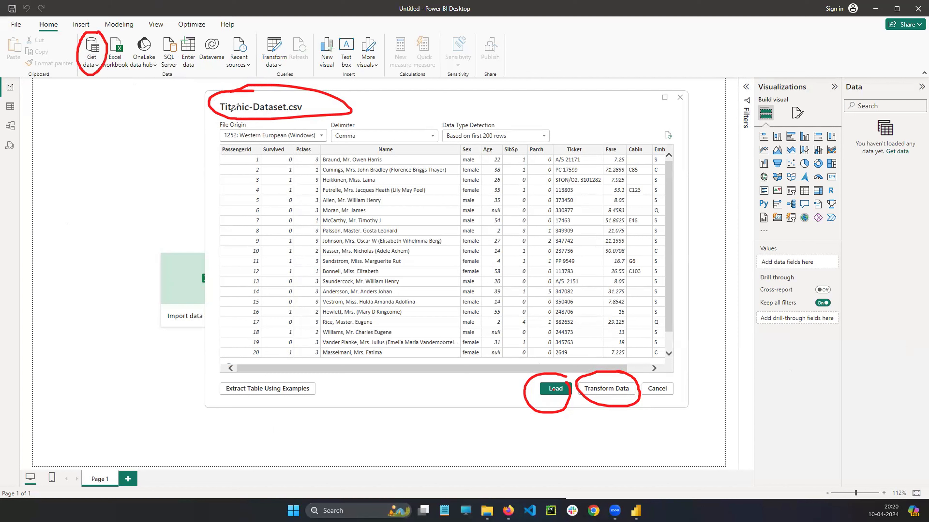
drag(230, 110, 302, 113)
mouse_move(561, 383)
mouse_down()
mouse_move(567, 402)
mouse_move(547, 385)
mouse_up()
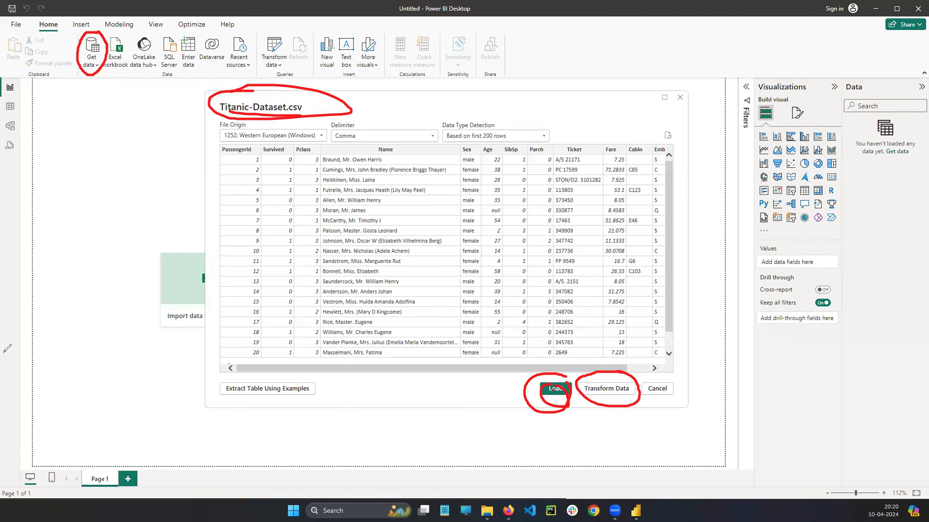
key(e)
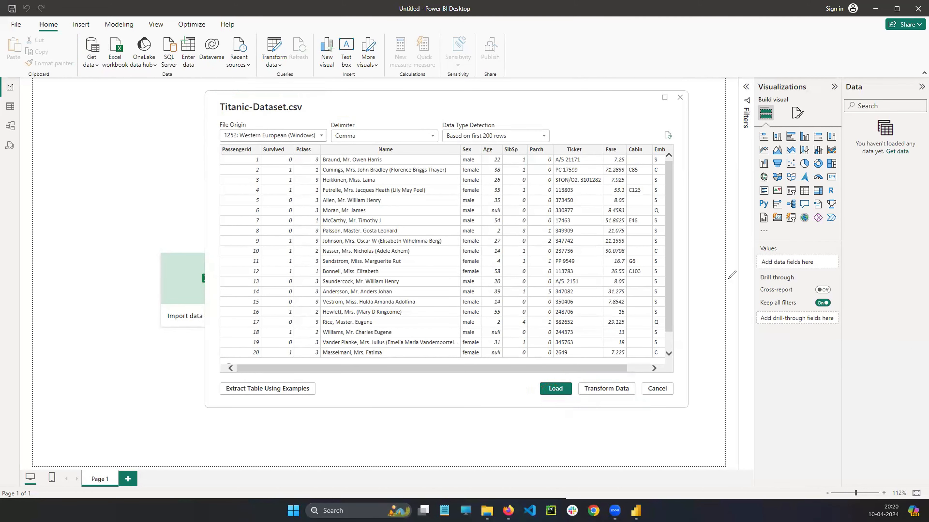
mouse_move(565, 376)
mouse_down()
mouse_move(554, 404)
mouse_move(559, 361)
mouse_up()
mouse_move(608, 202)
mouse_down()
mouse_move(687, 151)
mouse_move(874, 146)
mouse_move(872, 157)
mouse_up()
drag(810, 131, 748, 161)
mouse_move(754, 204)
mouse_down()
mouse_move(837, 156)
mouse_move(805, 111)
mouse_up()
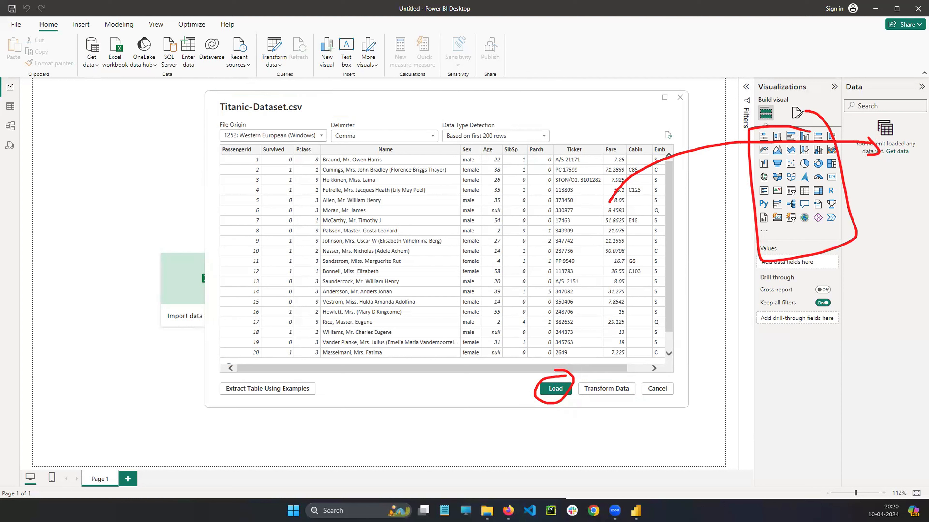
click(24, 335)
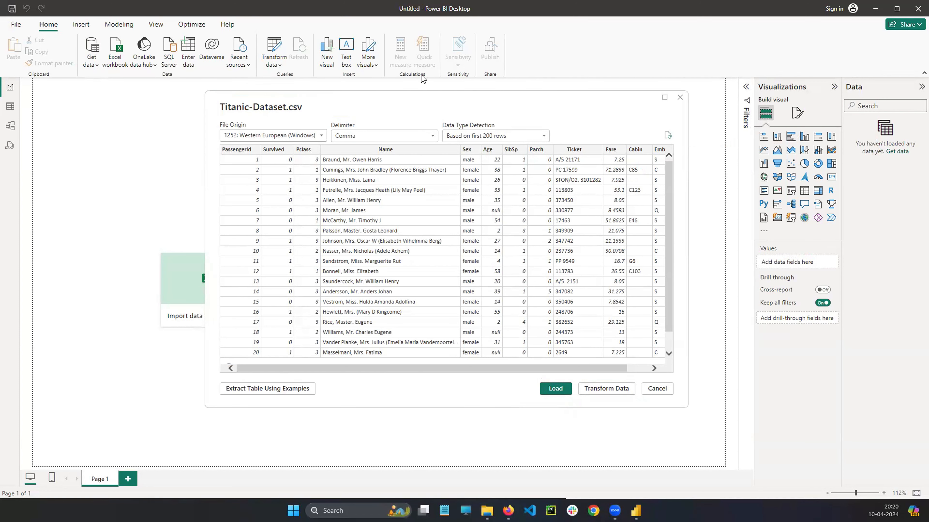
drag(310, 105, 312, 93)
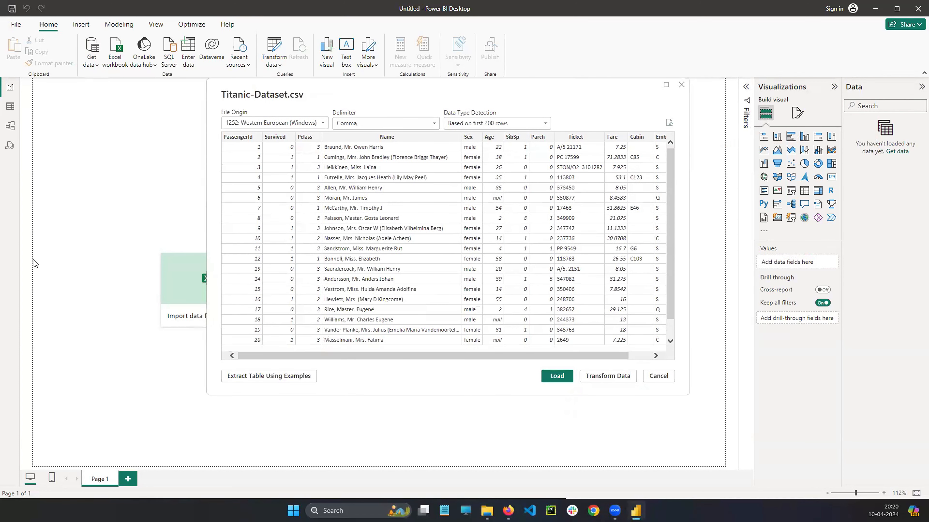
click(47, 287)
drag(448, 302, 536, 374)
drag(615, 287, 613, 364)
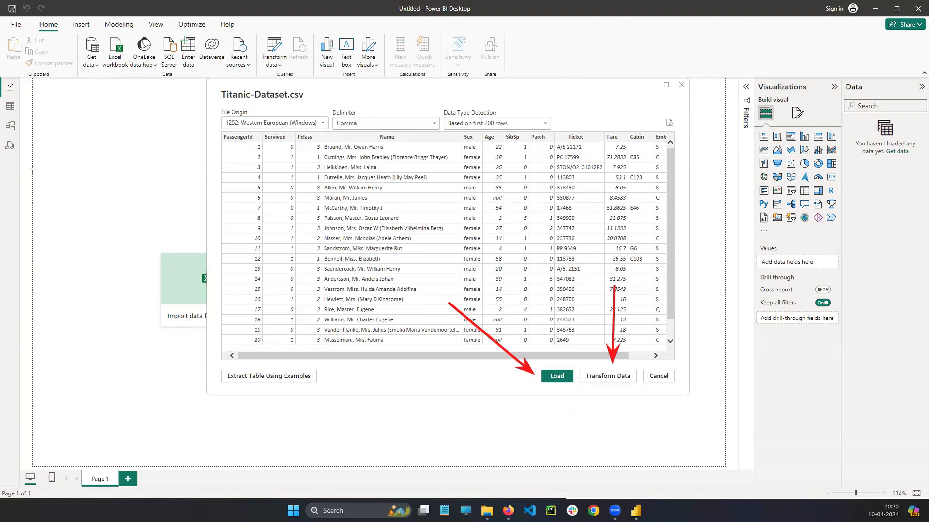
click(536, 381)
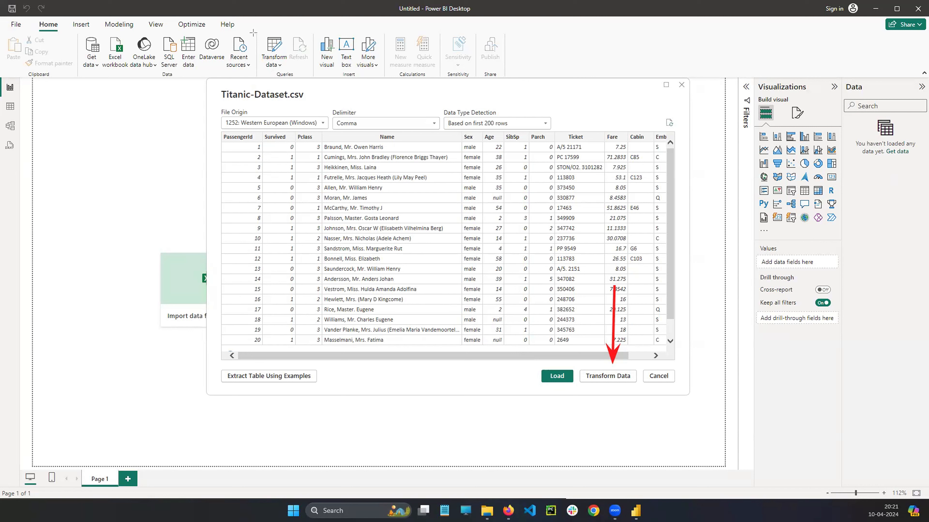
drag(253, 32, 288, 77)
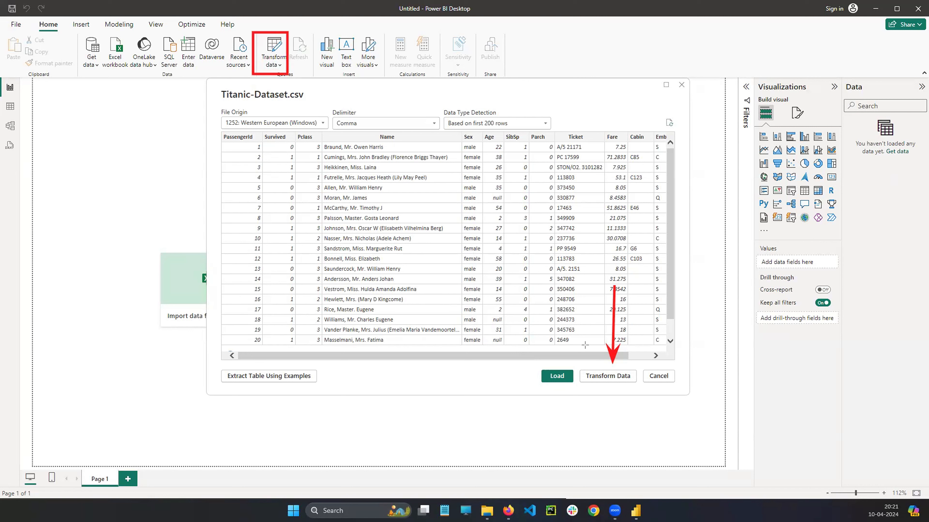
drag(582, 365, 639, 387)
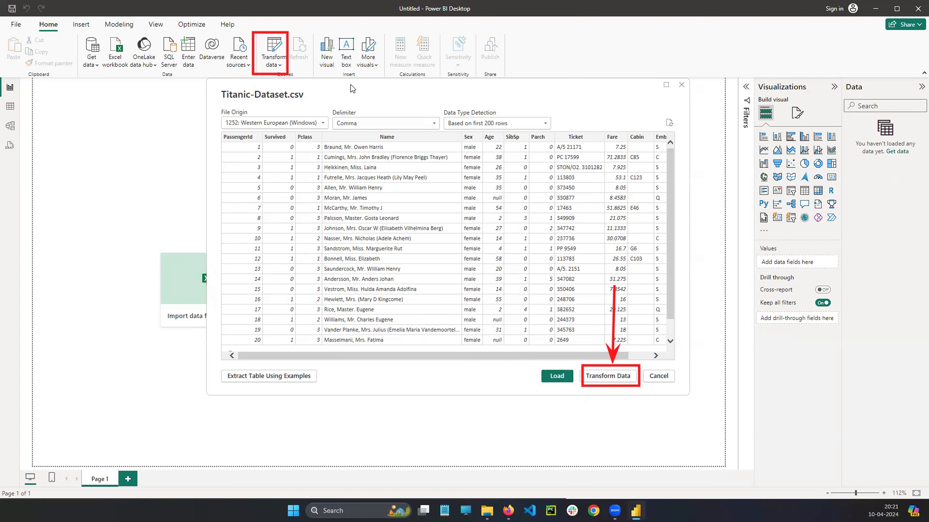
- Cancel the Titanic-Dataset.csv import preview, and view the Power Query Editor through Transform data before closing it
click(659, 376)
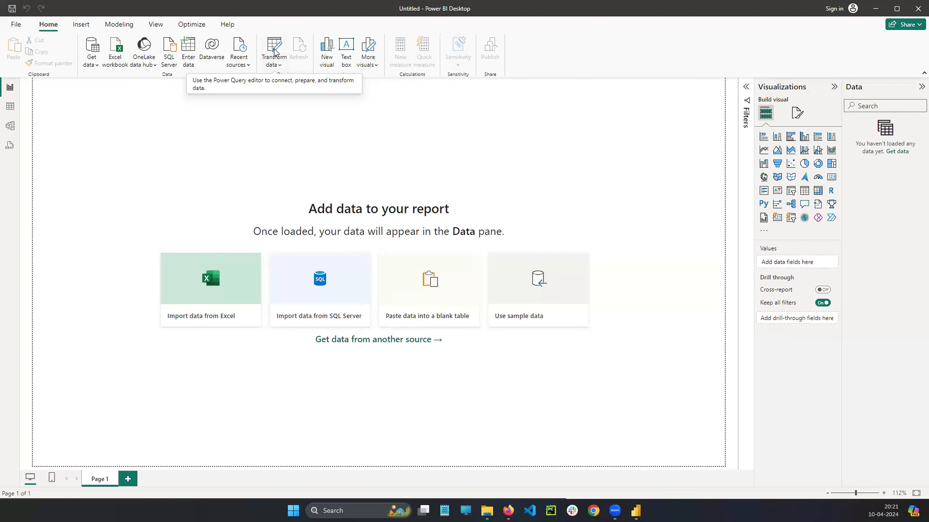
click(275, 53)
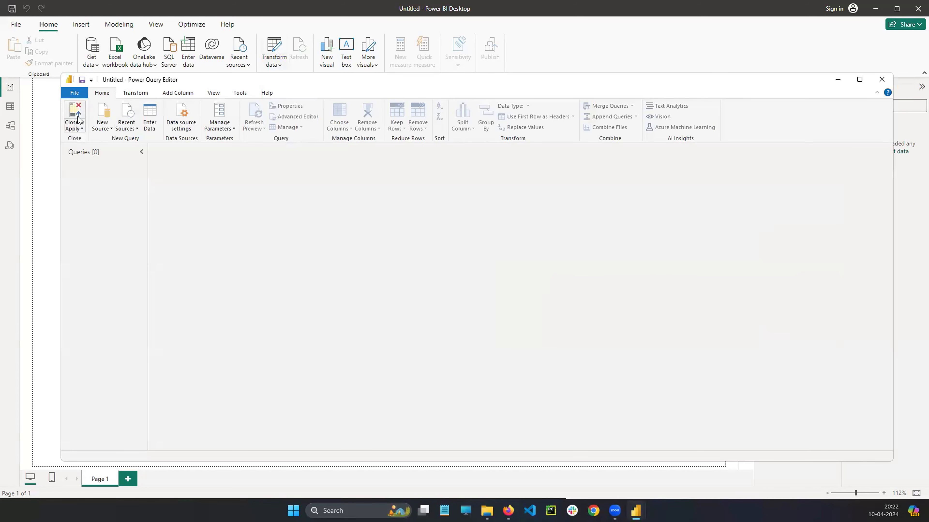
click(881, 80)
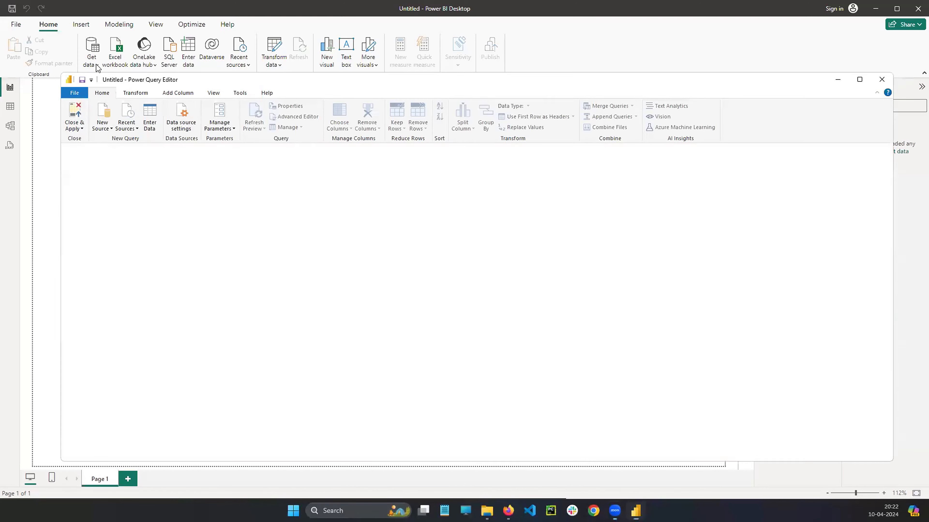
- Get data from a Text/CSV source again and open the Titanic-Dataset file for its import preview
click(91, 51)
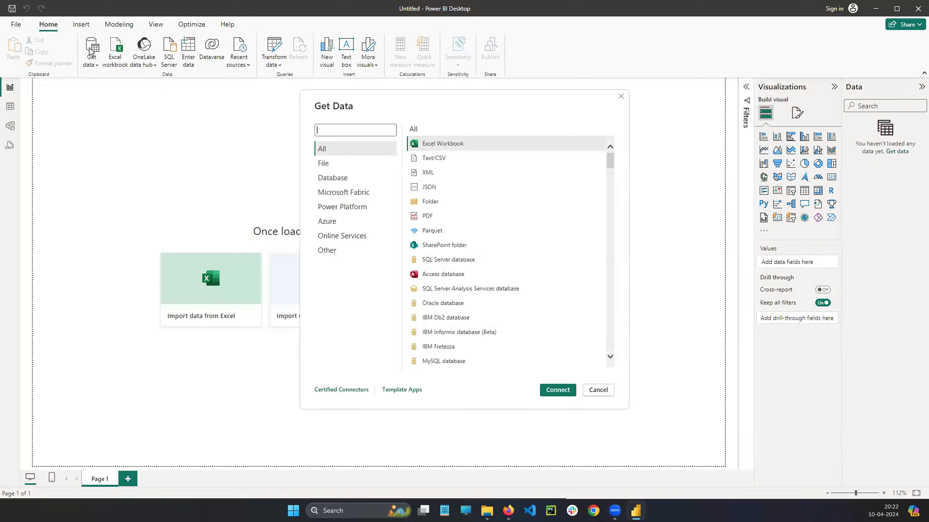
click(435, 158)
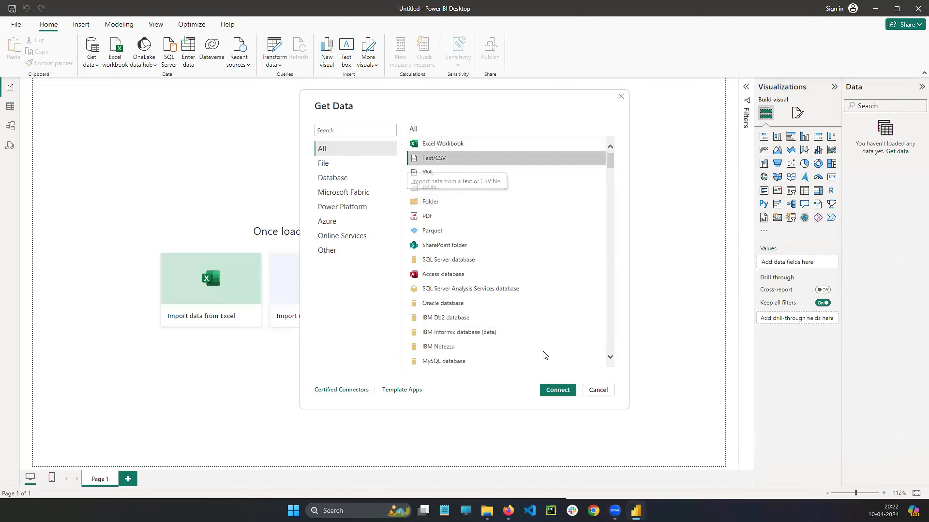
click(551, 389)
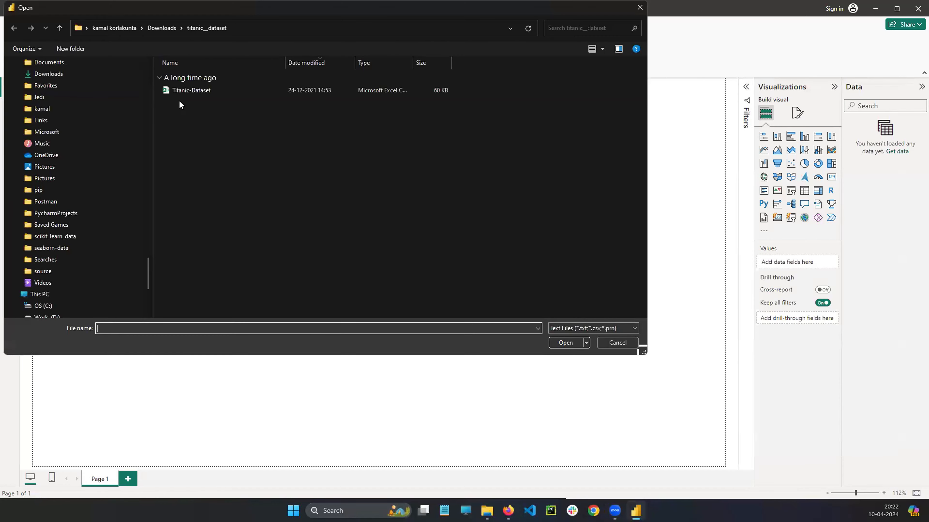
click(192, 91)
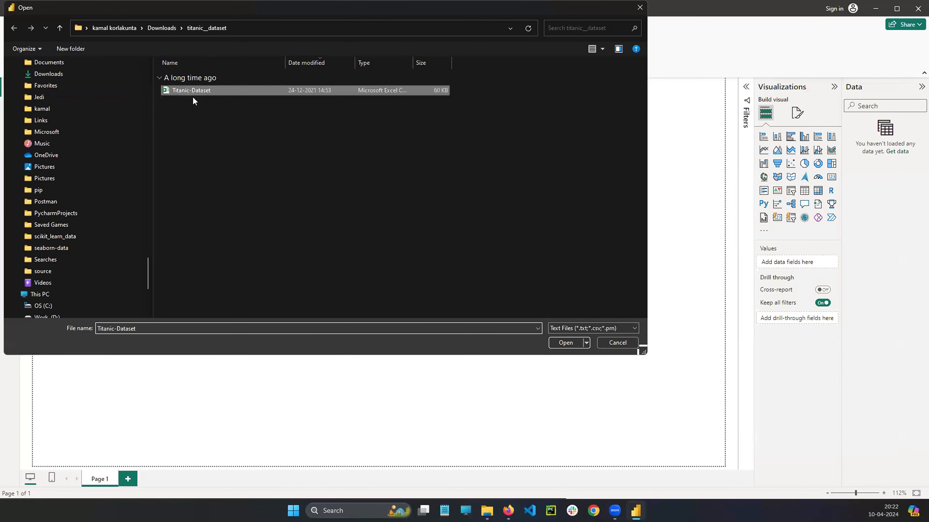
click(565, 343)
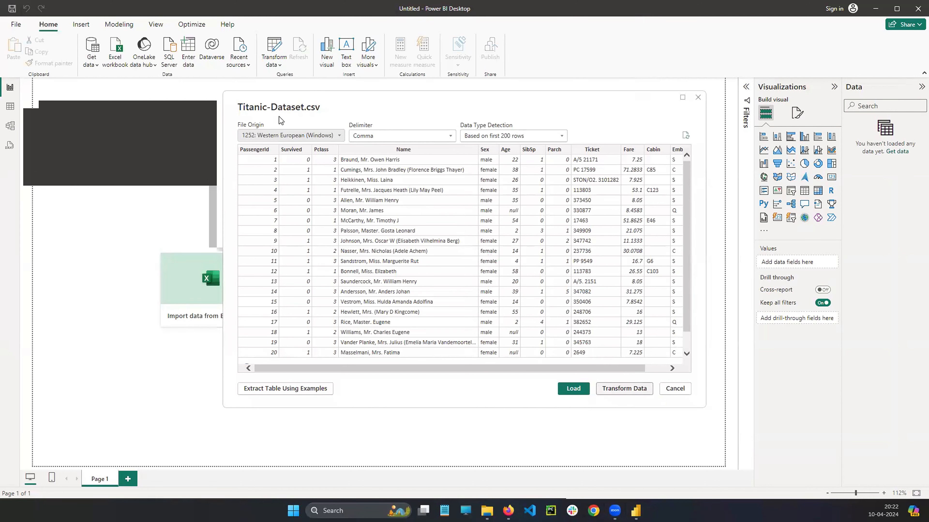
- Open the Titanic-Dataset.csv preview in the Power Query Editor through Transform Data and maximize the editor window
click(635, 388)
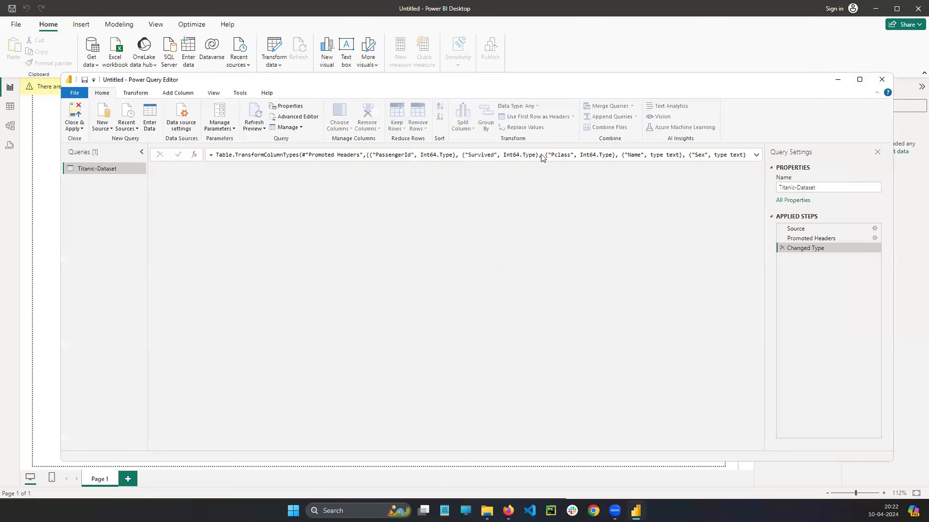
click(861, 81)
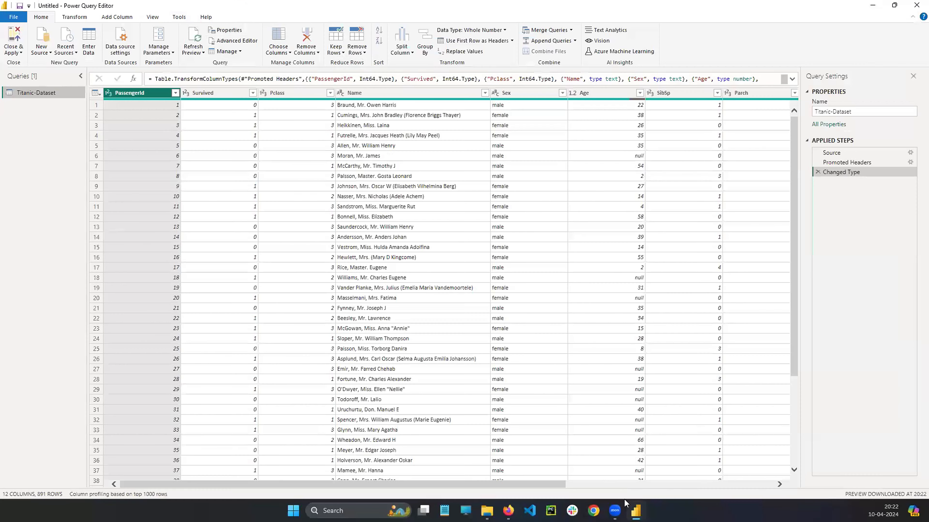
- Compare the Power Query Editor with the Power BI Desktop report window, placing the restored editor window over the report
click(636, 511)
click(589, 477)
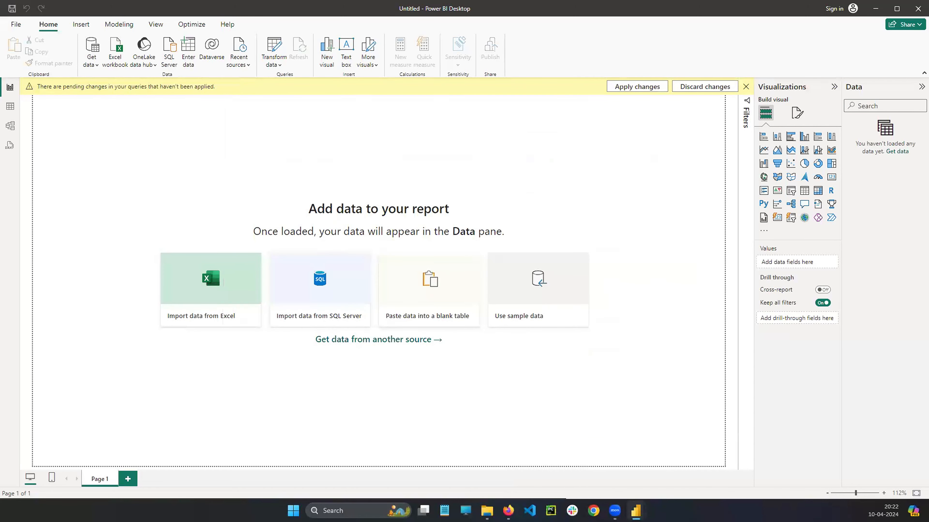
mouse_move(636, 511)
click(688, 448)
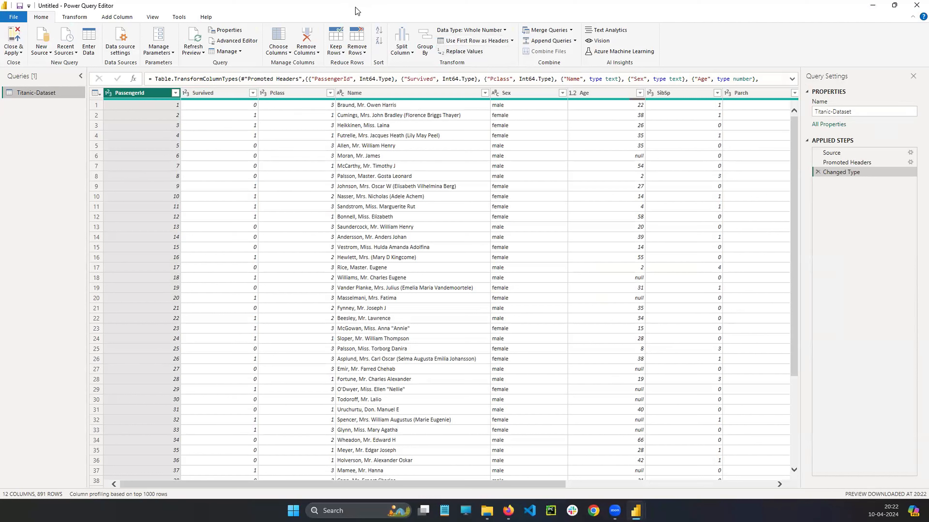
drag(356, 7, 657, 173)
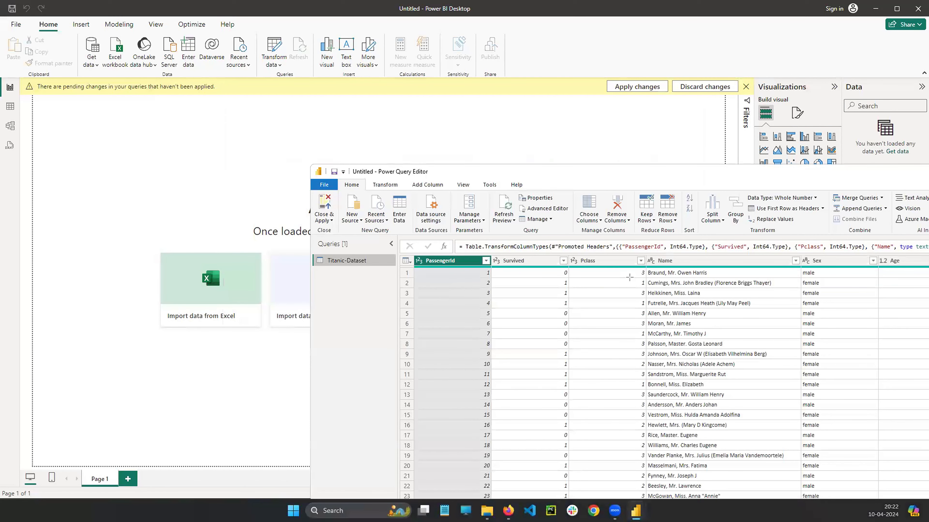
- Trace the data path from Get data through the Power Query Editor to the Data pane with red annotations, and clear them
drag(607, 280, 598, 142)
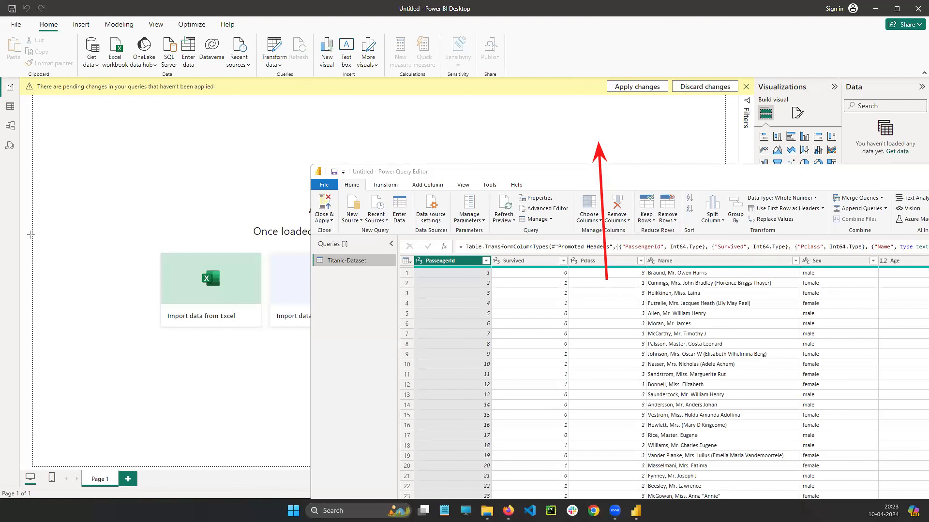
mouse_move(99, 24)
mouse_down()
mouse_move(109, 60)
mouse_move(96, 26)
mouse_up()
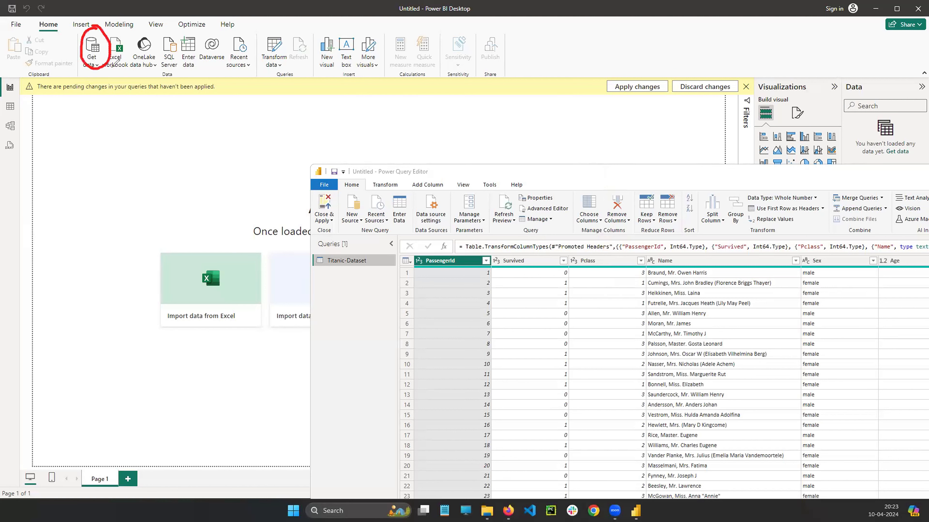
mouse_move(104, 66)
mouse_down()
mouse_move(174, 95)
mouse_move(403, 124)
mouse_move(429, 178)
mouse_move(439, 163)
mouse_up()
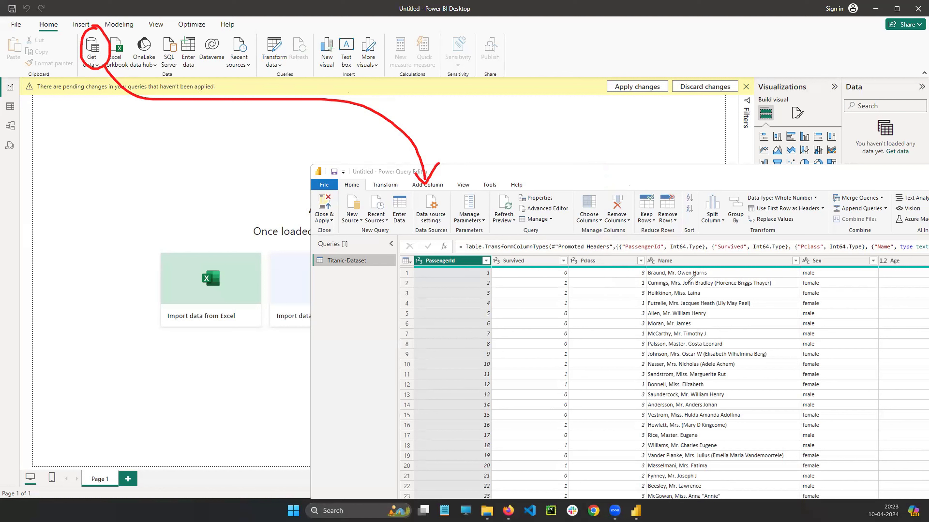
mouse_move(434, 322)
mouse_down()
mouse_move(418, 326)
mouse_move(641, 43)
mouse_move(846, 79)
mouse_move(876, 130)
mouse_move(850, 133)
mouse_up()
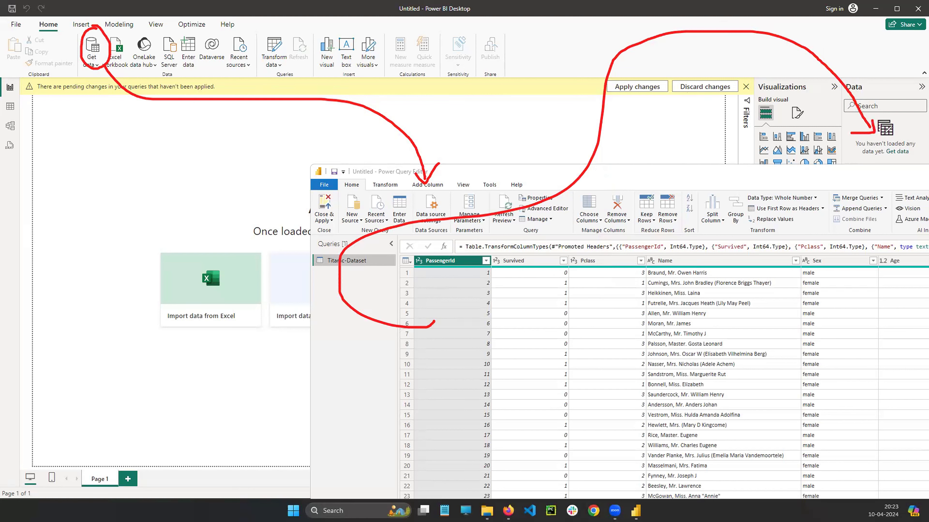
mouse_move(894, 139)
mouse_down()
mouse_move(867, 148)
mouse_move(895, 132)
mouse_move(833, 145)
mouse_move(851, 150)
mouse_up()
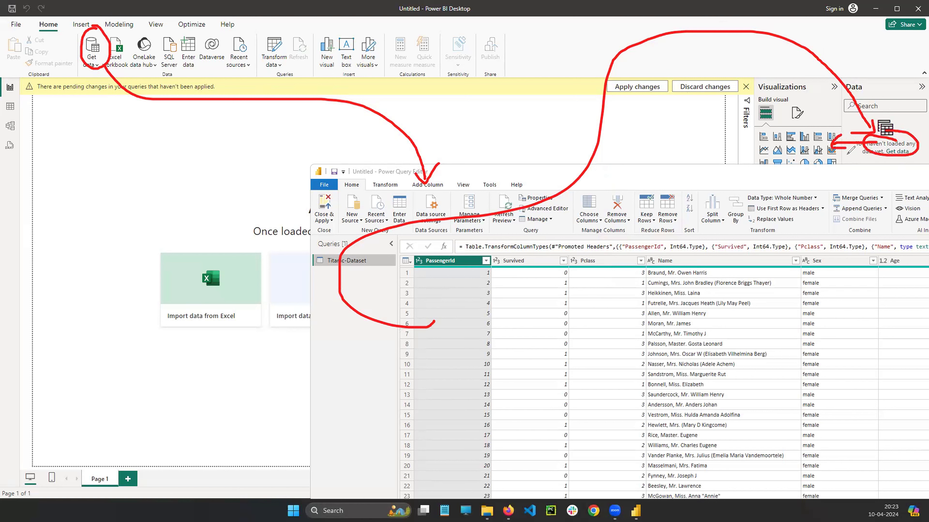
click(72, 344)
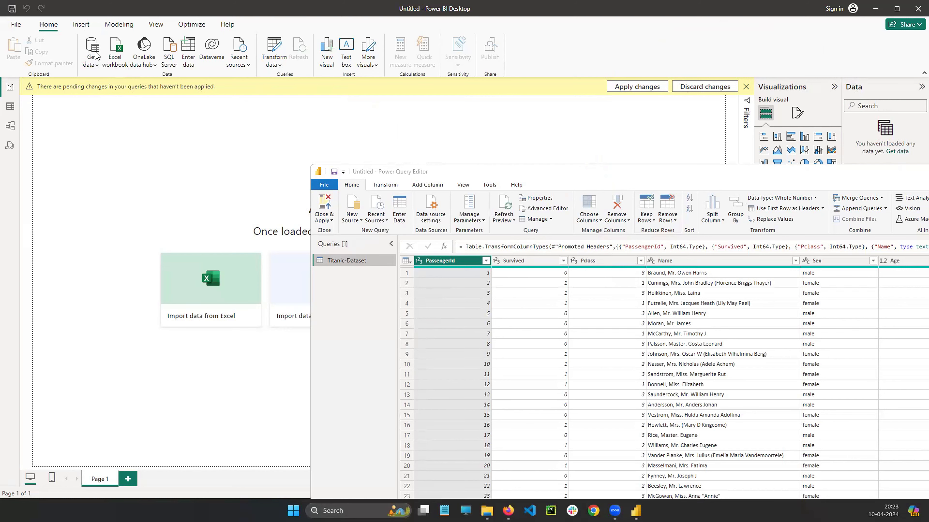
- Maximize the Power Query Editor, outline its formula bar with a red annotation, and clear the marking
double_click(562, 174)
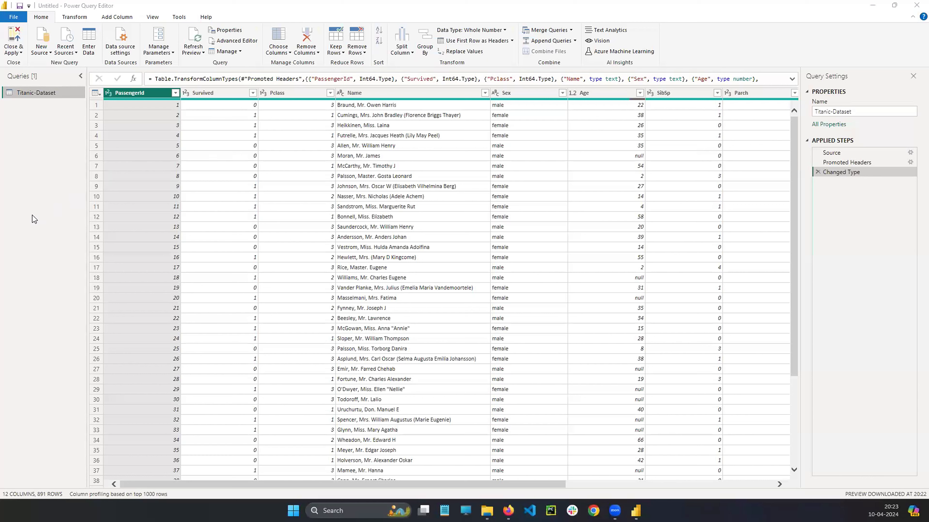
mouse_move(150, 68)
mouse_down()
mouse_move(152, 88)
mouse_move(744, 86)
mouse_move(775, 61)
mouse_move(194, 52)
mouse_move(151, 73)
mouse_move(150, 85)
mouse_up()
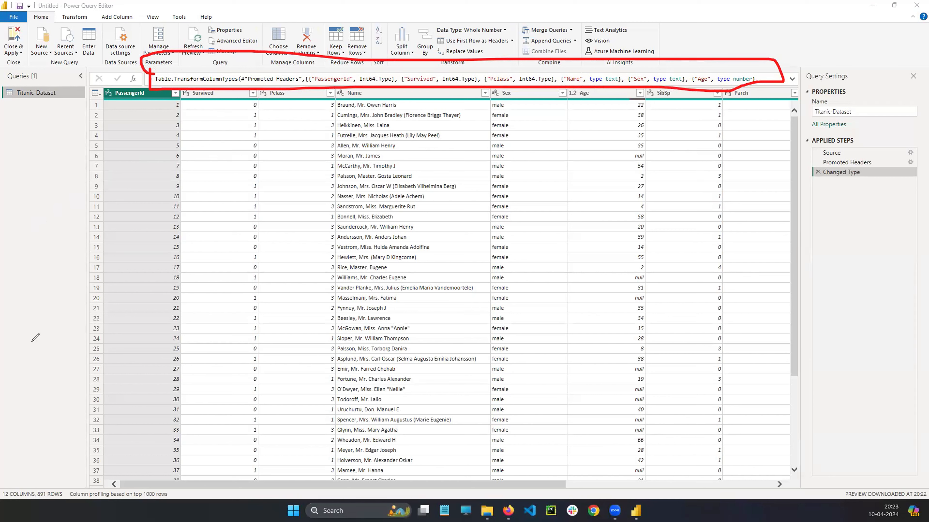
key(Escape)
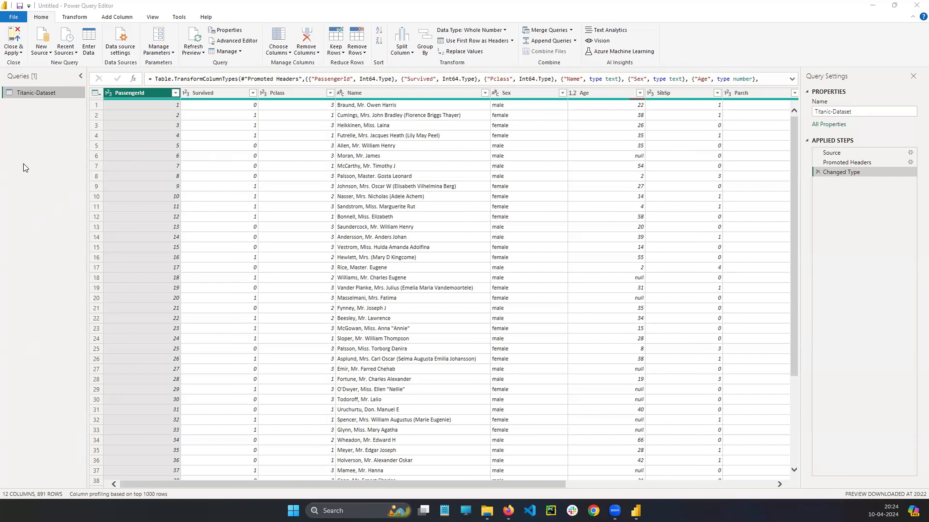
- Compare the Titanic-Dataset file name in File Explorer with the query name, opening the query name for editing and leaving it
click(487, 511)
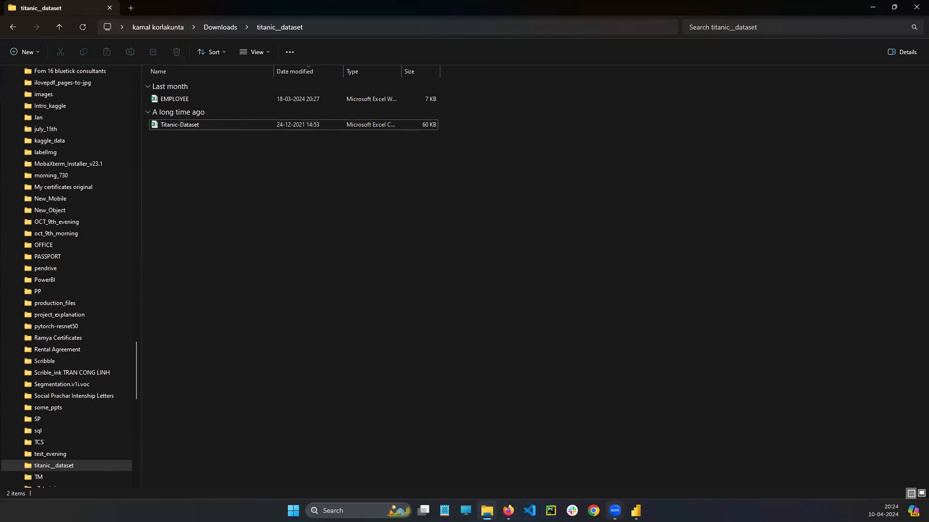
mouse_move(636, 511)
click(687, 457)
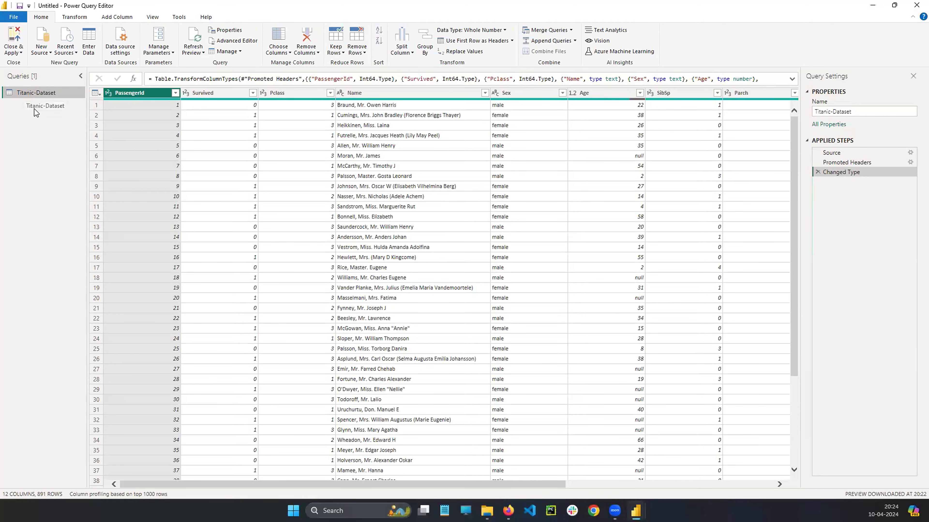
double_click(36, 94)
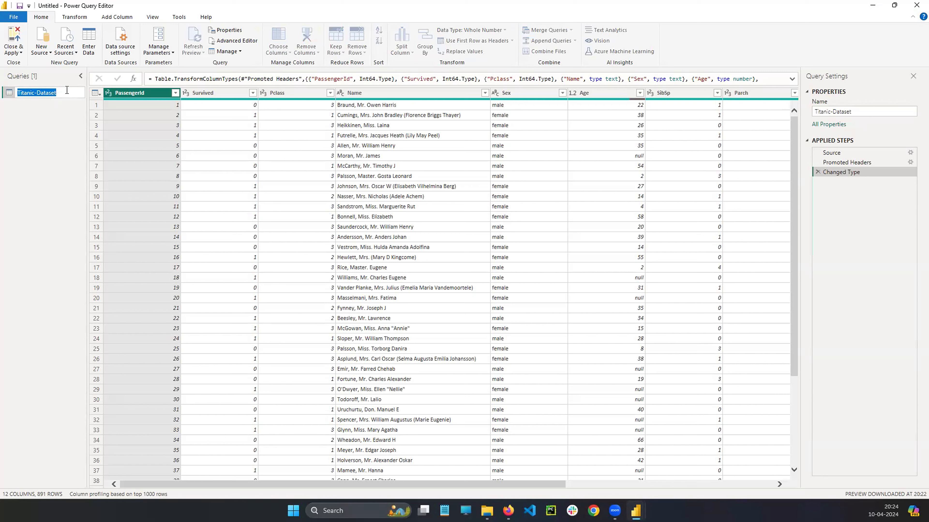
click(46, 136)
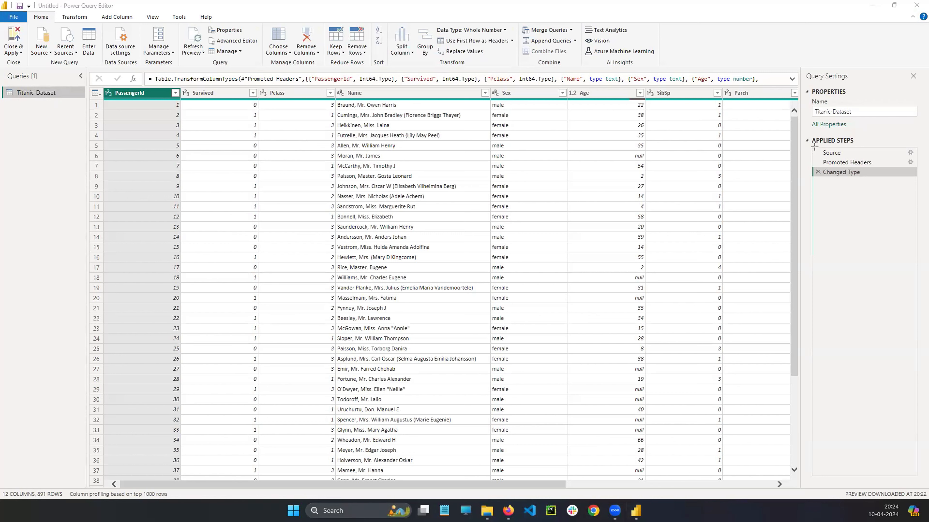
- Outline the Applied Steps list, its Source and Promoted Headers entries, and the area from Changed Type downward, and clear the annotations
mouse_move(811, 145)
mouse_down()
mouse_move(881, 215)
mouse_move(917, 284)
mouse_move(919, 369)
mouse_up()
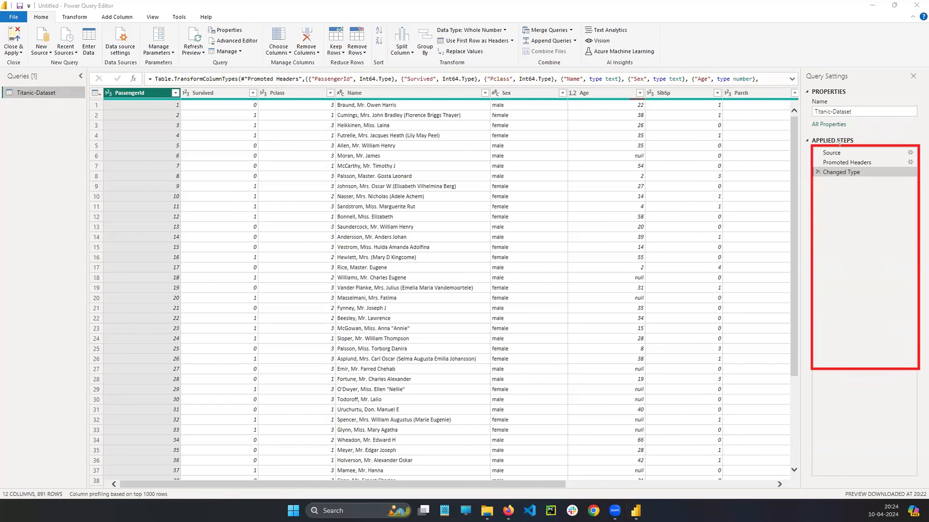
mouse_move(810, 147)
mouse_down()
mouse_move(841, 176)
mouse_move(918, 168)
mouse_up()
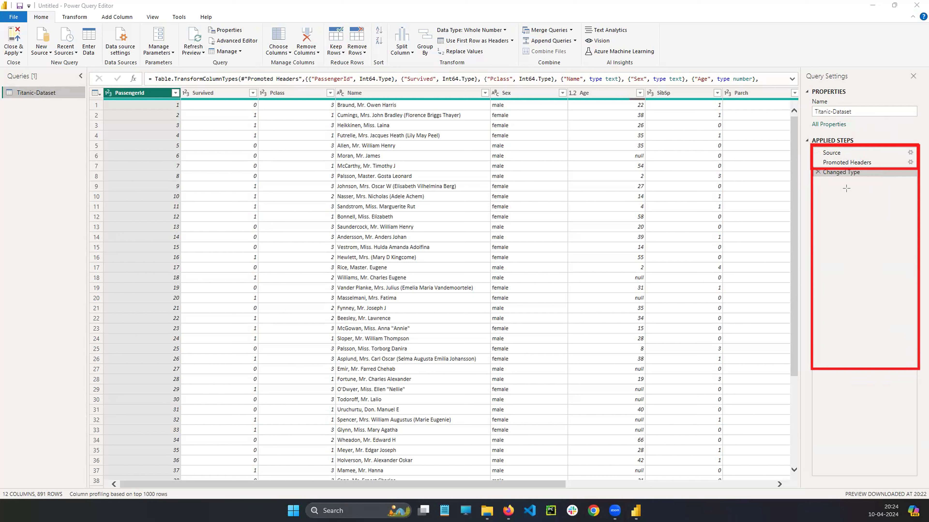
key(ctrl+z)
key(ctrl+z)
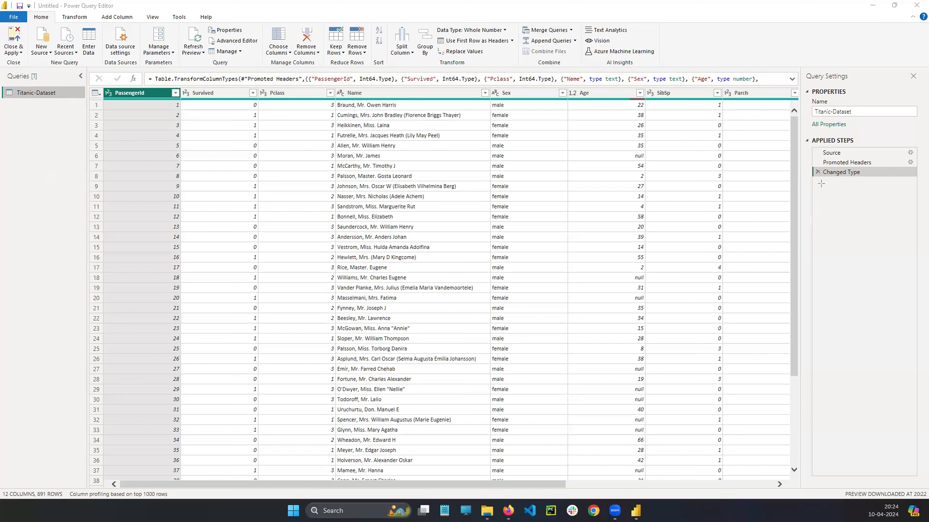
drag(810, 167, 918, 311)
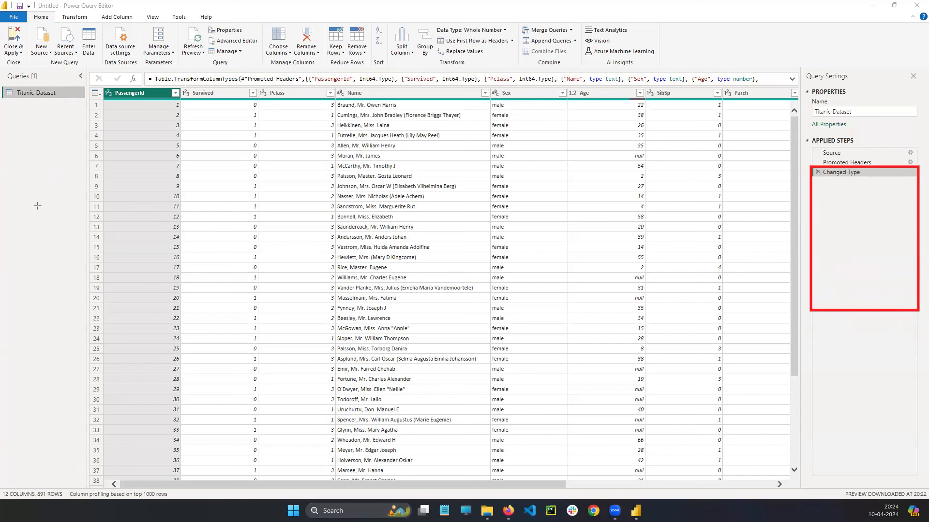
key(Escape)
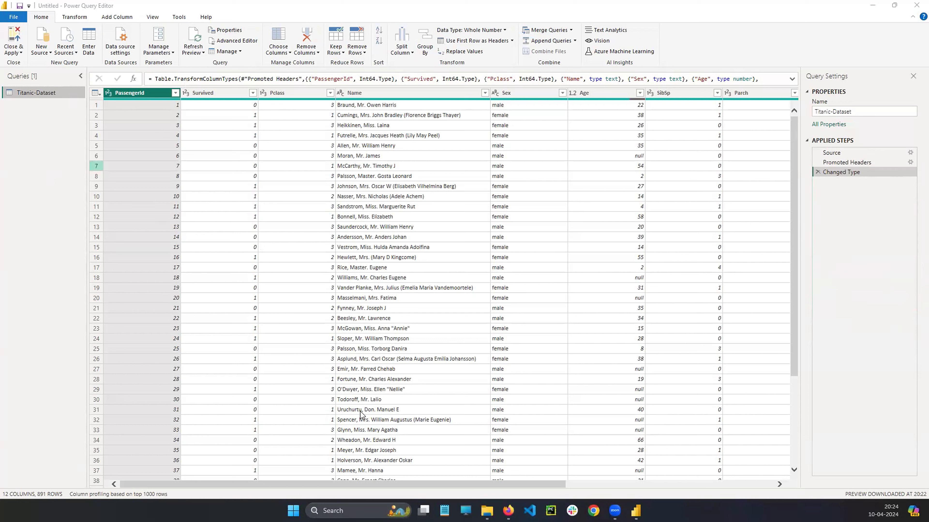
- Switch between the Power BI Desktop report and the Power Query Editor to compare the two windows, and maximize the editor again
click(267, 3)
drag(267, 2, 352, 77)
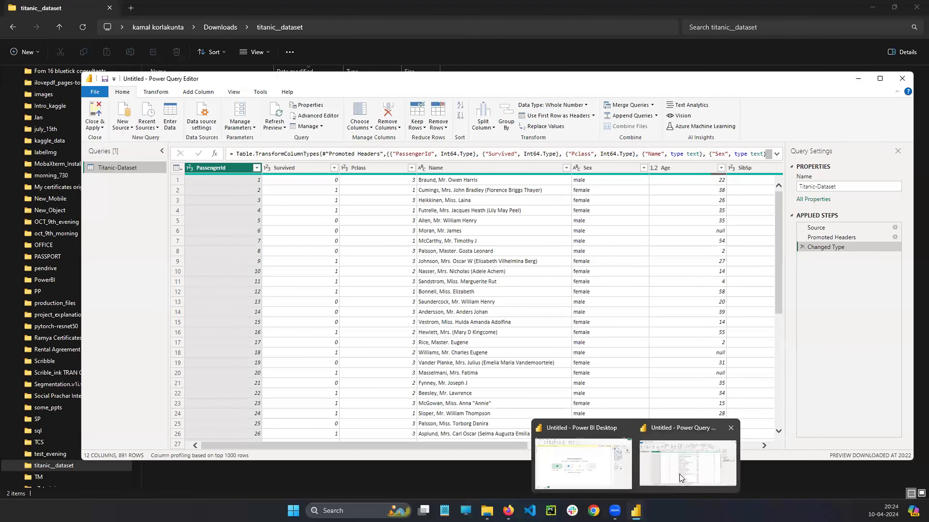
click(589, 454)
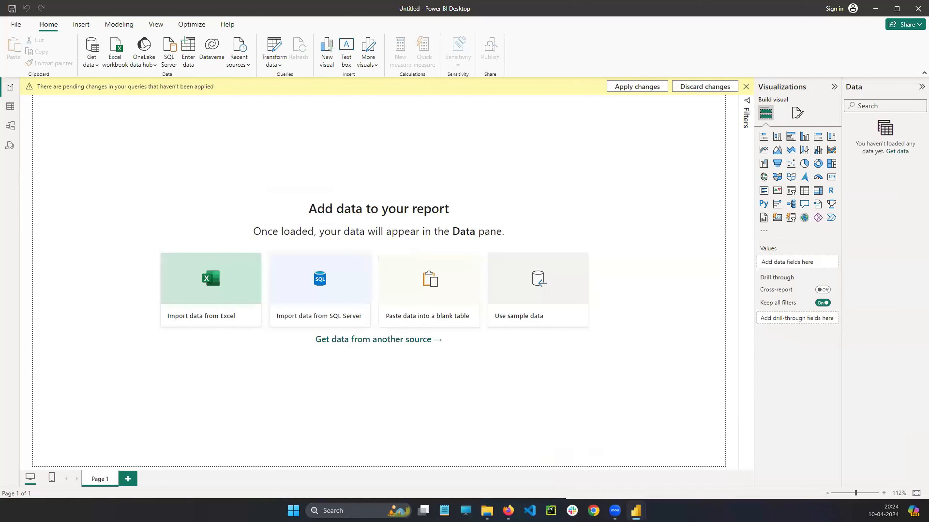
mouse_move(637, 511)
click(686, 459)
click(352, 20)
drag(352, 17, 360, 21)
click(502, 12)
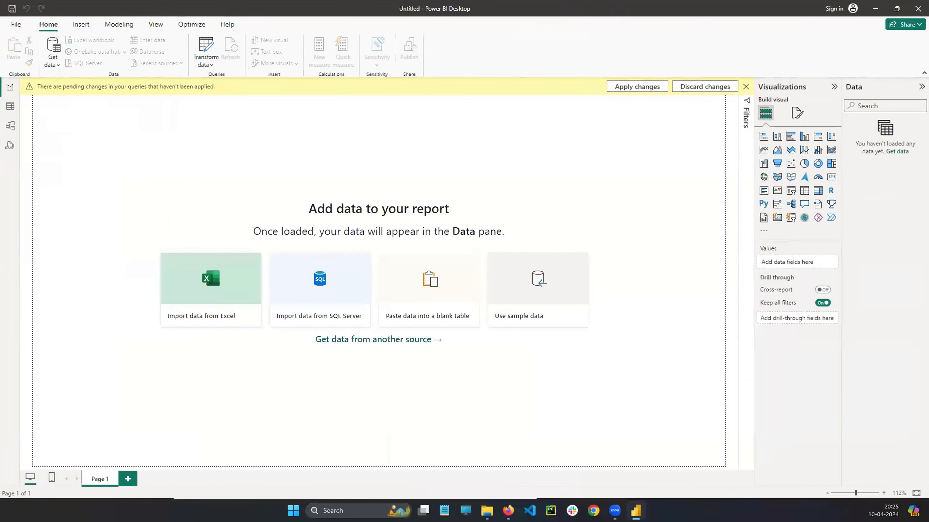
mouse_move(636, 511)
click(660, 465)
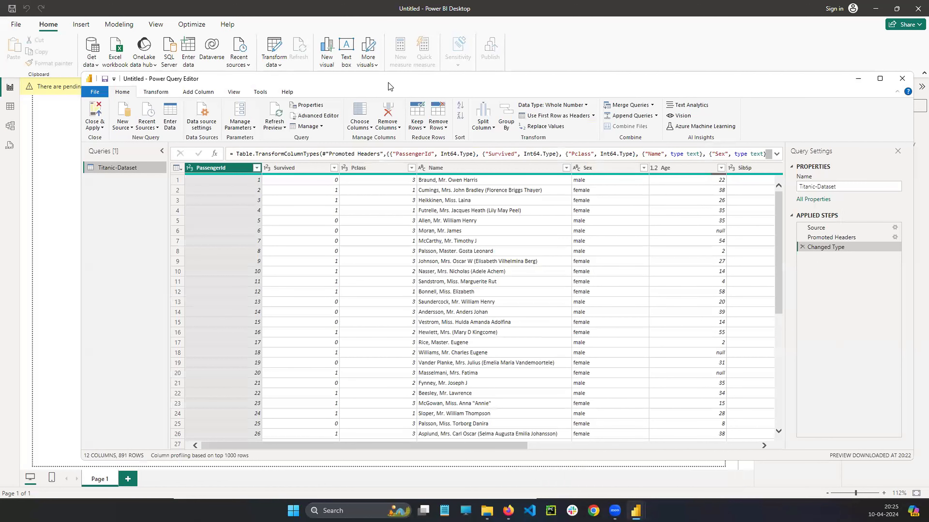
drag(226, 79, 271, 109)
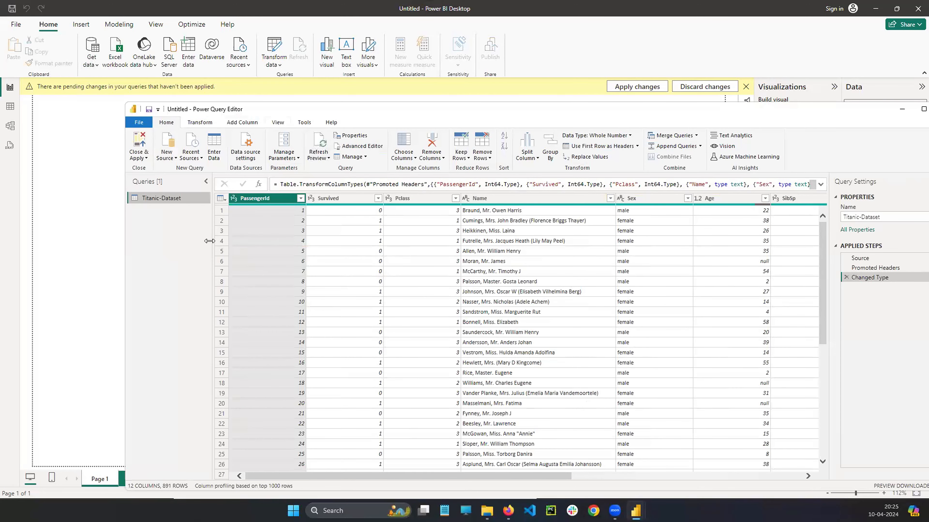
double_click(395, 109)
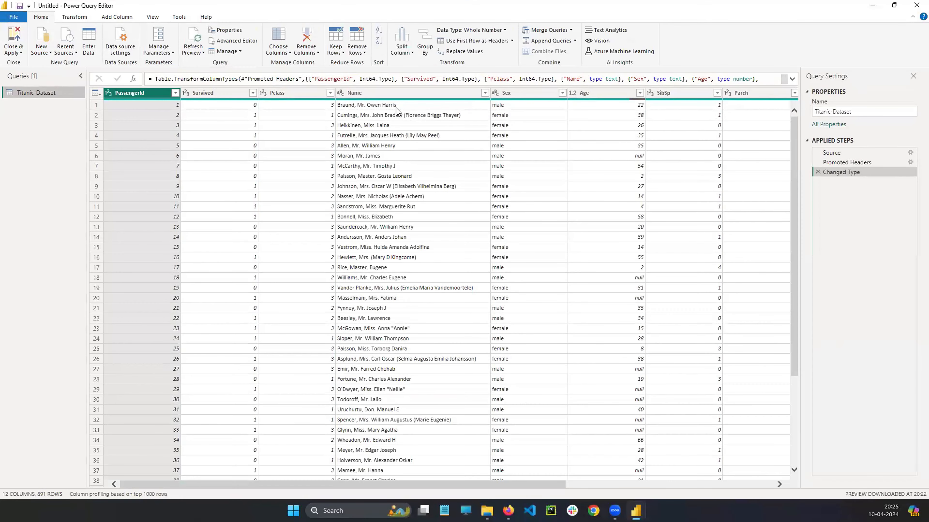
- Rename the Titanic-Dataset query as titanic in the Queries list
double_click(49, 92)
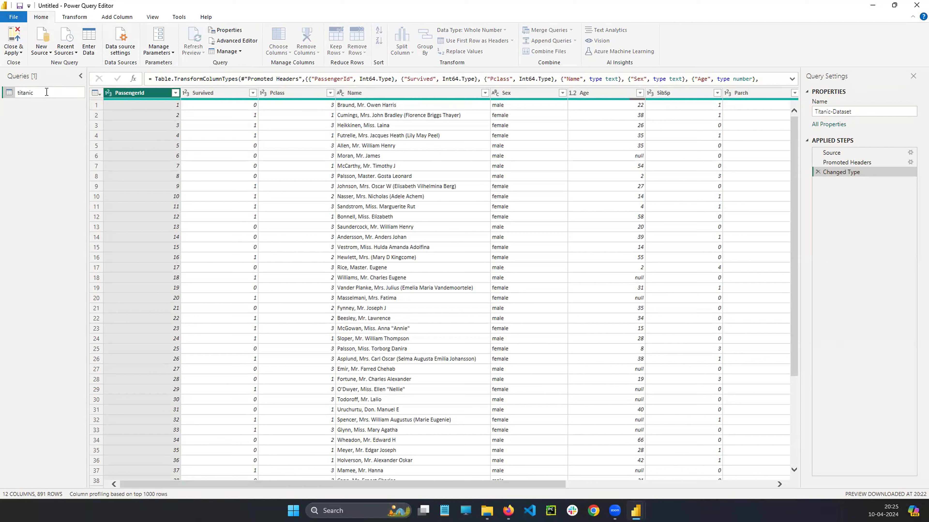
key(Return)
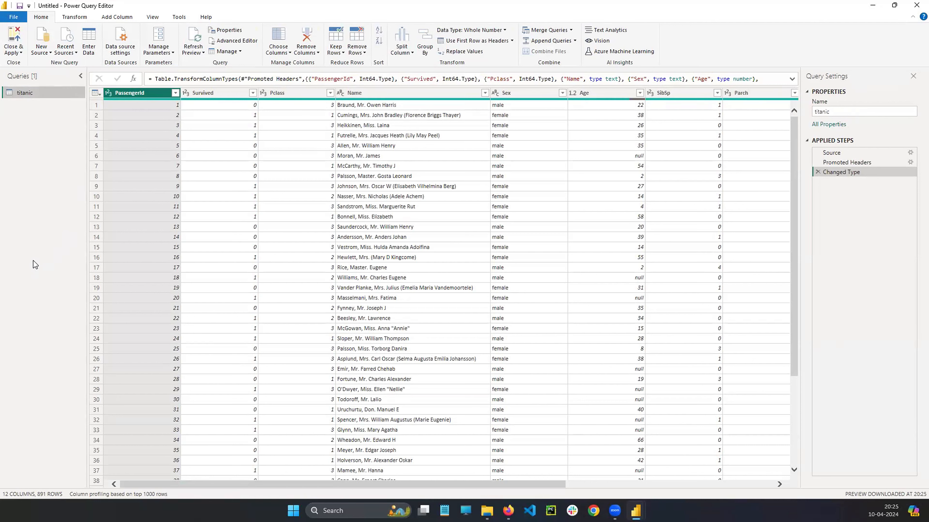
- Point an arrow from the titanic query to its applied steps and delete the Changed Type step
click(53, 323)
mouse_move(47, 92)
mouse_down()
mouse_move(382, 135)
mouse_move(660, 146)
mouse_move(812, 172)
mouse_up()
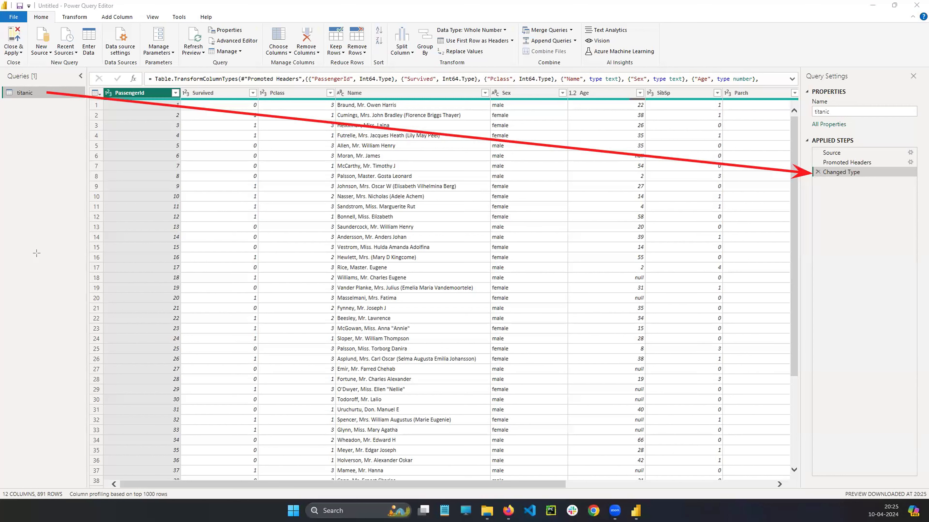
click(818, 172)
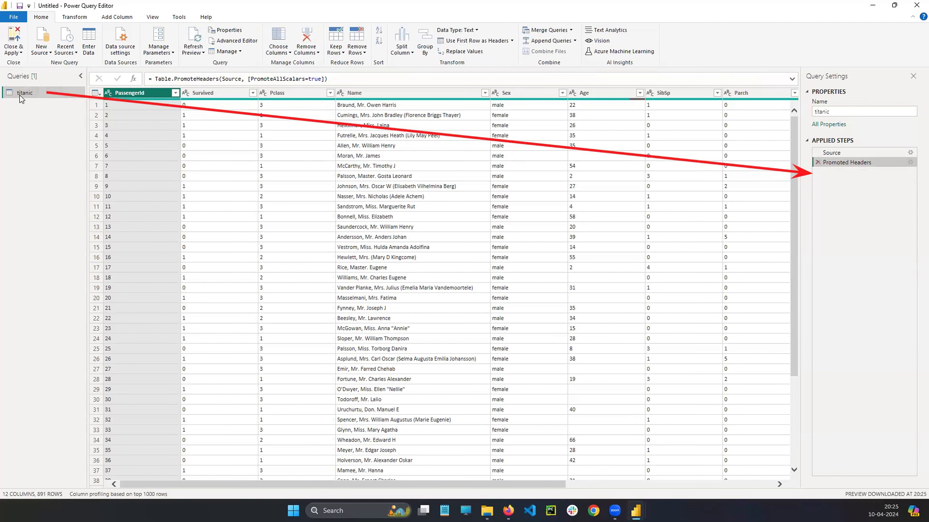
- Rename the query as titanic_dataset through its Name property in Query Settings
click(838, 112)
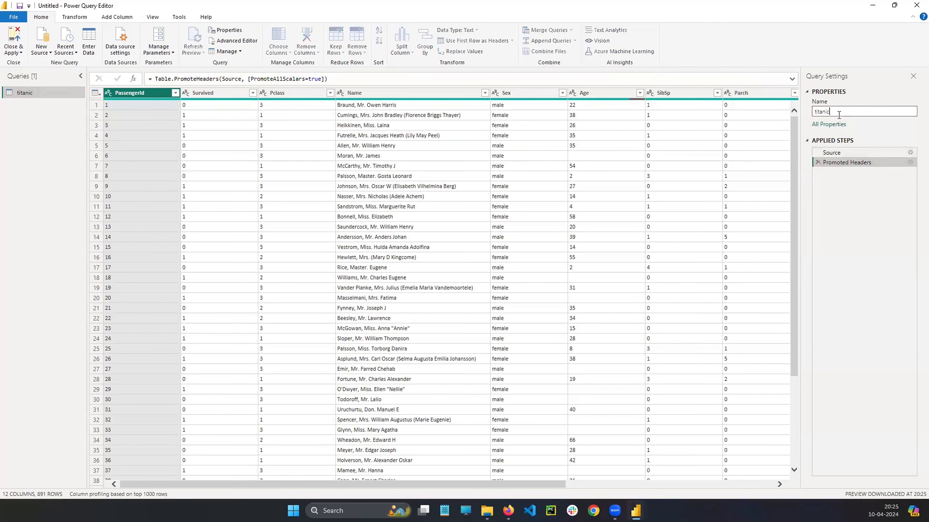
key(BackSpace)
key(BackSpace)
key(BackSpace)
key(BackSpace)
text(tit)
key(Return)
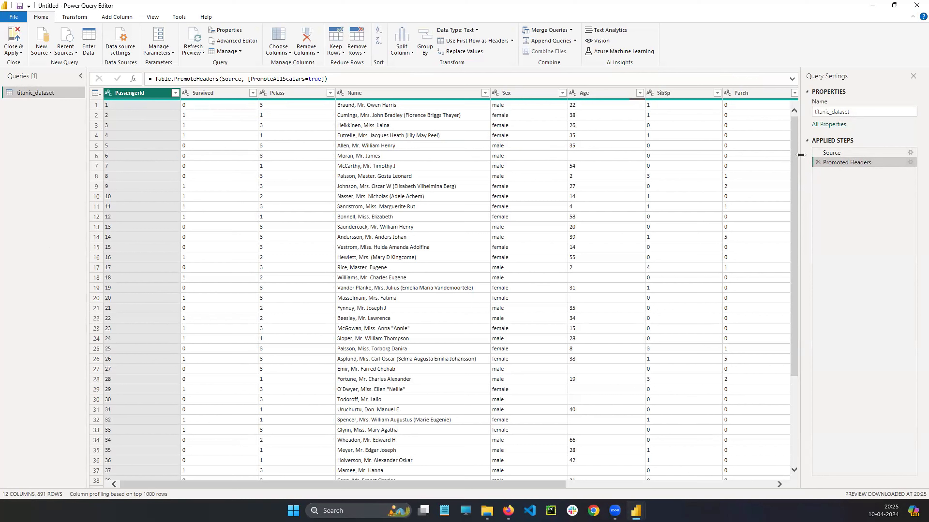
- Go through the titanic_dataset columns one by one, from Survived to Embarked, to examine what data each one holds
drag(797, 152, 794, 121)
click(203, 93)
click(293, 95)
click(393, 105)
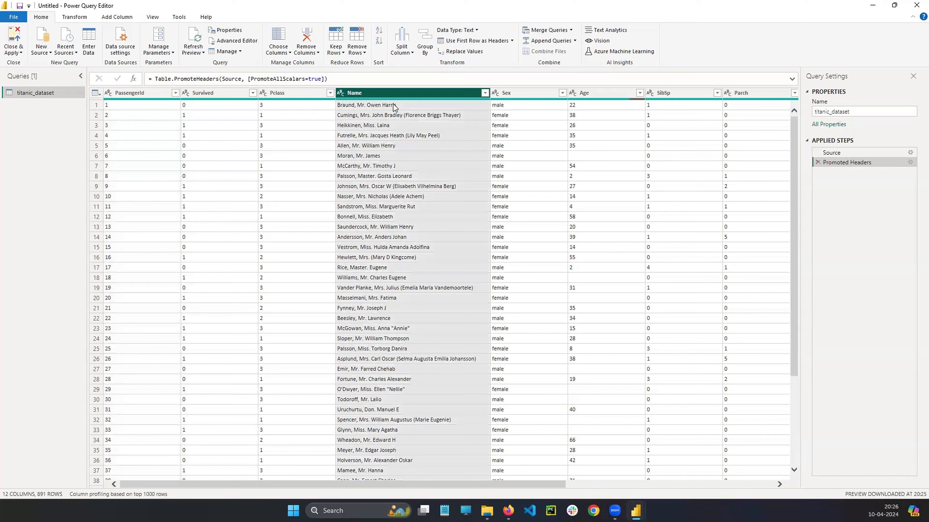
click(527, 90)
click(594, 90)
click(687, 95)
click(755, 96)
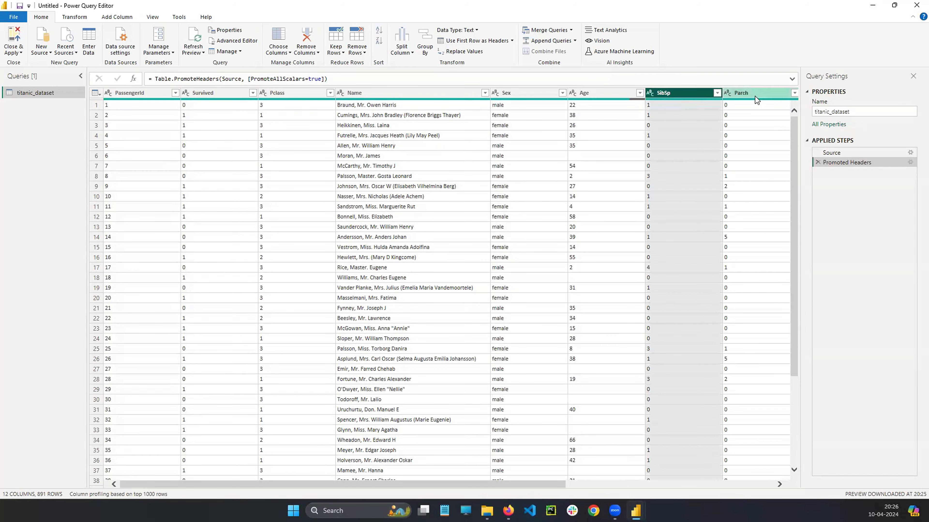
drag(546, 485, 765, 485)
click(527, 93)
click(604, 94)
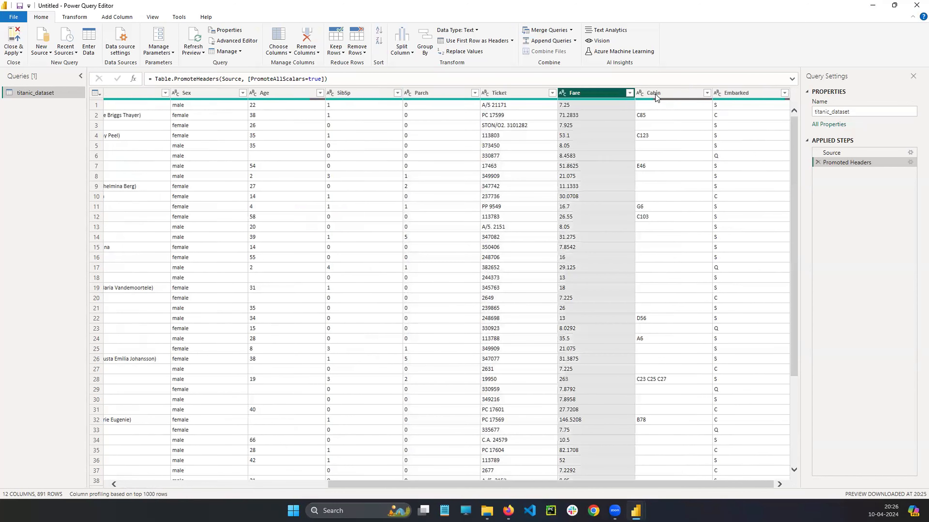
click(672, 93)
click(743, 94)
drag(700, 484, 362, 478)
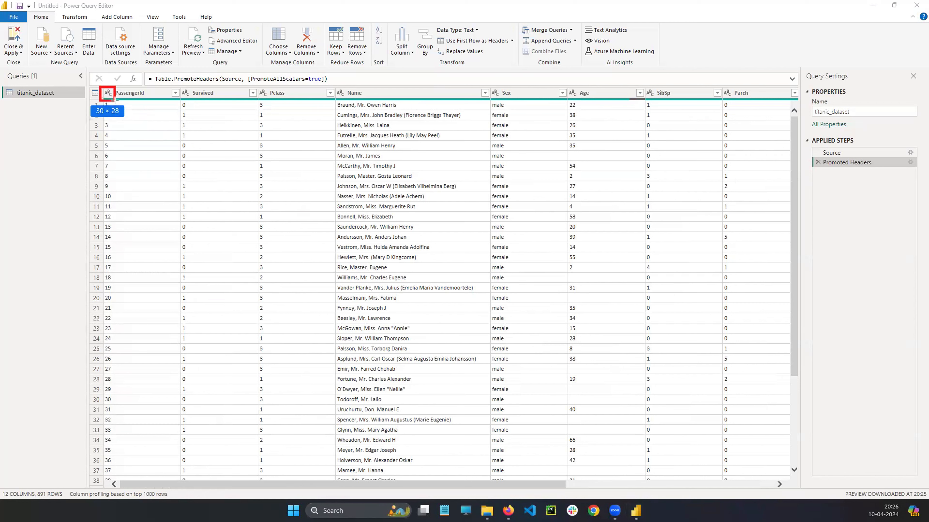
- Outline the data type icons of the columns from Survived to SibSp in red, and clear the annotations
drag(182, 86, 194, 103)
drag(258, 85, 270, 102)
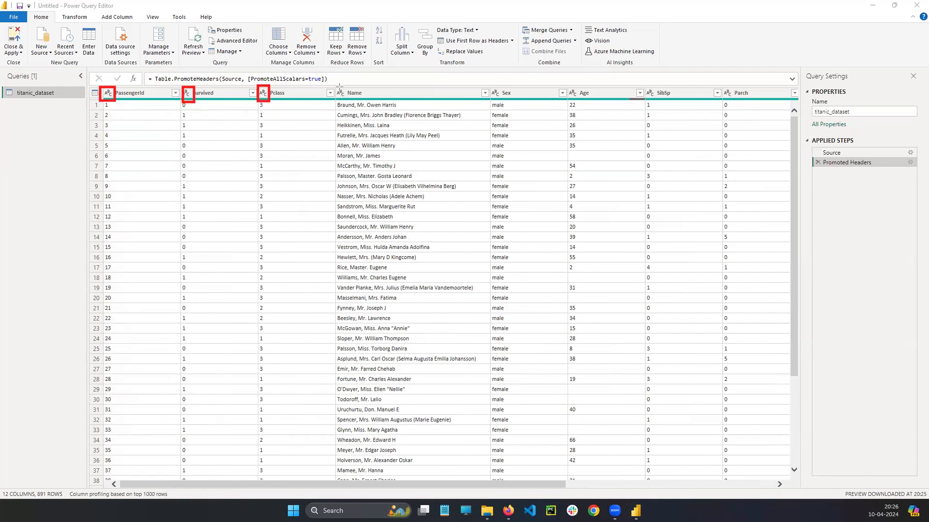
drag(335, 84, 344, 98)
drag(489, 86, 511, 103)
drag(568, 86, 586, 103)
drag(639, 85, 664, 105)
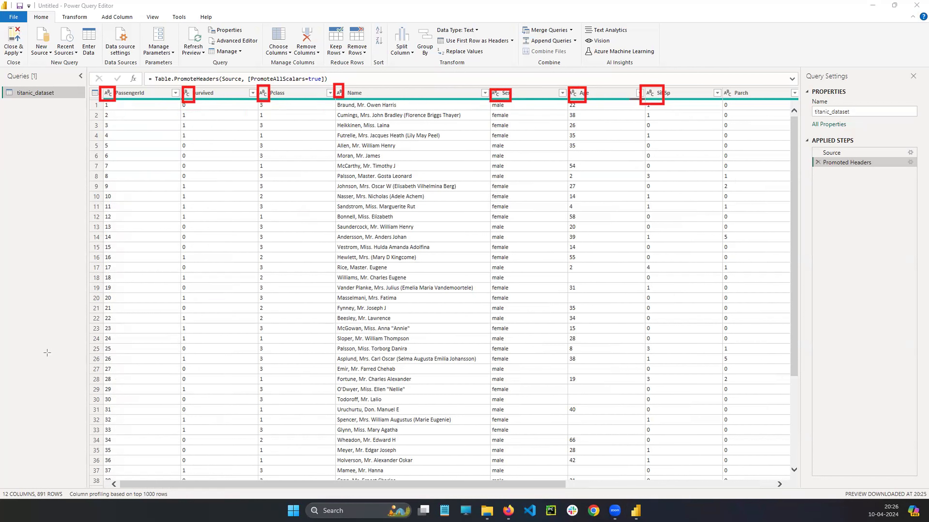
key(Escape)
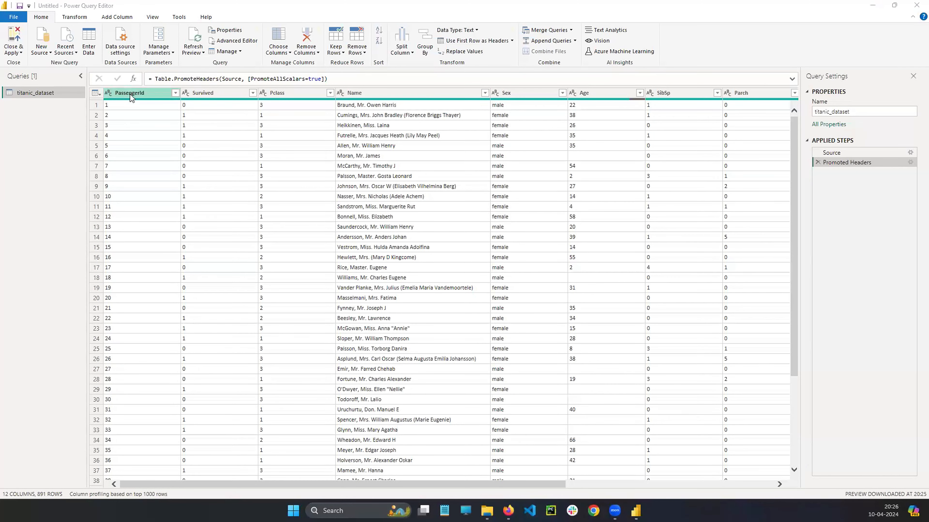
click(190, 94)
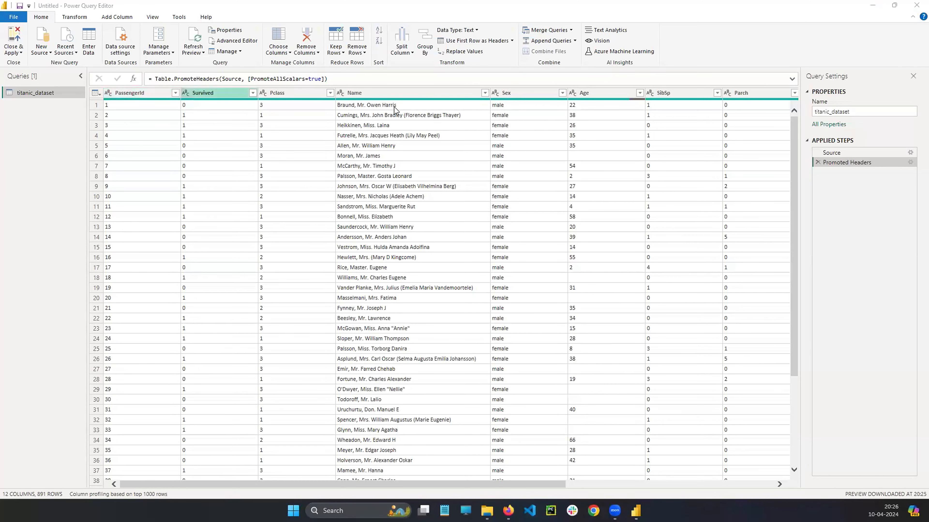
- Close the Power Query Editor without applying the query changes, and cancel closing the report itself
click(917, 5)
click(508, 272)
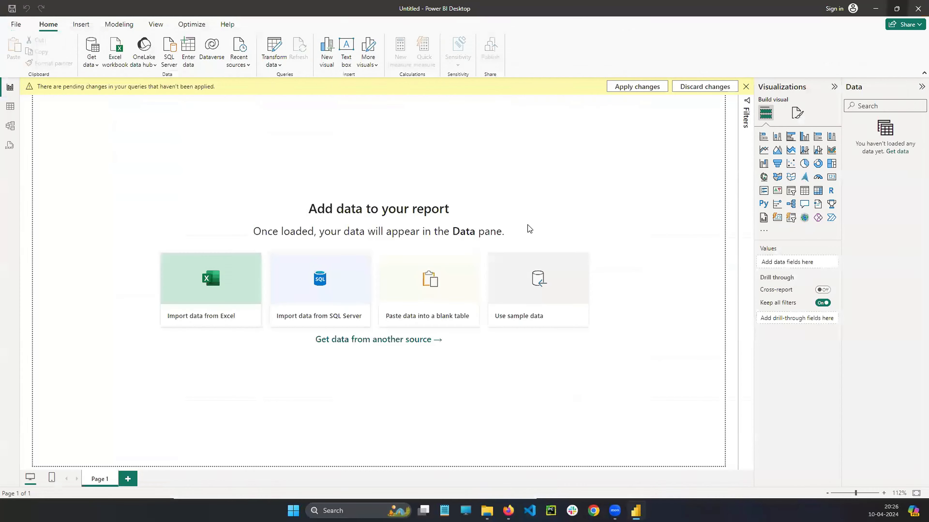
click(918, 8)
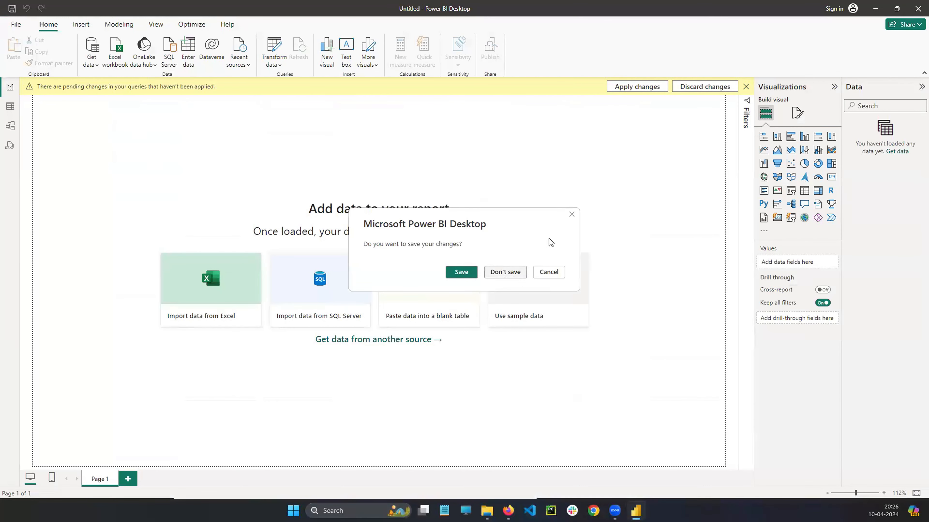
click(571, 215)
- Connect to the Titanic-Dataset file as a Text/CSV source and open it for transformation in the Power Query Editor
click(92, 58)
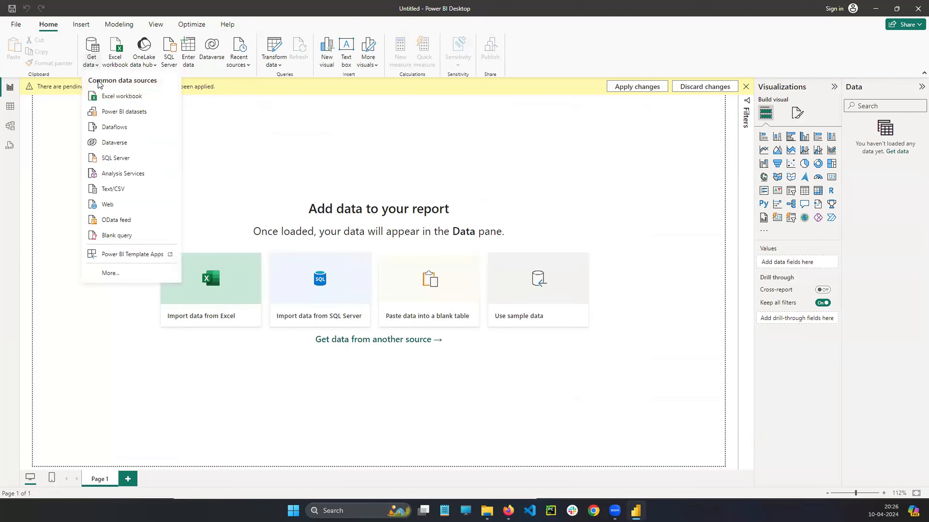
click(404, 212)
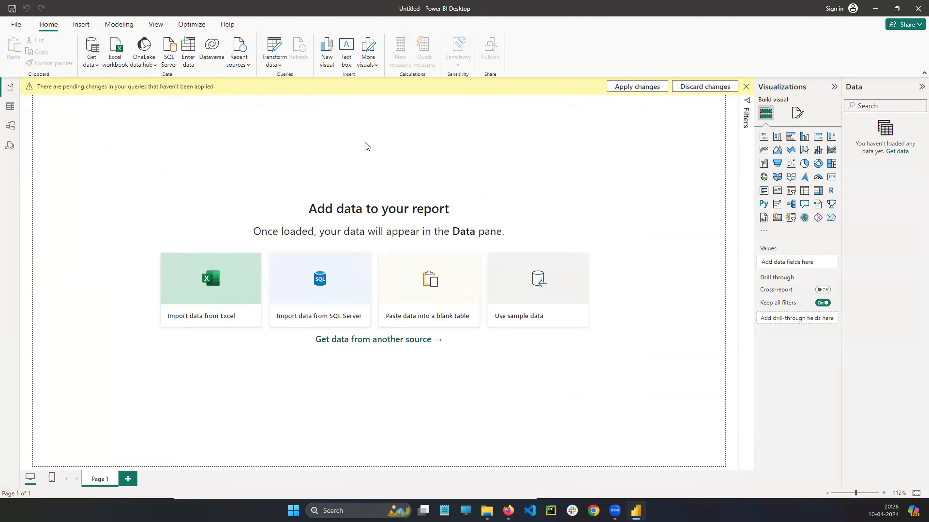
click(434, 158)
click(557, 390)
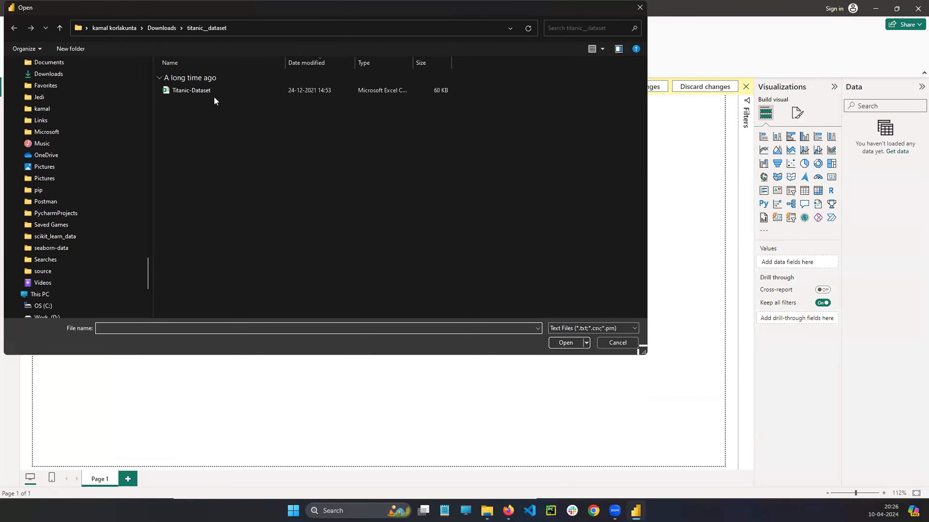
click(215, 91)
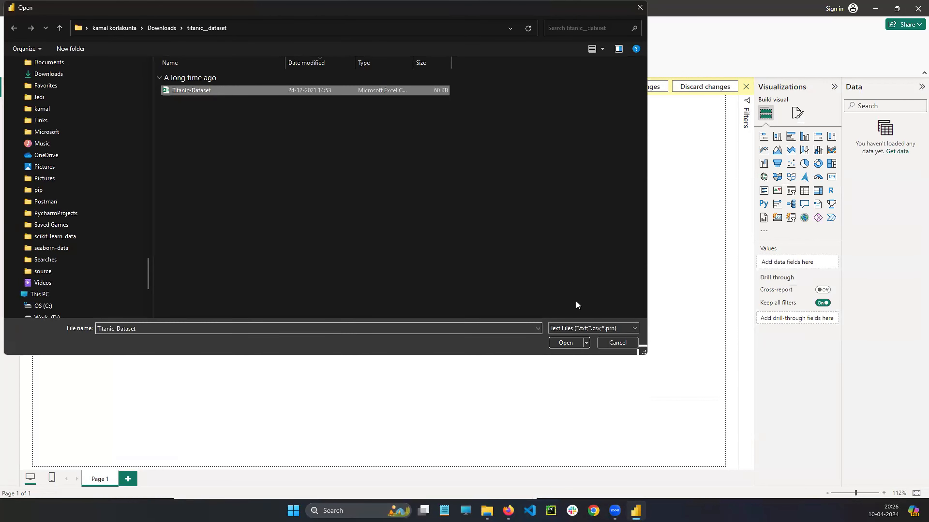
click(564, 342)
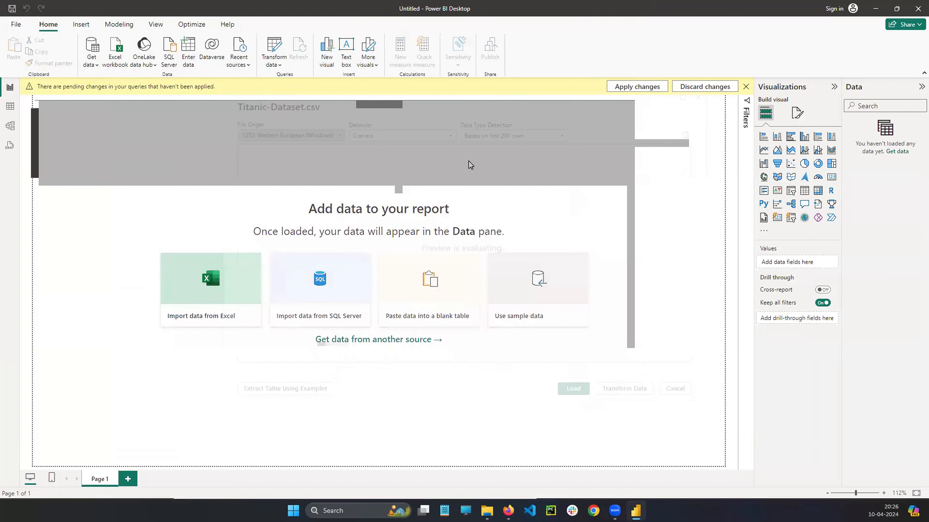
click(625, 391)
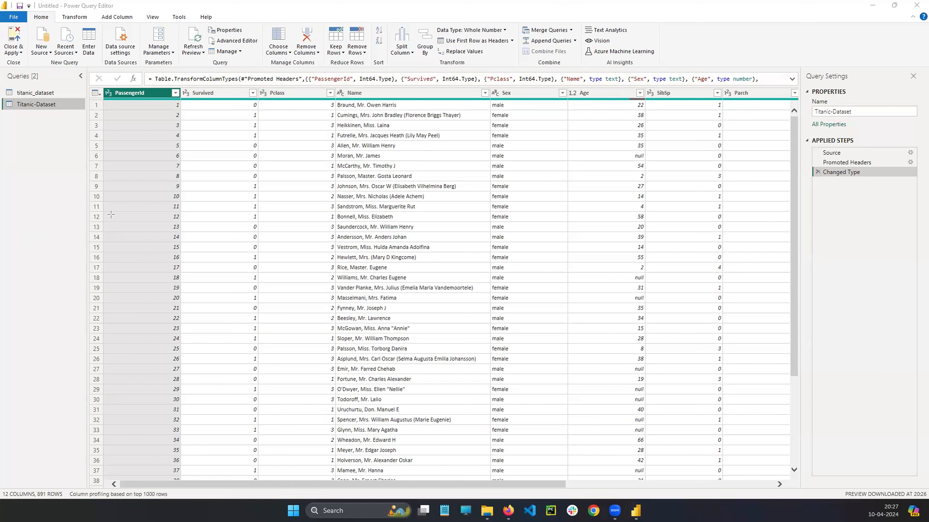
- Delete the older titanic_dataset query, keeping only Titanic-Dataset in the Queries list
right_click(34, 93)
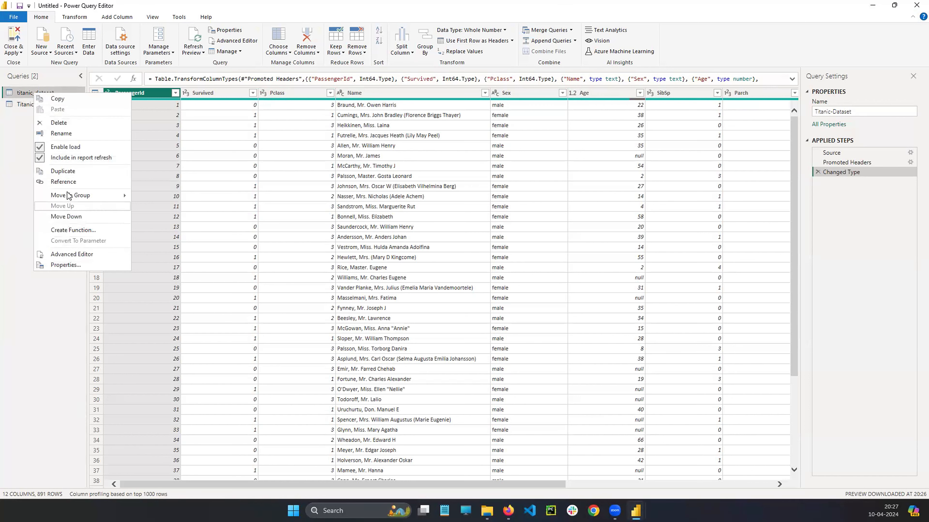
click(58, 123)
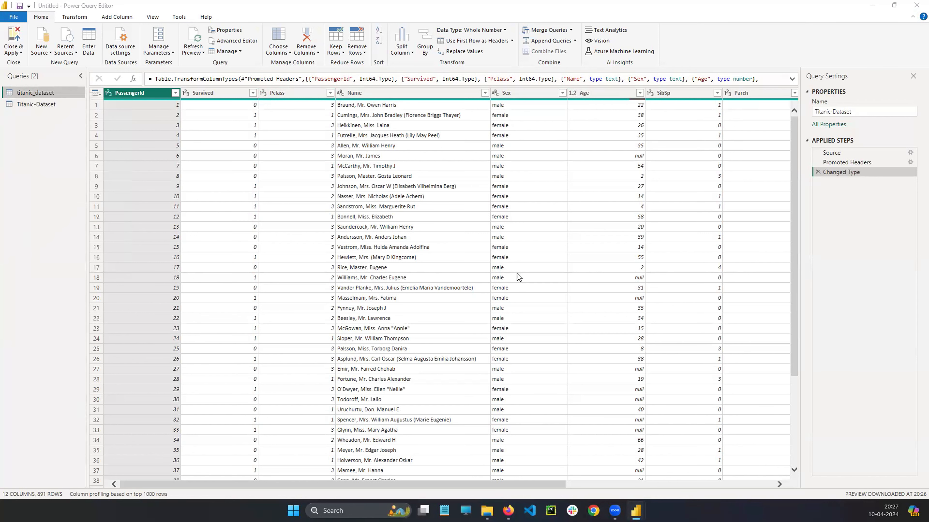
click(512, 274)
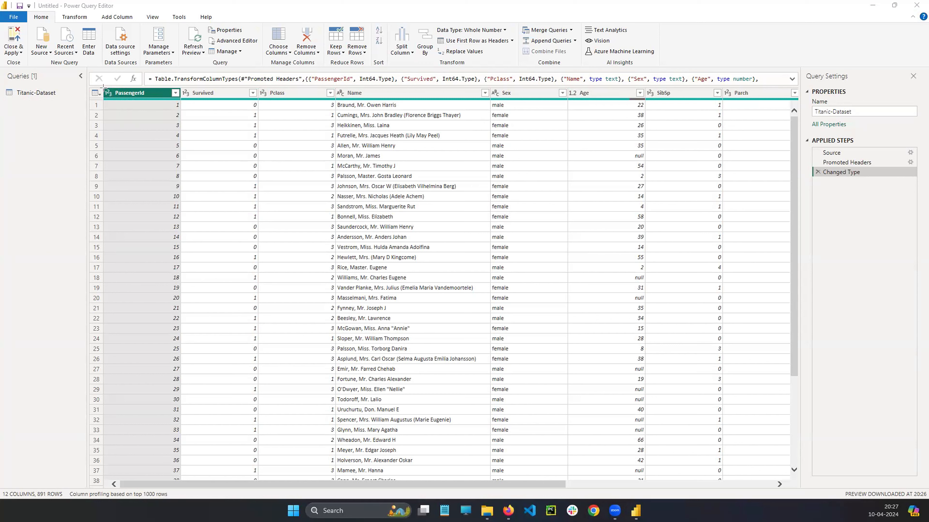
- Outline the data type icons of the PassengerId, Survived, Pclass and Name columns in red, and clear the annotations
drag(103, 87, 116, 101)
drag(178, 84, 192, 100)
drag(255, 85, 269, 104)
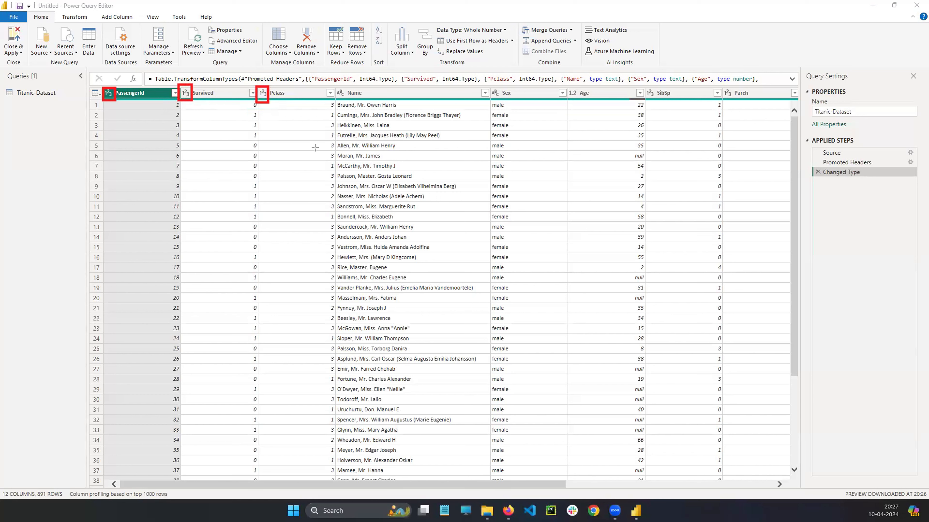
drag(334, 85, 343, 96)
key(Escape)
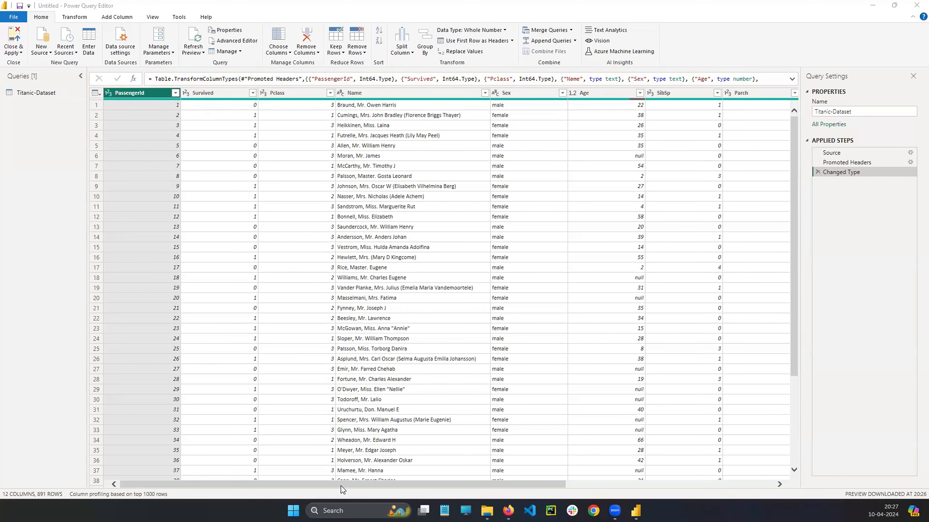
- Handwrite "12 - int" and "12.5 → float" over the table, and circle 12 with an arrow to int
drag(341, 487, 614, 480)
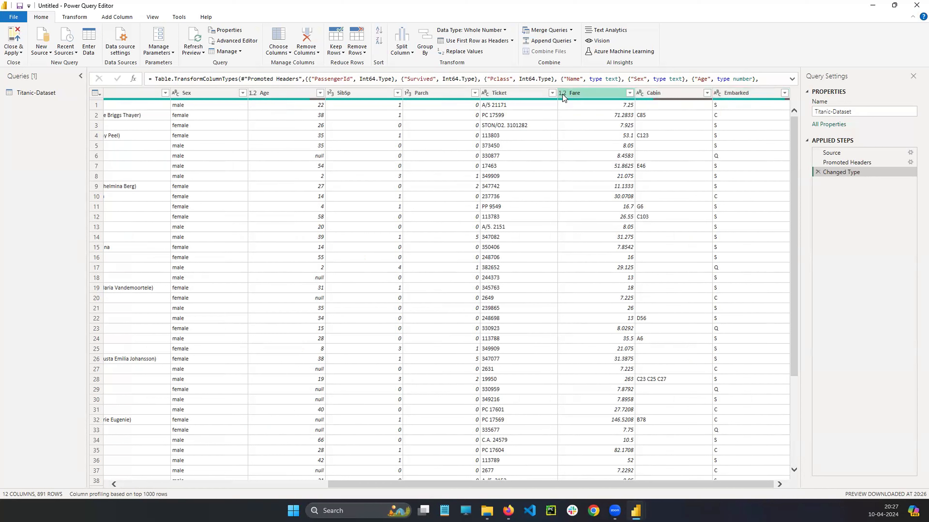
click(1, 265)
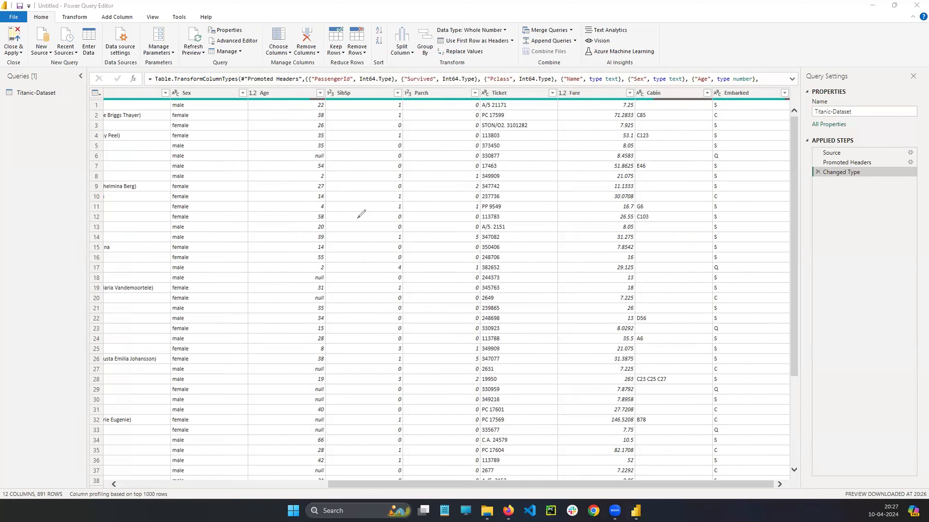
mouse_move(358, 218)
mouse_down()
mouse_move(360, 248)
mouse_move(362, 237)
mouse_move(389, 239)
mouse_up()
drag(402, 228, 477, 230)
mouse_move(380, 291)
mouse_down()
mouse_move(380, 311)
mouse_move(444, 307)
mouse_move(465, 283)
mouse_move(505, 293)
mouse_up()
click(427, 293)
drag(499, 281, 484, 309)
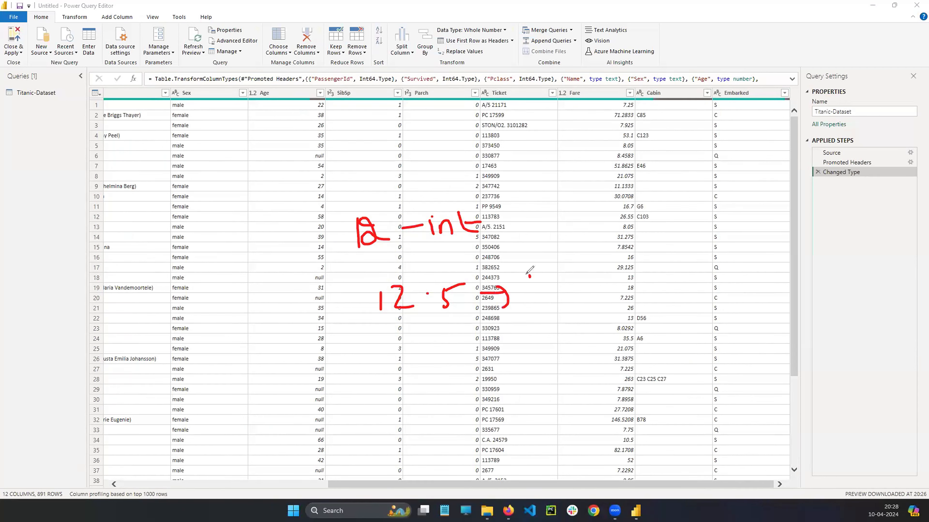
drag(533, 271, 515, 309)
drag(512, 301, 543, 302)
mouse_move(553, 282)
mouse_down()
mouse_move(565, 291)
mouse_move(596, 283)
mouse_move(608, 268)
mouse_up()
mouse_move(365, 200)
mouse_down()
mouse_move(345, 270)
mouse_move(409, 172)
mouse_move(438, 202)
mouse_move(447, 187)
mouse_up()
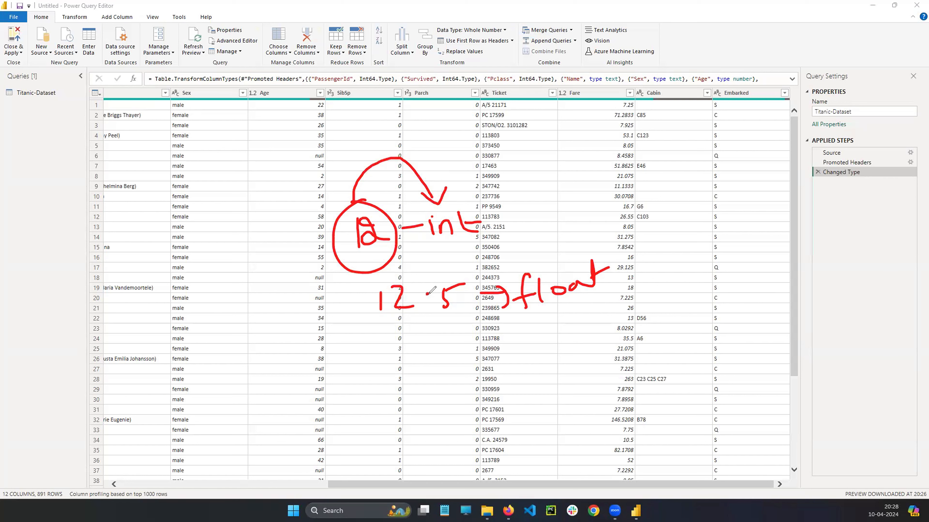
- Circle 12.5 with an arrow to float, write "text" and circle the Ticket column's type icon, and clear the annotations
mouse_move(447, 270)
mouse_down()
mouse_move(388, 276)
mouse_move(448, 280)
mouse_up()
mouse_move(463, 321)
mouse_down()
mouse_move(488, 382)
mouse_move(550, 325)
mouse_move(565, 334)
mouse_up()
drag(353, 408, 362, 439)
drag(343, 424, 407, 431)
mouse_move(408, 416)
mouse_down()
mouse_move(397, 432)
mouse_move(415, 424)
mouse_up()
drag(409, 414, 429, 401)
mouse_move(483, 85)
mouse_down()
mouse_move(484, 94)
mouse_move(493, 84)
mouse_up()
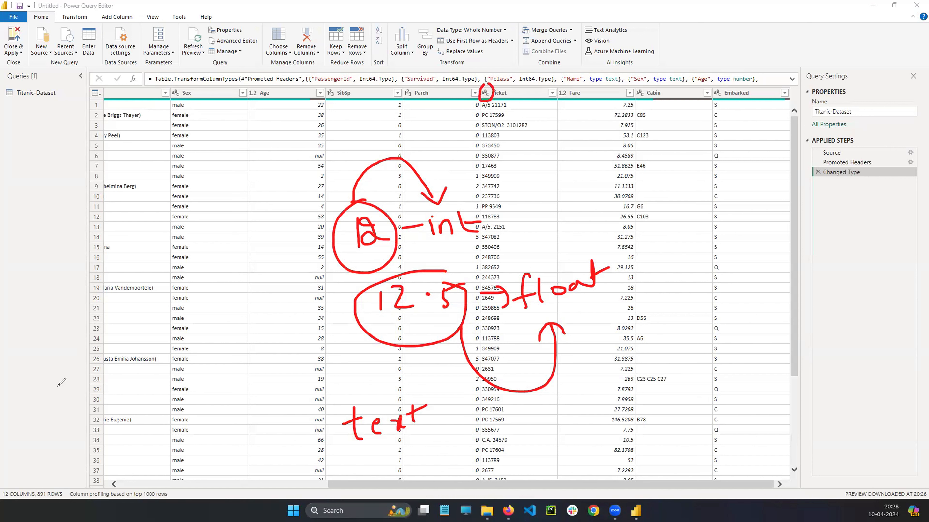
key(Escape)
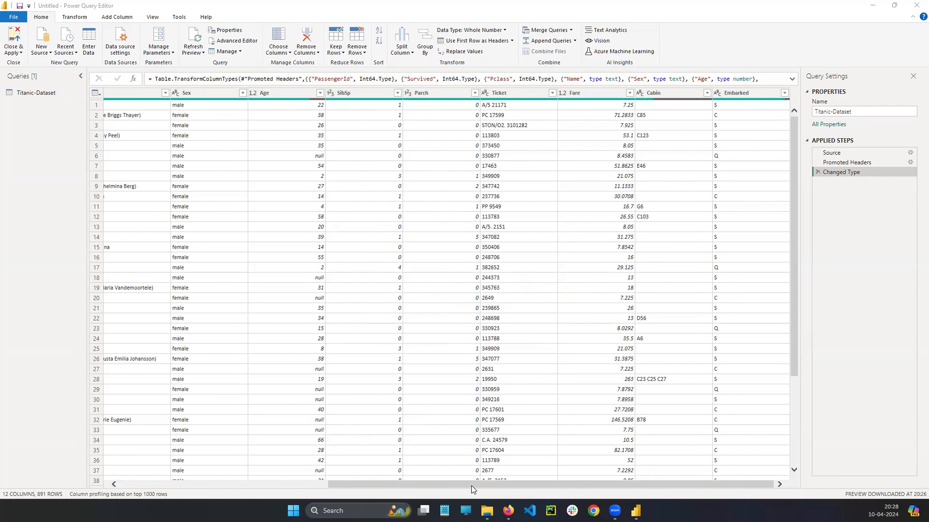
- Select the PassengerId and Survived columns in turn, and open the data type choices for Survived
drag(472, 491, 263, 487)
click(147, 93)
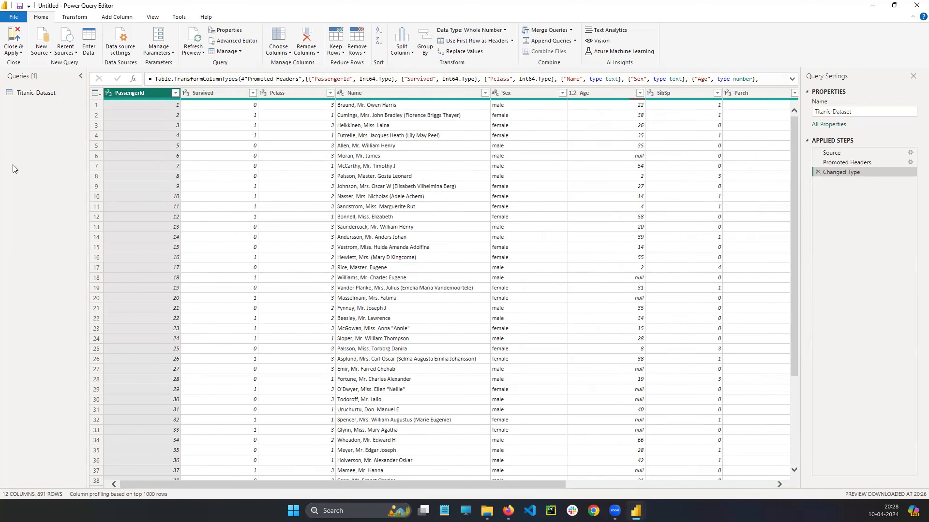
click(212, 94)
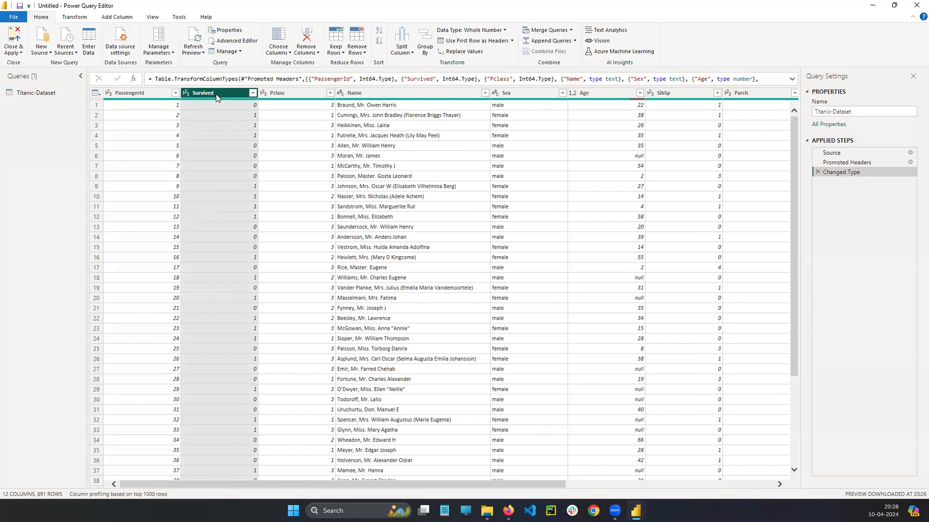
click(186, 94)
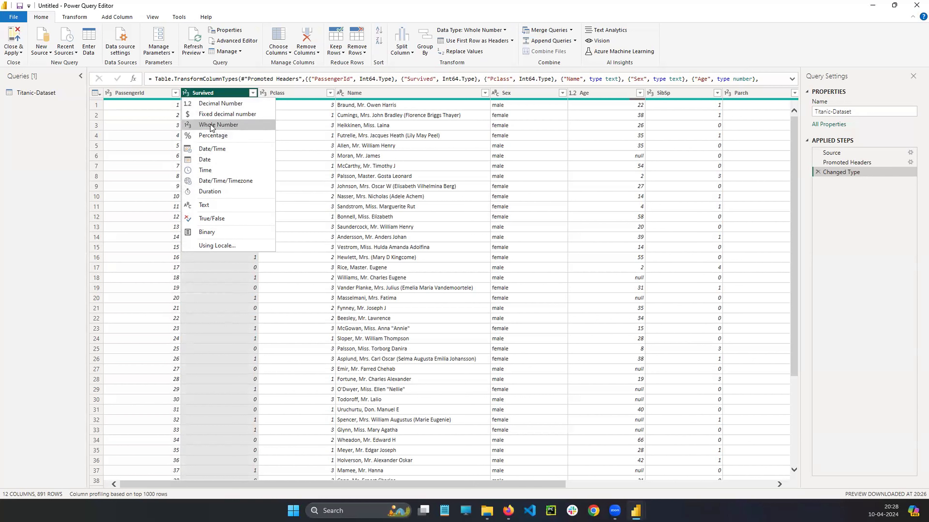
- View the data type choices for the Age column, close them without picking one, and select the Pclass column
click(588, 93)
click(572, 96)
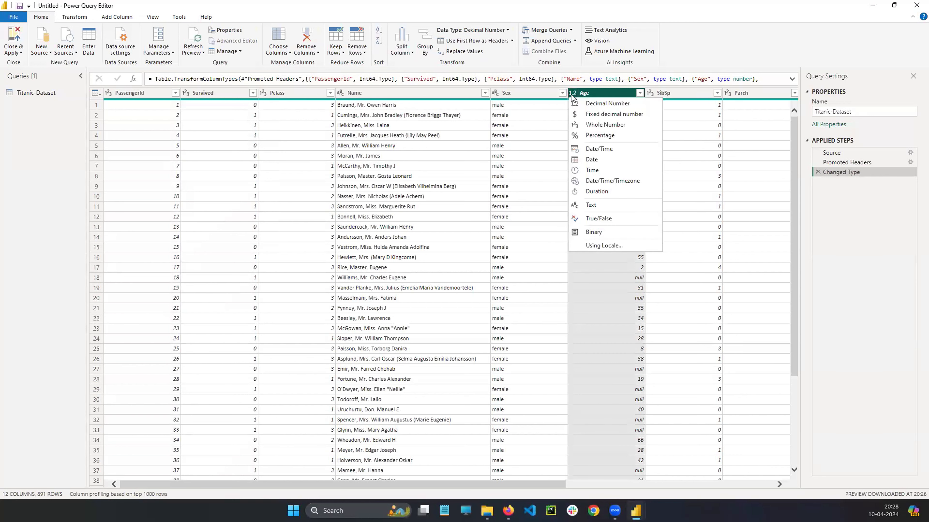
click(590, 94)
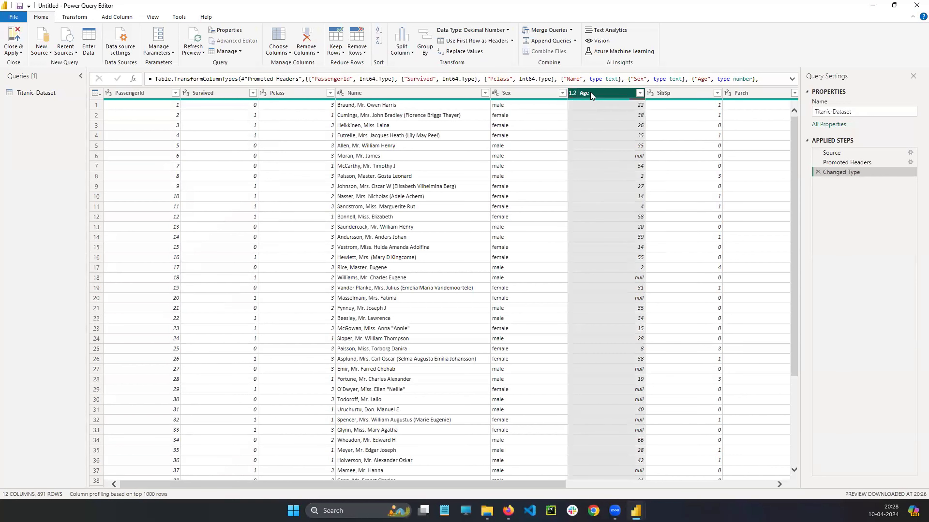
click(572, 95)
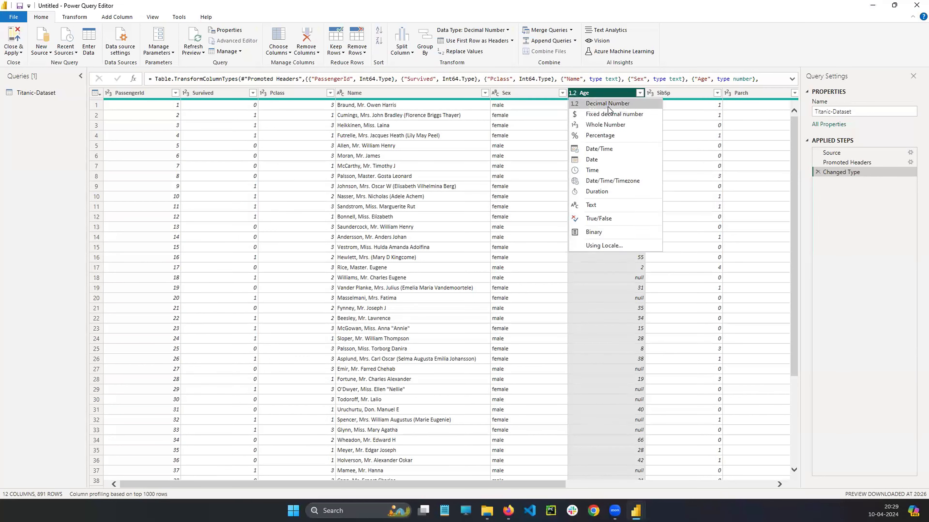
click(684, 328)
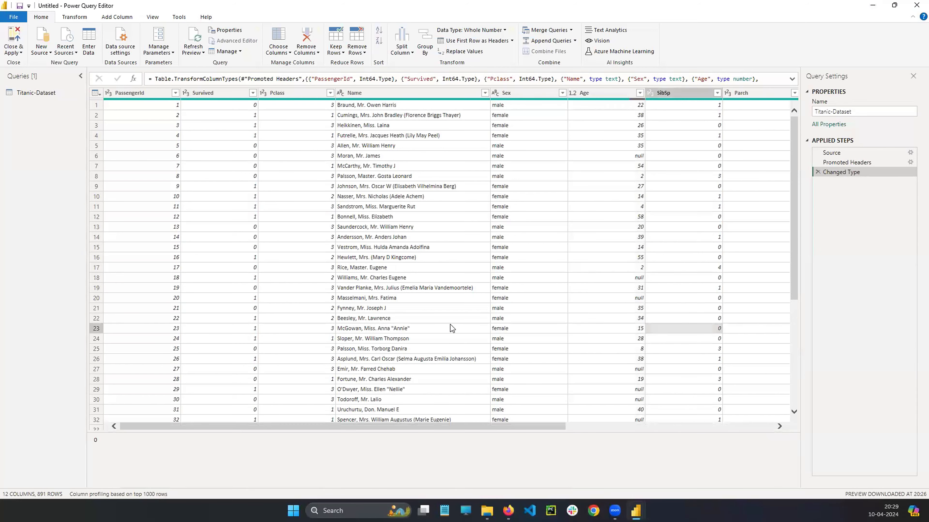
click(274, 94)
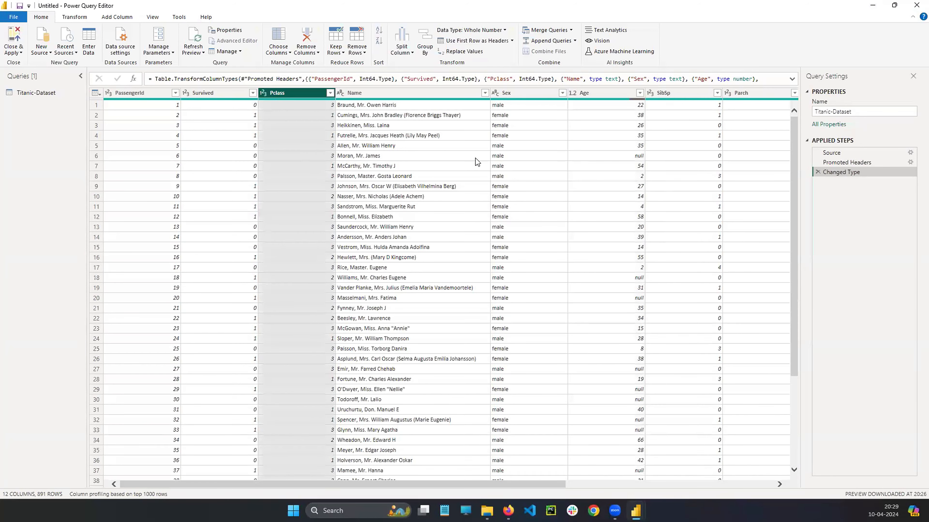
- Select PassengerId, outline Close & Apply, New Source, the column and row tools, Split Column, Group By and Replace Values in red, and clear the marks
click(124, 92)
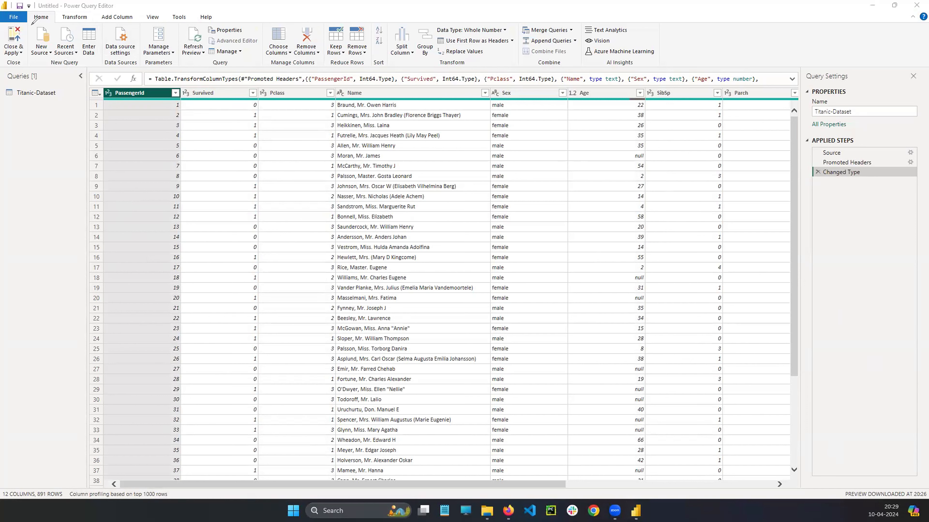
mouse_move(31, 25)
mouse_down()
mouse_move(3, 35)
mouse_move(29, 29)
mouse_move(26, 64)
mouse_move(51, 23)
mouse_move(26, 67)
mouse_move(49, 20)
mouse_up()
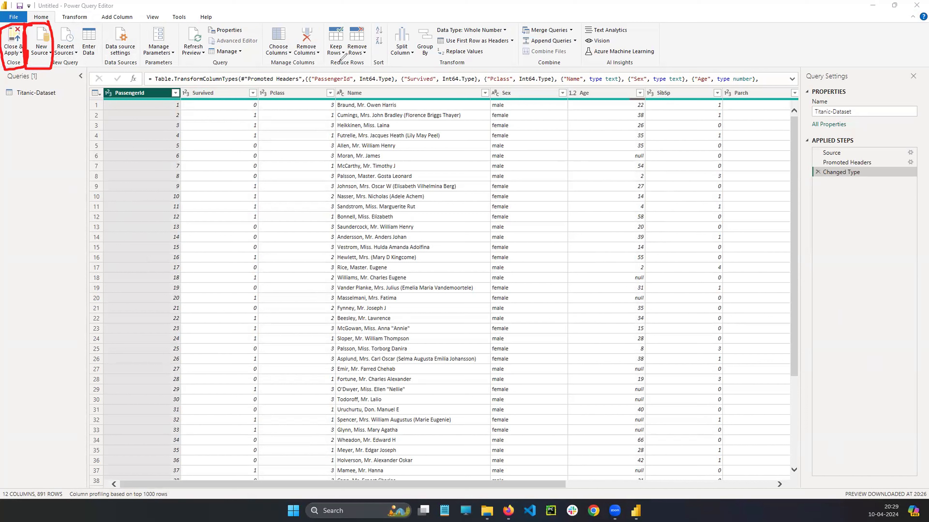
mouse_move(305, 33)
mouse_down()
mouse_move(292, 20)
mouse_move(271, 66)
mouse_move(374, 63)
mouse_move(302, 24)
mouse_move(278, 27)
mouse_up()
mouse_move(409, 25)
mouse_down()
mouse_move(391, 22)
mouse_move(400, 69)
mouse_move(408, 19)
mouse_move(384, 53)
mouse_move(387, 32)
mouse_move(418, 21)
mouse_move(417, 58)
mouse_move(436, 19)
mouse_up()
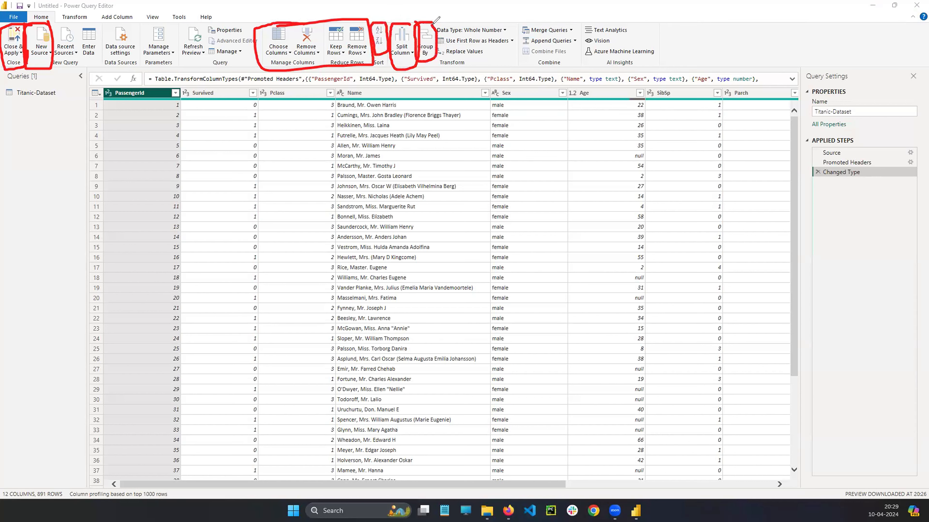
mouse_move(484, 44)
mouse_down()
mouse_move(452, 42)
mouse_move(483, 52)
mouse_move(497, 32)
mouse_move(463, 33)
mouse_move(465, 45)
mouse_move(516, 34)
mouse_move(501, 45)
mouse_up()
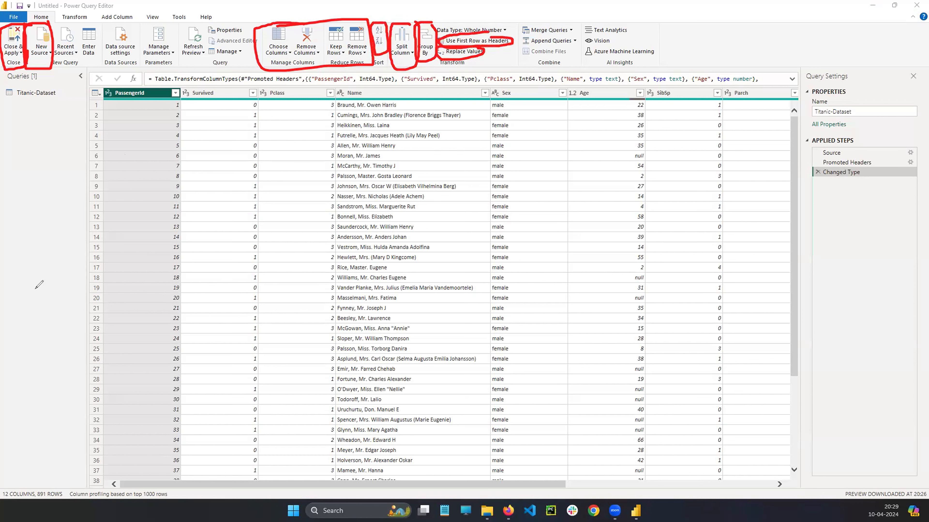
key(Escape)
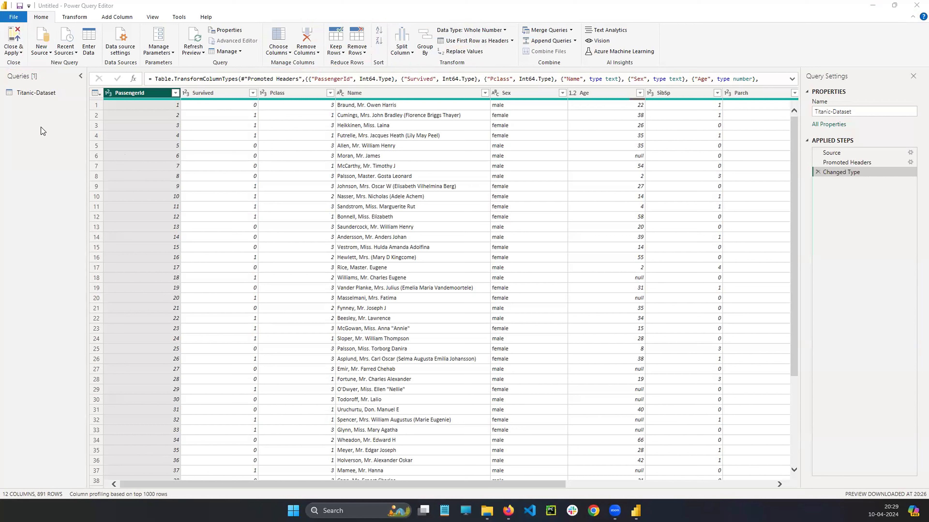
- Show the Transform commands, circle Group By, outline the Text Column, Number Column and Date & Time Column groups, and clear the marks
click(75, 17)
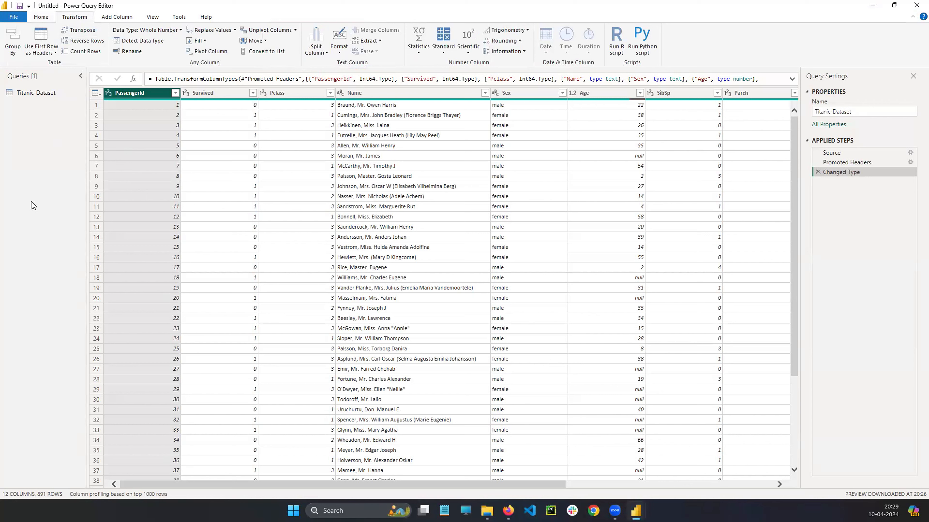
mouse_move(25, 28)
mouse_down()
mouse_move(57, 32)
mouse_move(27, 22)
mouse_up()
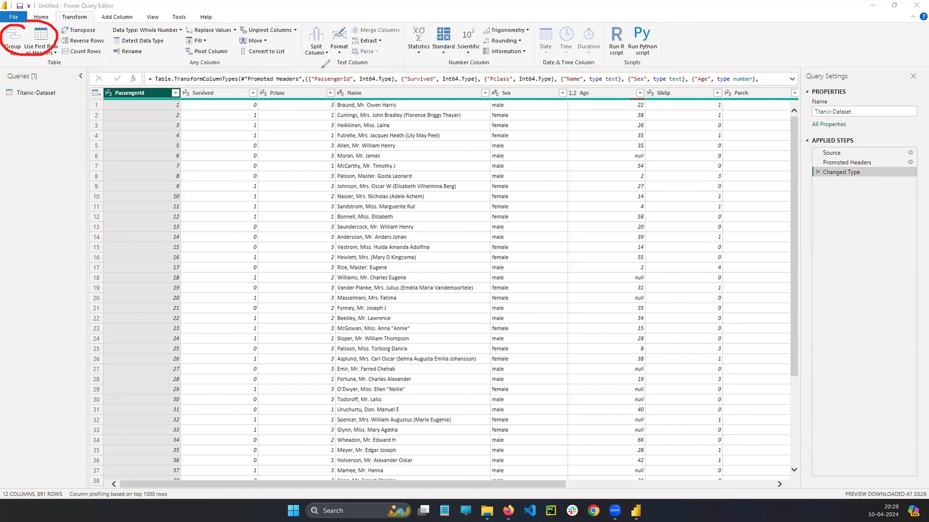
mouse_move(321, 67)
mouse_down()
mouse_move(404, 55)
mouse_move(344, 18)
mouse_move(305, 52)
mouse_move(352, 69)
mouse_move(541, 55)
mouse_move(503, 20)
mouse_move(409, 23)
mouse_move(409, 74)
mouse_up()
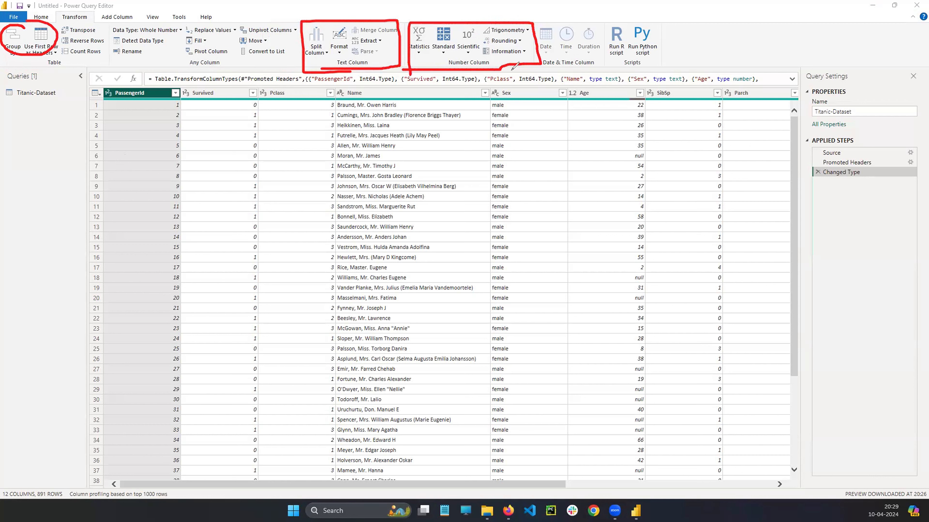
mouse_move(541, 67)
mouse_down()
mouse_move(618, 65)
mouse_move(600, 22)
mouse_move(537, 25)
mouse_move(542, 68)
mouse_up()
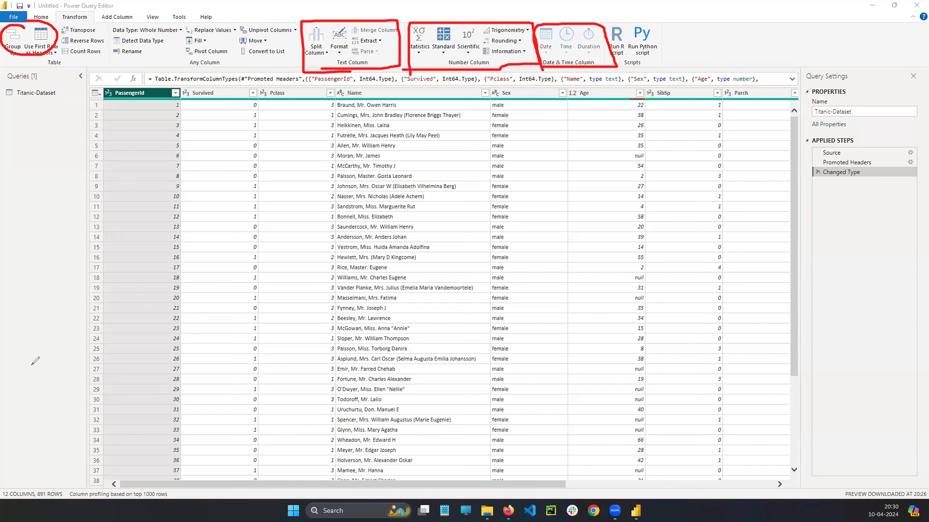
key(Escape)
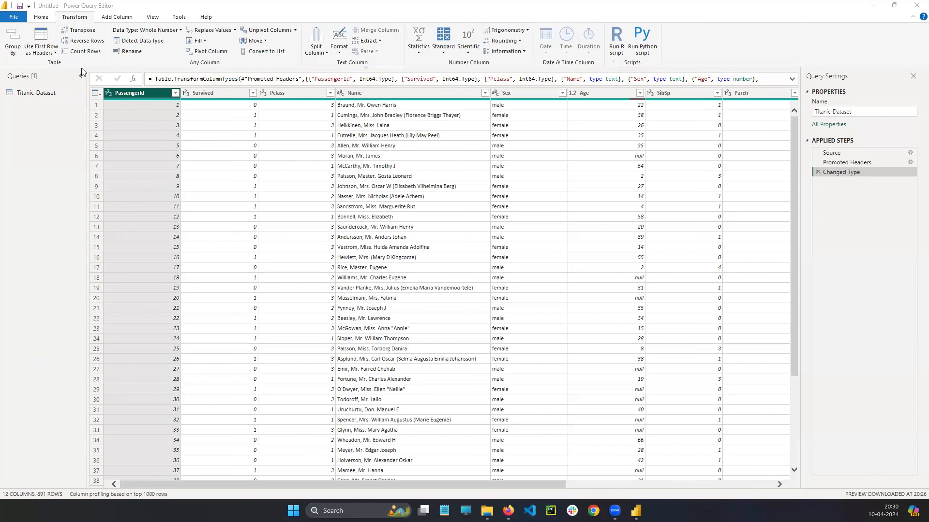
- Show the Add Column commands, outline the From Number and From Date & Time groups, mark Format, and clear the marks
click(117, 17)
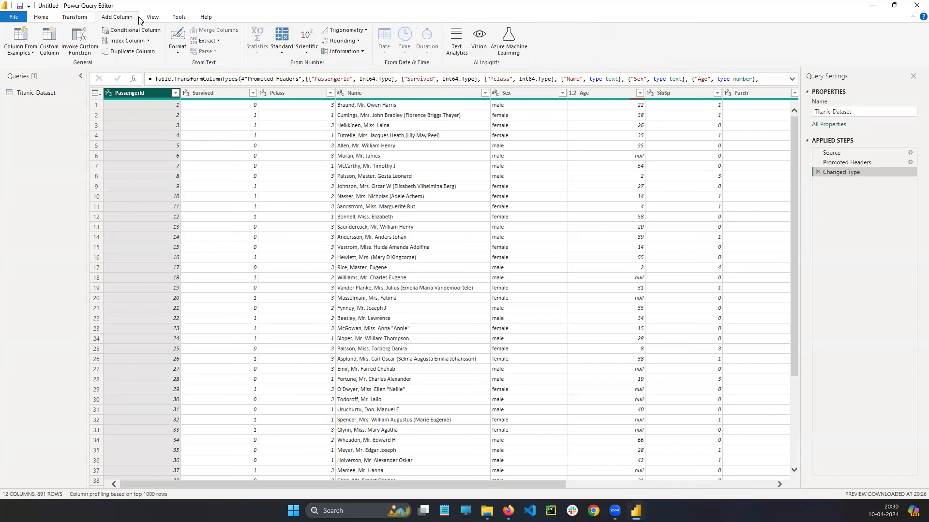
click(34, 178)
mouse_move(256, 69)
mouse_down()
mouse_move(388, 68)
mouse_move(288, 16)
mouse_move(258, 73)
mouse_move(456, 67)
mouse_move(388, 16)
mouse_move(370, 77)
mouse_up()
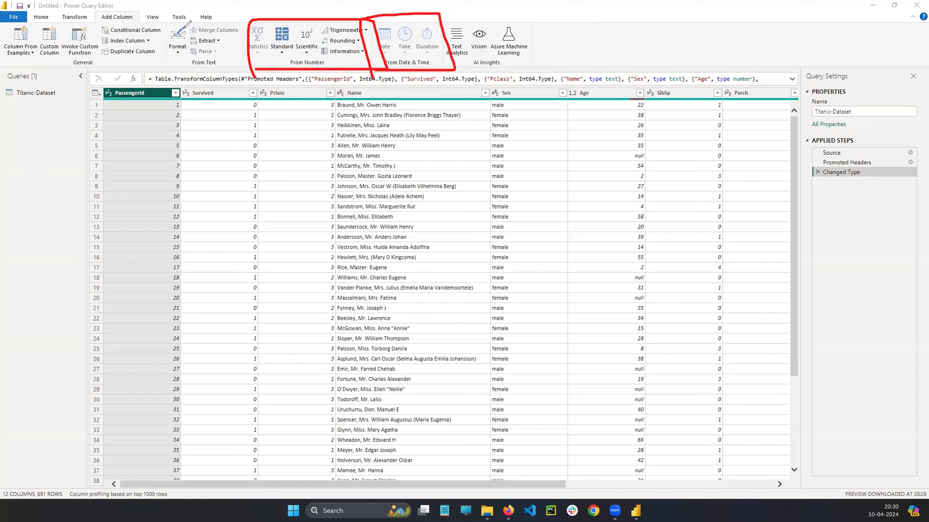
drag(176, 25, 172, 43)
key(Escape)
- Look through the View, Tools and Help commands and return to the Home commands
click(158, 22)
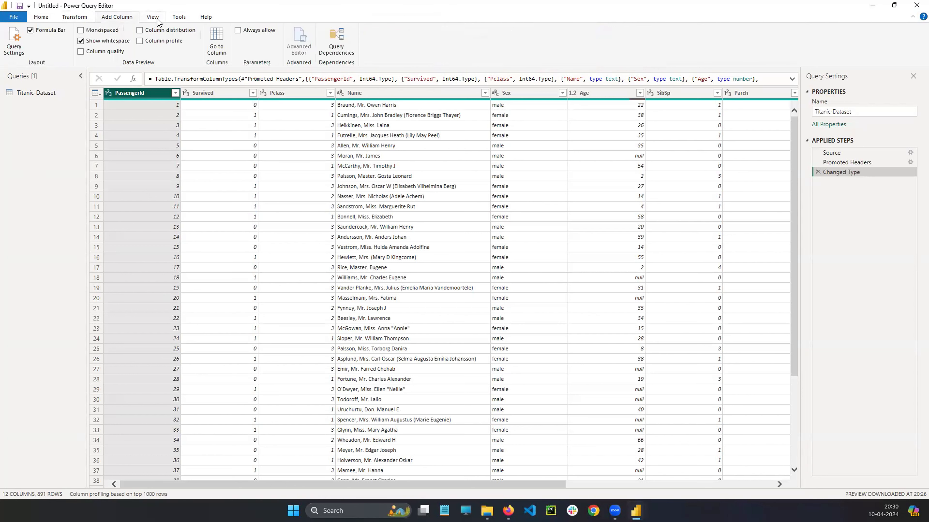
click(178, 18)
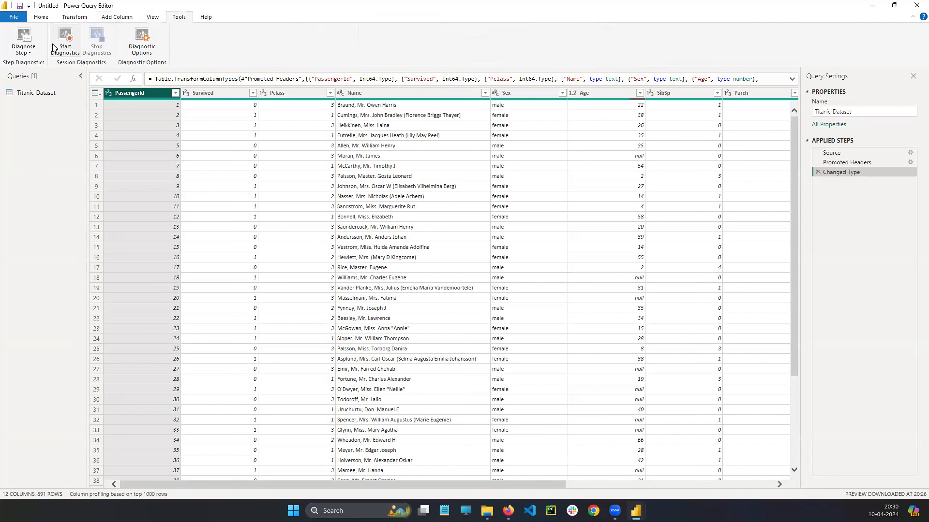
click(206, 18)
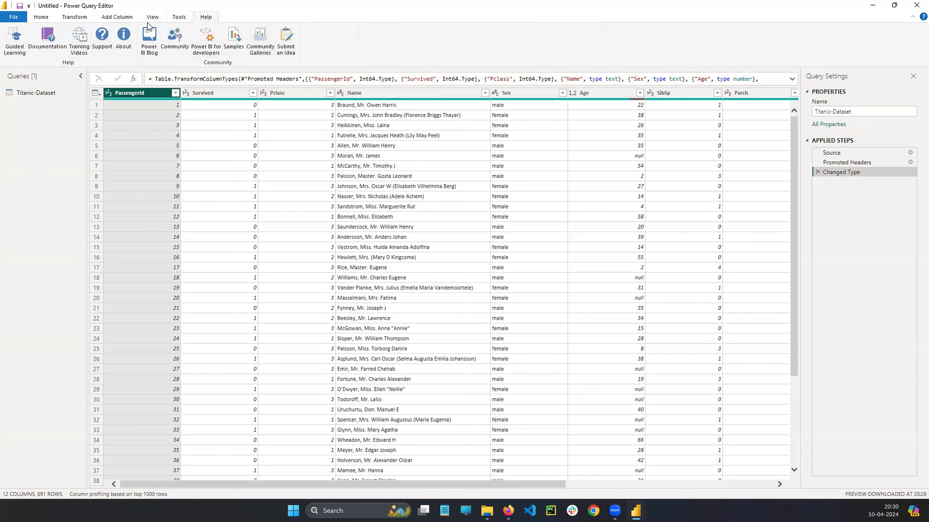
click(117, 17)
click(74, 17)
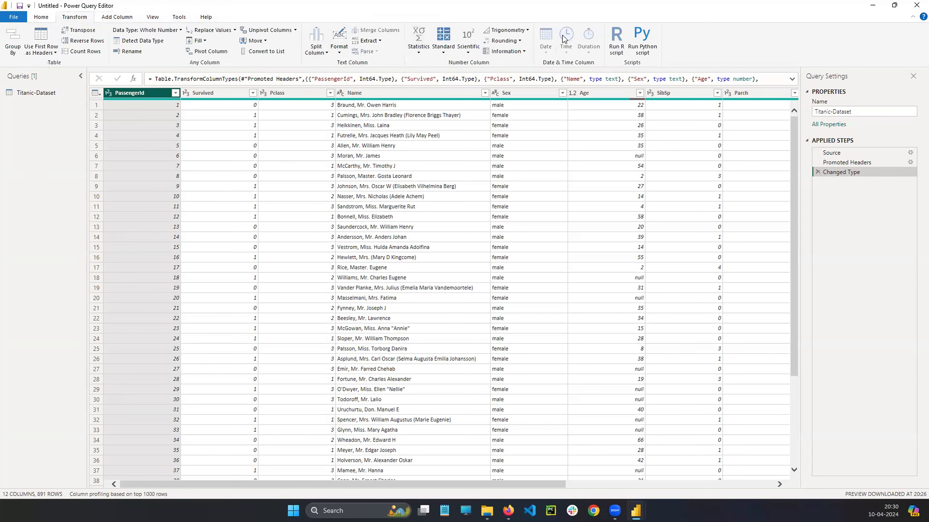
click(41, 17)
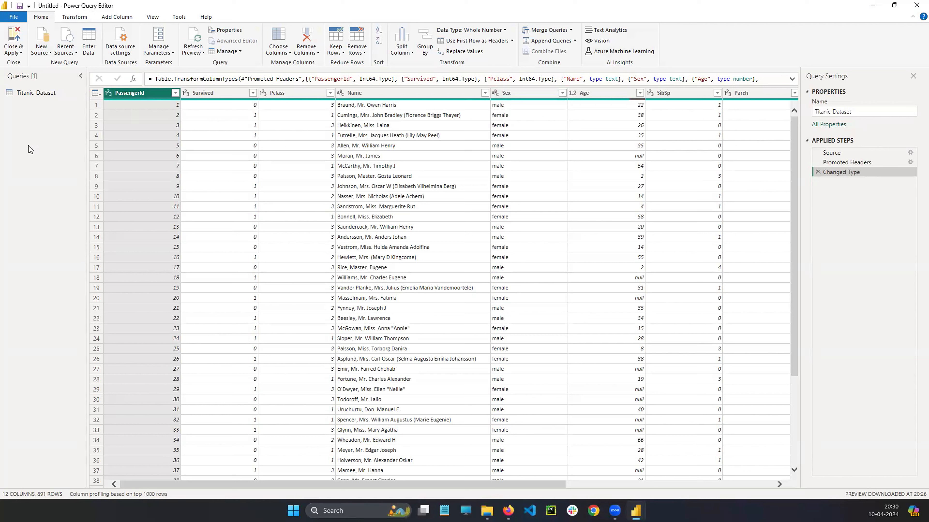
- Box the Manage Columns and Reduce Rows groups, and look across the table's columns through Cabin and back to PassengerId
key(ctrl+2)
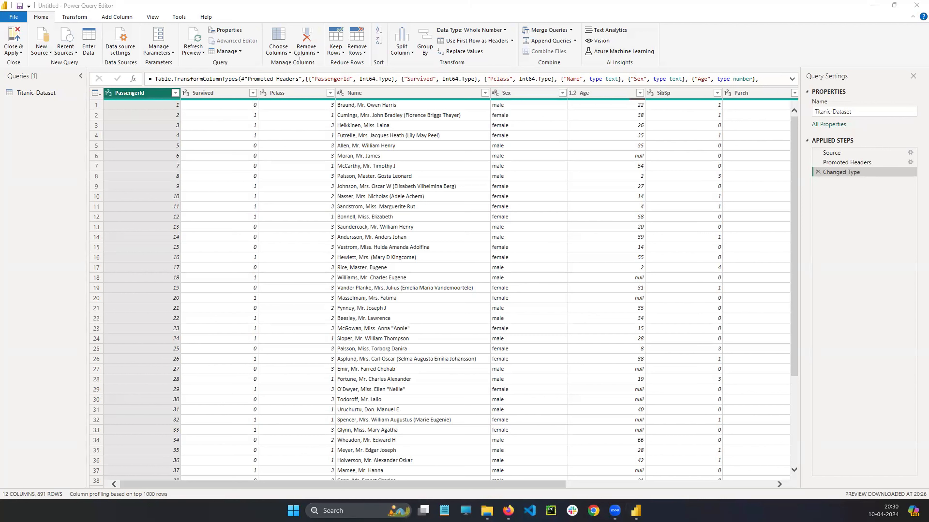
drag(262, 23, 371, 68)
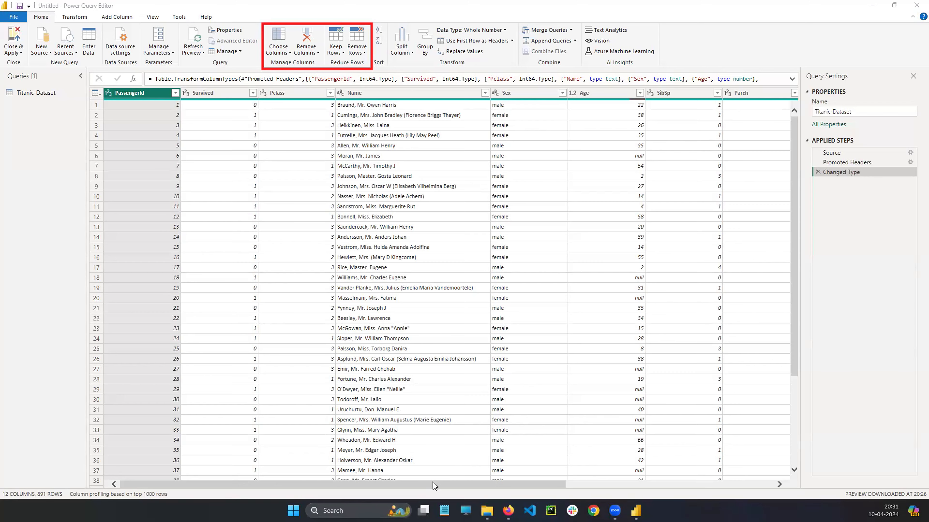
drag(433, 484, 584, 486)
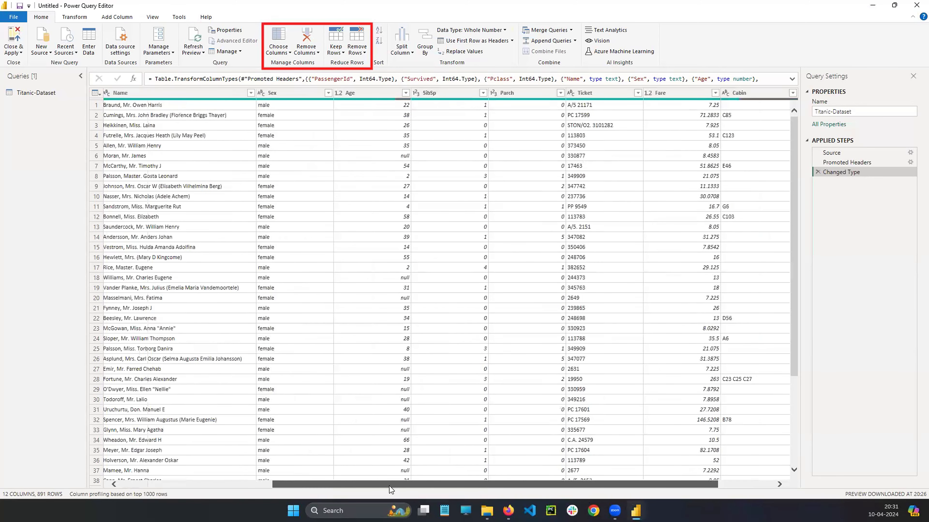
drag(389, 487, 235, 486)
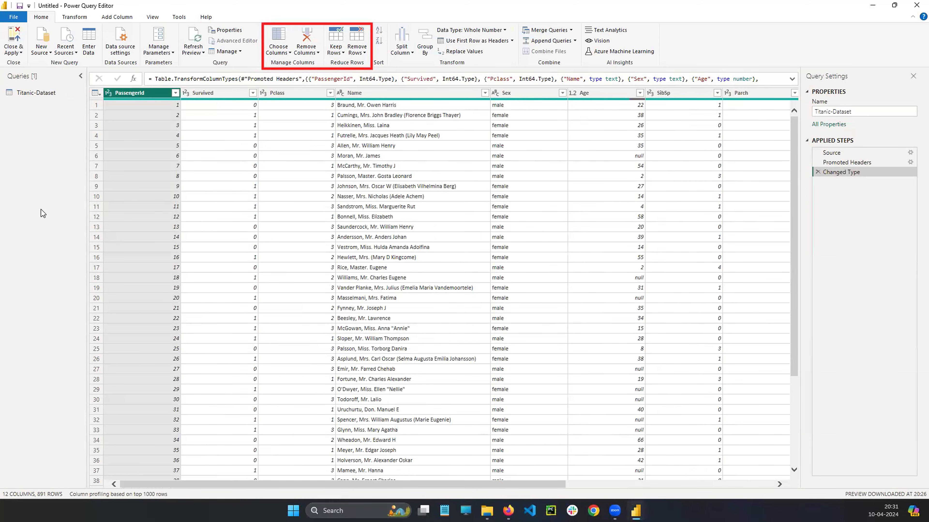
drag(1, 486, 65, 503)
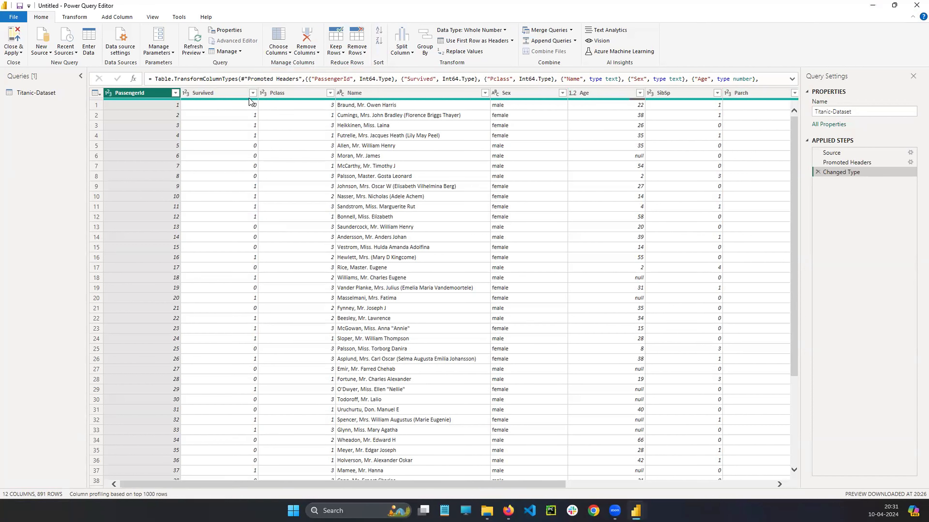
- Rename the Name column to Passenger_names
click(303, 94)
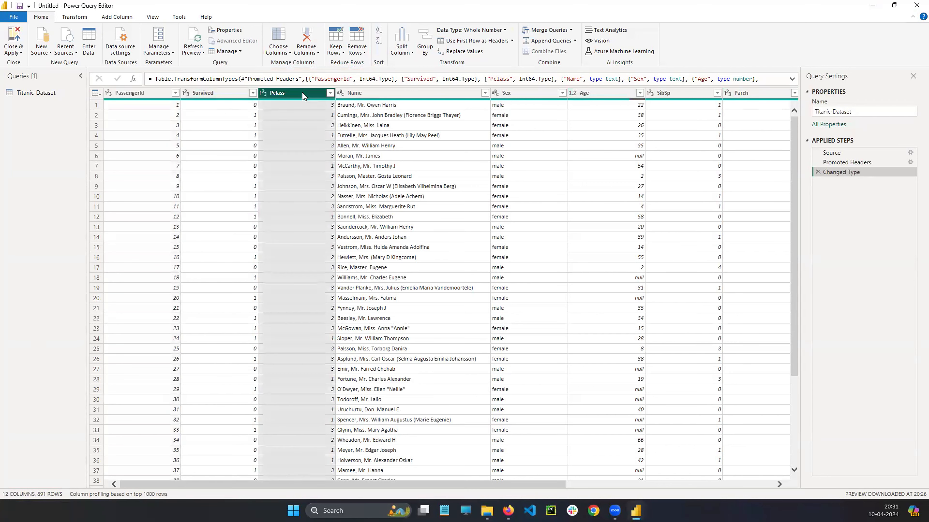
click(383, 96)
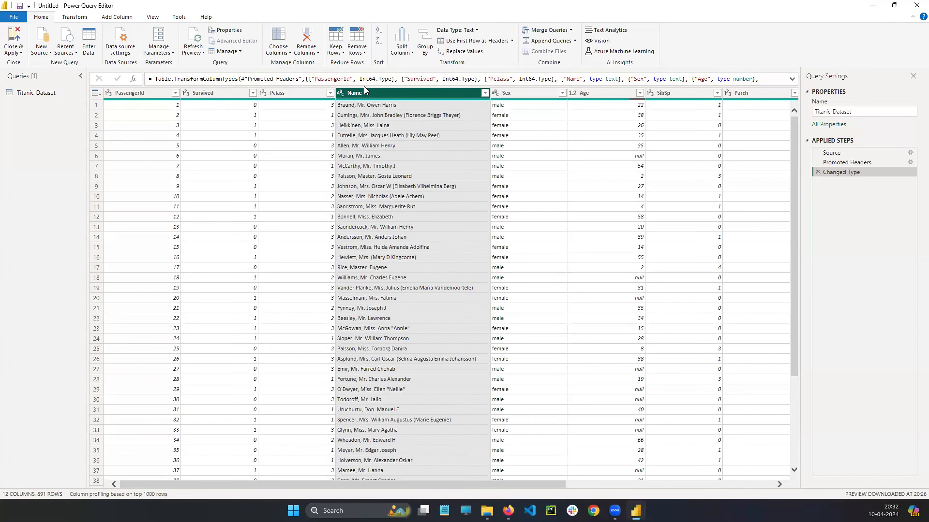
double_click(379, 93)
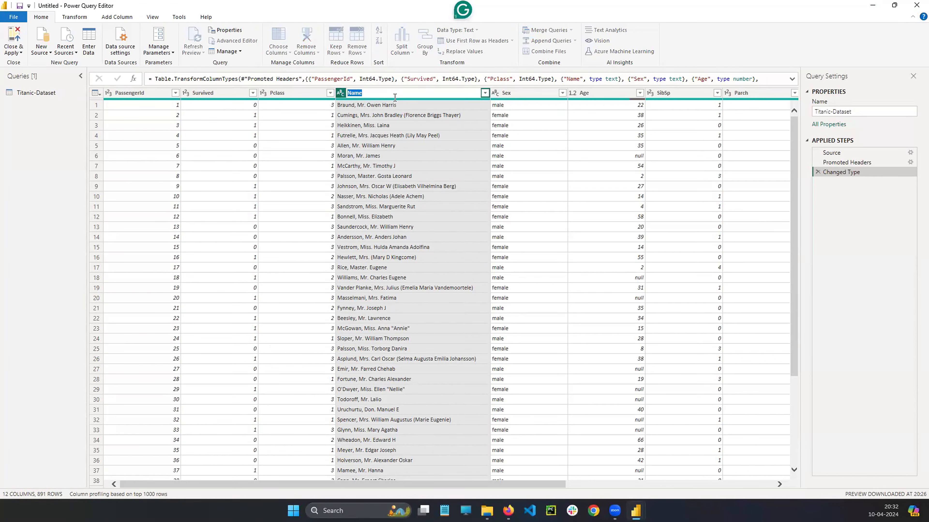
key(BackSpace)
text(Passenger_)
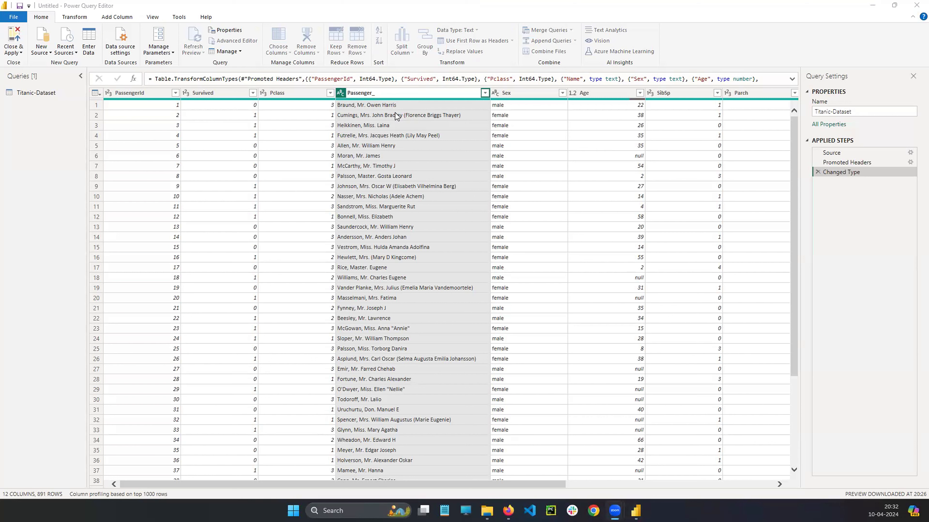
text(names)
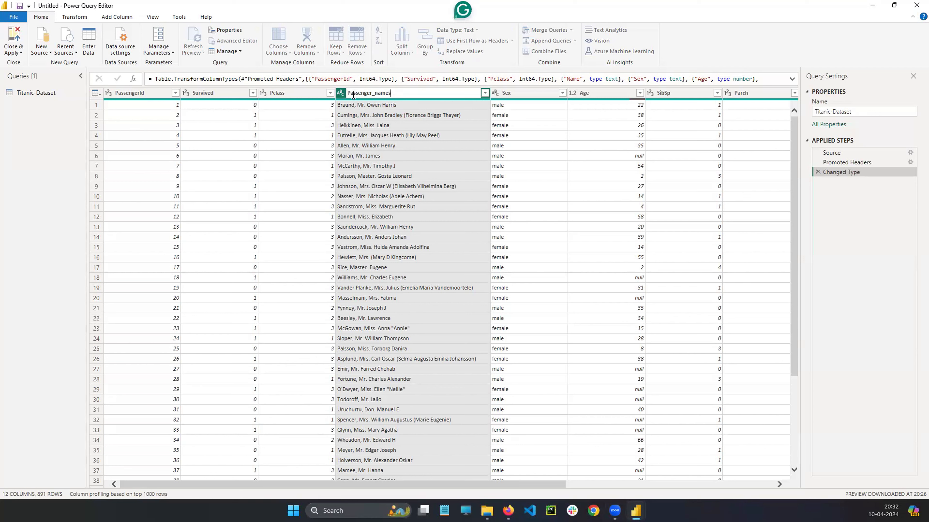
key(Return)
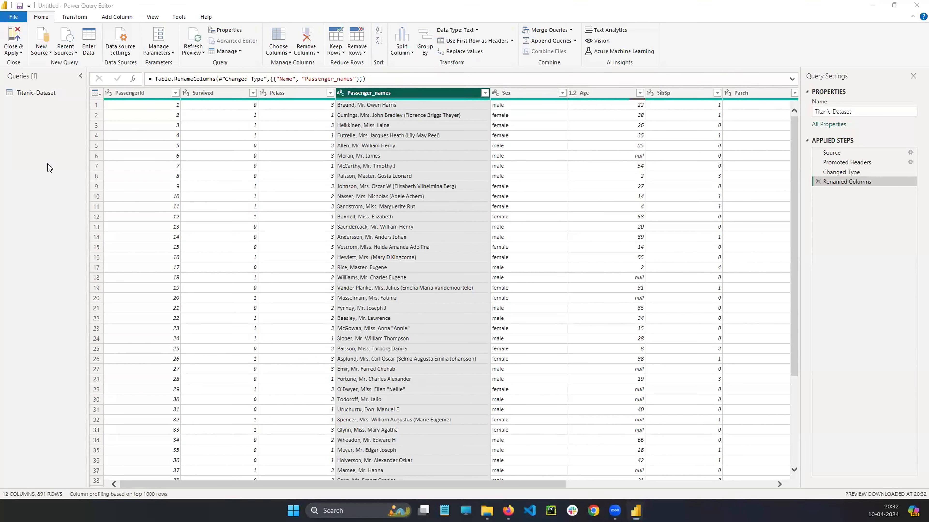
- Box the Passenger_names header, draw an arrow from it to the Renamed Columns applied step, and delete that step
mouse_move(329, 84)
mouse_down()
mouse_move(454, 119)
mouse_move(501, 106)
mouse_up()
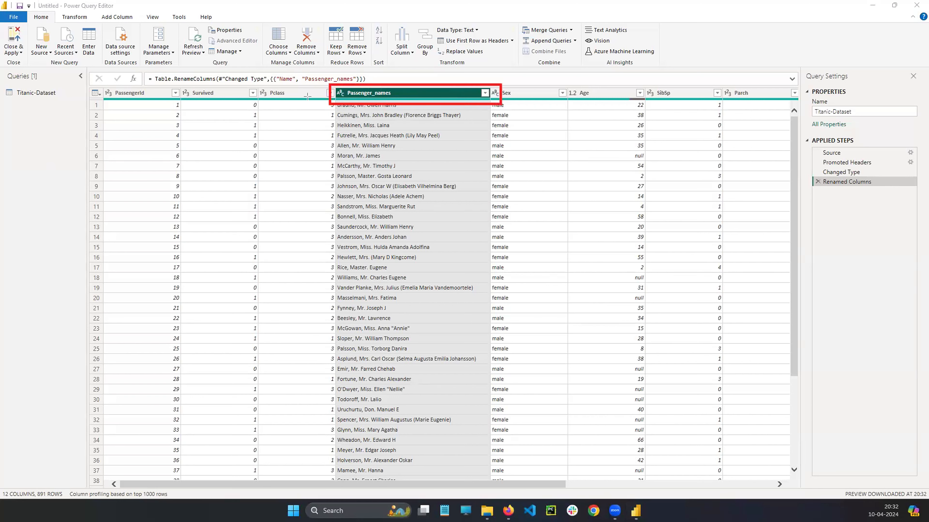
drag(443, 92, 810, 181)
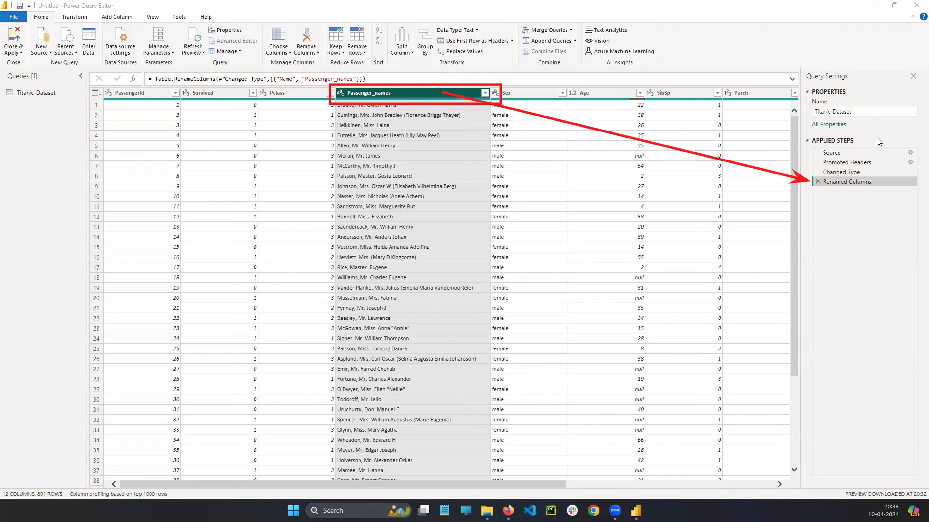
click(817, 182)
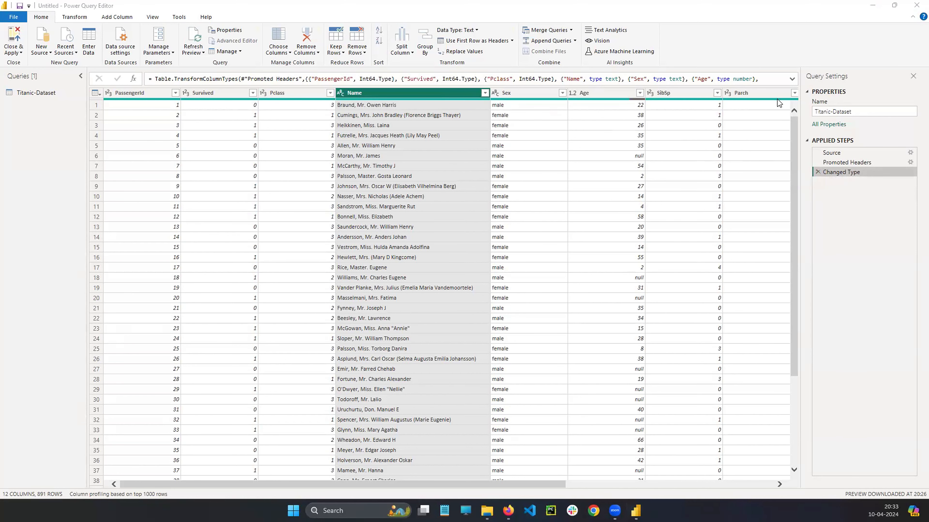
- Select the Parch column, draw a red box around the table's column and row counts, and clear the annotation
click(743, 93)
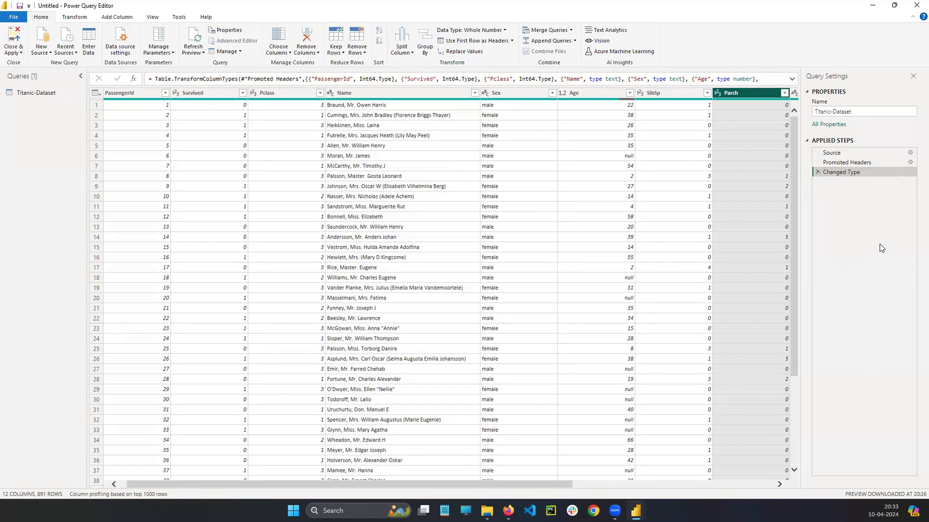
scroll(237, 486, left, 1)
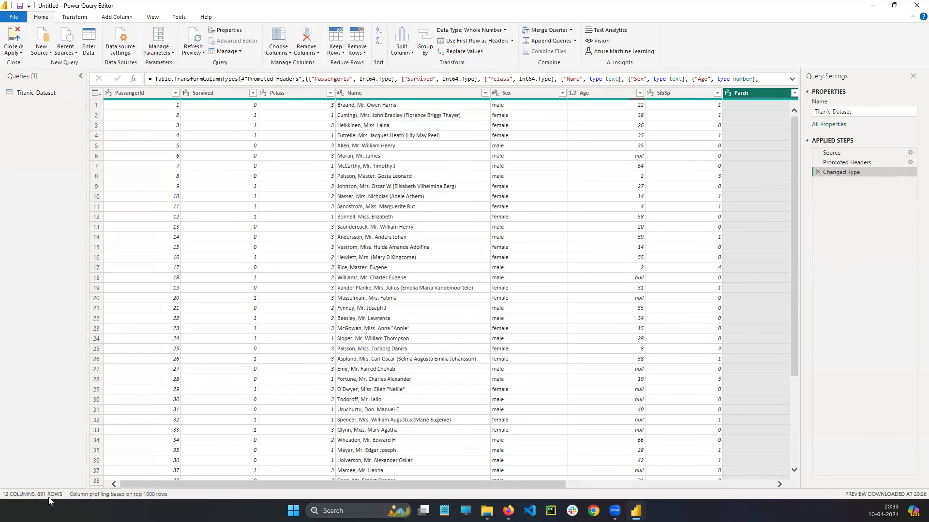
click(33, 311)
drag(73, 507, 1, 426)
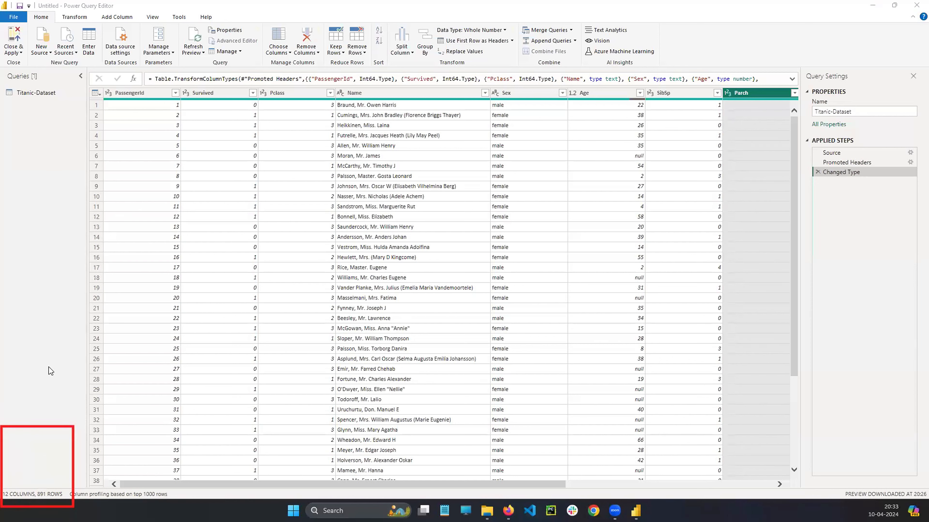
drag(795, 131, 798, 110)
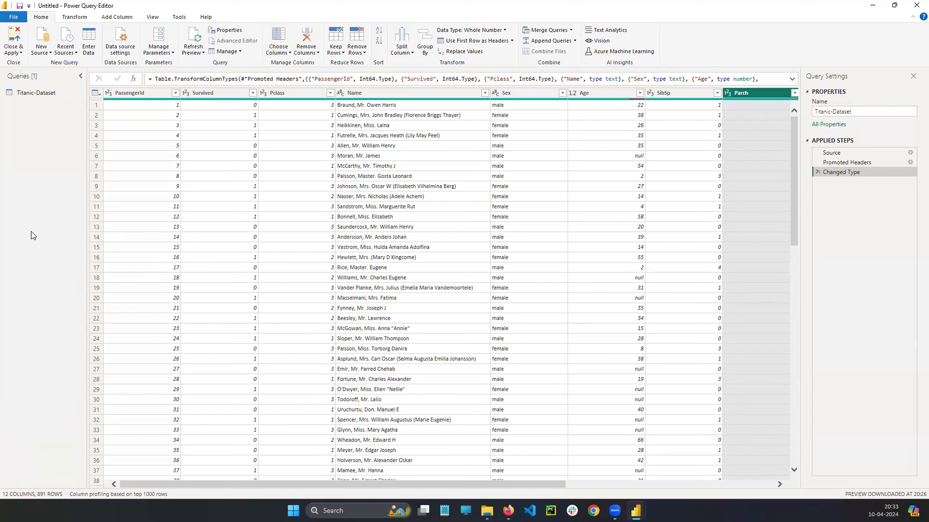
- Box the Manage Columns and Reduce Rows groups together in red, box Reduce Rows alone, and clear the annotation
drag(260, 17, 376, 66)
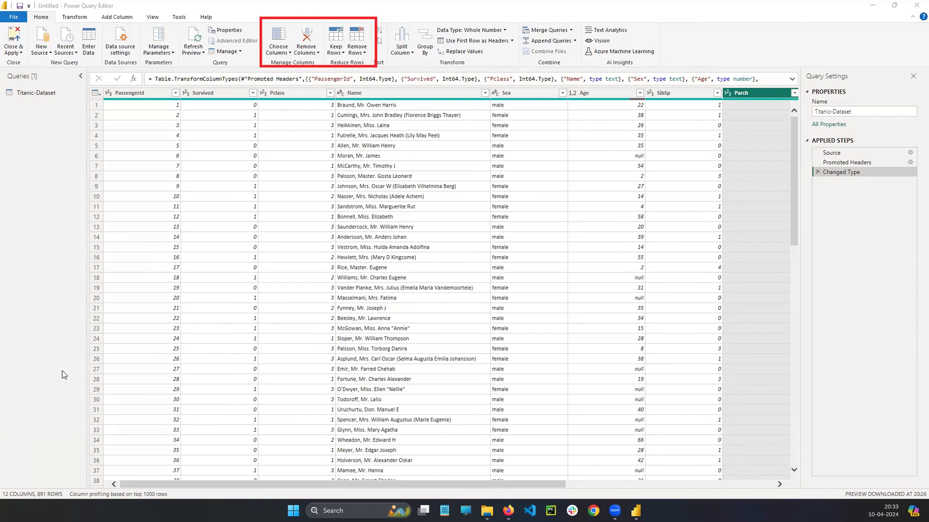
drag(318, 19, 371, 65)
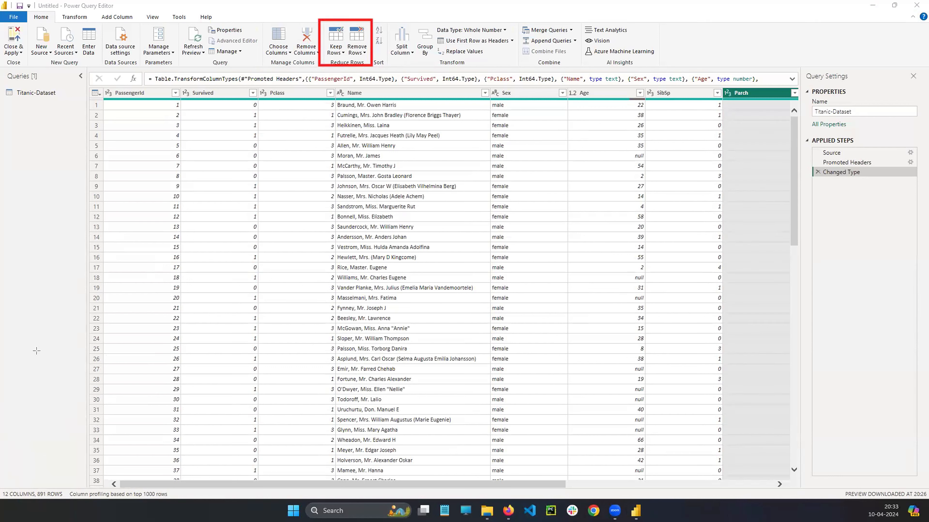
key(Escape)
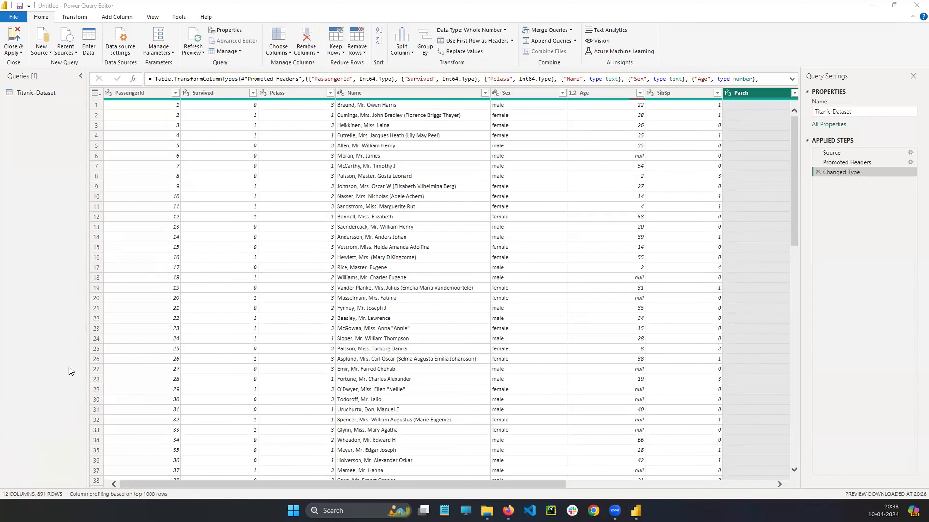
- Show the Keep Rows options, draw a box around the table's first five rows, and select the SibSp column
click(343, 53)
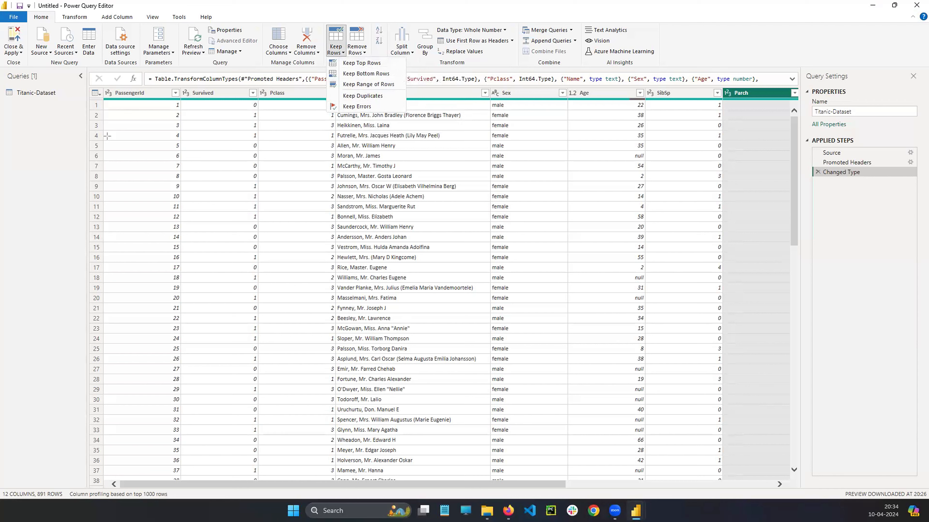
drag(88, 99, 735, 155)
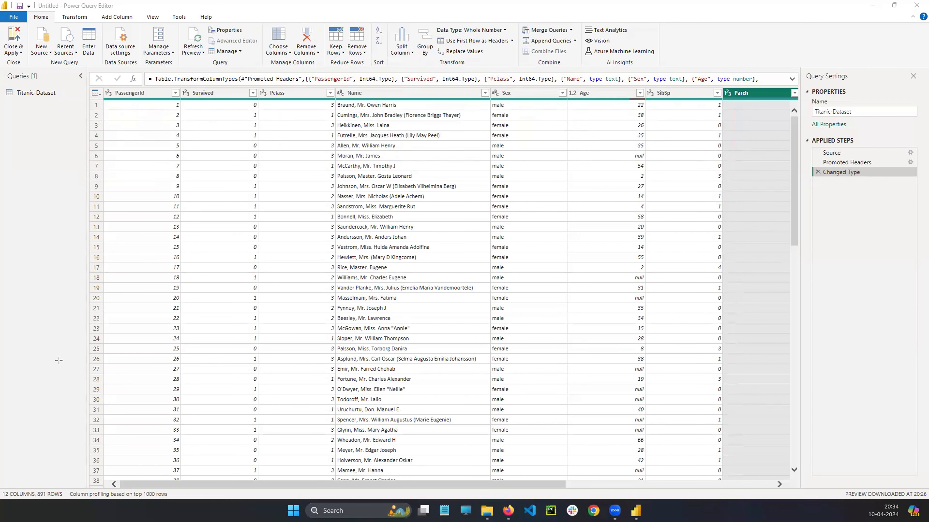
click(693, 94)
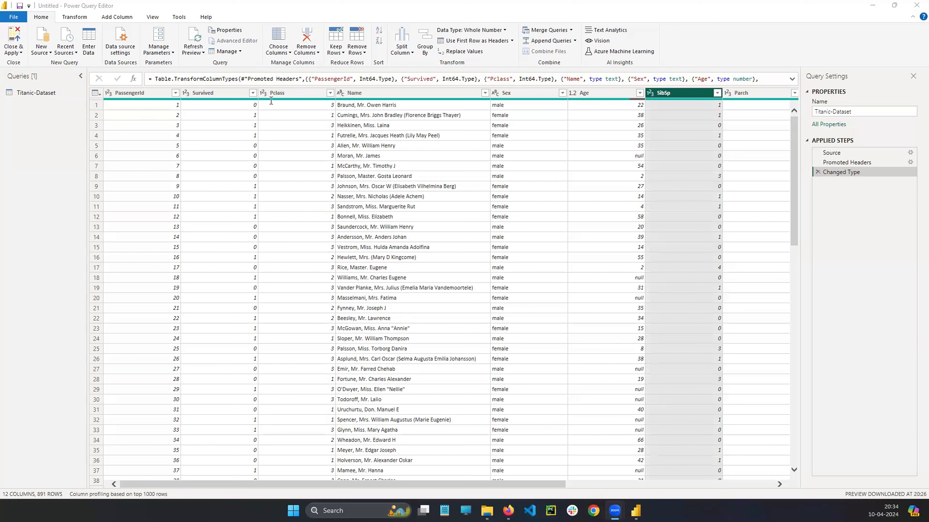
click(64, 195)
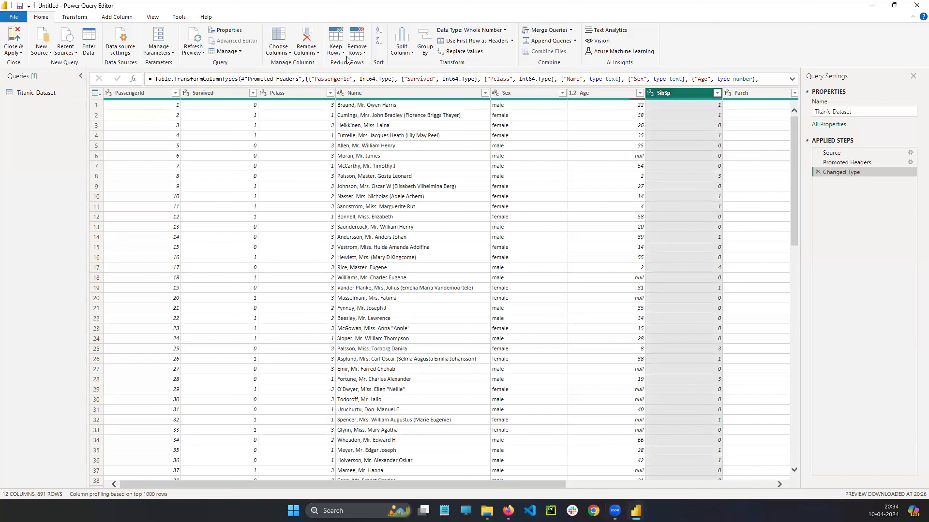
- Keep only the top 10 rows of the Titanic-Dataset table
click(342, 52)
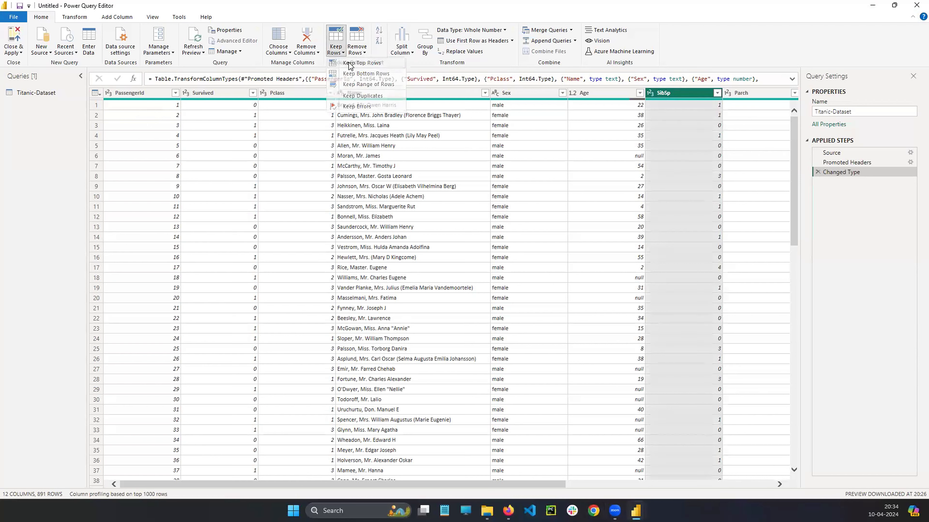
click(358, 63)
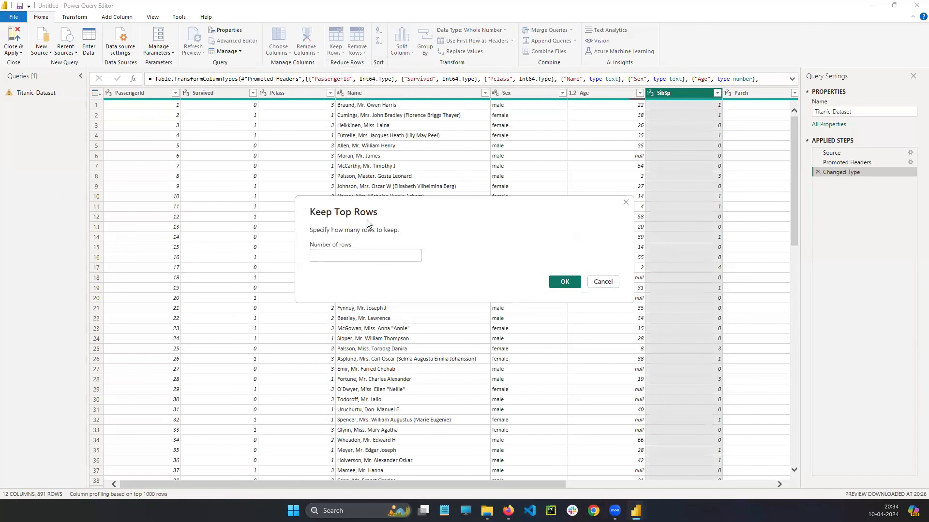
click(344, 253)
text(10)
click(570, 282)
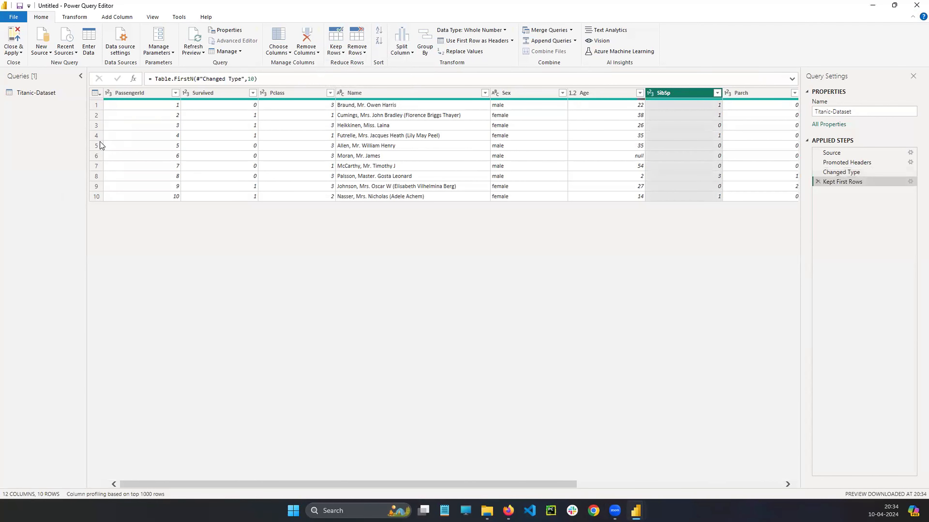
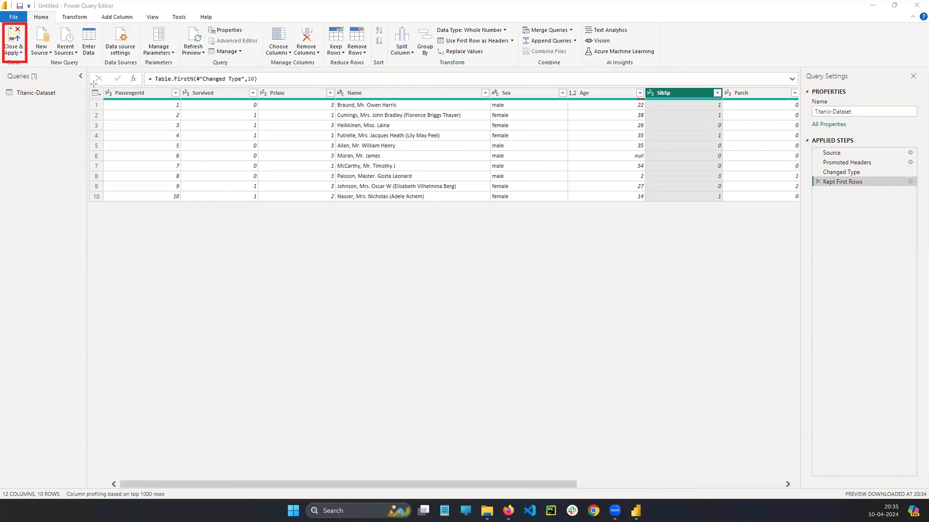
- Draw a red box around the ten-row table, clear the annotations, and delete the Kept First Rows applied step
mouse_move(93, 85)
mouse_down()
mouse_move(457, 243)
mouse_move(805, 220)
mouse_move(806, 210)
mouse_up()
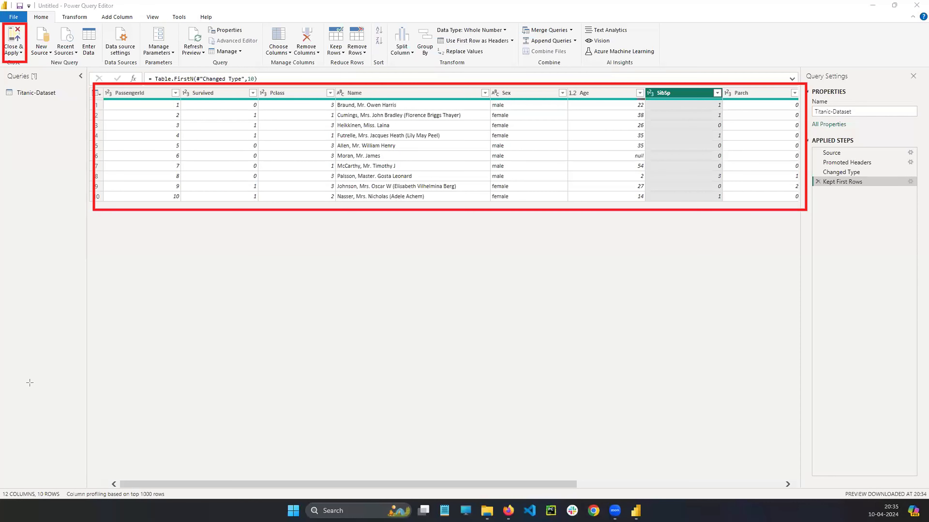
key(Escape)
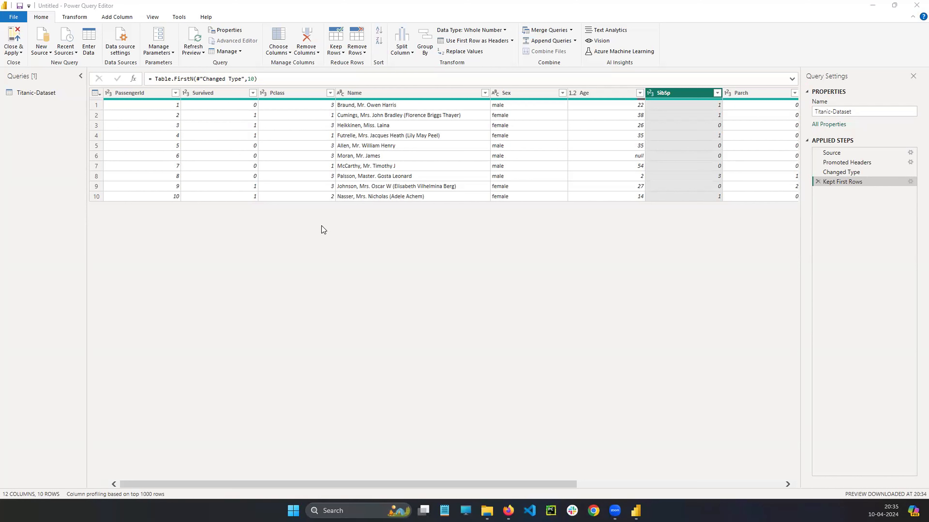
click(818, 181)
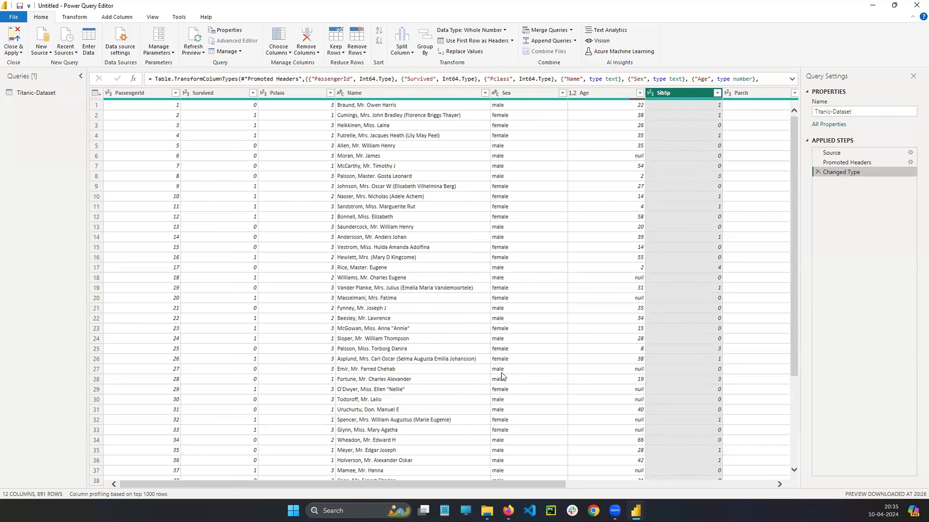
drag(795, 205, 795, 184)
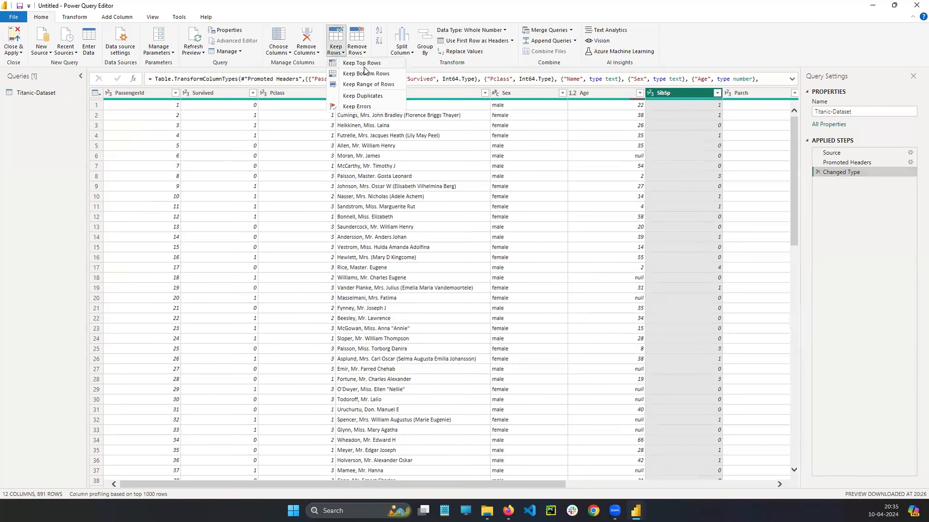
- Keep only the bottom 10 rows of the table, and delete the Kept Last Rows applied step
click(362, 66)
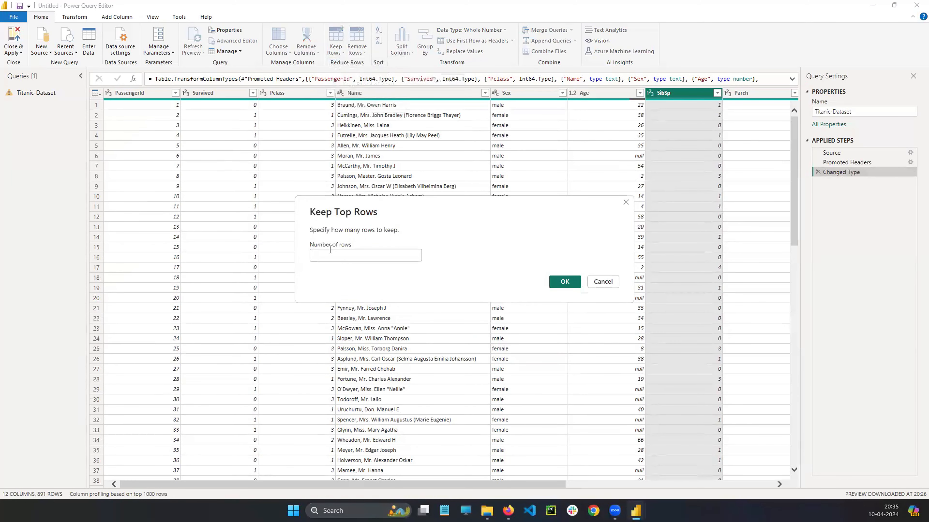
click(625, 203)
click(334, 52)
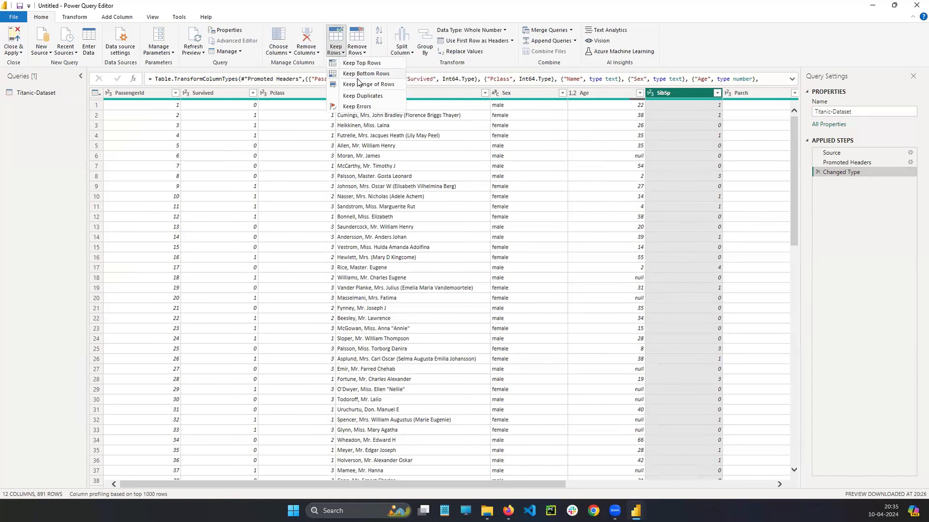
click(363, 75)
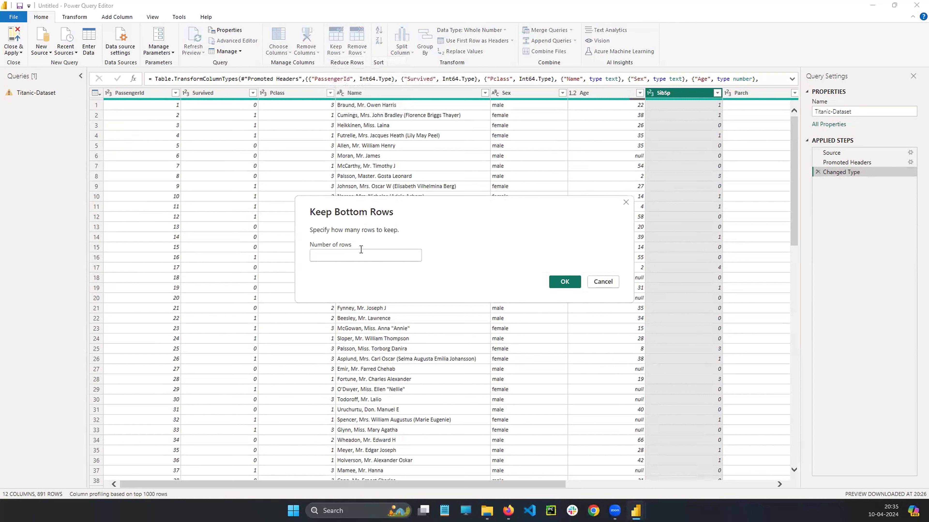
text(10)
click(564, 281)
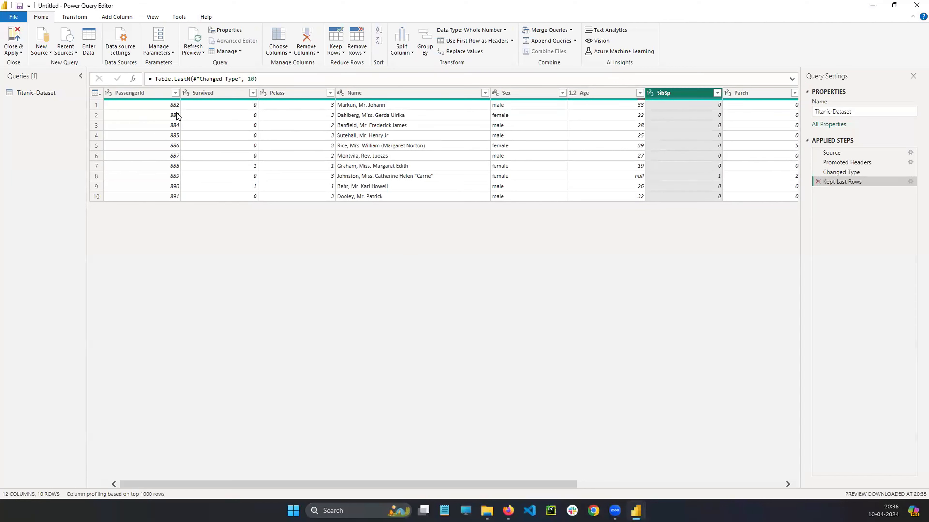
click(818, 182)
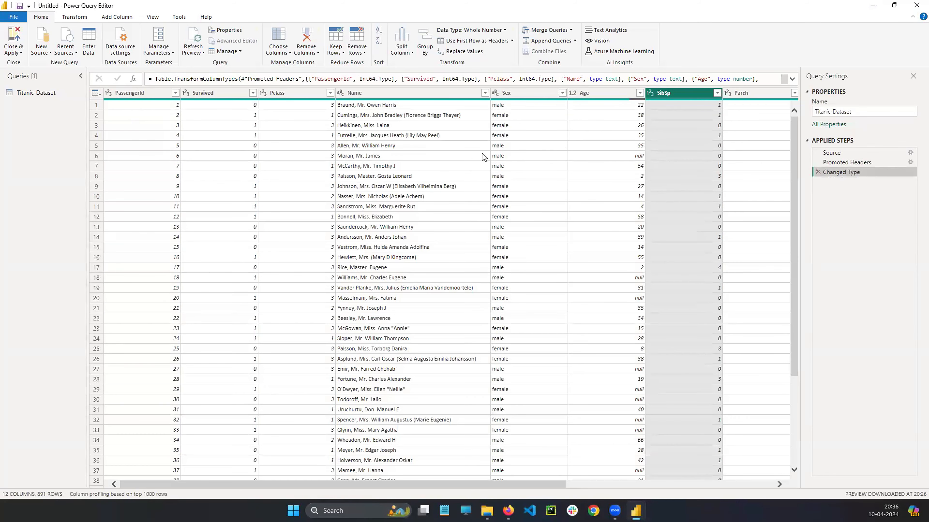
- Keep a range of 15 rows starting at row 10, and delete the Kept Range of Rows applied step
click(334, 52)
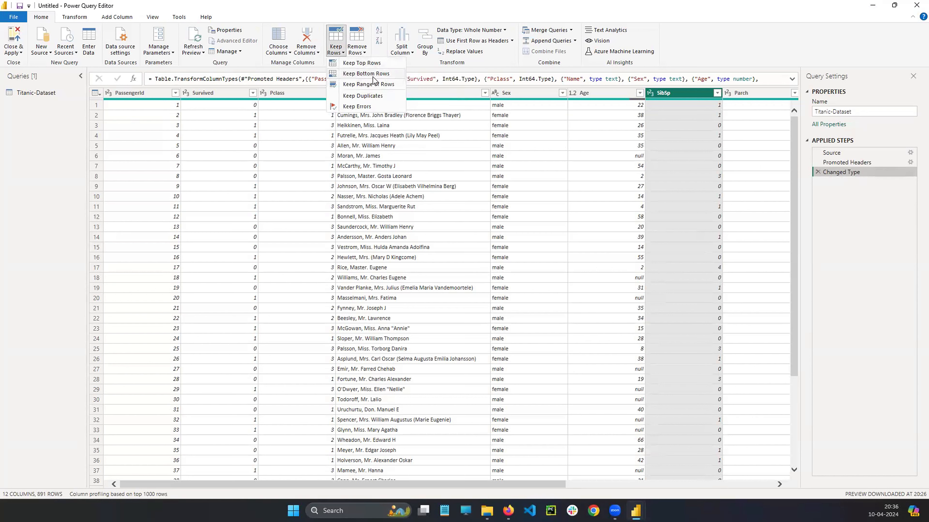
click(361, 85)
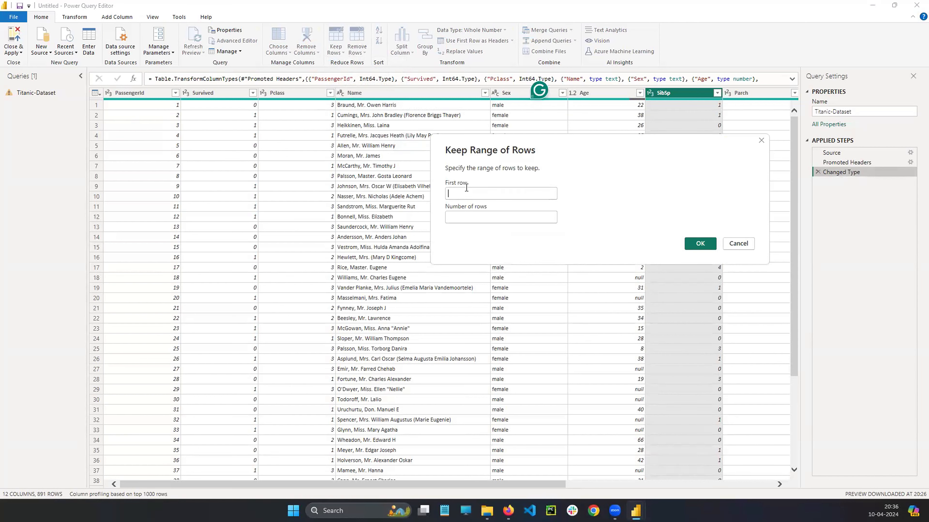
click(467, 188)
text(1)
click(470, 219)
text(15)
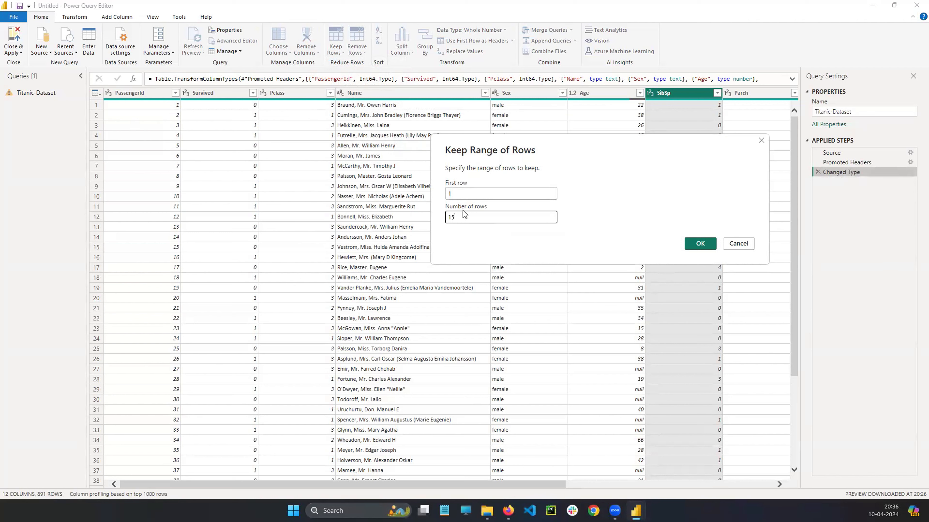
click(450, 194)
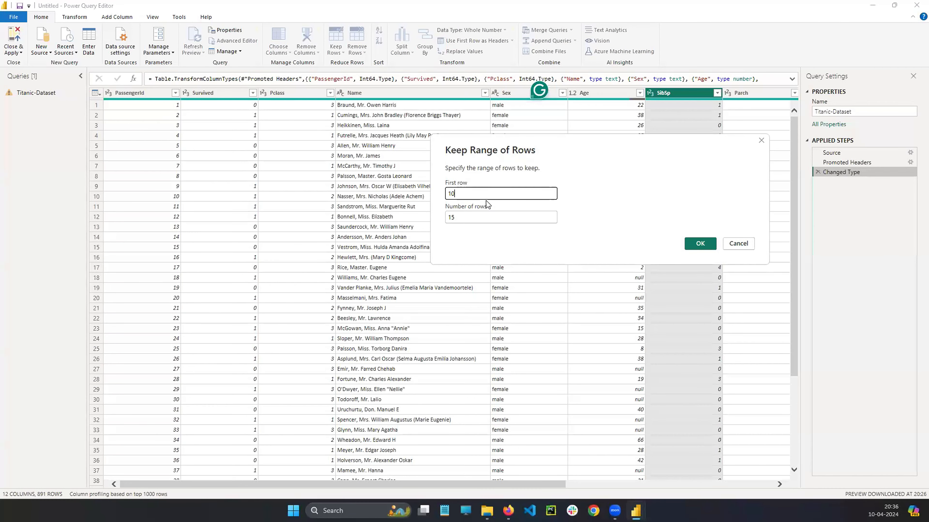
text(0)
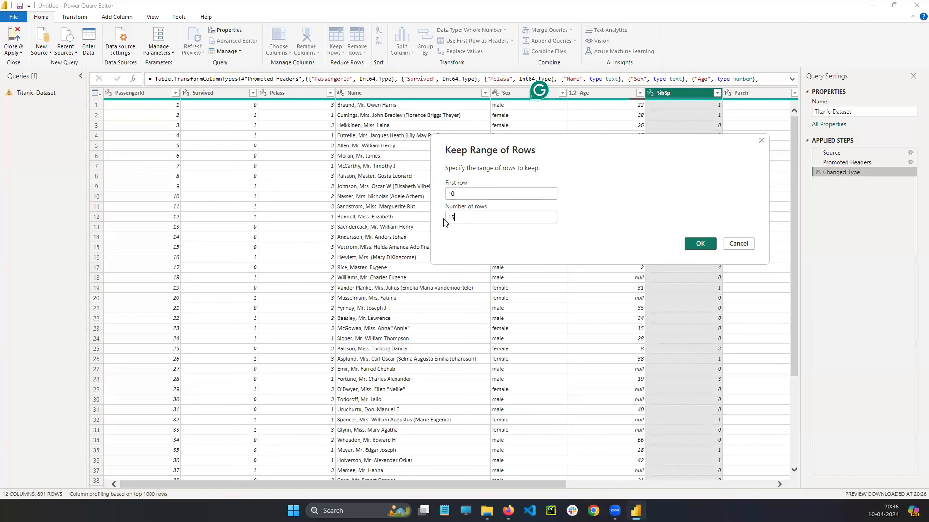
click(688, 244)
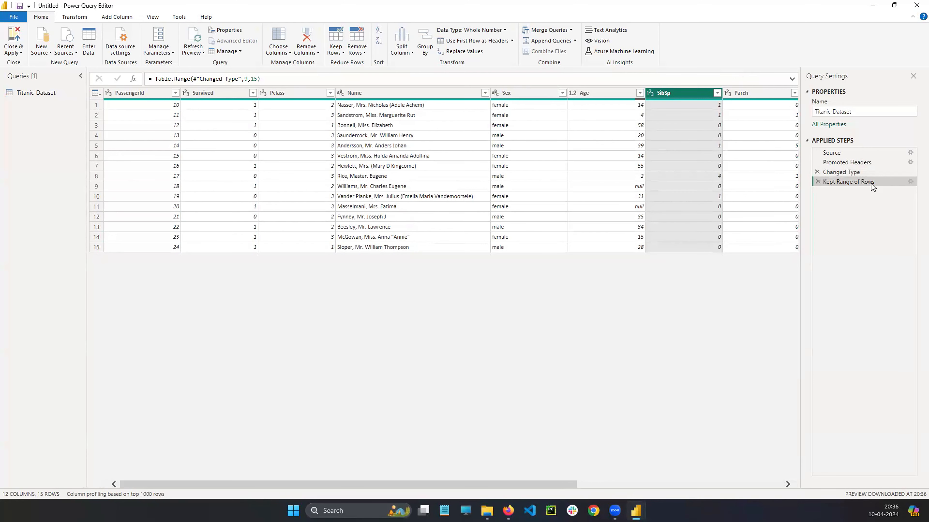
click(817, 182)
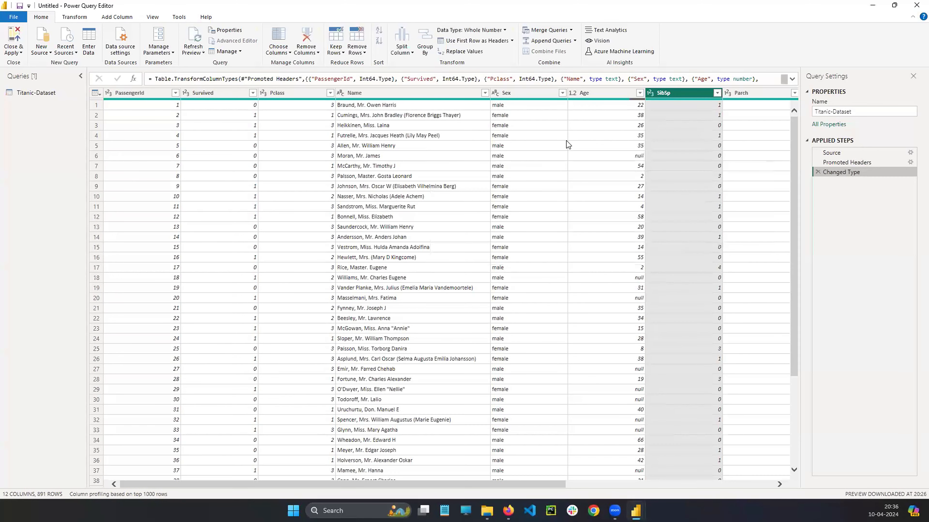
- Keep a range of 15 rows starting at row 1
click(338, 51)
click(368, 84)
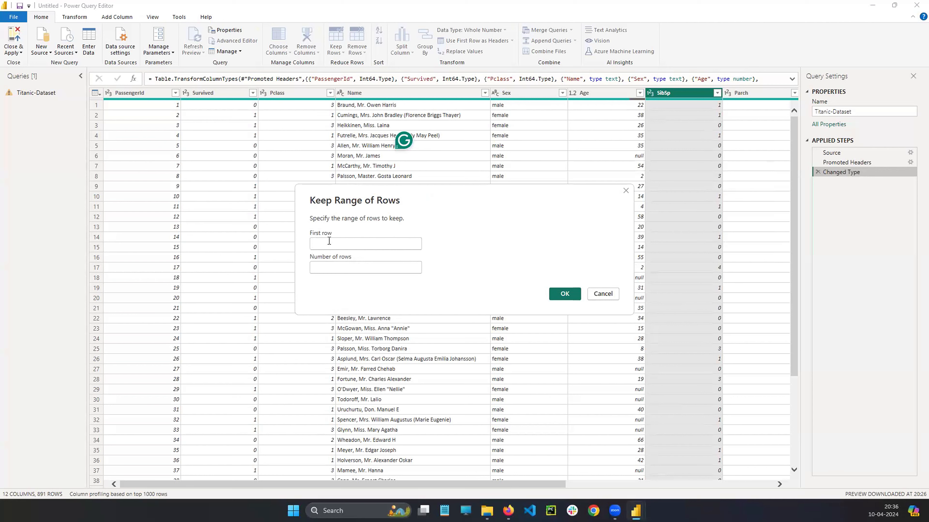
text(1)
click(362, 268)
text(115)
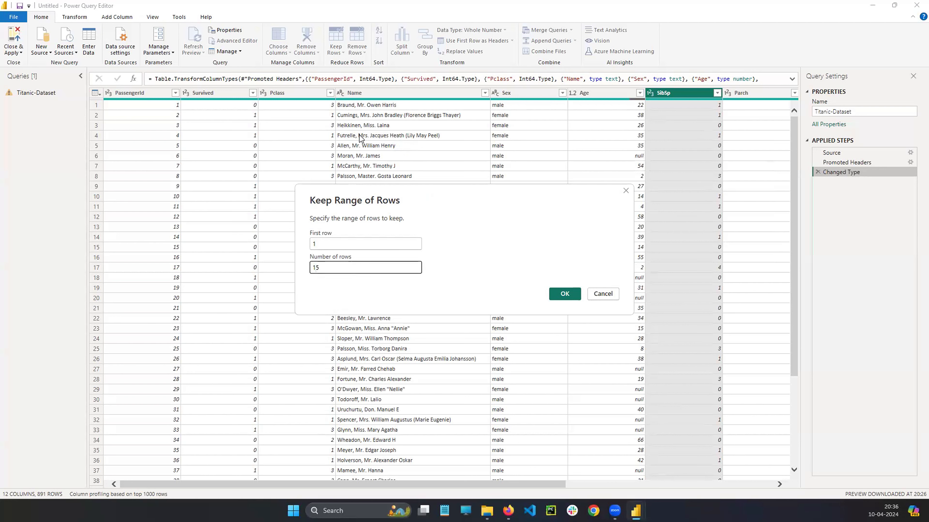
click(556, 297)
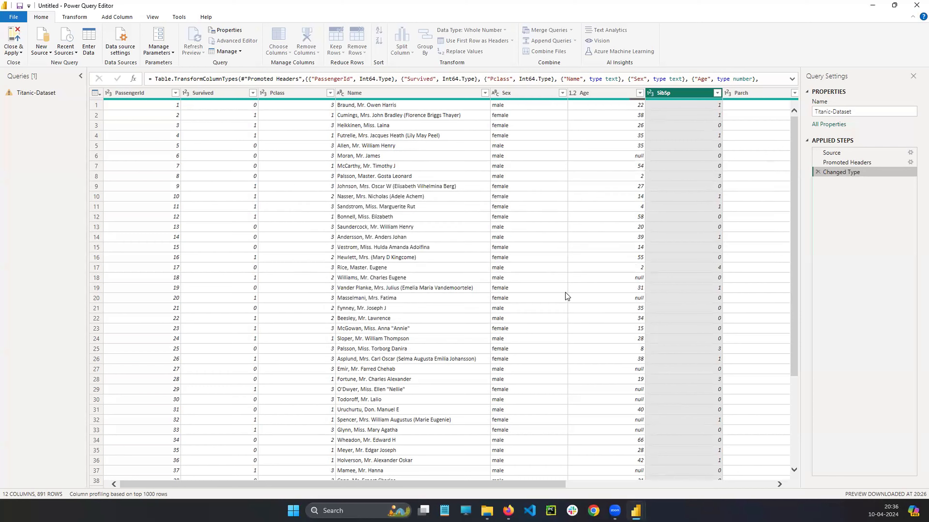
- Inspect the Name values in rows 1 and 15, and delete the Kept Range of Rows applied step
click(393, 107)
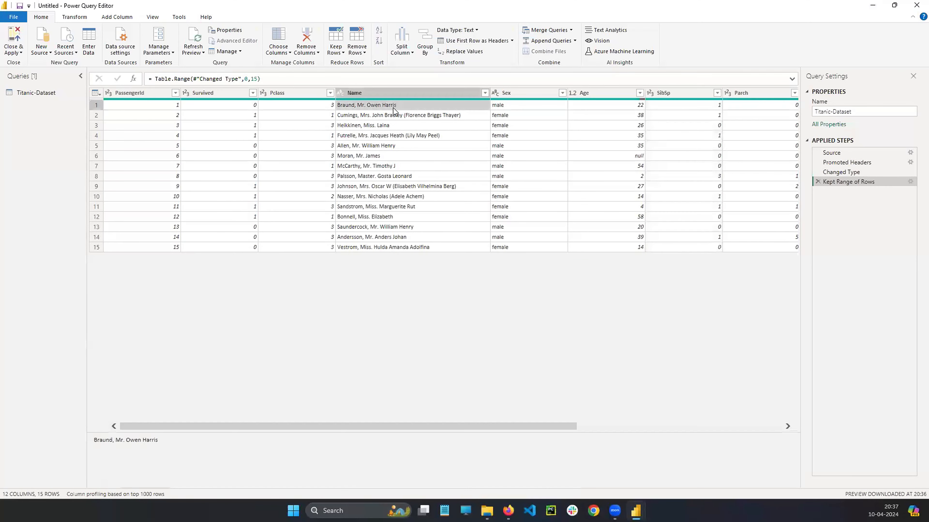
click(385, 248)
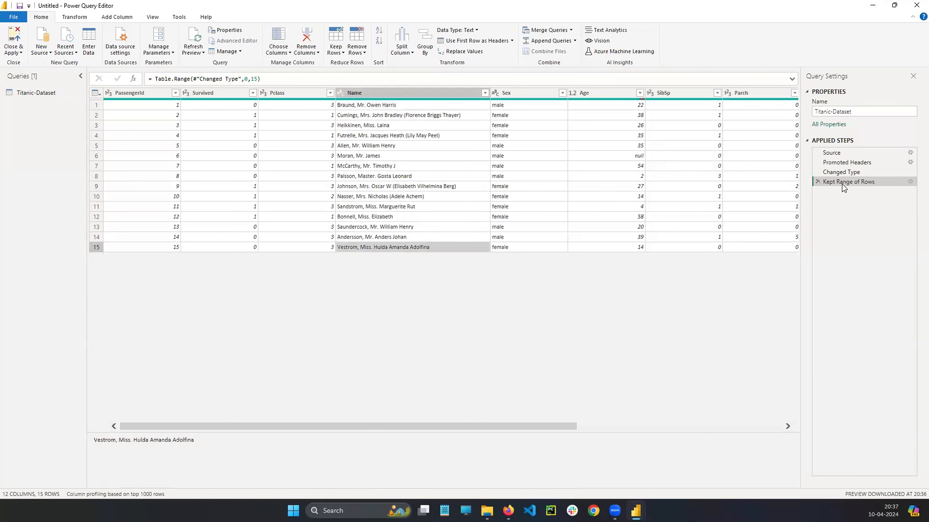
click(817, 182)
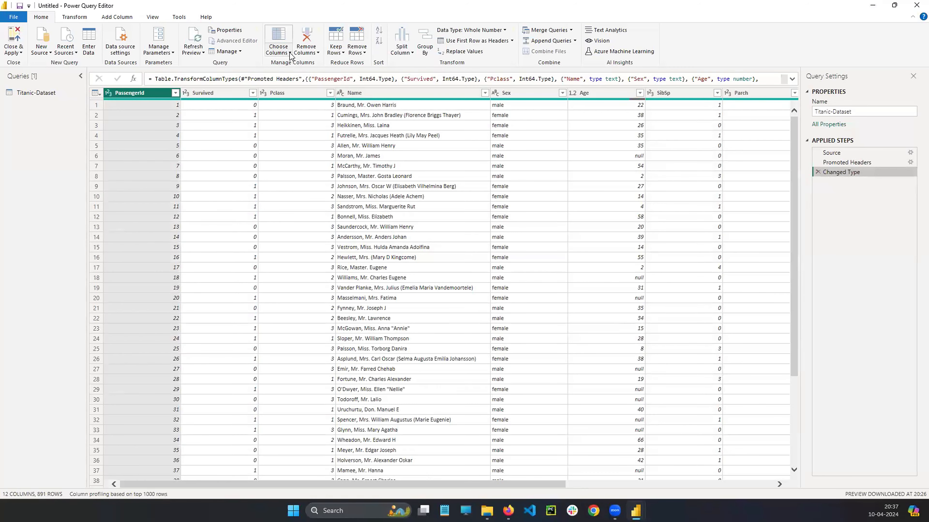
- Keep a range of 15 rows starting at row 10 of the Titanic-Dataset table
click(341, 53)
click(356, 96)
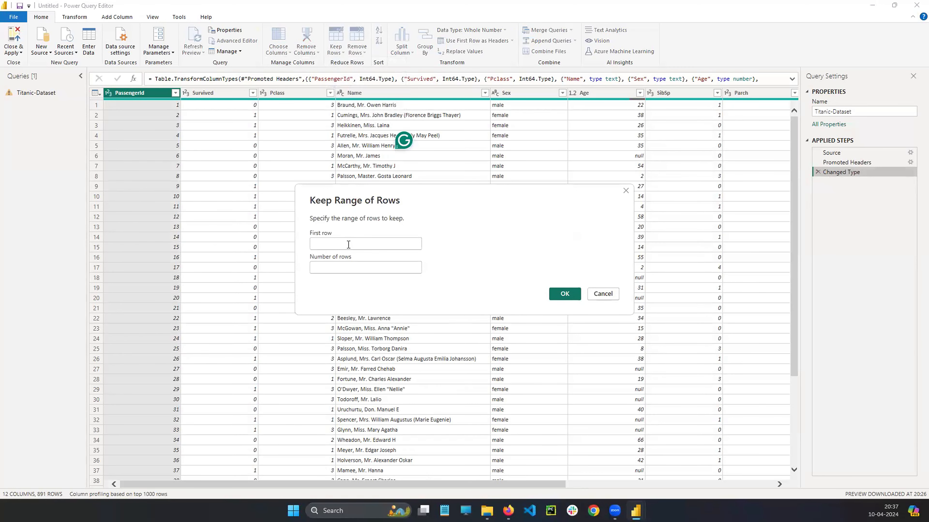
click(349, 245)
text(10)
click(350, 269)
text(1)
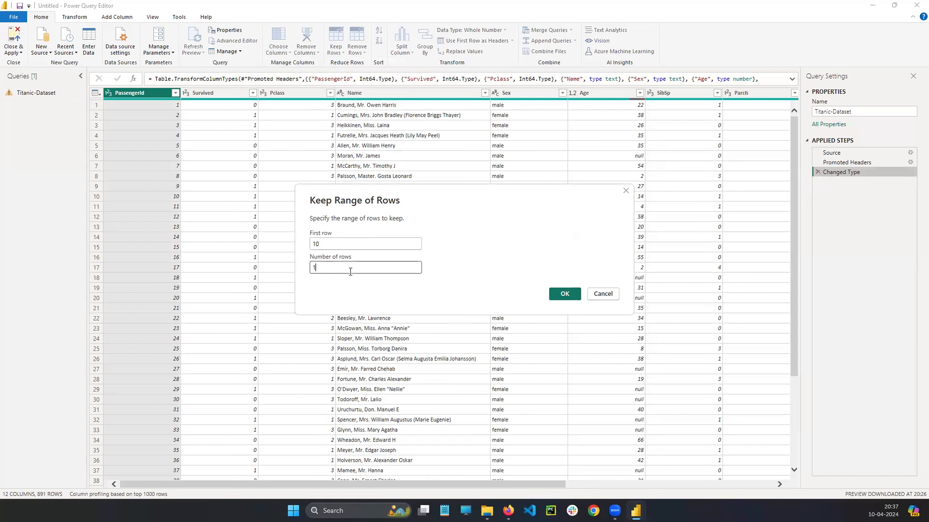
text(5)
click(563, 294)
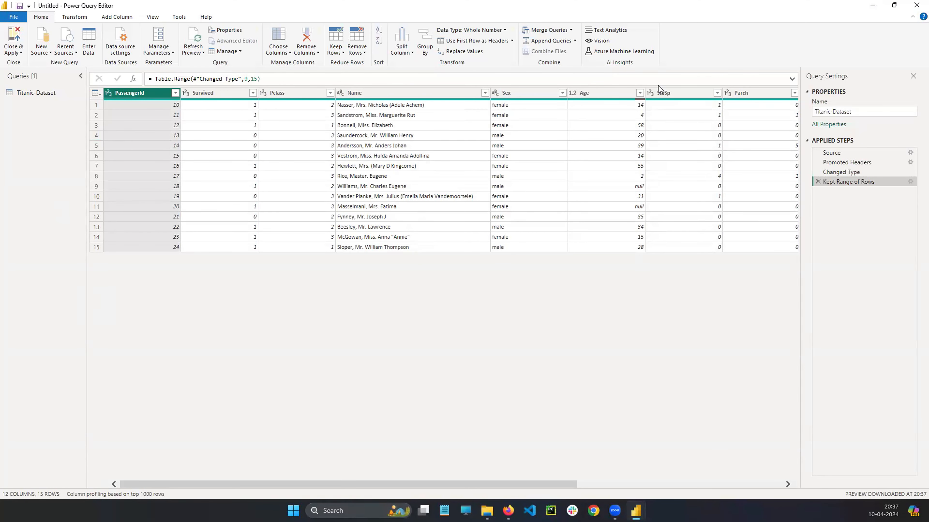
- Inspect the PassengerId values in rows 1 and 15, and delete the Kept Range of Rows applied step
click(176, 107)
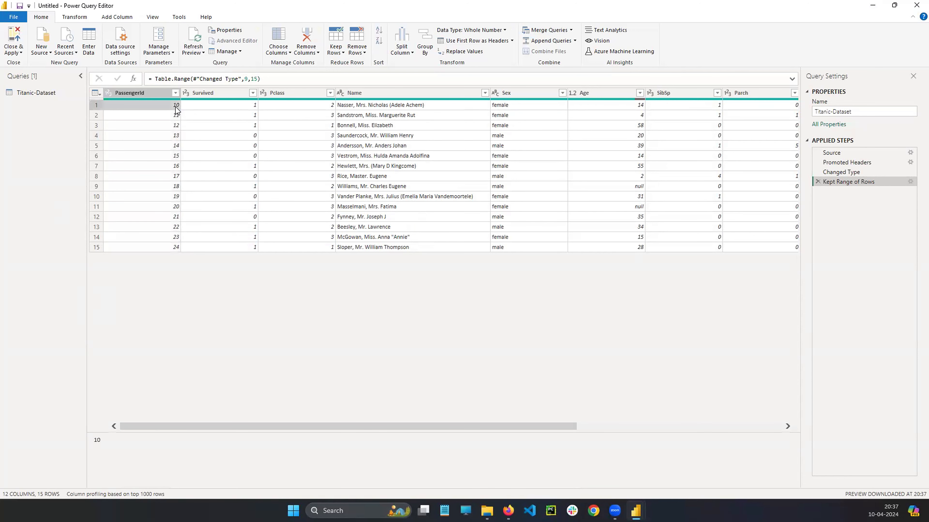
click(173, 250)
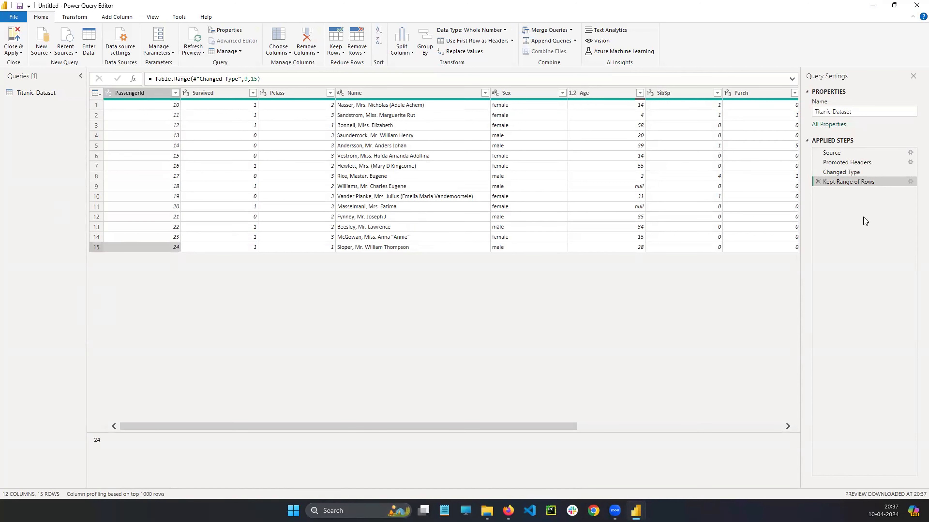
click(818, 181)
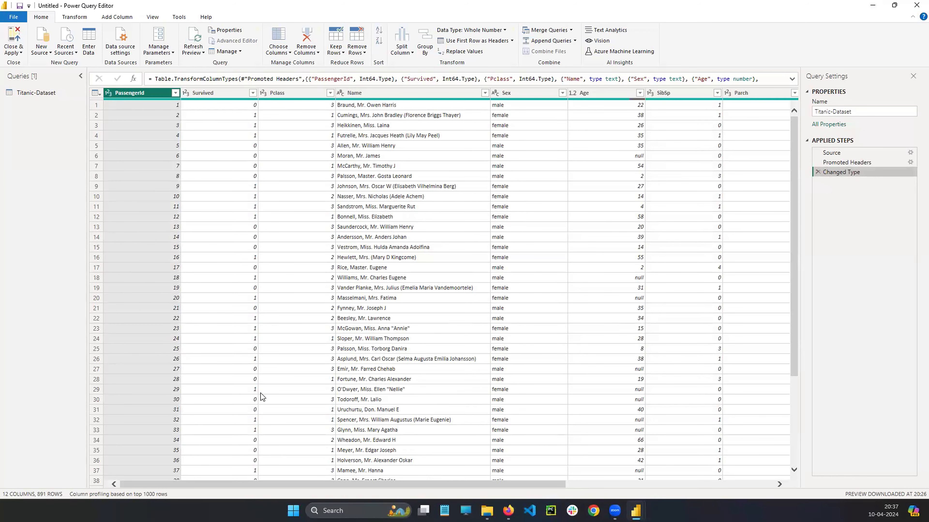
- Sketch a three-column table over the screen with the handwritten headings Country, State and Region
click(336, 54)
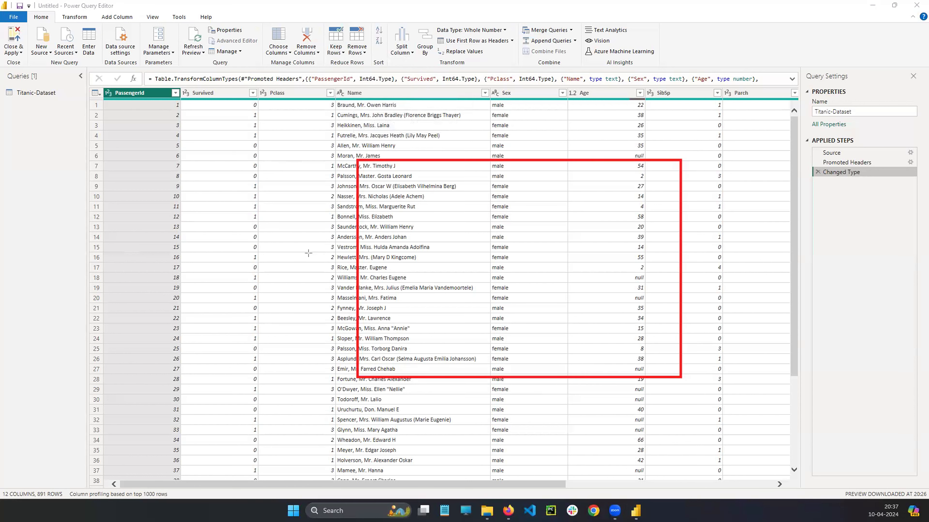
drag(107, 229, 97, 242)
key(ctrl+z)
drag(462, 158, 477, 409)
drag(553, 161, 557, 375)
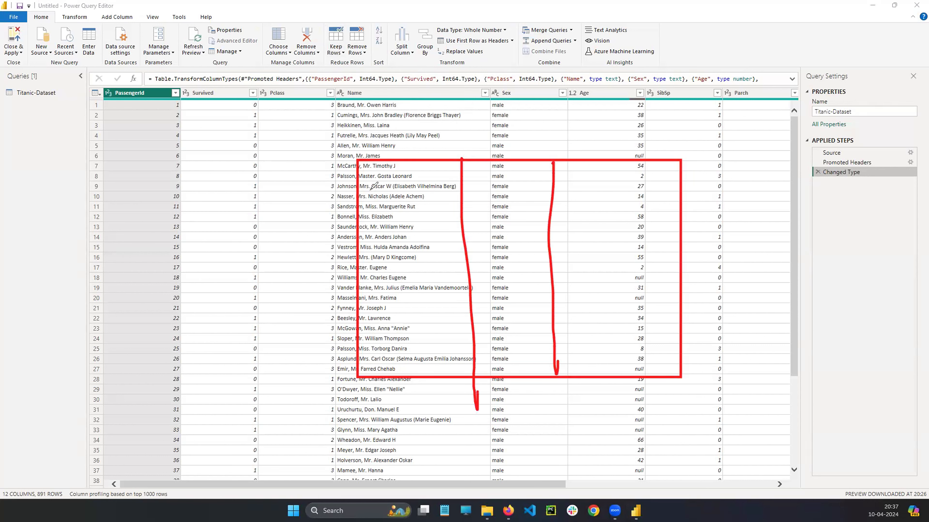
drag(352, 189, 669, 197)
drag(382, 170, 428, 176)
mouse_move(428, 176)
mouse_down()
mouse_move(517, 170)
mouse_move(649, 182)
mouse_up()
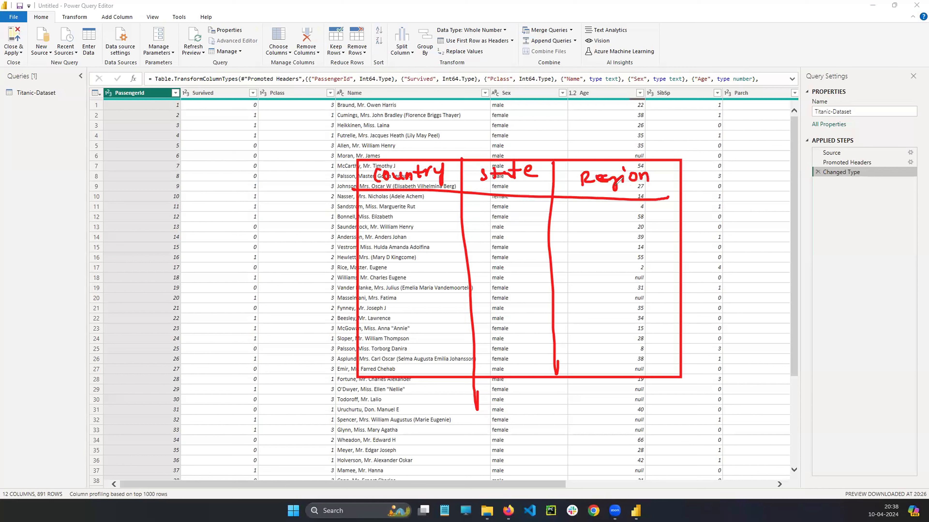
- Handwrite three rows in the sketched table: India, Telangana, South; India, U.P, North; and India, Telangana, South again
mouse_move(387, 204)
mouse_down()
mouse_move(383, 223)
mouse_move(502, 210)
mouse_move(607, 220)
mouse_move(636, 207)
mouse_move(643, 236)
mouse_up()
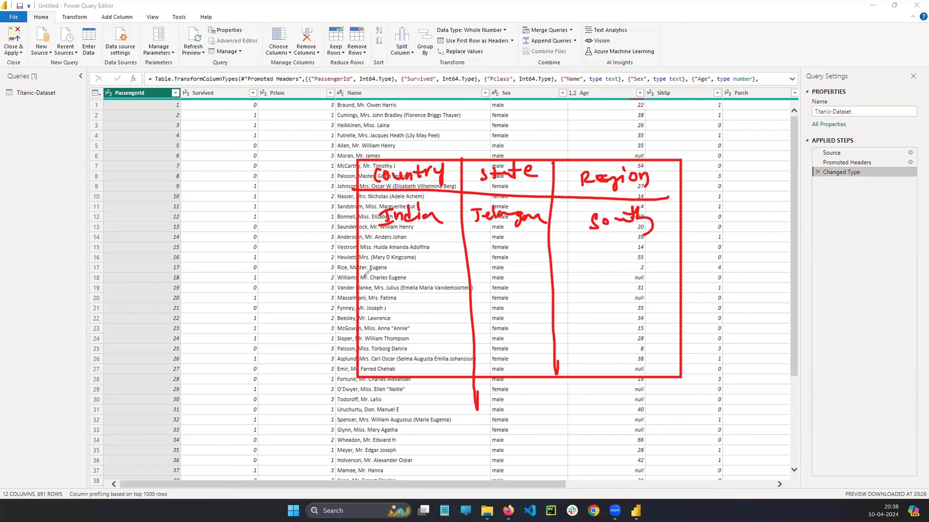
mouse_move(393, 285)
mouse_down()
mouse_move(383, 292)
mouse_move(421, 256)
mouse_move(451, 261)
mouse_move(441, 274)
mouse_move(490, 276)
mouse_move(503, 265)
mouse_move(510, 295)
mouse_move(514, 282)
mouse_up()
mouse_move(594, 260)
mouse_down()
mouse_move(635, 261)
mouse_move(647, 252)
mouse_move(652, 281)
mouse_up()
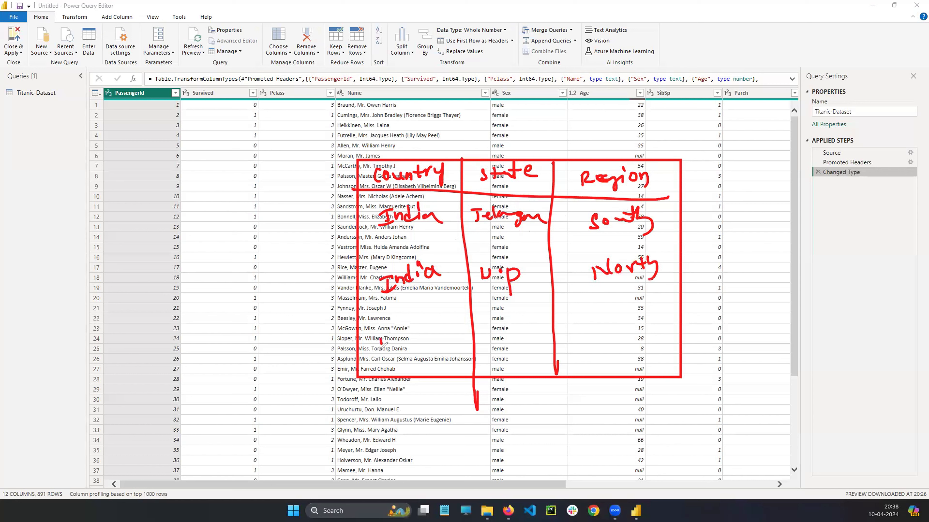
mouse_move(382, 346)
mouse_down()
mouse_move(394, 351)
mouse_move(417, 334)
mouse_move(521, 341)
mouse_move(538, 367)
mouse_up()
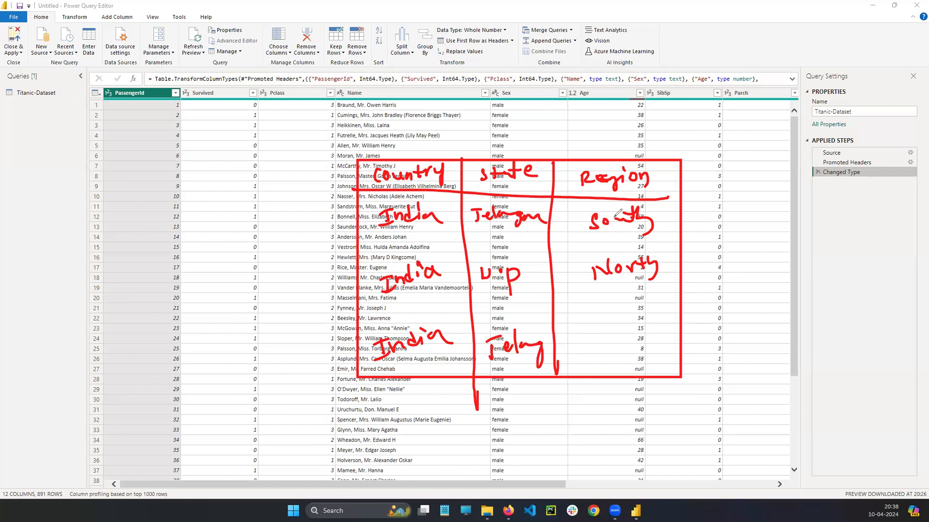
mouse_move(594, 336)
mouse_down()
mouse_move(607, 342)
mouse_move(651, 309)
mouse_move(659, 341)
mouse_up()
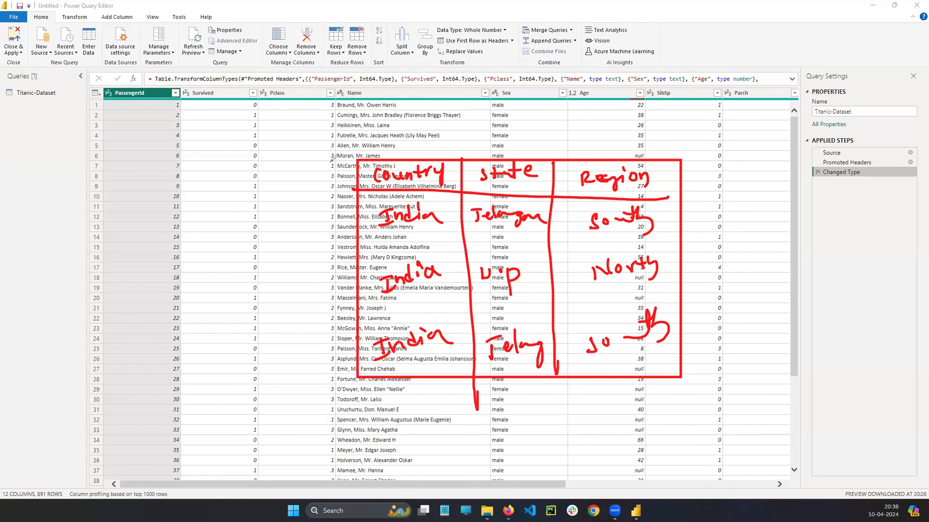
- Mark the matching sketched rows as R1 and R3, link them with a curved arrow, and clear the screen annotations
mouse_move(317, 218)
mouse_down()
mouse_move(354, 219)
mouse_move(346, 227)
mouse_up()
mouse_move(278, 216)
mouse_down()
mouse_move(282, 234)
mouse_move(292, 230)
mouse_up()
drag(295, 216, 297, 240)
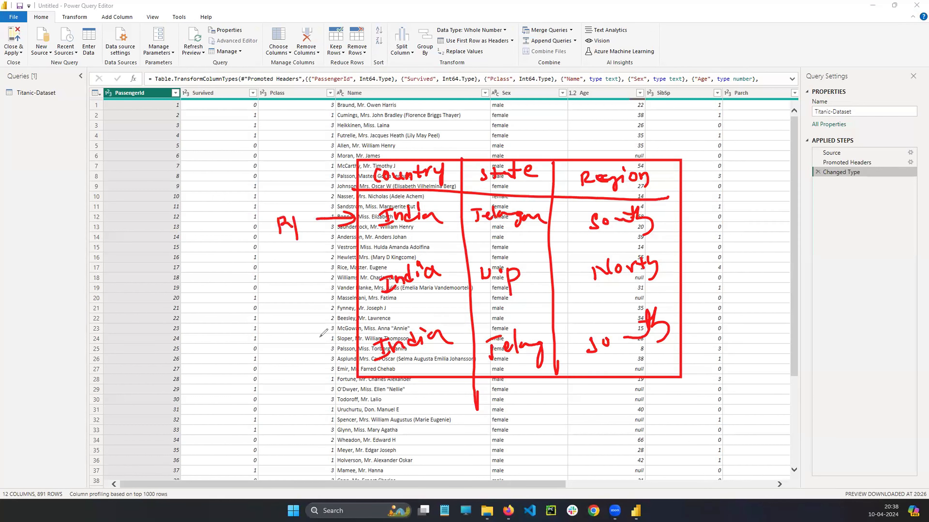
mouse_move(315, 337)
mouse_down()
mouse_move(351, 333)
mouse_move(349, 345)
mouse_up()
mouse_move(292, 333)
mouse_down()
mouse_move(295, 355)
mouse_move(305, 352)
mouse_up()
drag(304, 342, 314, 354)
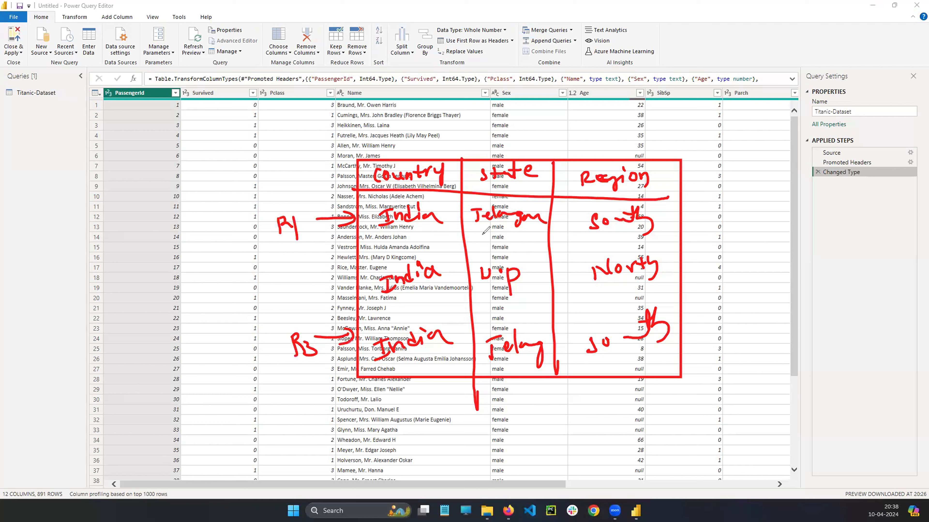
mouse_move(664, 224)
mouse_down()
mouse_move(677, 318)
mouse_move(661, 225)
mouse_move(666, 239)
mouse_up()
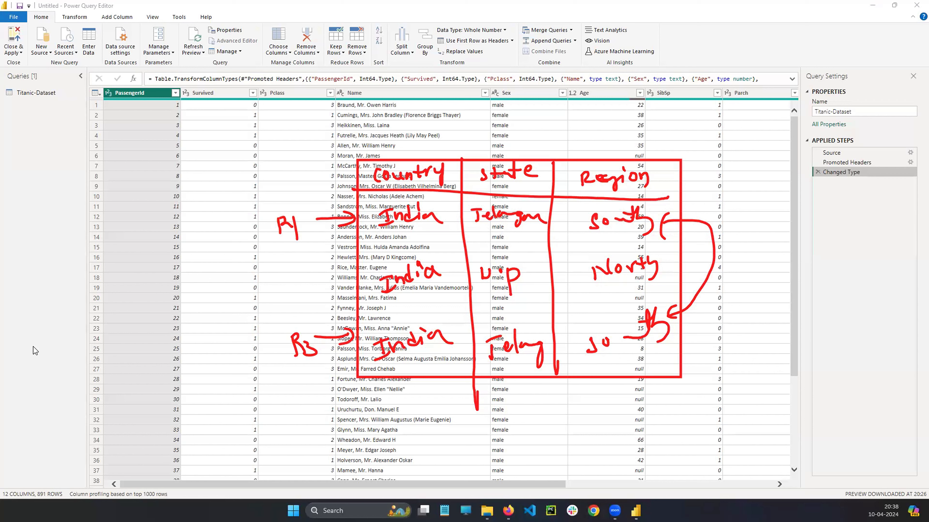
key(Escape)
- Keep only duplicate rows based on the PassengerId column, and delete the Kept Duplicates applied step
click(336, 40)
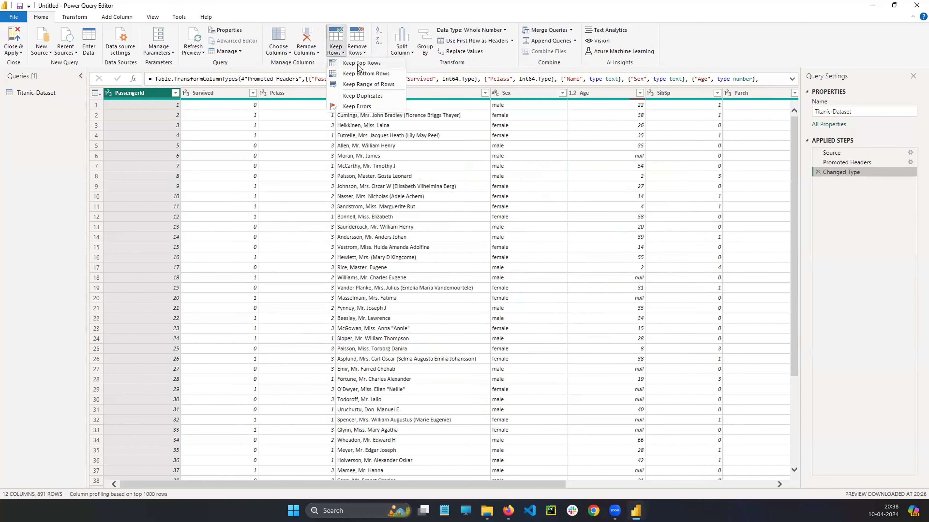
click(368, 99)
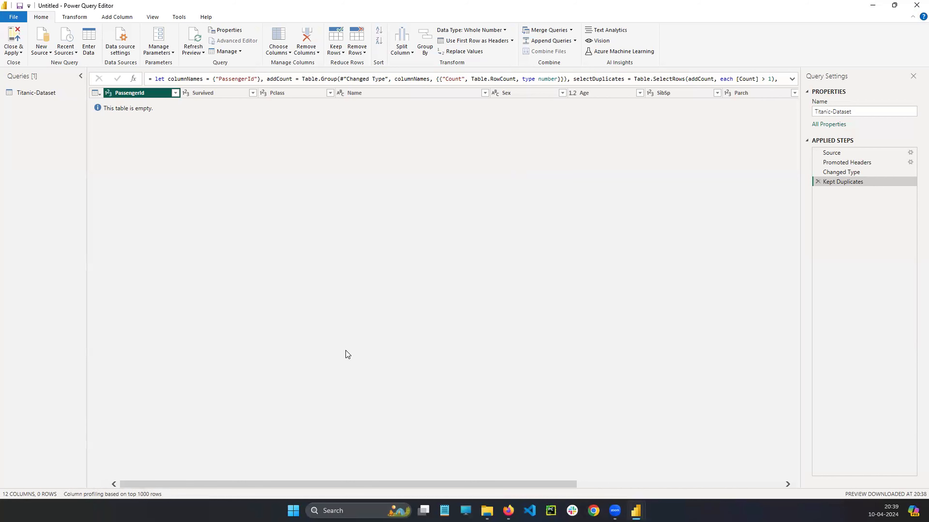
click(816, 182)
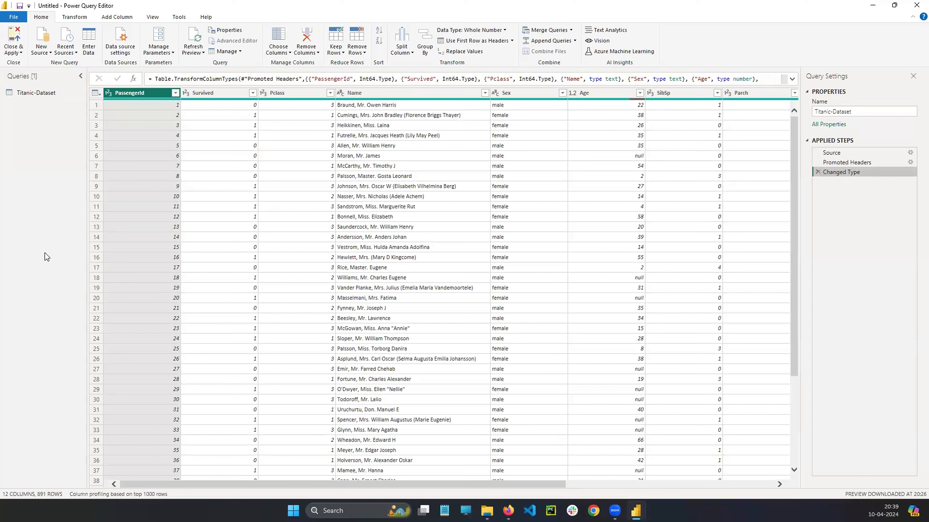
- Review the Keep Errors option, and inspect the Age column's values in rows 6 and 4
click(331, 49)
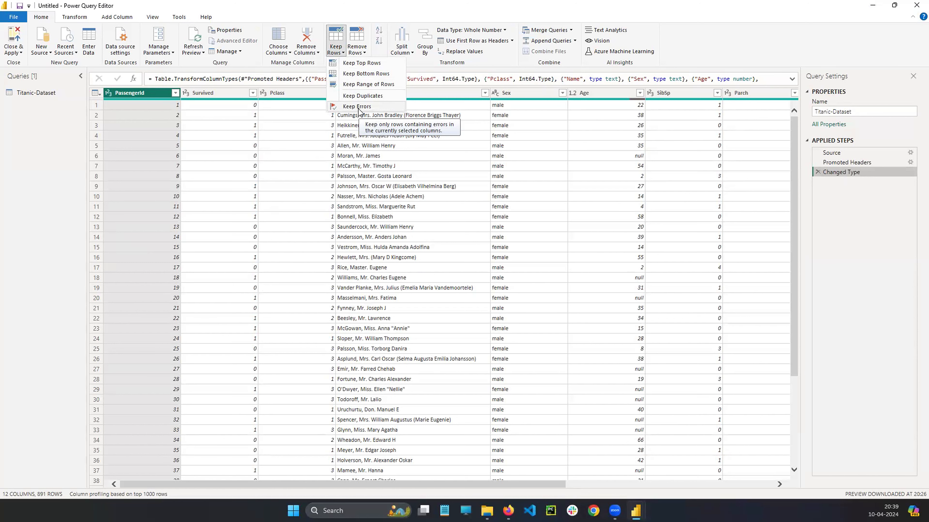
click(599, 95)
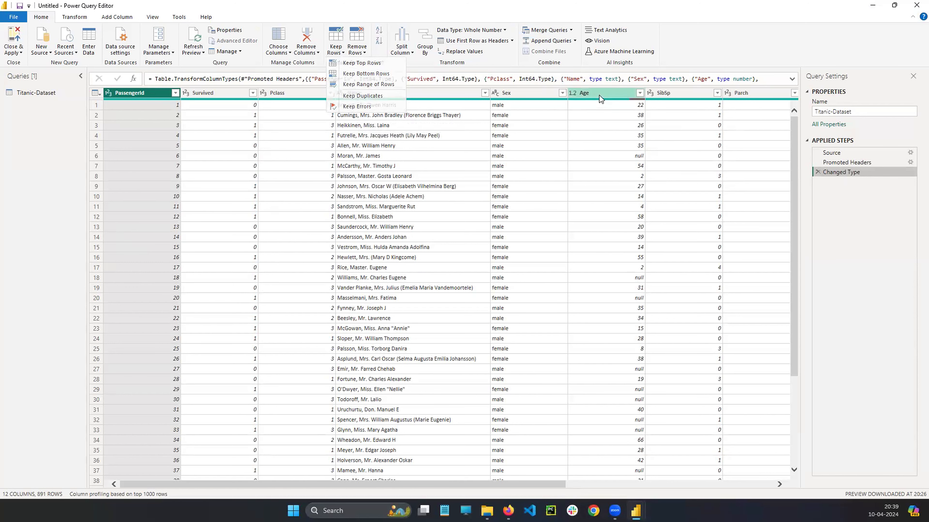
click(600, 95)
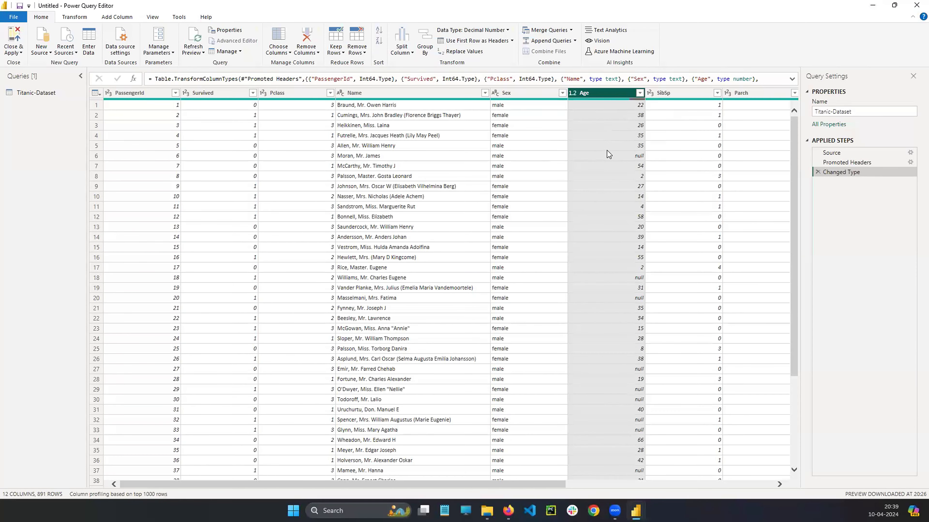
click(633, 160)
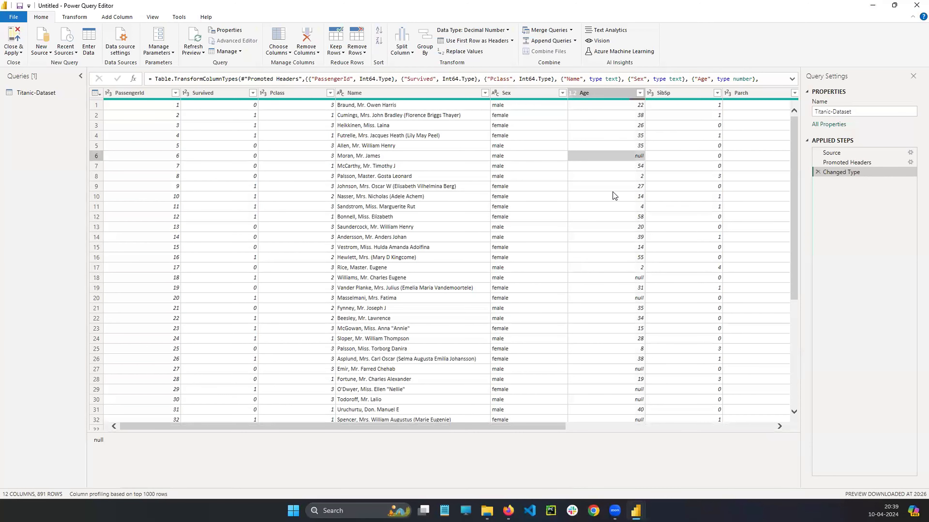
click(626, 140)
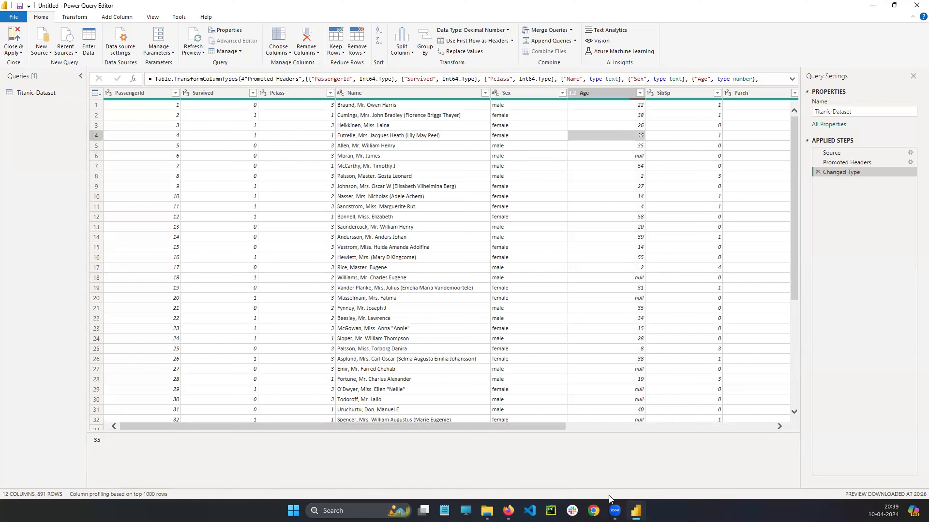
- Open the Titanic-Dataset file from the titanic__dataset folder in Excel, examine Age cell F7, and dismiss the activation wizard
click(487, 511)
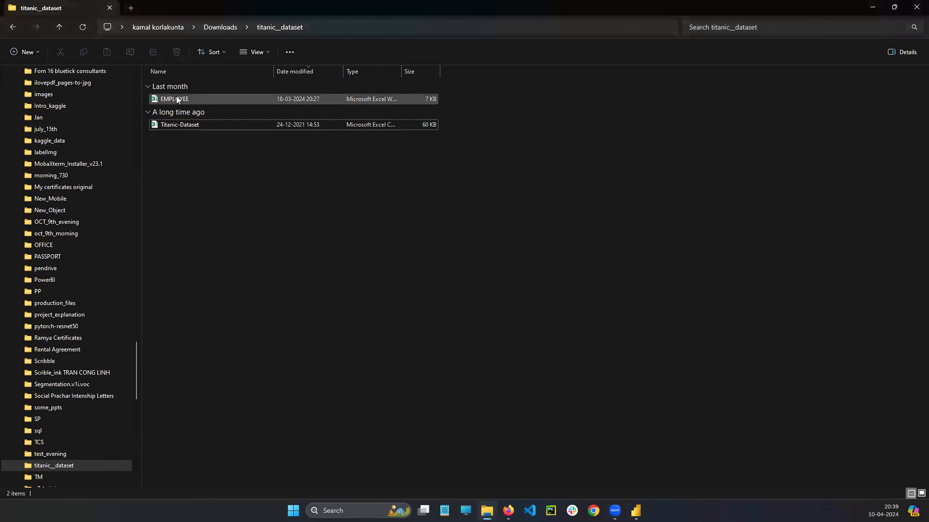
click(172, 124)
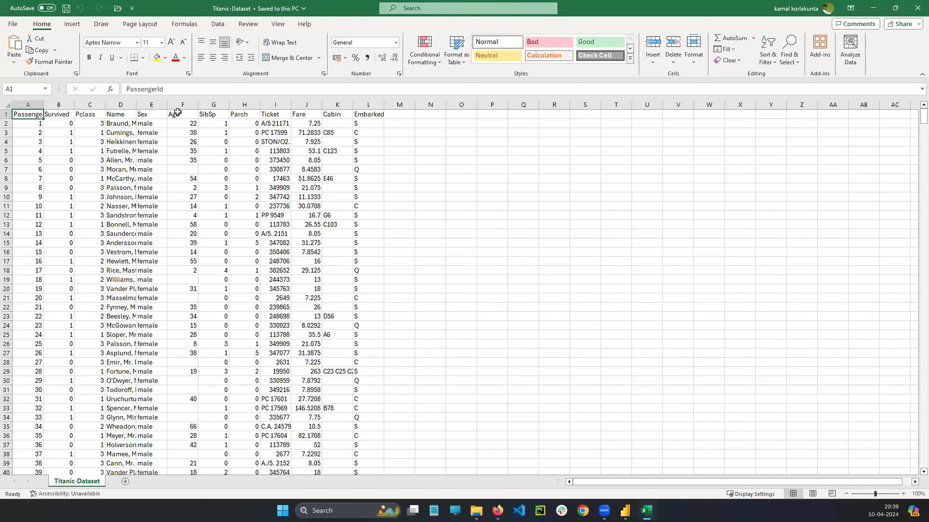
click(179, 114)
click(190, 169)
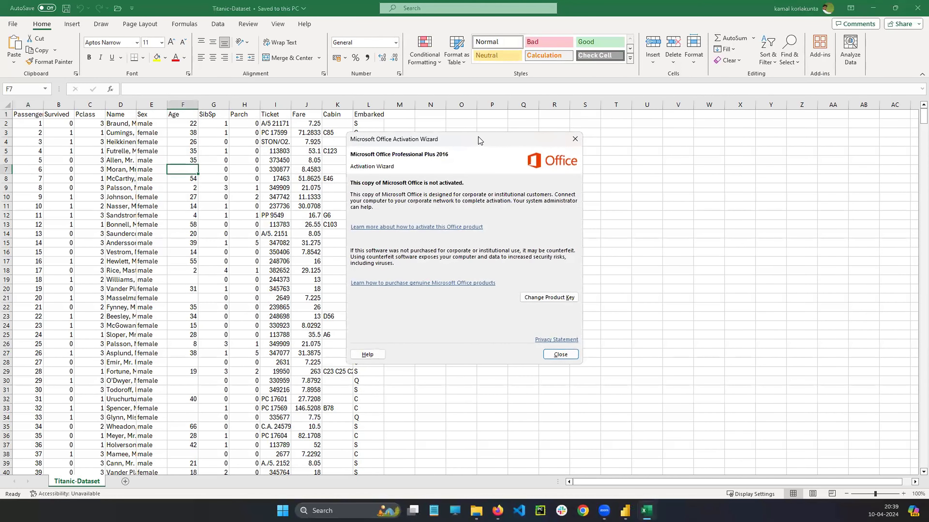
click(574, 140)
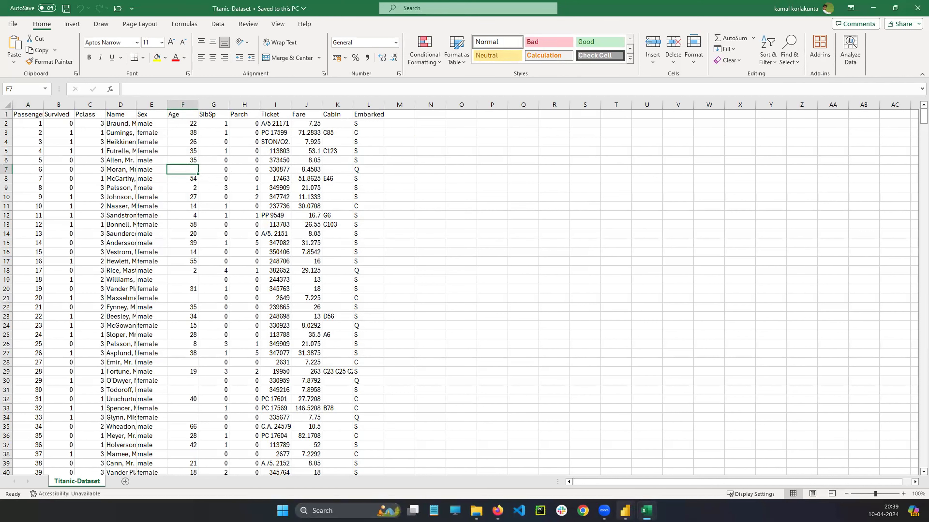
- Compare the Age value in row 6 of Power Query Editor with cell F7 in the Excel source file
mouse_move(624, 511)
click(651, 465)
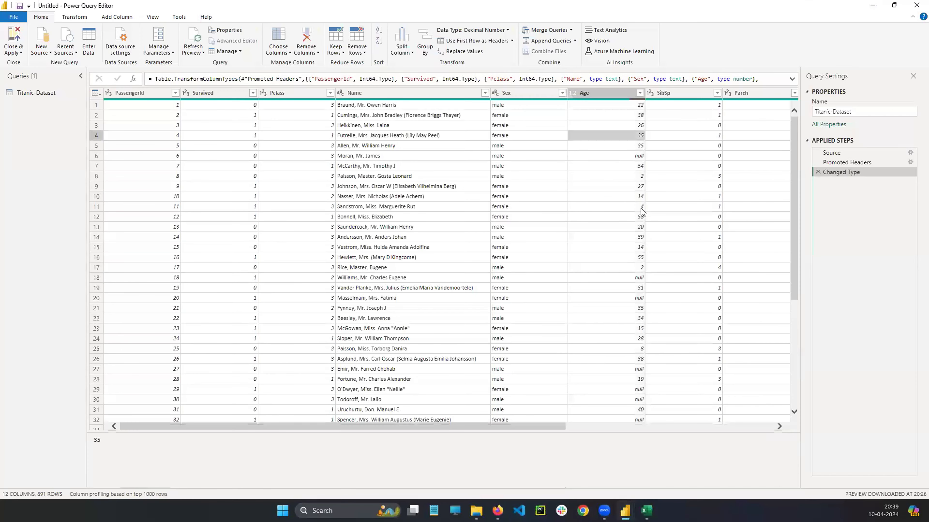
click(639, 157)
click(647, 510)
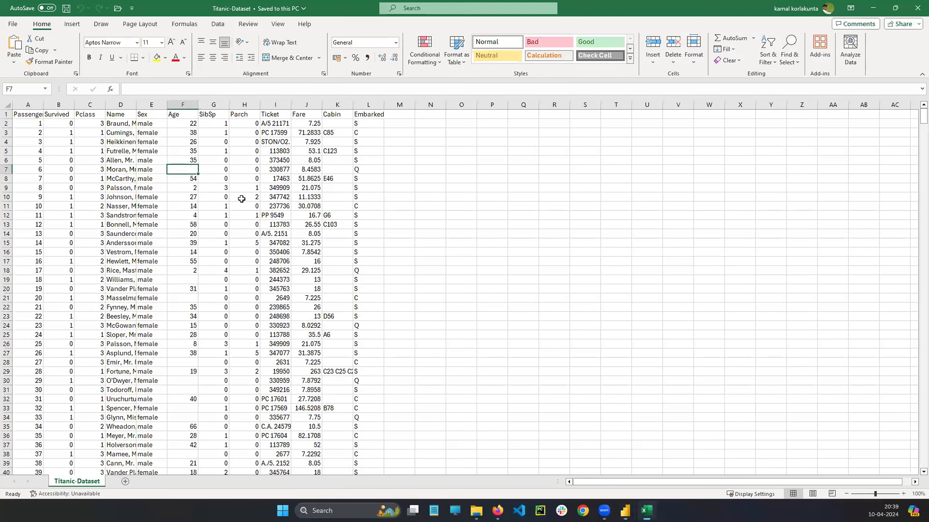
mouse_move(625, 511)
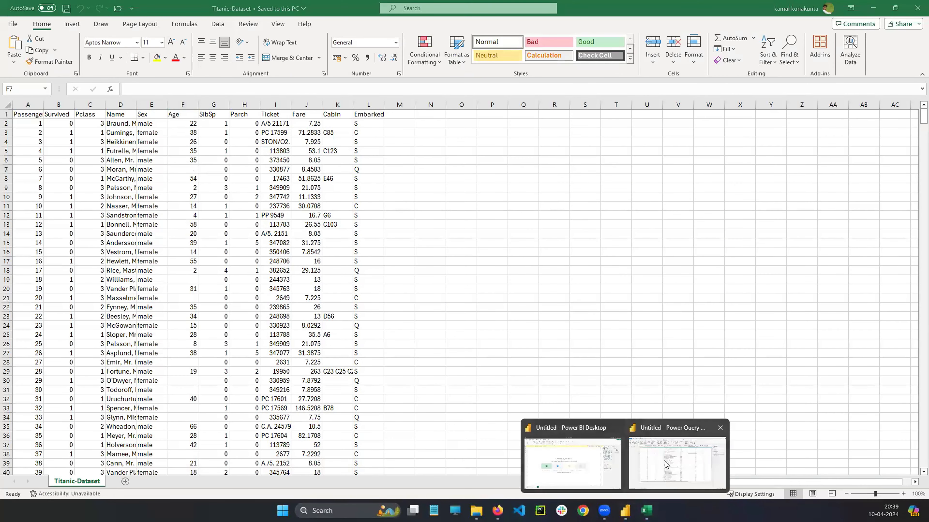
click(635, 456)
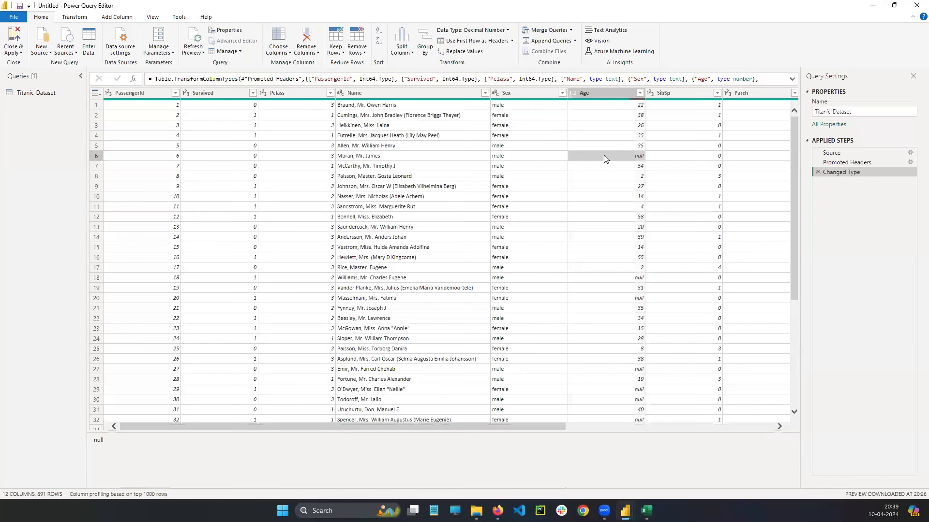
- Examine the SibSp column and the Age value in row 6, and select the Survived column
click(674, 96)
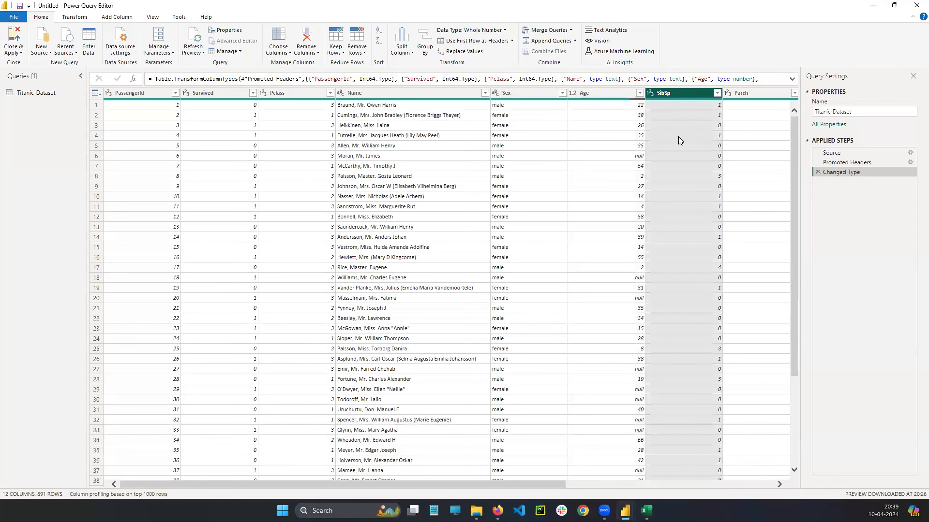
click(630, 160)
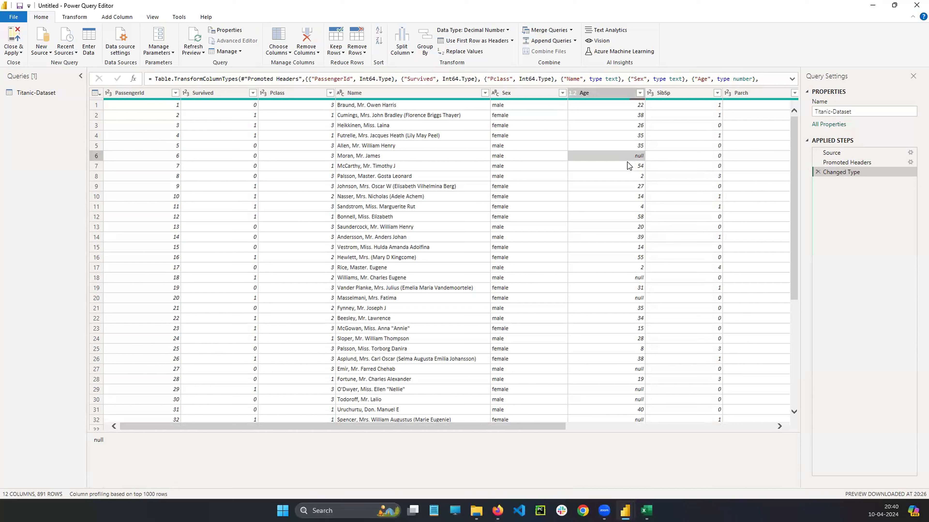
click(234, 94)
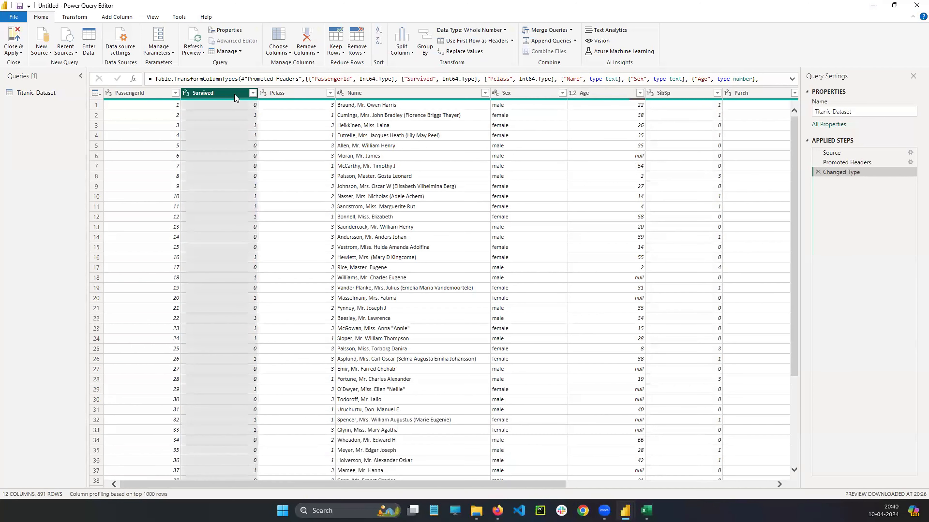
- Remove the top 10 rows from the Titanic-Dataset query
click(339, 51)
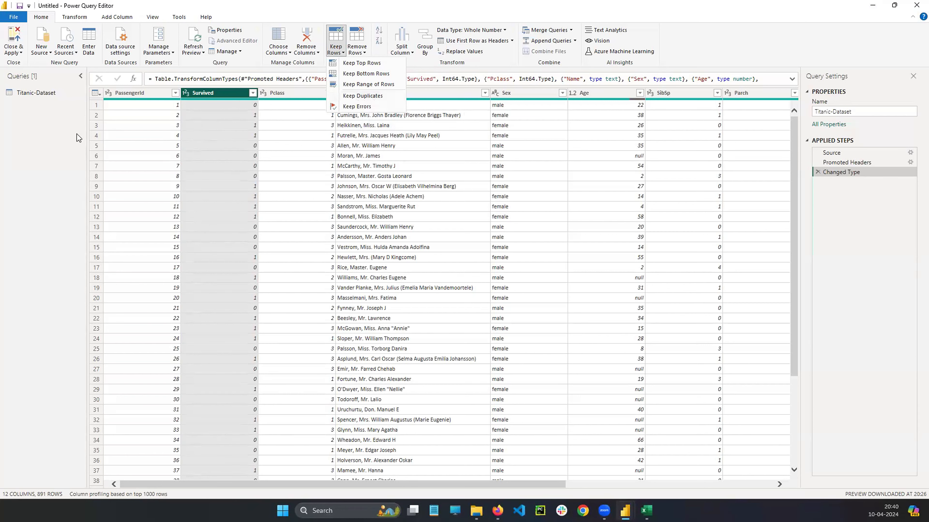
click(358, 45)
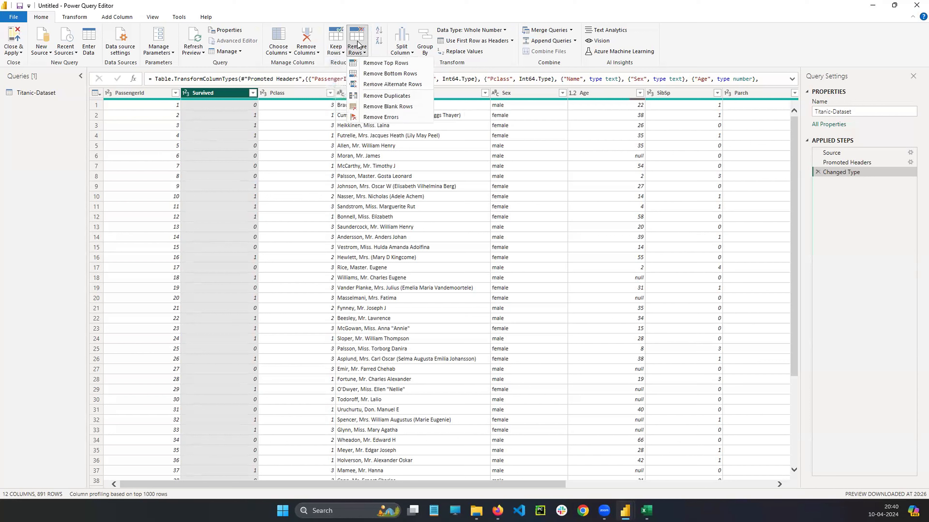
click(391, 66)
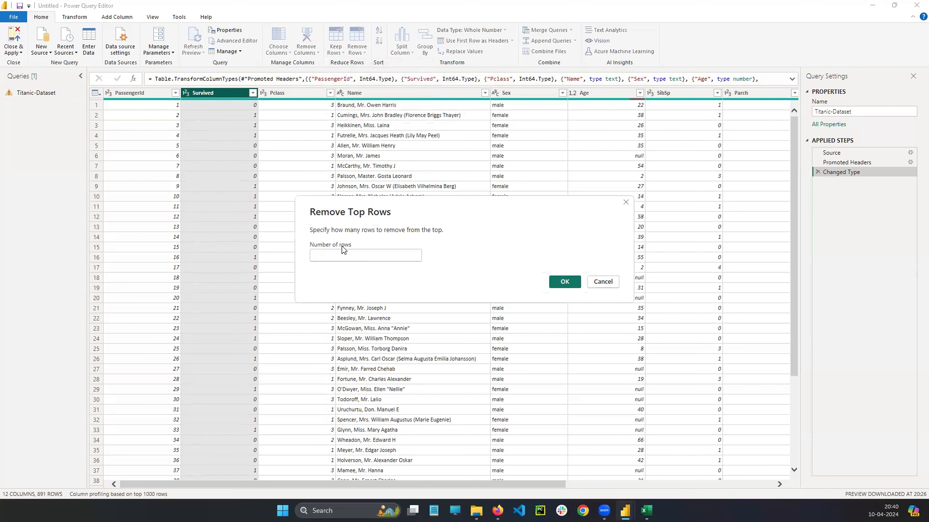
text(10)
click(564, 282)
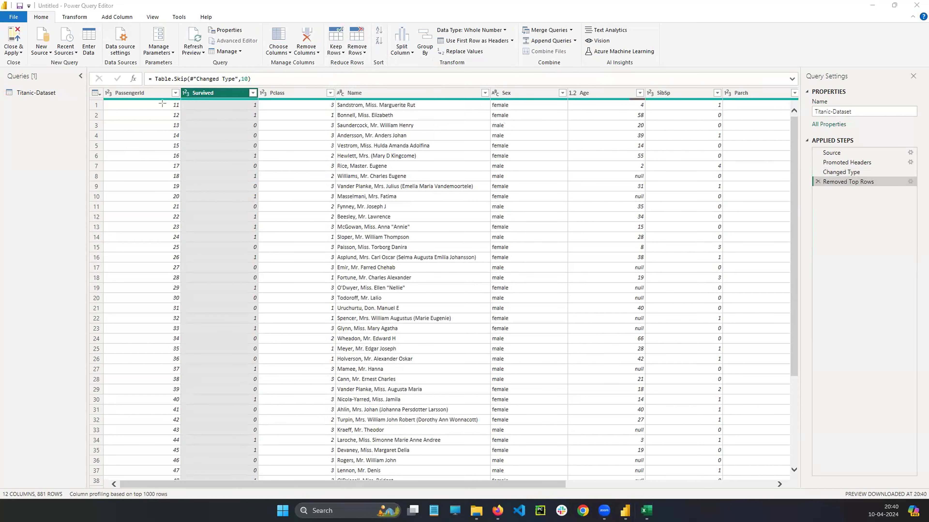
- Highlight the first remaining PassengerId values with a temporary box, and delete the Removed Top Rows step
mouse_move(162, 104)
mouse_down()
mouse_move(184, 124)
mouse_move(182, 106)
mouse_move(201, 260)
mouse_move(195, 319)
mouse_up()
key(ctrl+z)
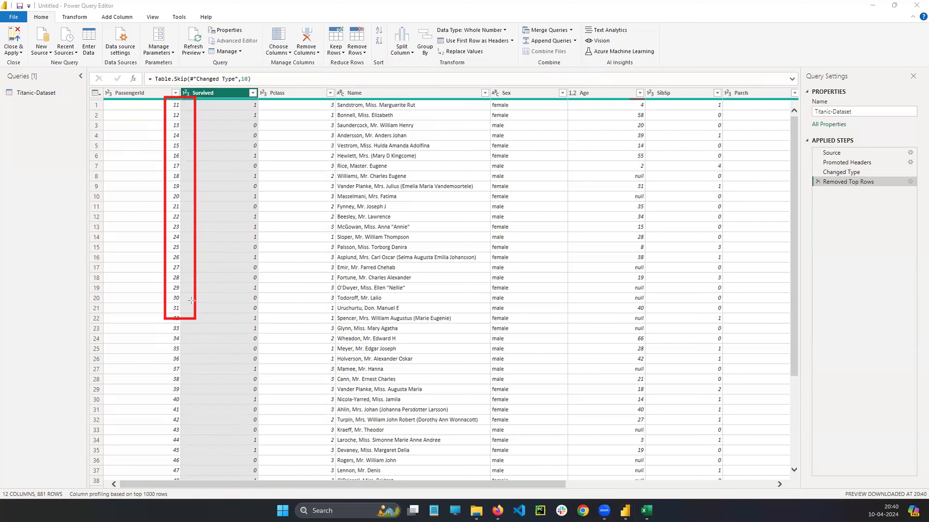
key(ctrl+z)
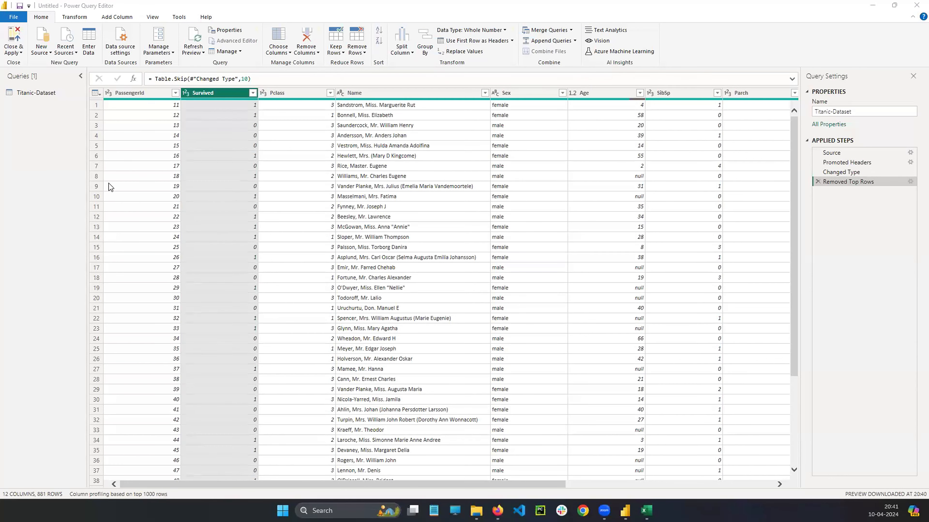
click(817, 182)
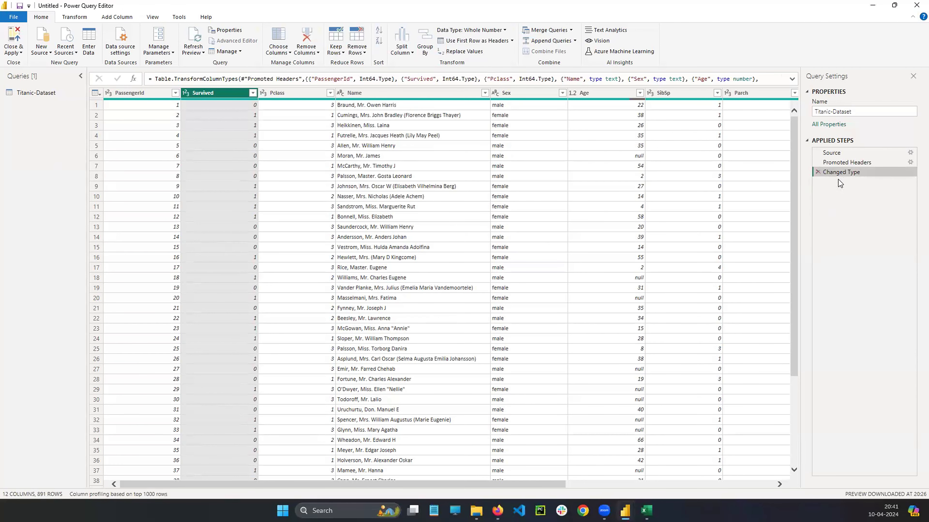
- Remove the bottom 10 rows from the query, and delete the resulting Removed Bottom Rows step
click(357, 48)
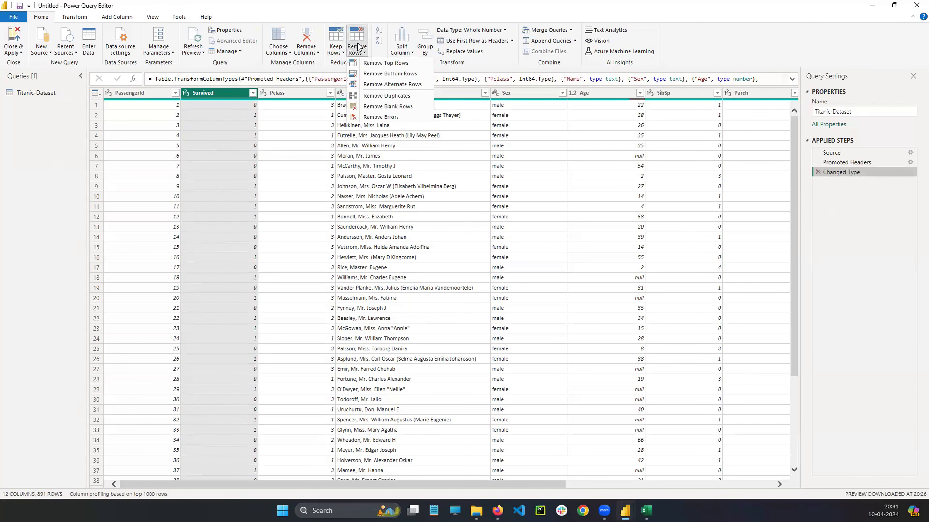
click(385, 75)
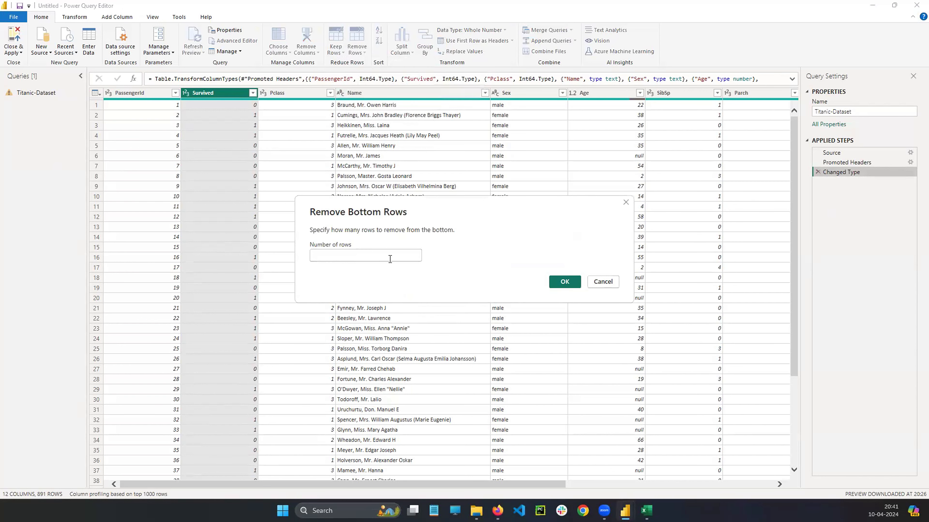
text(10)
click(565, 286)
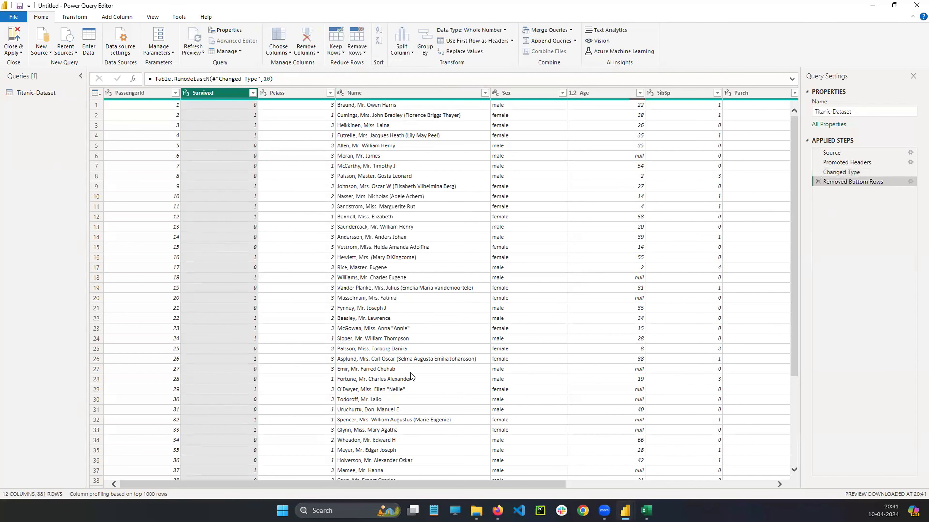
click(818, 182)
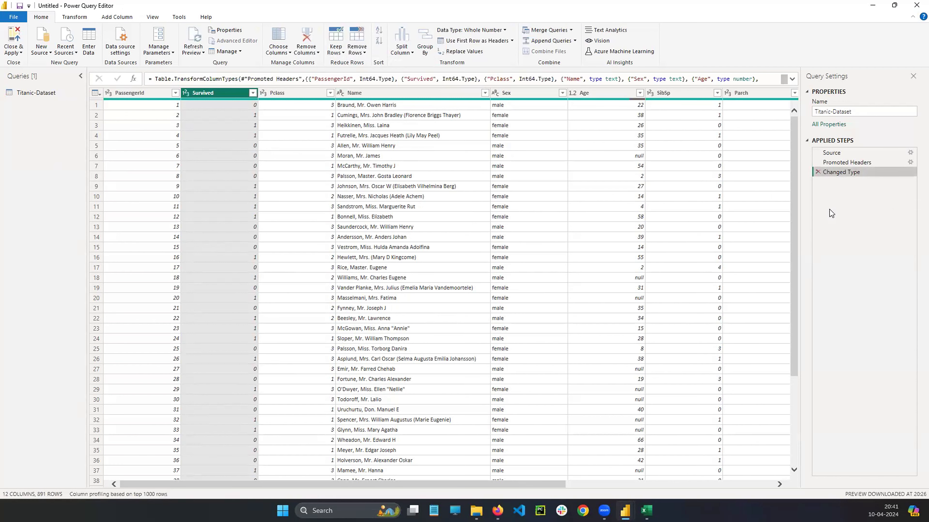
- Review the Remove Alternate Rows settings without applying them, and temporarily highlight the row numbers and the PassengerId values 1 to 20
click(357, 47)
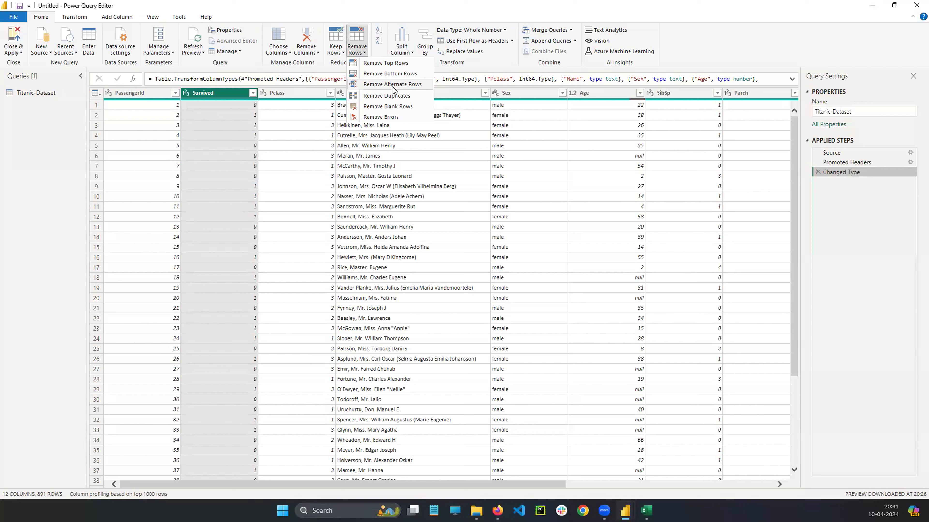
click(407, 85)
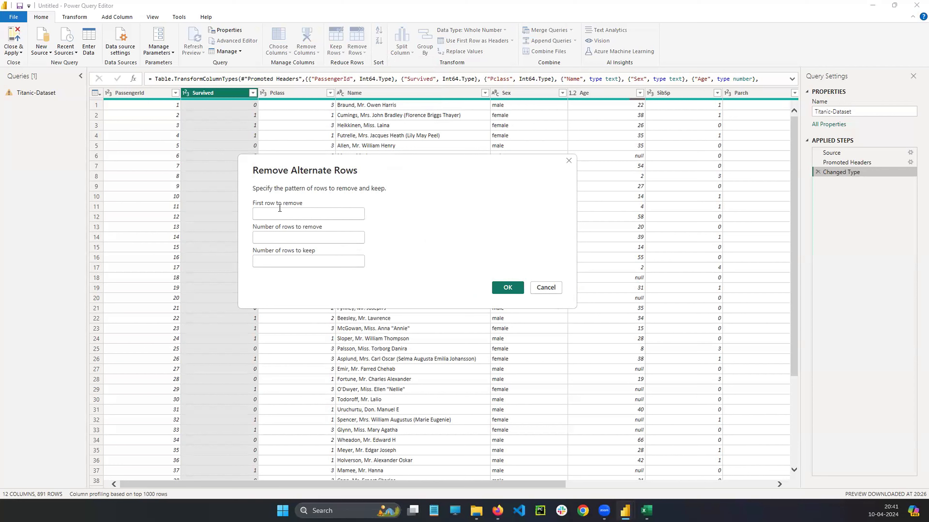
click(546, 287)
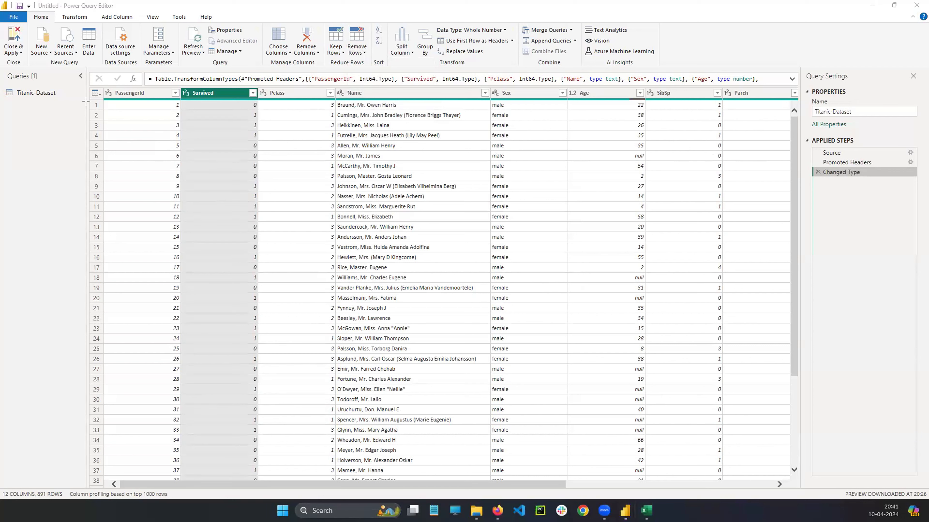
mouse_move(88, 93)
mouse_down()
mouse_move(105, 150)
mouse_move(107, 292)
mouse_up()
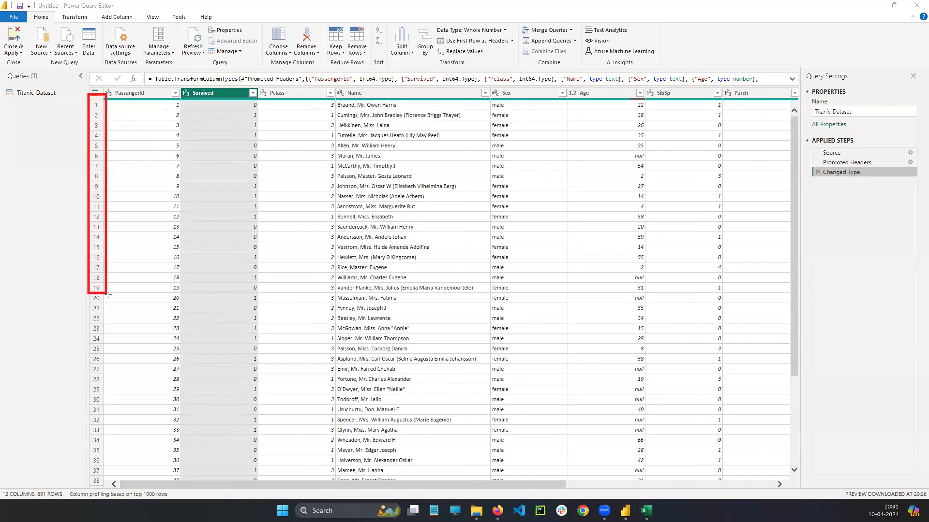
key(ctrl+z)
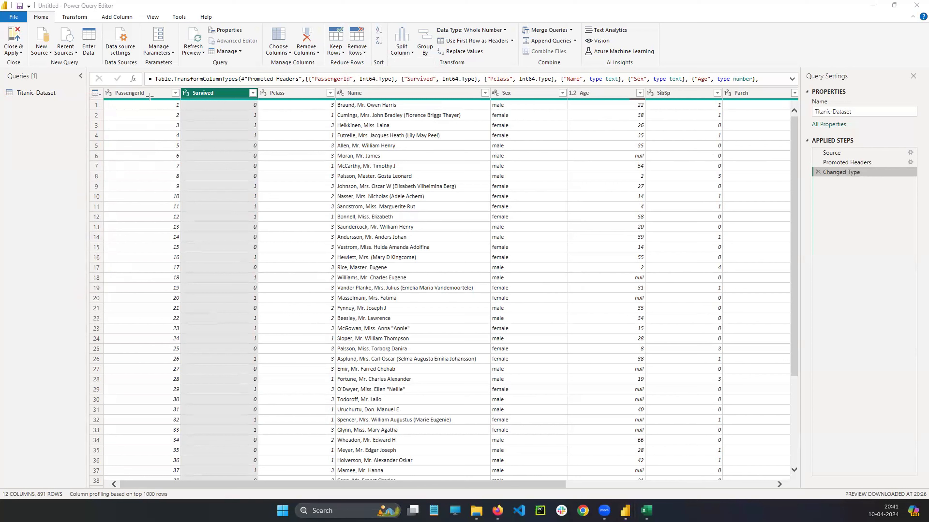
mouse_move(102, 83)
mouse_down()
mouse_move(123, 100)
mouse_move(157, 101)
mouse_move(183, 150)
mouse_move(183, 308)
mouse_up()
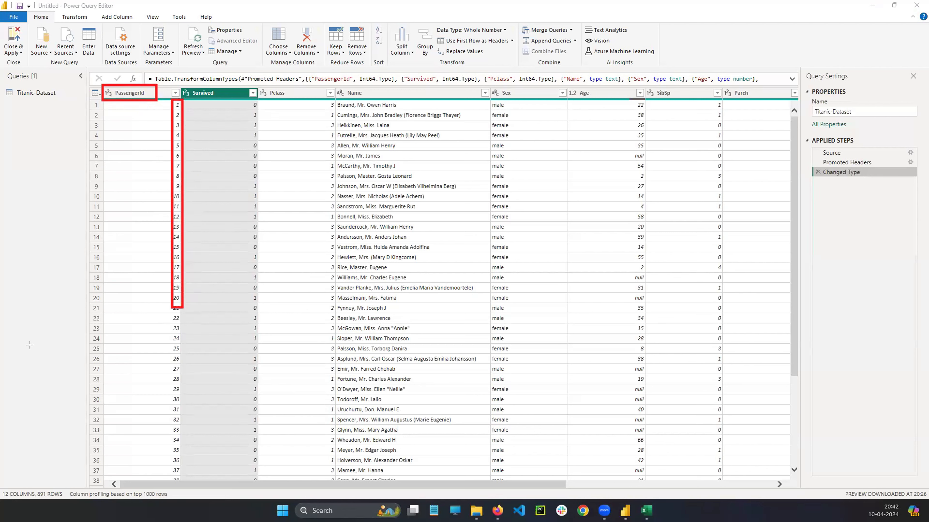
key(e)
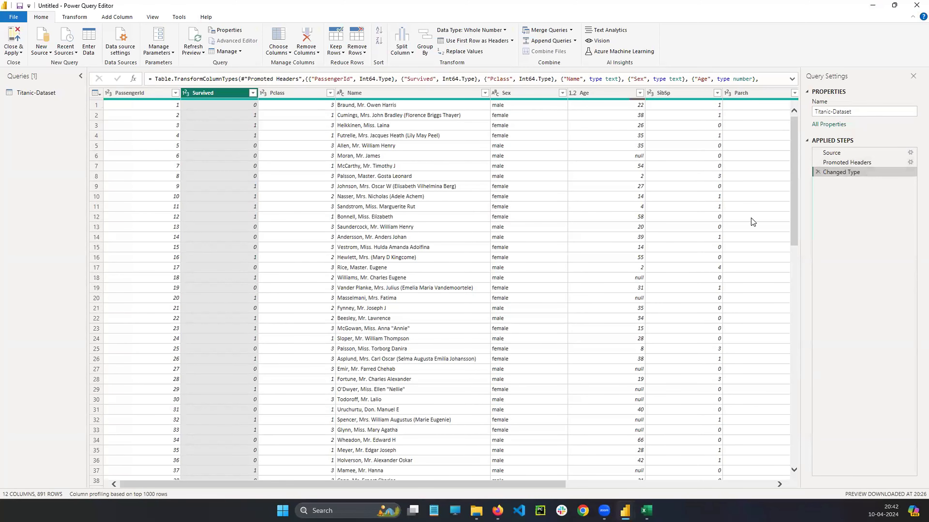
- Set up Remove Alternate Rows with first row to remove 1, 10 rows to remove and 5 rows to keep
click(357, 48)
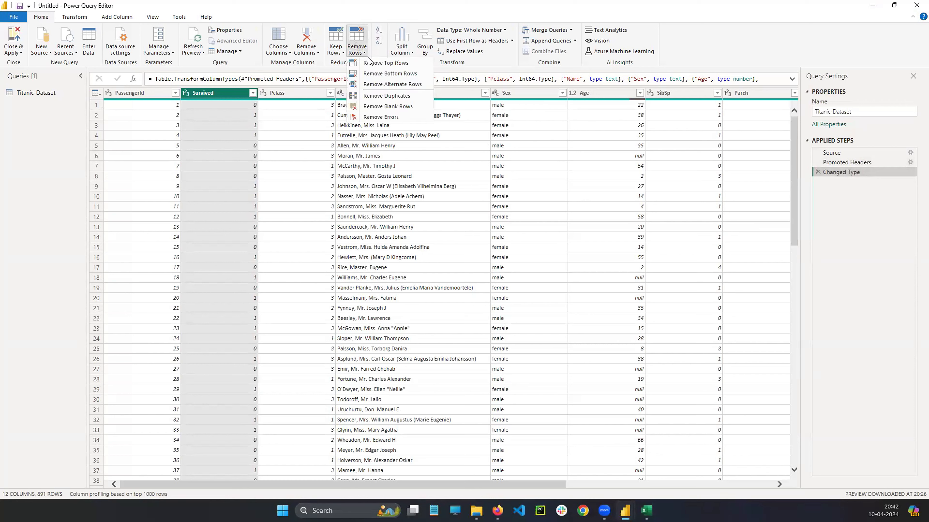
click(392, 84)
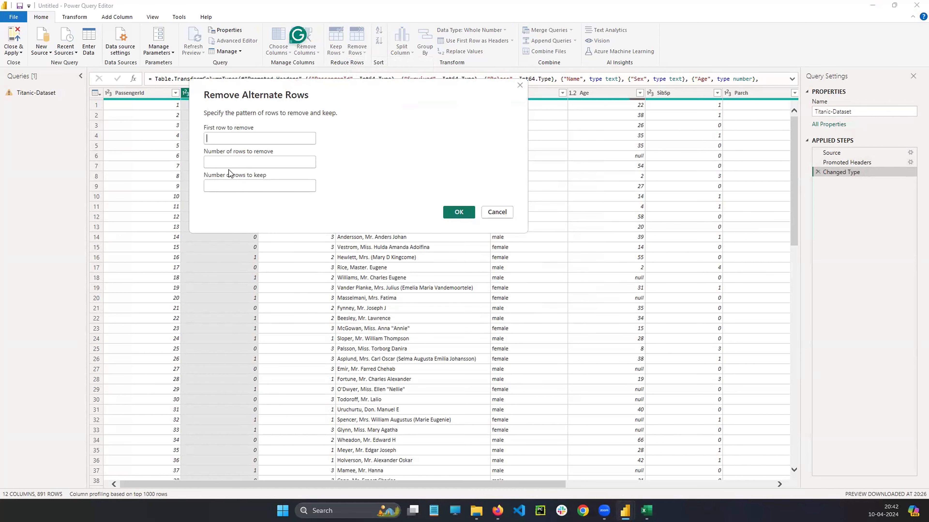
click(230, 162)
text(1)
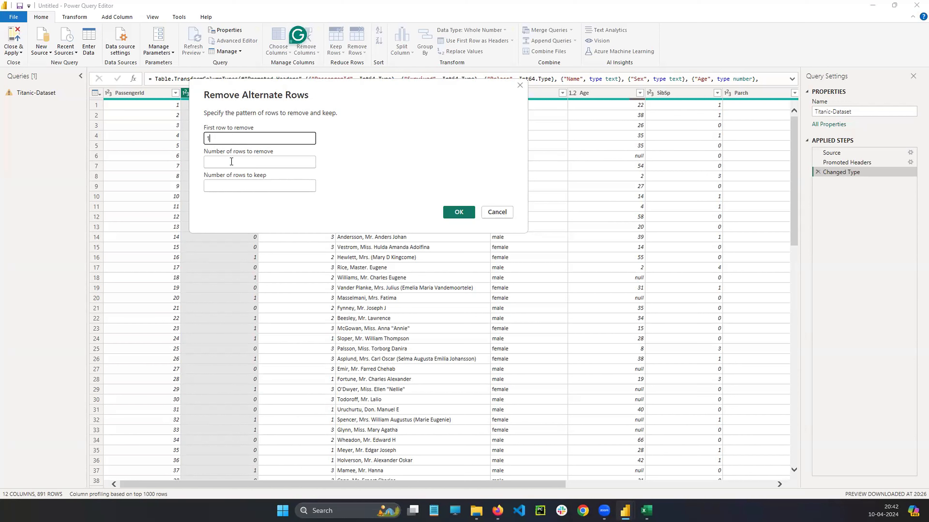
click(232, 161)
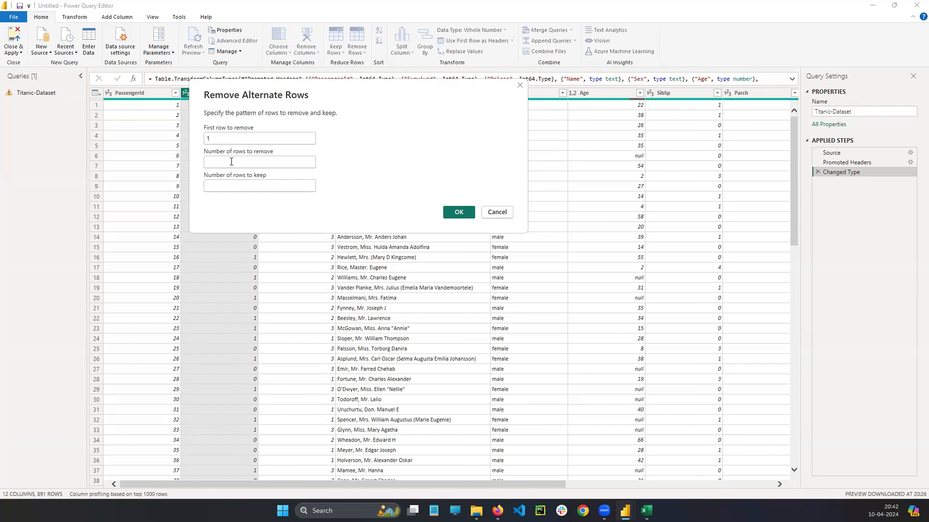
text(10)
click(244, 183)
text(5)
- Sketch the repeating remove-10, keep-5 pattern beside the PassengerId values, clear the sketch, and apply the alternate row removal
click(35, 143)
drag(35, 100, 36, 162)
mouse_move(50, 145)
mouse_down()
mouse_move(44, 154)
mouse_move(50, 147)
mouse_up()
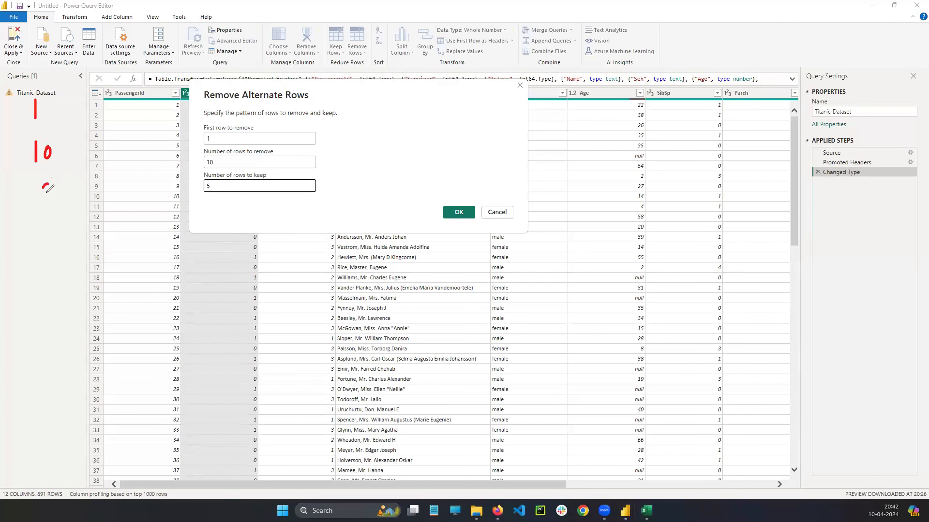
mouse_move(47, 183)
mouse_down()
mouse_move(43, 200)
mouse_move(71, 178)
mouse_up()
drag(160, 102, 158, 109)
mouse_move(162, 108)
mouse_down()
mouse_move(160, 194)
mouse_move(151, 201)
mouse_up()
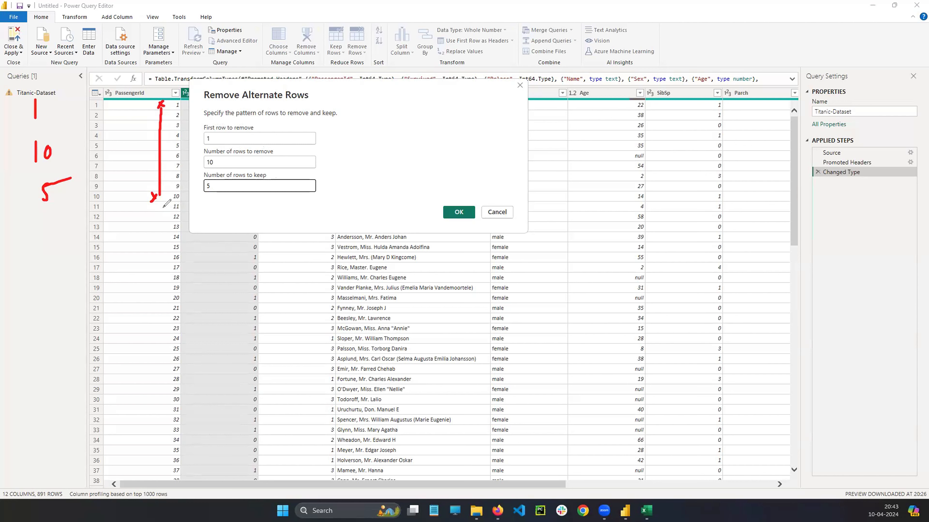
mouse_move(162, 208)
mouse_down()
mouse_move(172, 212)
mouse_move(173, 241)
mouse_up()
click(167, 214)
drag(158, 255, 160, 364)
drag(208, 131, 222, 161)
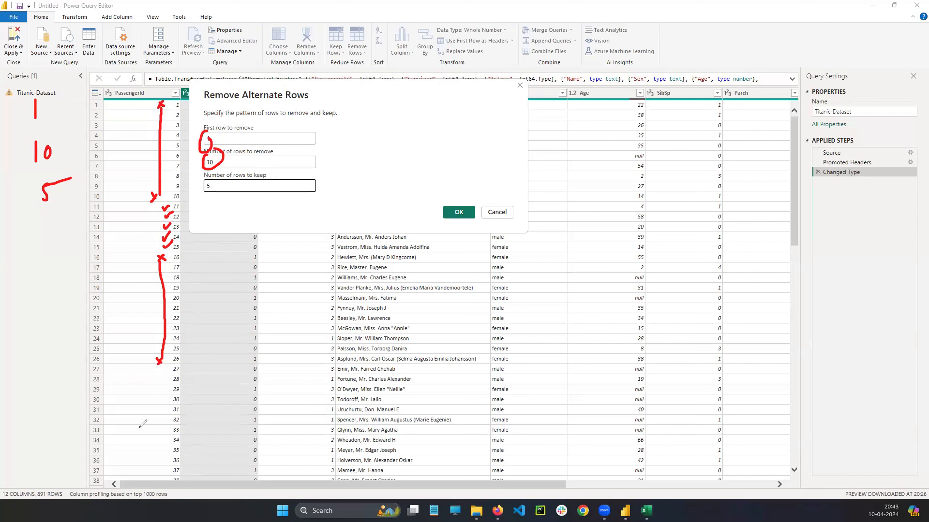
mouse_move(153, 370)
mouse_down()
mouse_move(163, 402)
mouse_move(149, 421)
mouse_move(159, 424)
mouse_move(148, 488)
mouse_up()
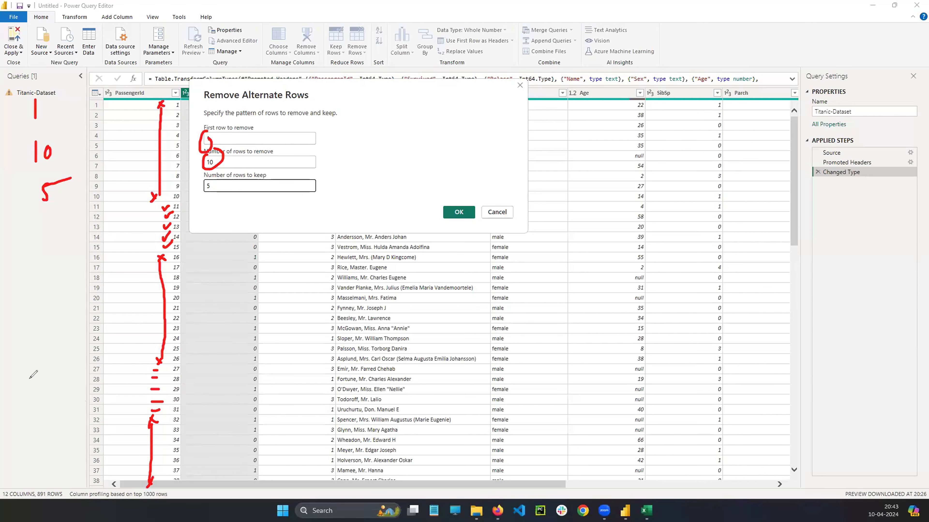
key(Escape)
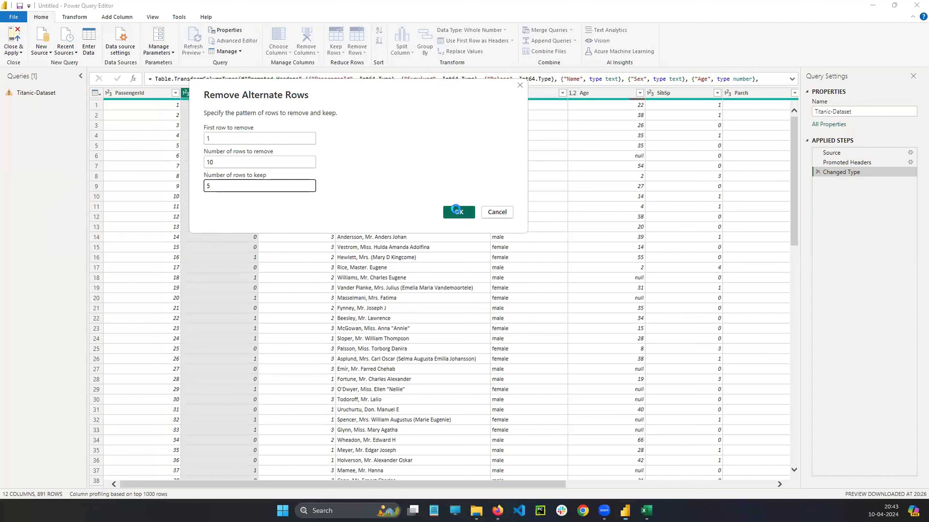
click(453, 210)
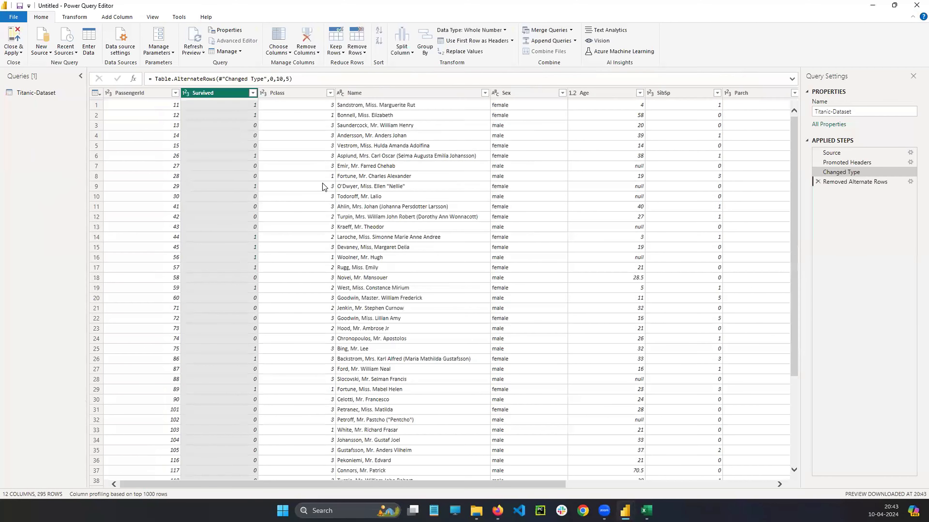
- Inspect the PassengerId values in rows 1, 5, 6, 10 and 11, and delete the Removed Alternate Rows step
click(169, 107)
click(170, 146)
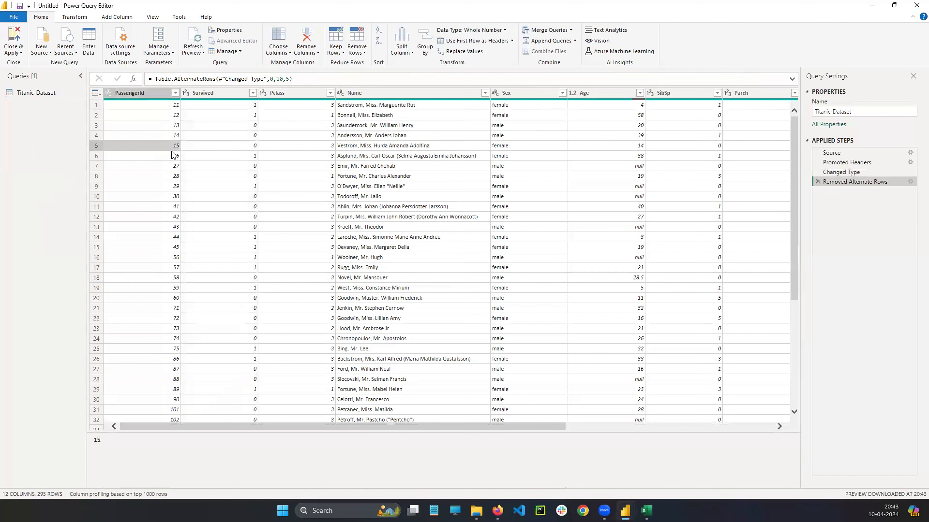
click(170, 158)
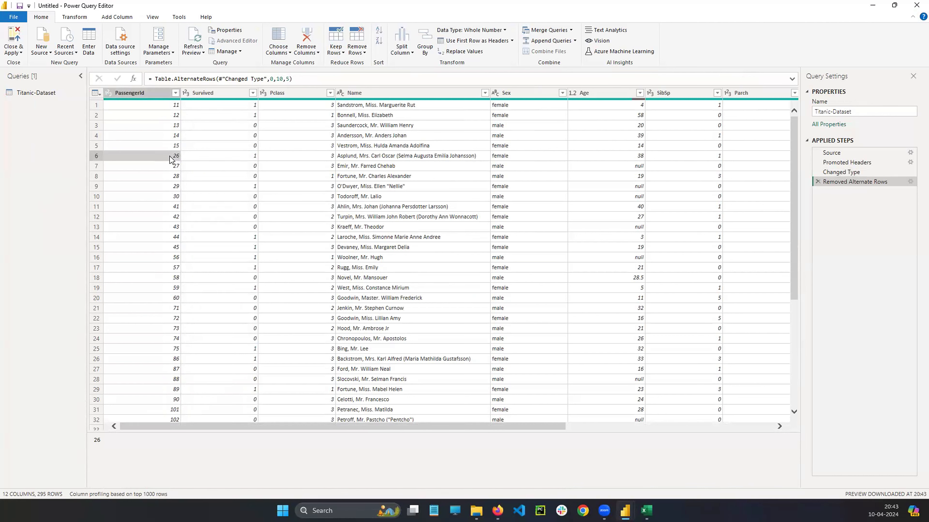
click(172, 198)
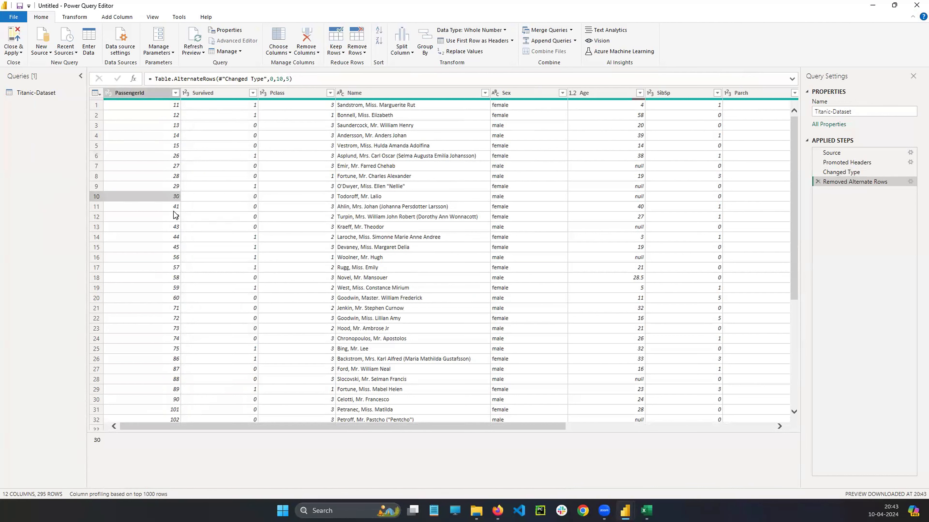
click(170, 208)
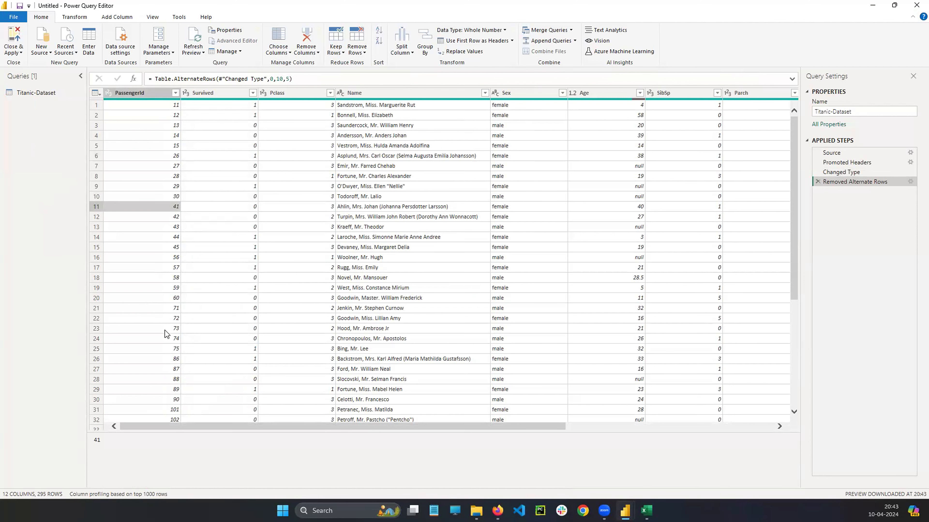
click(818, 181)
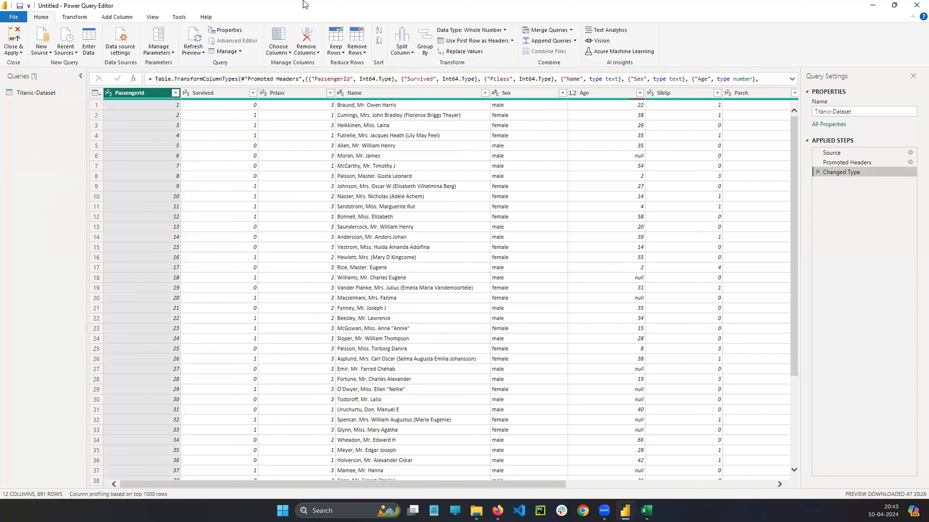
- Remove the rows with duplicate values in the PassengerId column
click(363, 51)
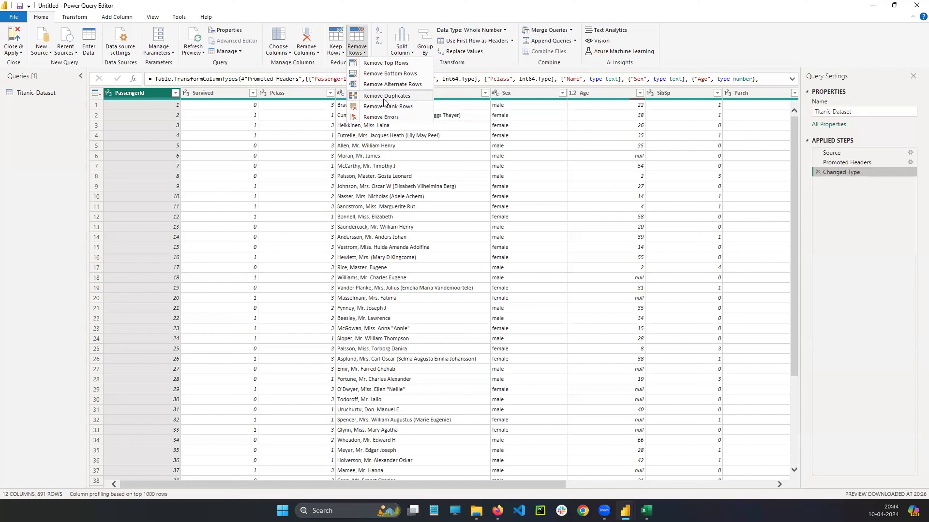
click(388, 96)
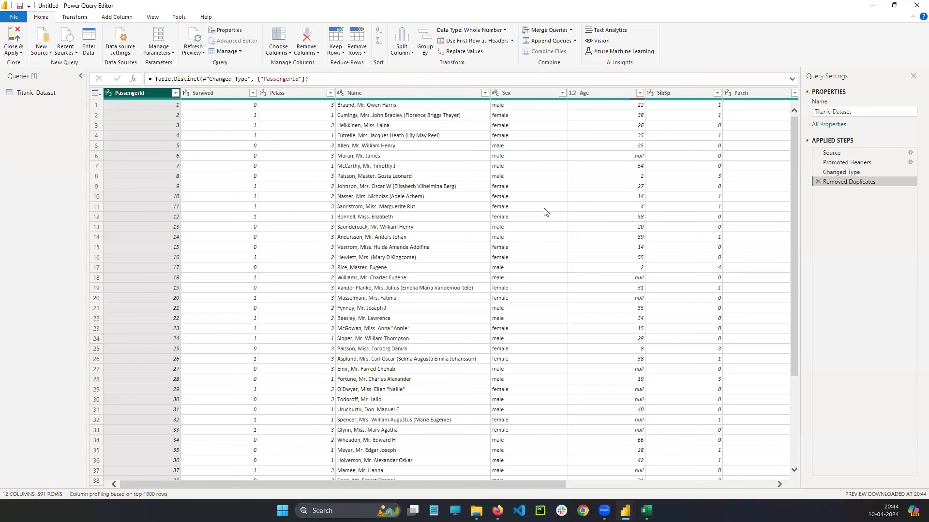
- Delete the Removed Duplicates step from the Titanic-Dataset query
click(817, 182)
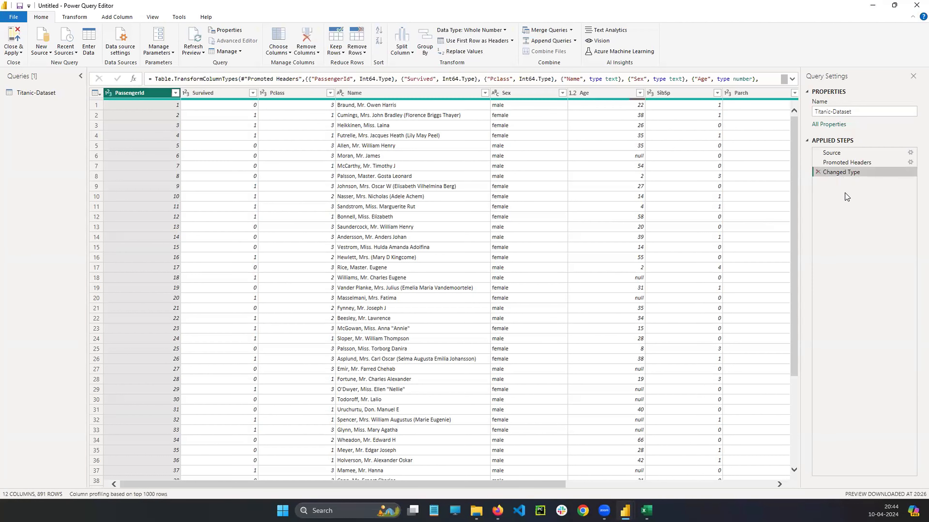
click(364, 50)
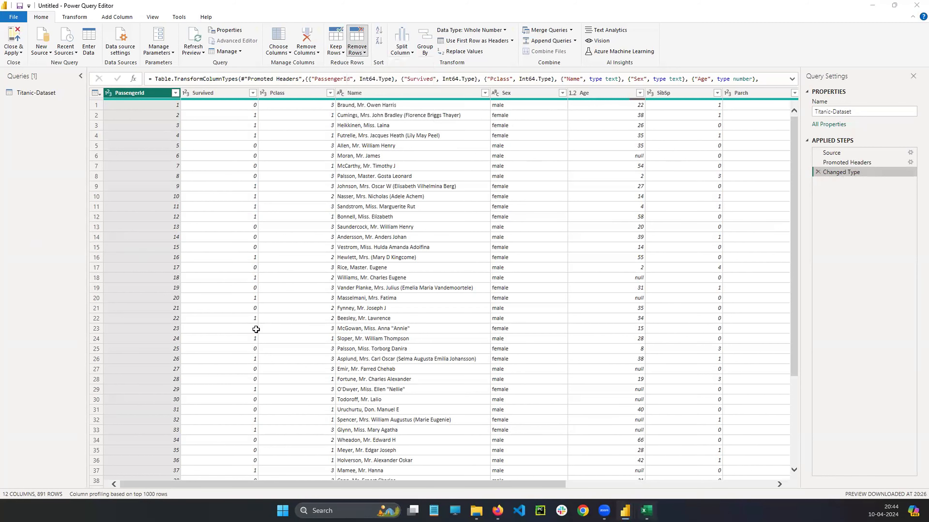
- Switch to the Titanic-Dataset sheet in Excel and mark the blank Age cells and their rows with freehand crosses and arrows
key(alt+Tab)
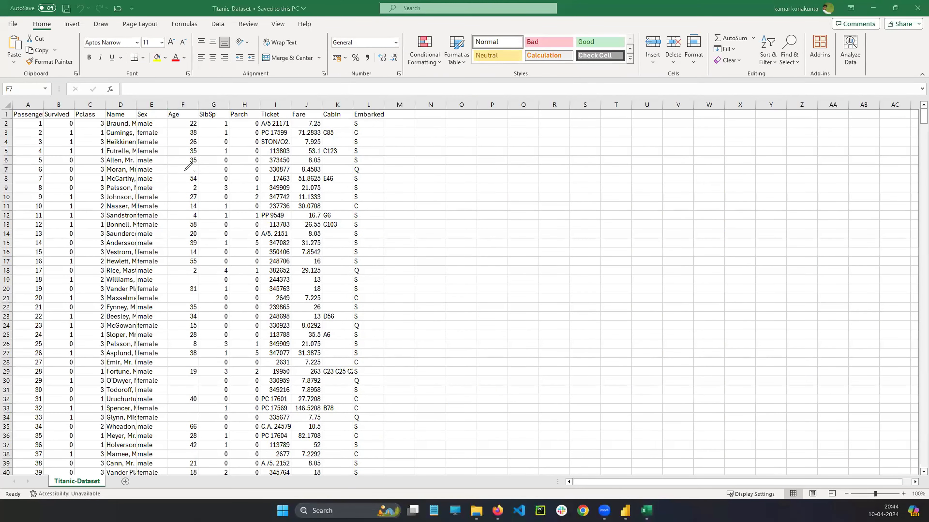
mouse_move(184, 166)
mouse_down()
mouse_move(195, 176)
mouse_move(183, 176)
mouse_up()
mouse_move(32, 173)
mouse_down()
mouse_move(177, 170)
mouse_move(167, 178)
mouse_up()
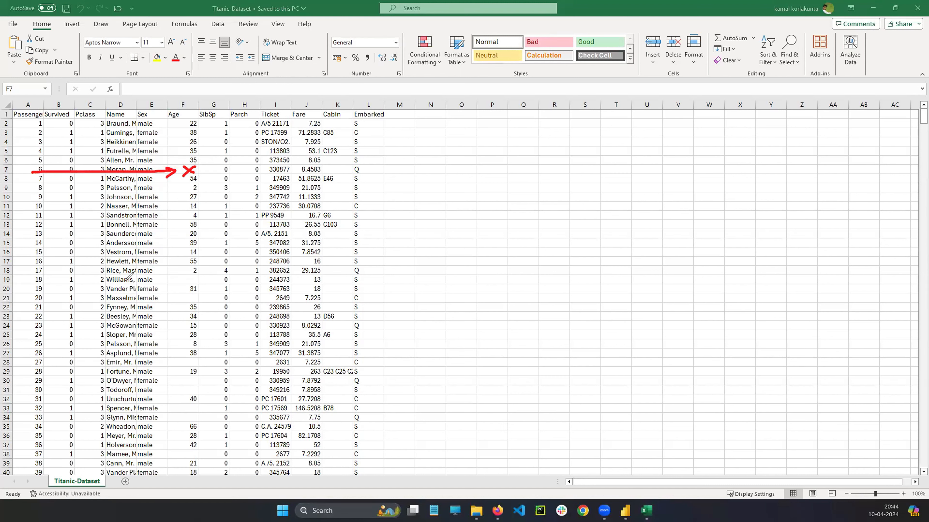
mouse_move(55, 281)
mouse_down()
mouse_move(199, 281)
mouse_move(186, 285)
mouse_move(198, 302)
mouse_move(190, 298)
mouse_up()
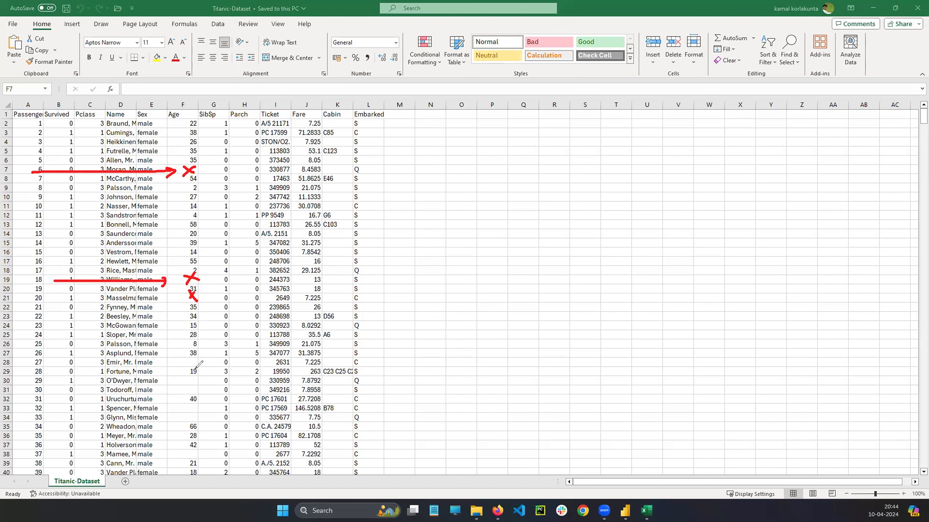
mouse_move(187, 358)
mouse_down()
mouse_move(197, 362)
mouse_move(188, 365)
mouse_move(196, 385)
mouse_move(186, 423)
mouse_up()
- Return to Power Query Editor and remove the blank rows from the Titanic-Dataset query
mouse_move(625, 511)
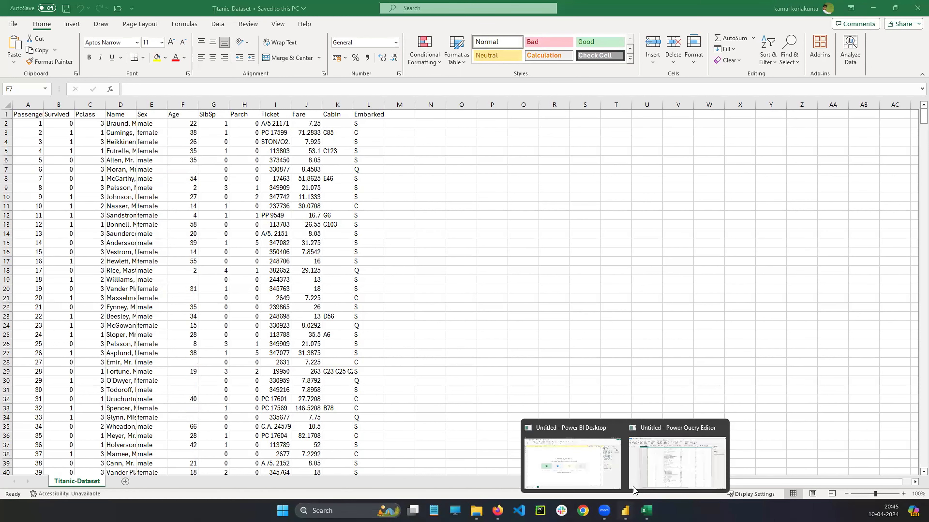
click(645, 461)
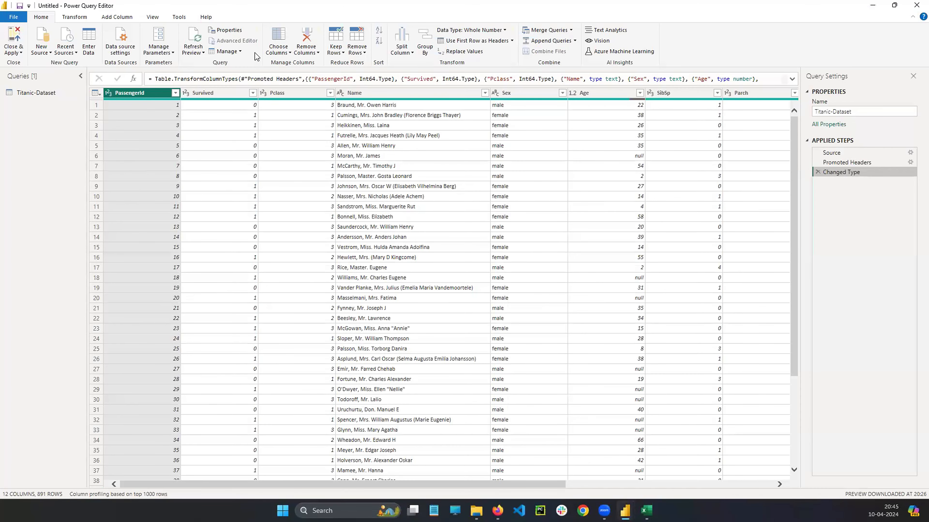
click(354, 48)
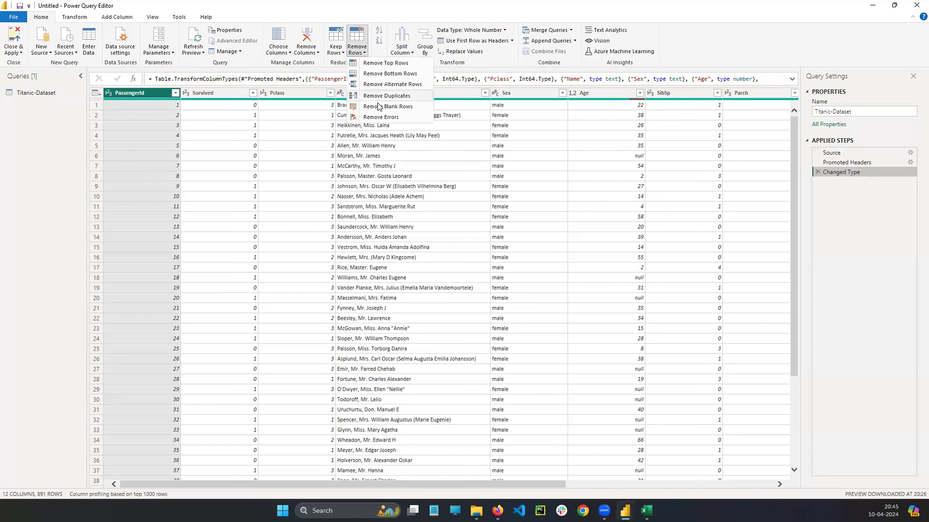
click(398, 107)
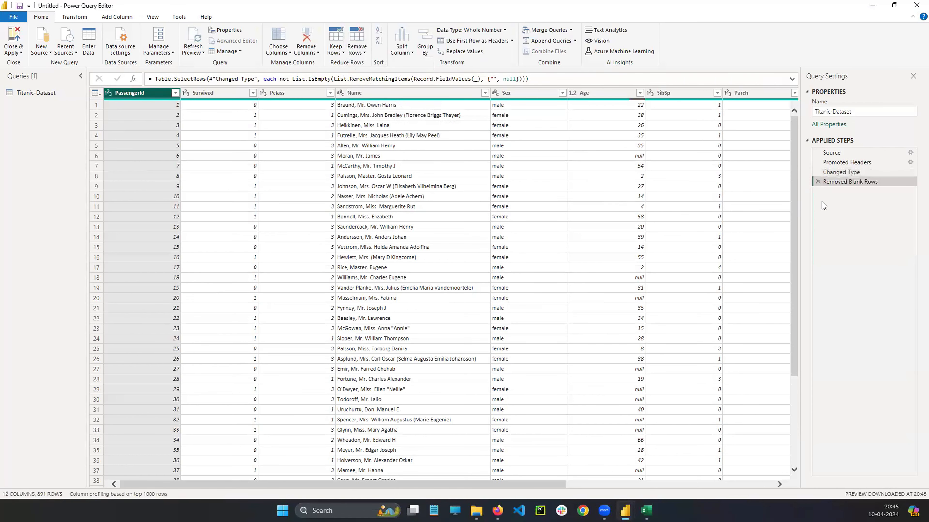
- Inspect the null value in row 6 and the rest of the Age column, and delete the Removed Blank Rows step
click(640, 158)
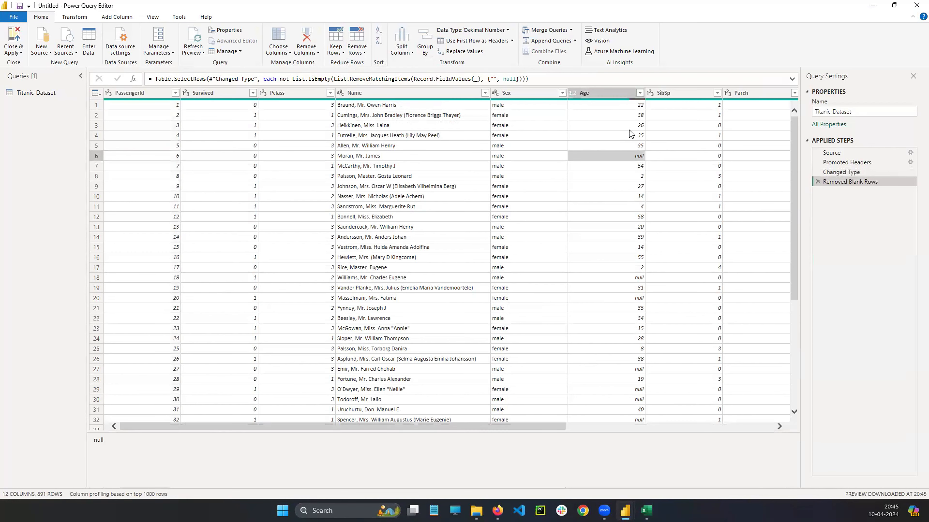
click(618, 95)
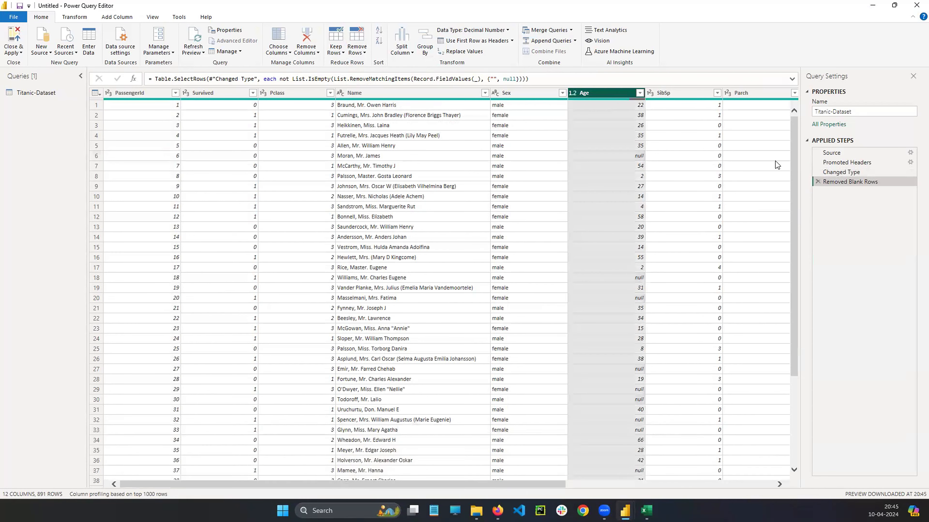
click(818, 181)
- Switch to the Titanic-Dataset sheet in Excel and sketch a three-column table with a header line beside the data
click(646, 510)
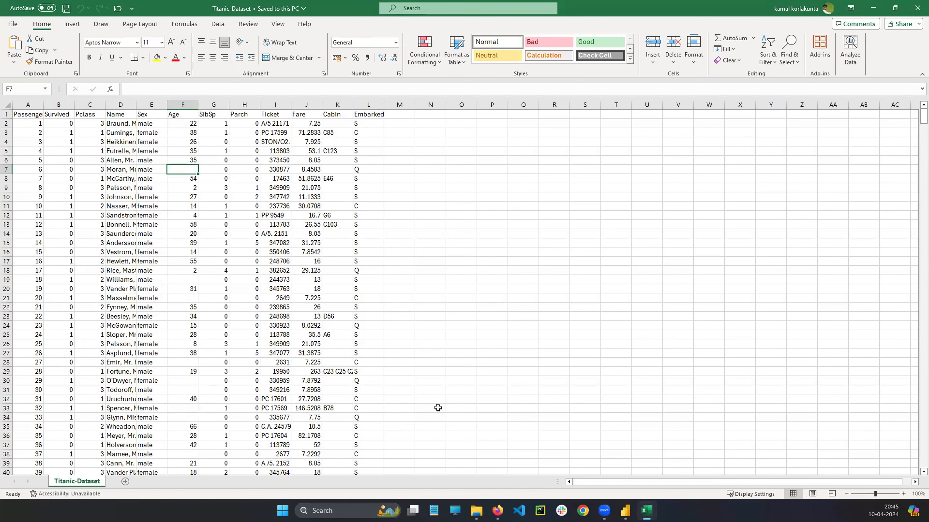
scroll(341, 286, down, 3)
scroll(340, 286, down, 4)
scroll(132, 202, up, 1)
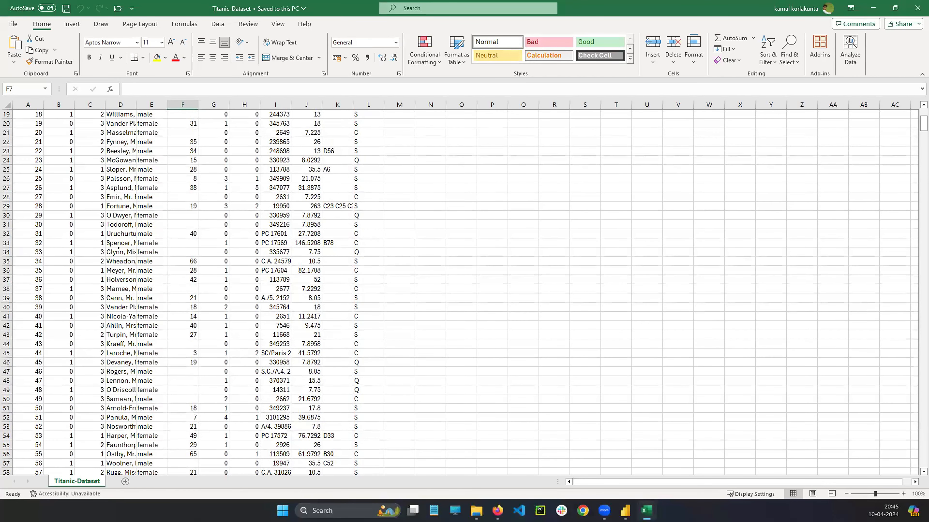
mouse_move(455, 110)
mouse_down()
mouse_move(450, 249)
mouse_move(697, 75)
mouse_move(643, 272)
mouse_move(479, 272)
mouse_up()
drag(450, 244, 478, 266)
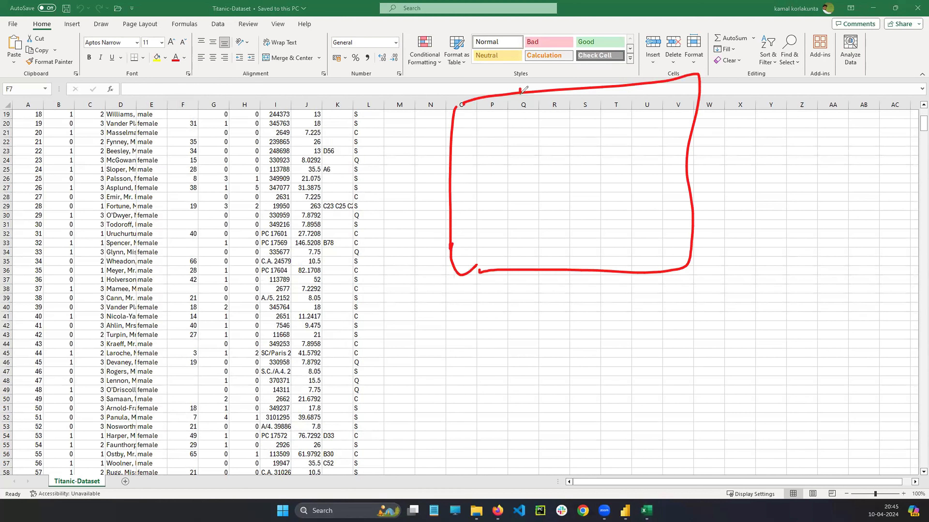
drag(519, 89, 522, 280)
drag(618, 85, 608, 272)
mouse_move(478, 139)
mouse_down()
mouse_move(462, 142)
mouse_move(686, 119)
mouse_up()
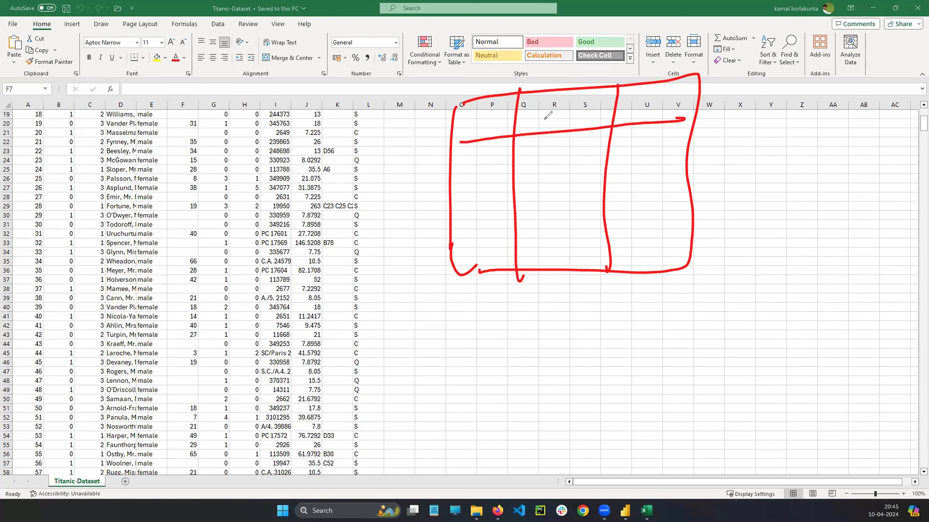
- Handwrite the headers Count, State and Region in the sketched table
mouse_move(481, 112)
mouse_down()
mouse_move(482, 131)
mouse_move(488, 121)
mouse_up()
drag(493, 116, 511, 112)
drag(509, 96, 512, 119)
drag(502, 106, 515, 103)
mouse_move(548, 98)
mouse_down()
mouse_move(535, 117)
mouse_move(571, 108)
mouse_up()
mouse_move(573, 94)
mouse_down()
mouse_move(570, 114)
mouse_move(589, 105)
mouse_up()
mouse_move(637, 98)
mouse_down()
mouse_move(633, 117)
mouse_move(645, 114)
mouse_up()
drag(652, 105, 674, 107)
mouse_move(677, 99)
mouse_down()
mouse_move(689, 96)
mouse_move(694, 110)
mouse_up()
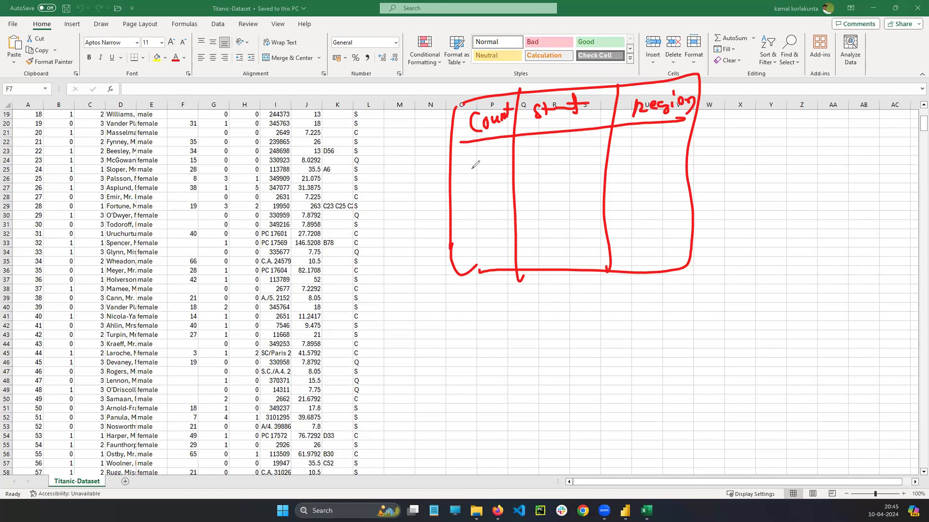
- Handwrite India, T.N and South in the first data row of the sketched table
drag(465, 161, 476, 157)
drag(471, 159, 475, 170)
drag(479, 162, 492, 163)
drag(496, 158, 511, 165)
drag(529, 152, 543, 151)
mouse_move(535, 151)
mouse_down()
mouse_move(533, 162)
mouse_move(556, 146)
mouse_up()
click(546, 154)
drag(555, 146, 566, 159)
drag(567, 160, 568, 143)
drag(637, 145, 628, 157)
mouse_move(644, 144)
mouse_down()
mouse_move(640, 151)
mouse_move(645, 145)
mouse_up()
drag(648, 144, 661, 147)
mouse_move(657, 144)
mouse_down()
mouse_move(669, 141)
mouse_move(671, 158)
mouse_up()
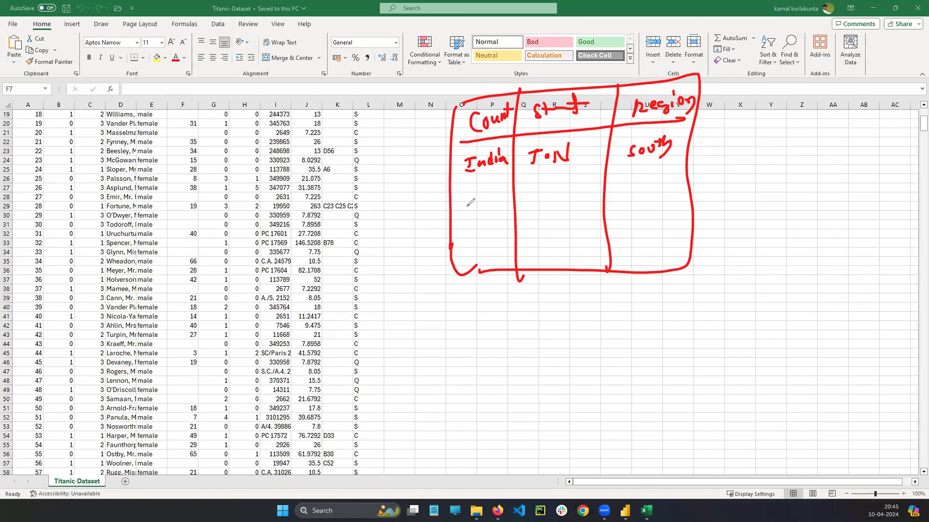
- Handwrite India, U.P and North in the second data row of the sketched table
drag(463, 204, 474, 202)
drag(469, 203, 471, 214)
mouse_move(472, 205)
mouse_down()
mouse_move(479, 214)
mouse_move(496, 208)
mouse_up()
click(492, 203)
mouse_move(501, 203)
mouse_down()
mouse_move(513, 210)
mouse_move(549, 188)
mouse_up()
mouse_move(554, 194)
mouse_down()
mouse_move(563, 194)
mouse_move(565, 217)
mouse_move(569, 207)
mouse_up()
mouse_move(617, 202)
mouse_down()
mouse_move(629, 183)
mouse_move(636, 196)
mouse_up()
drag(650, 182, 663, 183)
drag(667, 176, 679, 198)
click(682, 195)
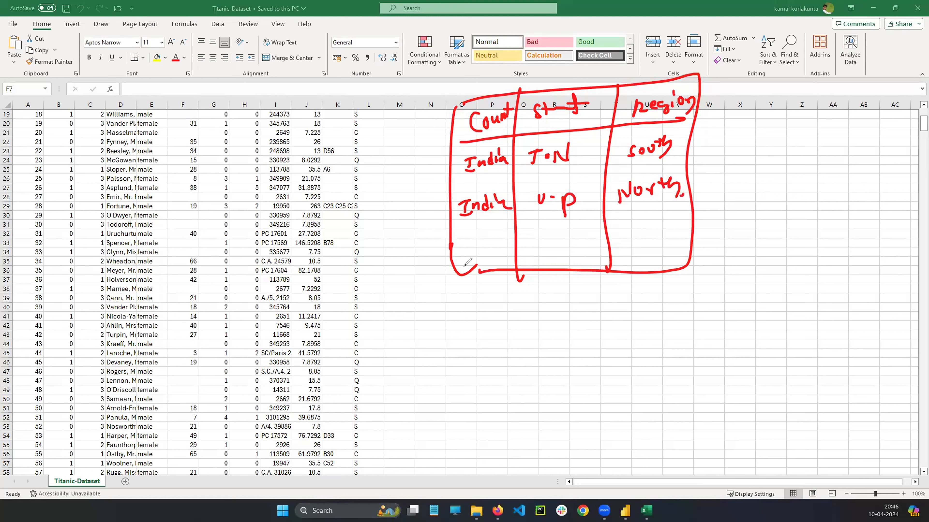
- Bracket the two filled rows, write "2 R | 3 columns" below the sketched table, and circle the row count
mouse_move(475, 292)
mouse_down()
mouse_move(468, 309)
mouse_move(483, 307)
mouse_up()
drag(481, 298, 476, 319)
mouse_move(435, 168)
mouse_down()
mouse_move(449, 124)
mouse_move(444, 233)
mouse_up()
mouse_move(486, 340)
mouse_down()
mouse_move(489, 354)
mouse_move(531, 357)
mouse_move(553, 344)
mouse_up()
mouse_move(574, 338)
mouse_down()
mouse_move(620, 322)
mouse_move(631, 298)
mouse_move(642, 324)
mouse_up()
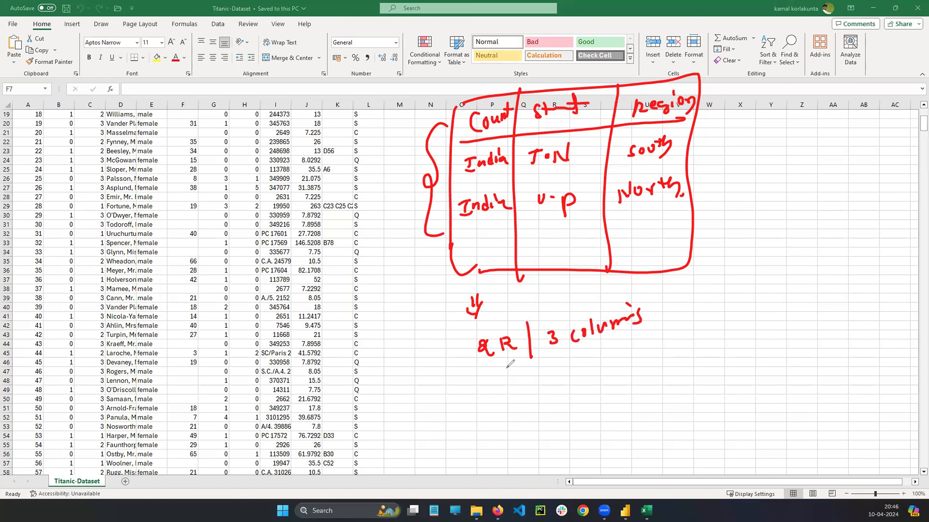
drag(490, 324, 507, 317)
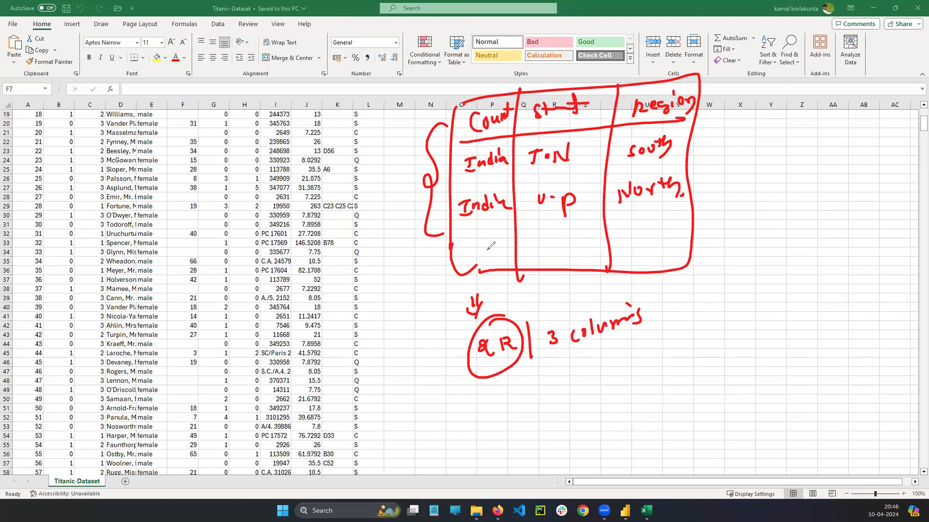
- Add an arrow below the circled row count and write "3 R | 3 column" beneath it
drag(541, 369, 540, 392)
mouse_move(549, 372)
mouse_down()
mouse_move(520, 433)
mouse_move(550, 432)
mouse_up()
drag(572, 387, 566, 428)
drag(581, 401, 596, 412)
mouse_move(609, 393)
mouse_down()
mouse_move(631, 399)
mouse_move(642, 384)
mouse_up()
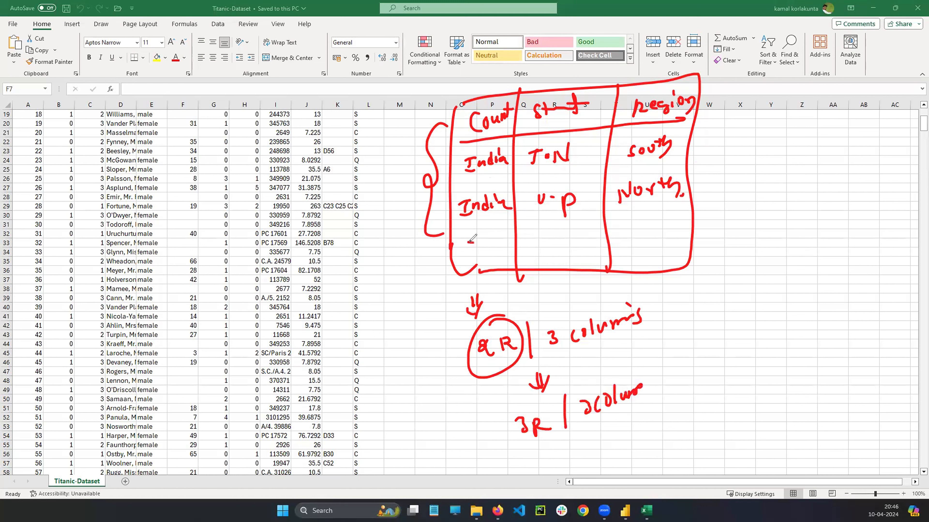
- Draw a double-headed arrow across the empty third row, number the rows 1, 2 and 3, and circle the 3
mouse_move(471, 245)
mouse_down()
mouse_move(646, 240)
mouse_move(637, 249)
mouse_move(478, 258)
mouse_up()
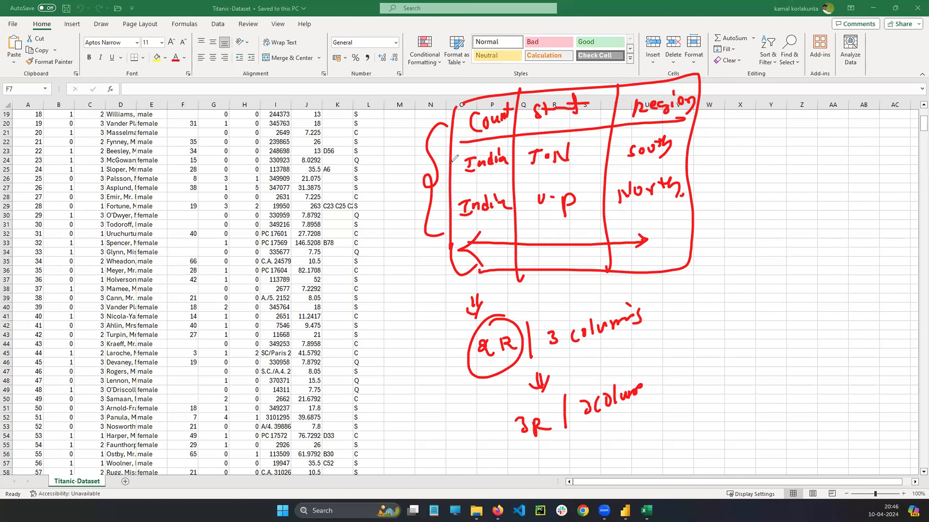
drag(445, 160, 444, 167)
drag(439, 203, 448, 211)
drag(466, 152, 459, 150)
mouse_move(437, 243)
mouse_down()
mouse_move(445, 253)
mouse_move(436, 261)
mouse_move(451, 253)
mouse_up()
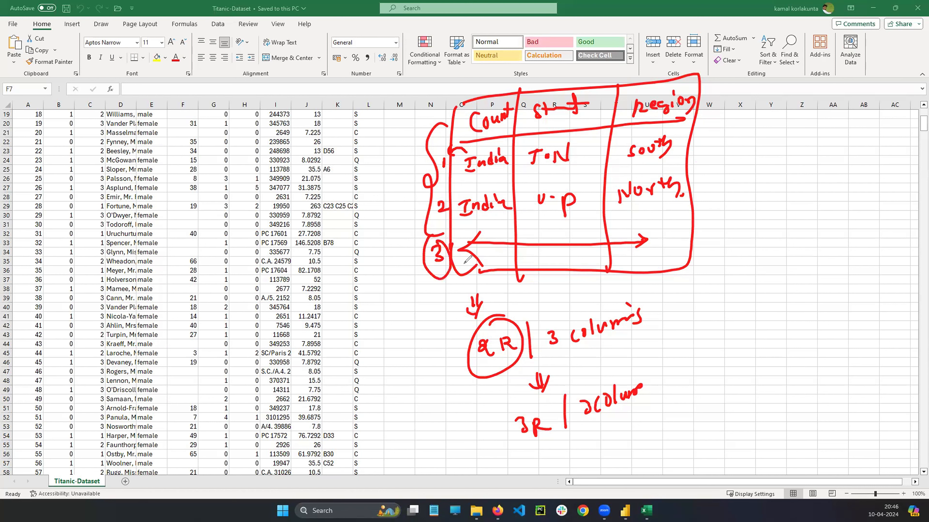
- Dot the three empty cells of row 3, label the row "Blank data", and link its cells with arcs
click(500, 253)
click(558, 253)
click(647, 249)
drag(671, 257, 718, 253)
mouse_move(702, 248)
mouse_down()
mouse_move(714, 263)
mouse_move(775, 245)
mouse_move(783, 256)
mouse_move(821, 238)
mouse_move(829, 252)
mouse_up()
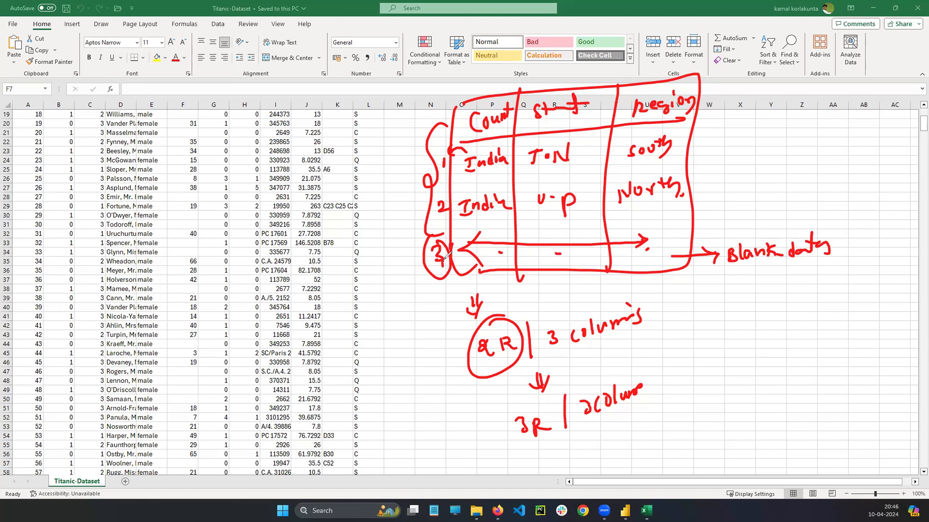
drag(446, 257, 631, 277)
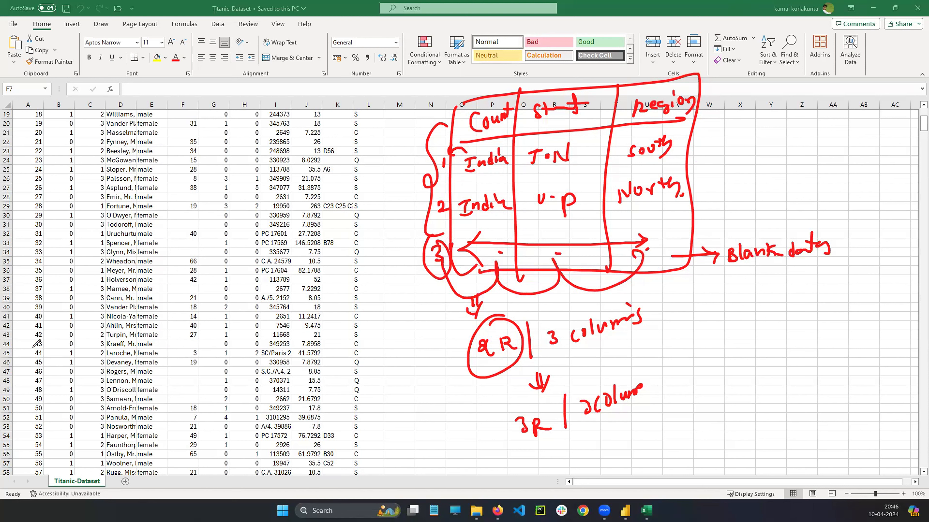
- Clear the sketch and switch back to Power Query Editor
key(Escape)
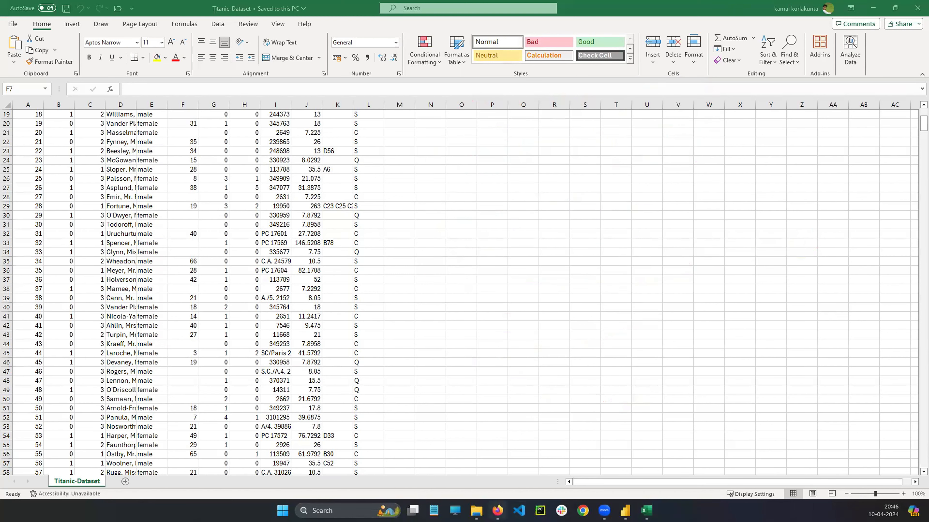
mouse_move(625, 511)
click(684, 462)
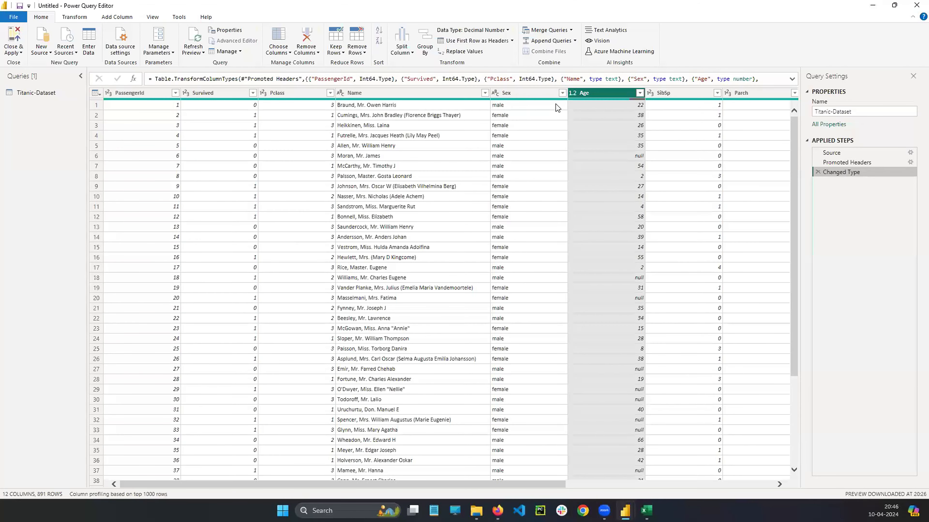
- Select the PassengerId column, apply Remove Blank Rows again, and delete the resulting step
click(124, 93)
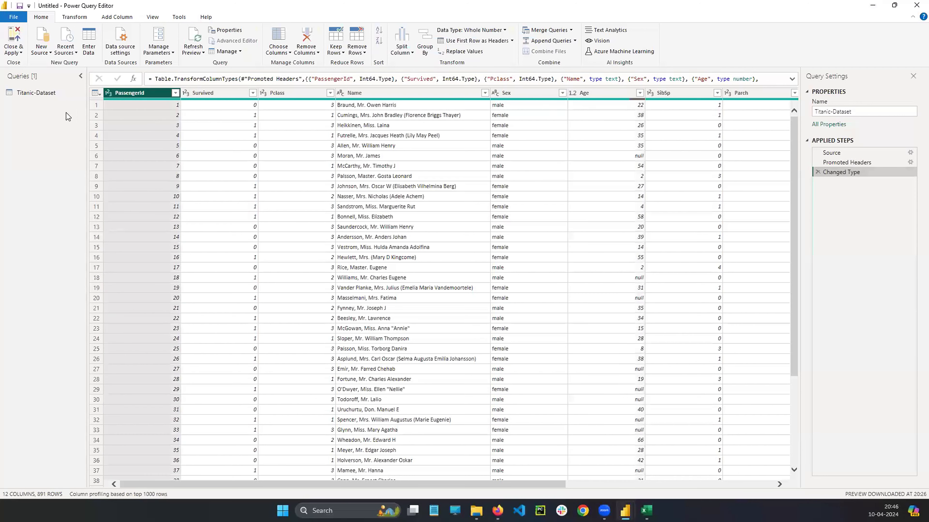
click(357, 47)
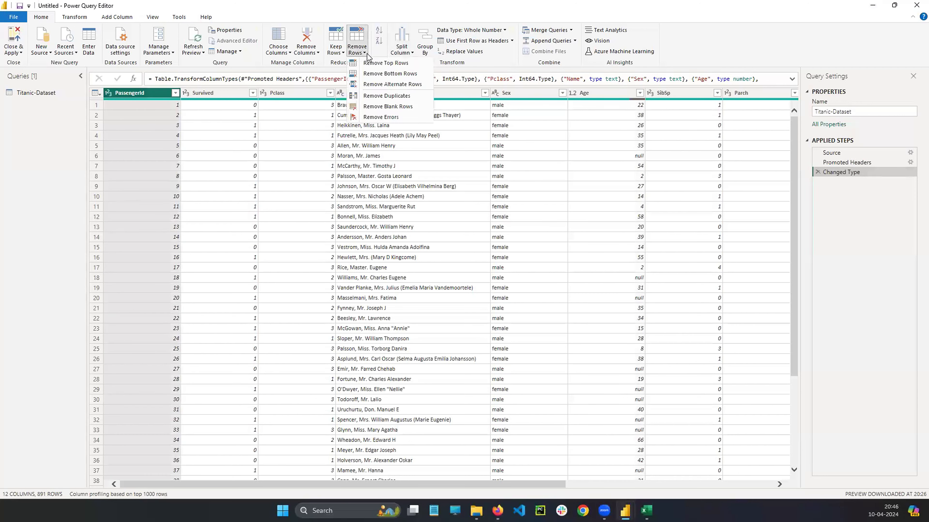
click(382, 106)
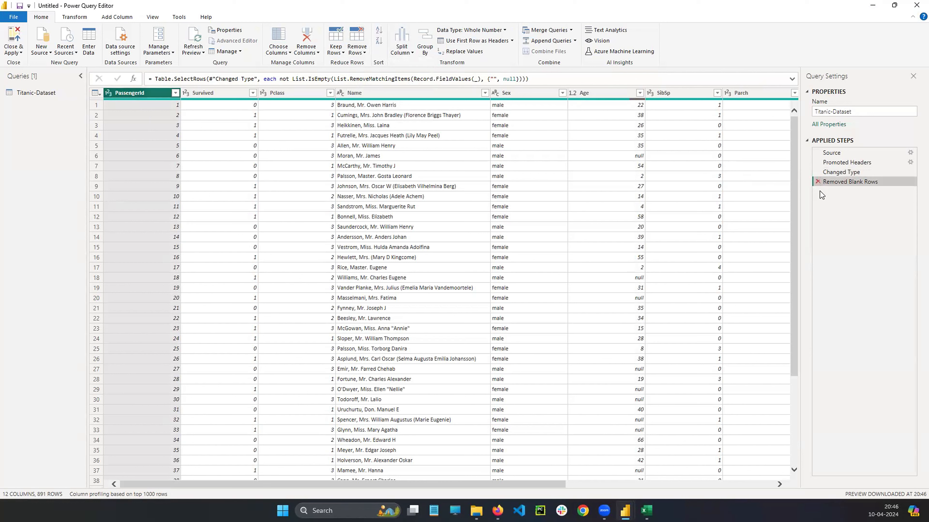
click(818, 182)
- Open the Remove Rows options and point out Remove Errors
click(356, 55)
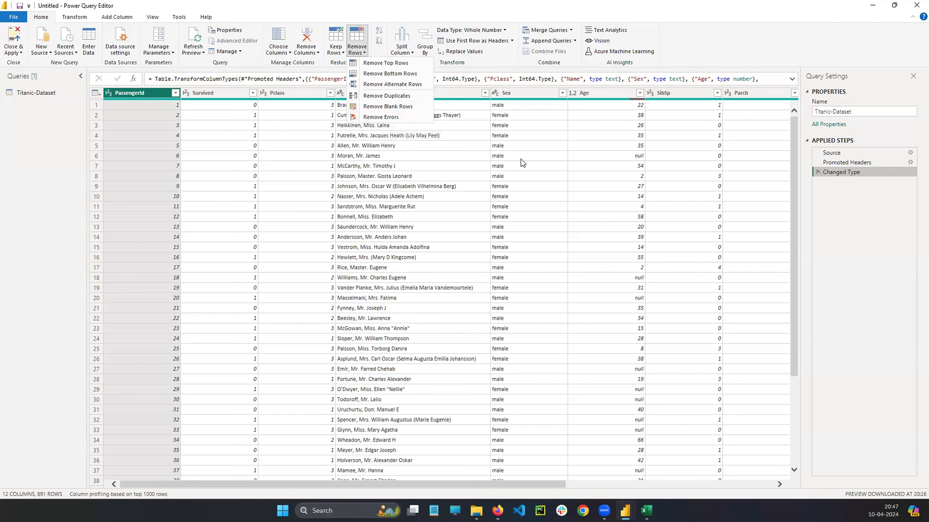
click(59, 170)
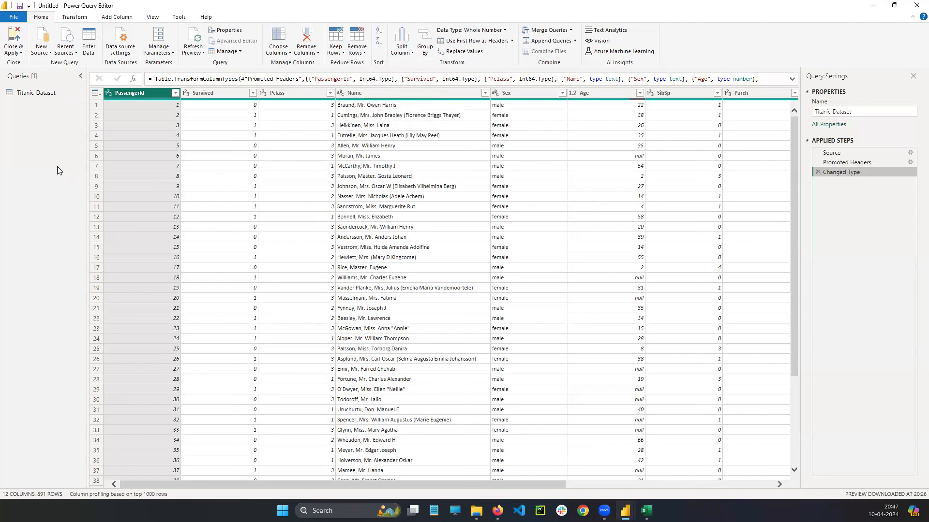
click(357, 47)
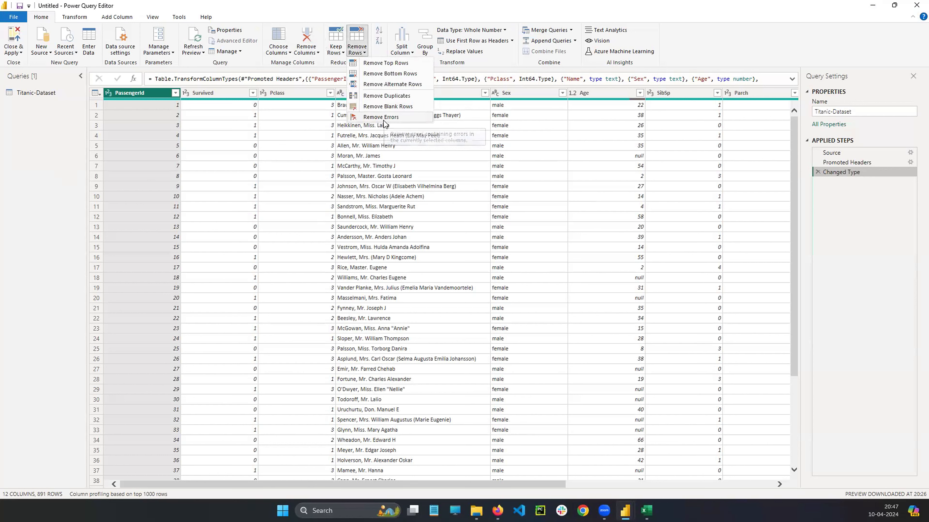
click(32, 234)
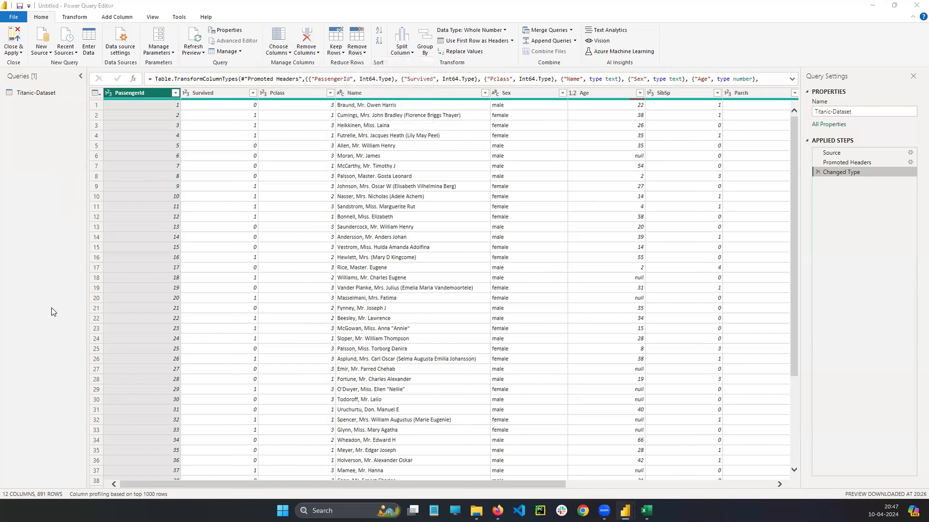
mouse_move(322, 20)
mouse_down()
mouse_move(350, 84)
mouse_move(374, 67)
mouse_up()
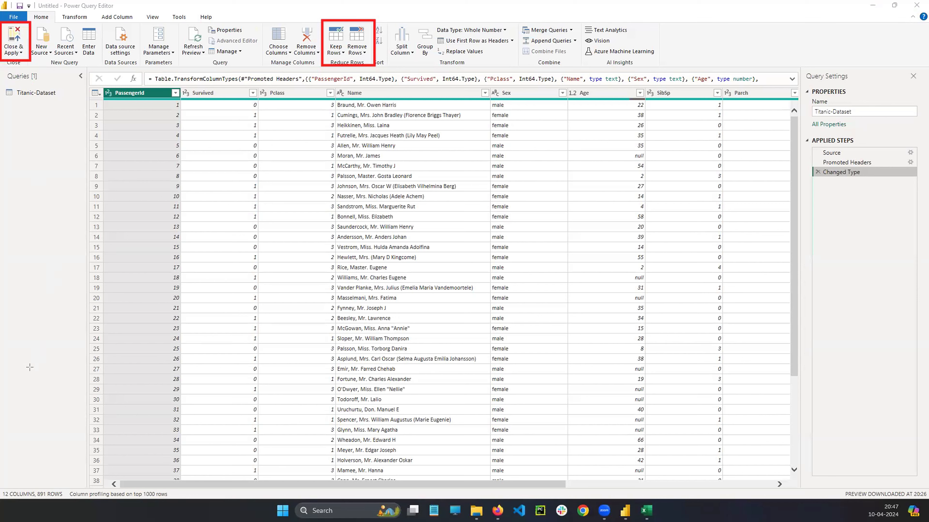
key(Escape)
mouse_move(623, 510)
click(569, 473)
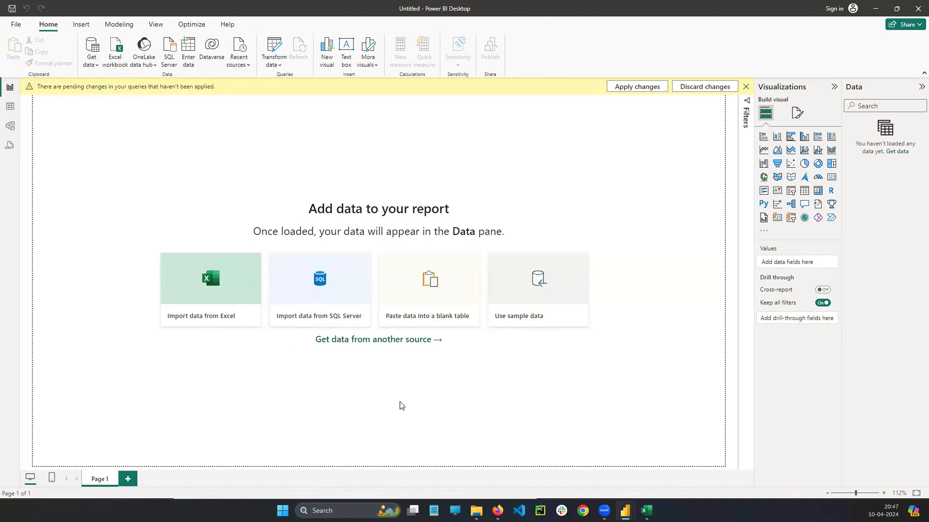
mouse_move(633, 500)
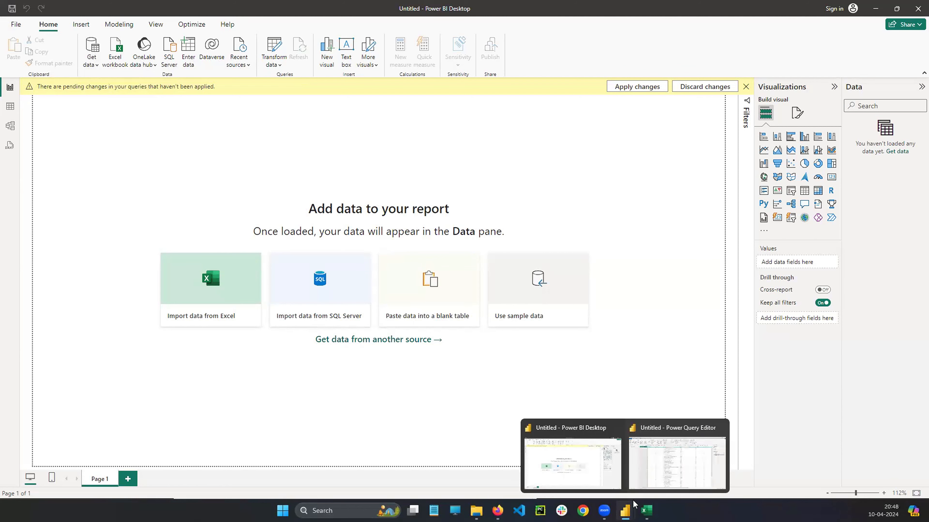
click(659, 467)
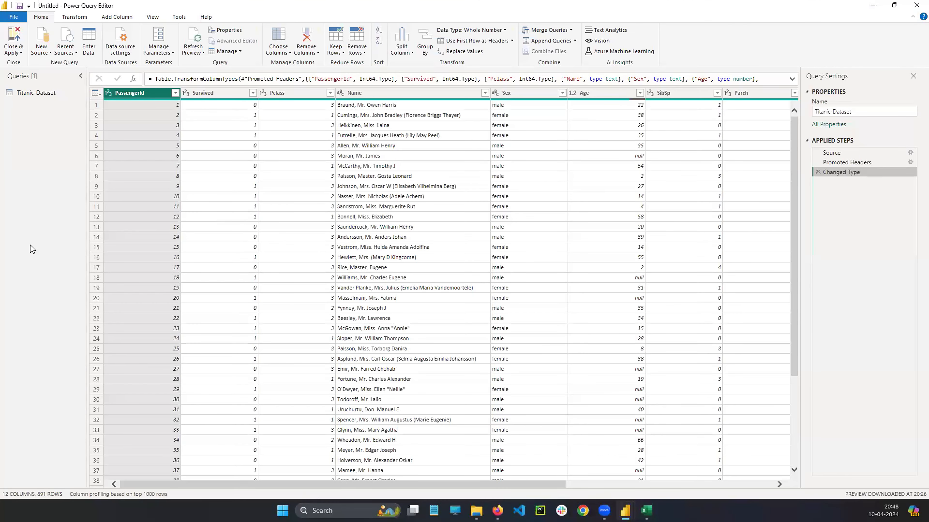
drag(121, 87, 788, 472)
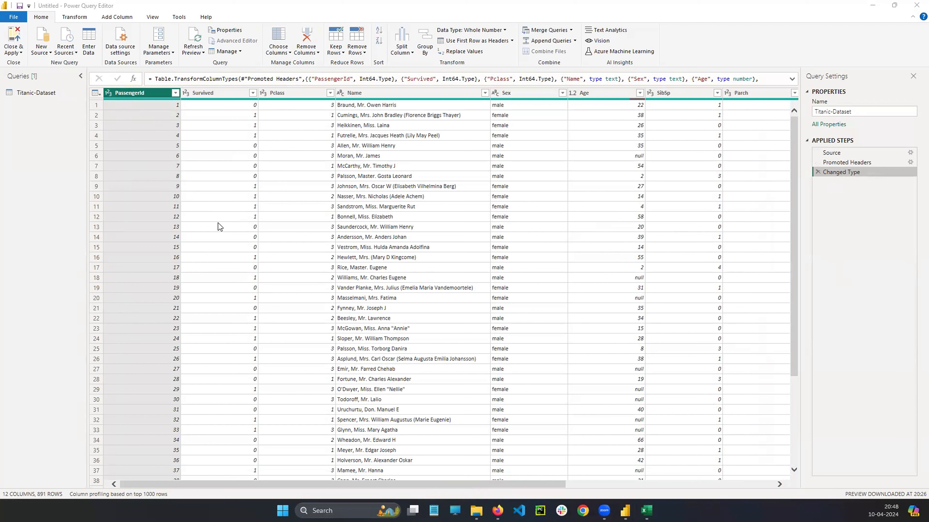
- Leave the query editor without applying changes, then import the Titanic-Dataset CSV file again for transformation
click(917, 5)
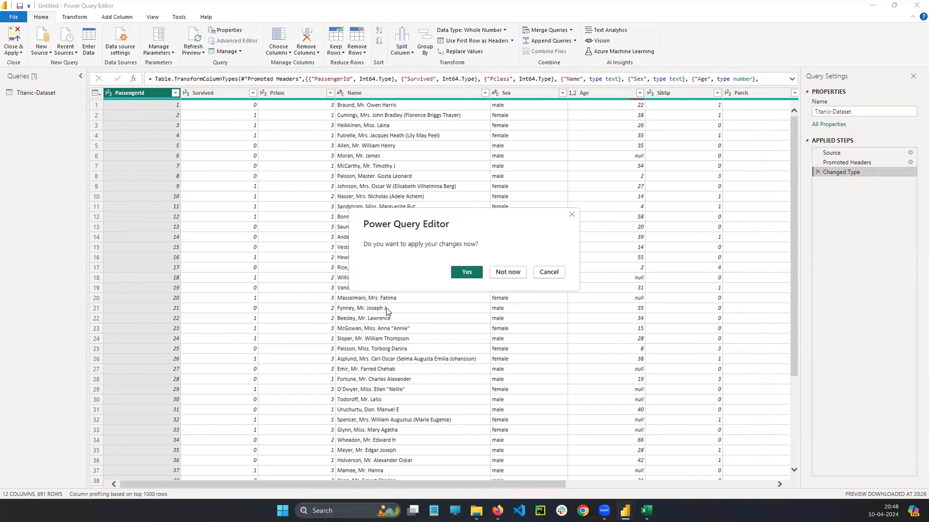
click(508, 272)
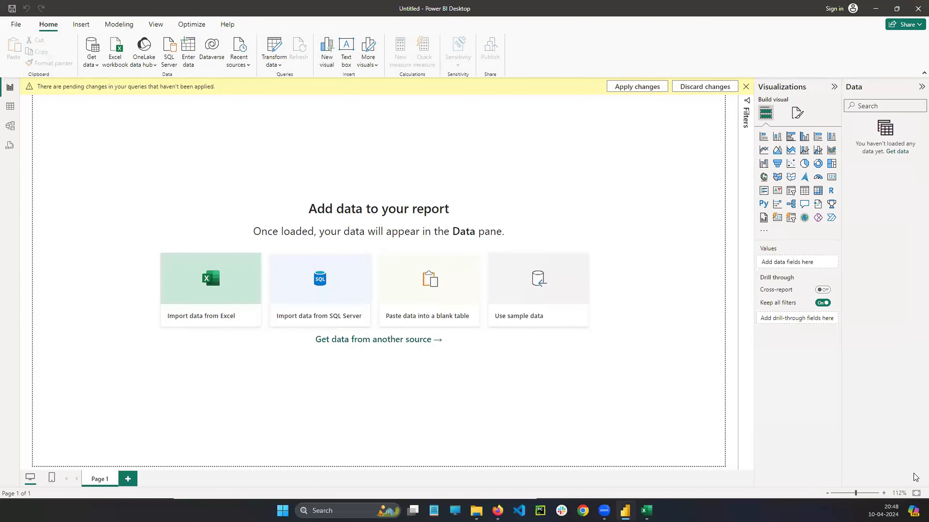
click(92, 51)
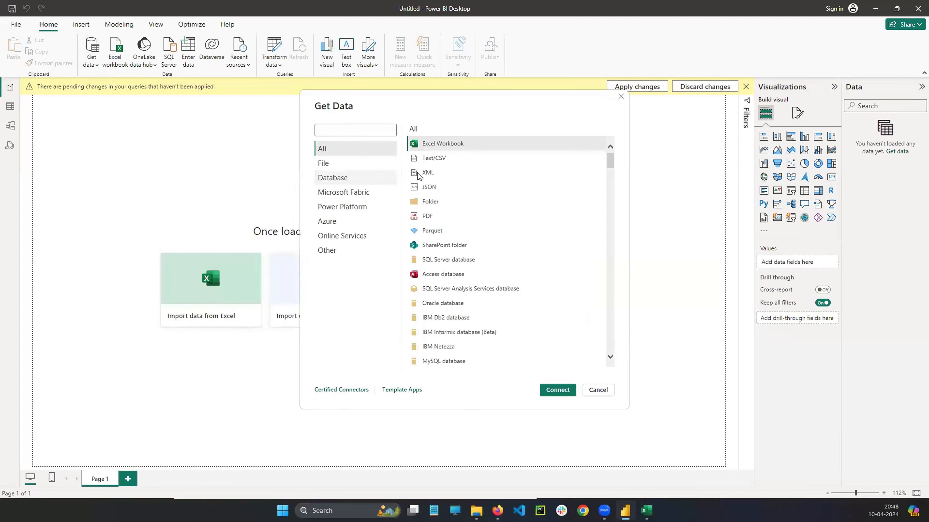
click(550, 389)
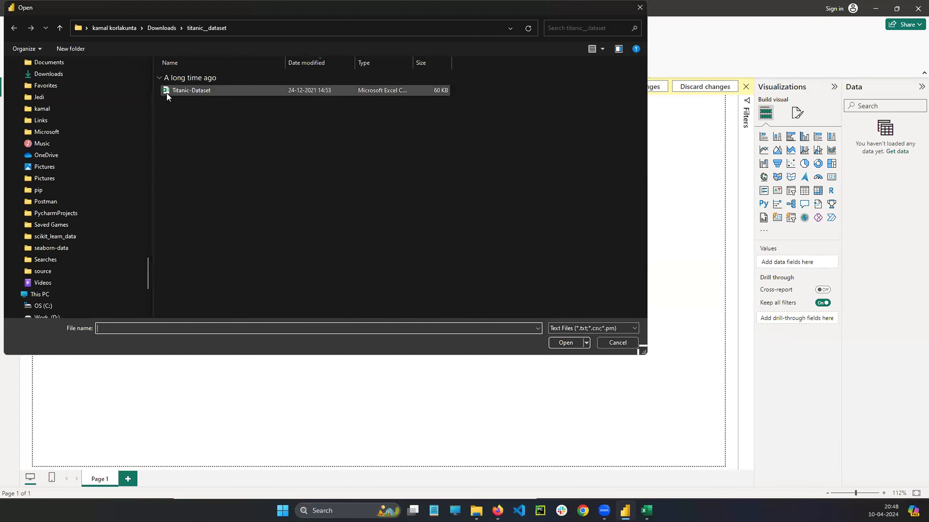
click(168, 91)
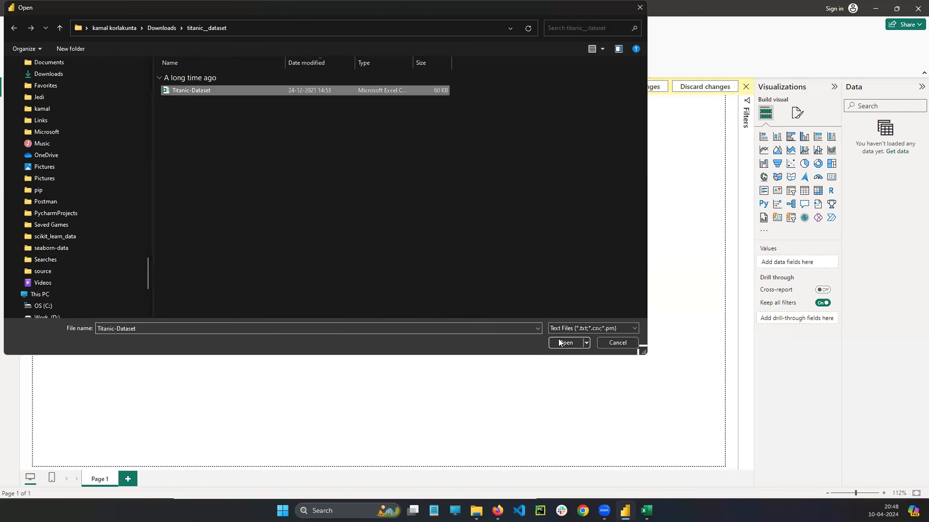
click(565, 342)
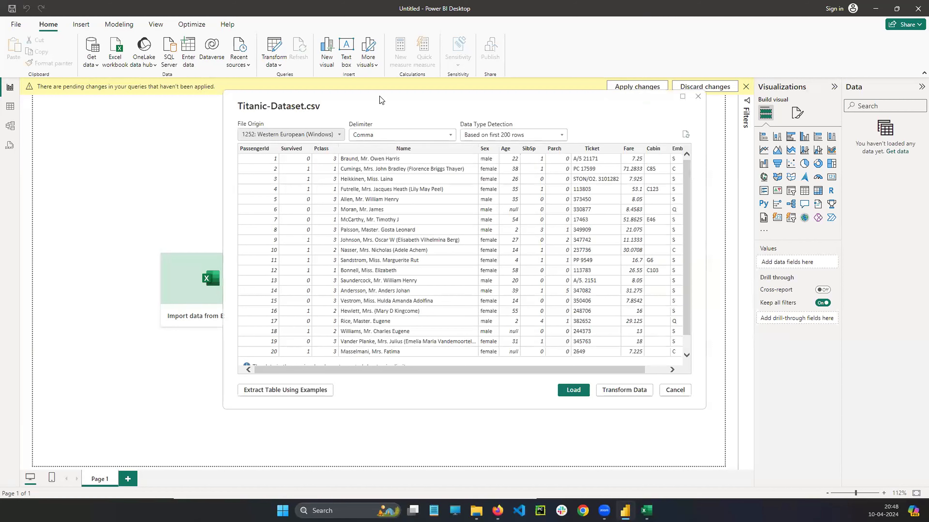
drag(379, 97, 350, 72)
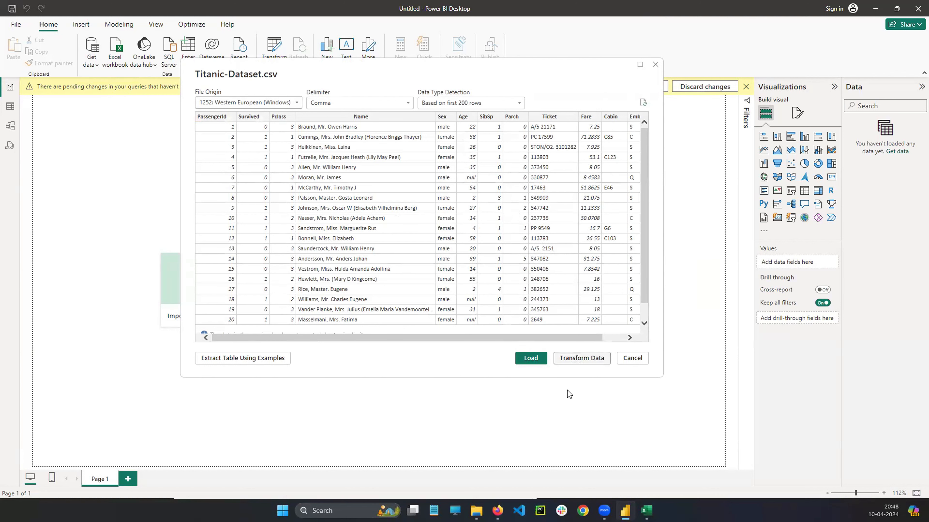
click(578, 359)
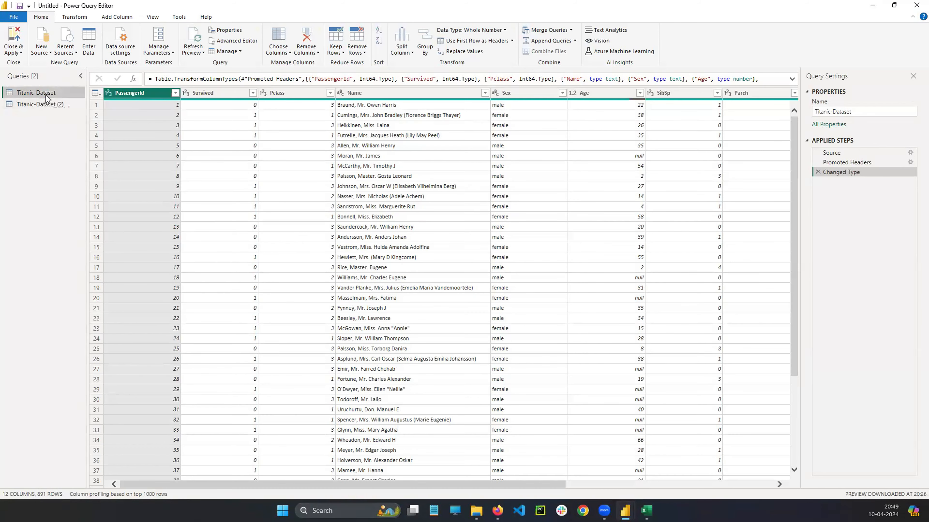
- Delete the original Titanic-Dataset query and select the Titanic-Dataset (2) query
click(46, 102)
right_click(45, 96)
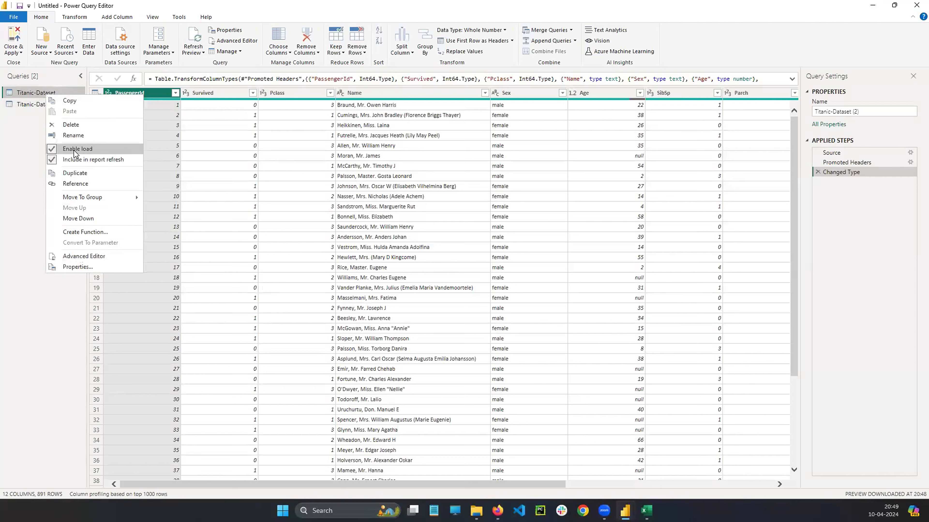
click(71, 125)
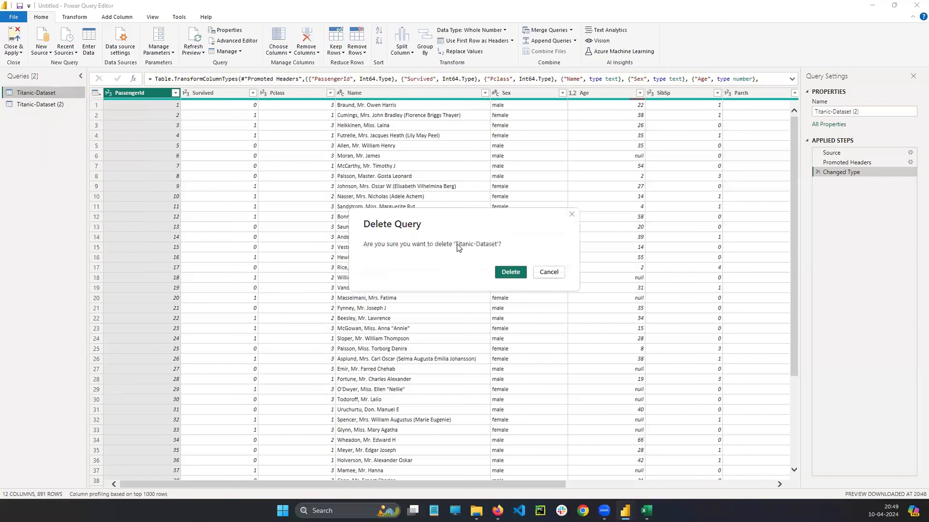
click(516, 273)
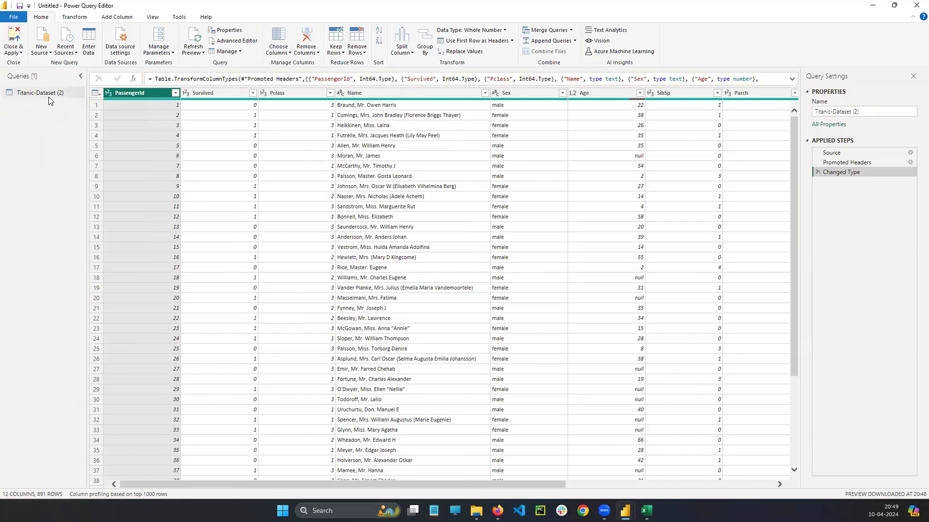
click(49, 95)
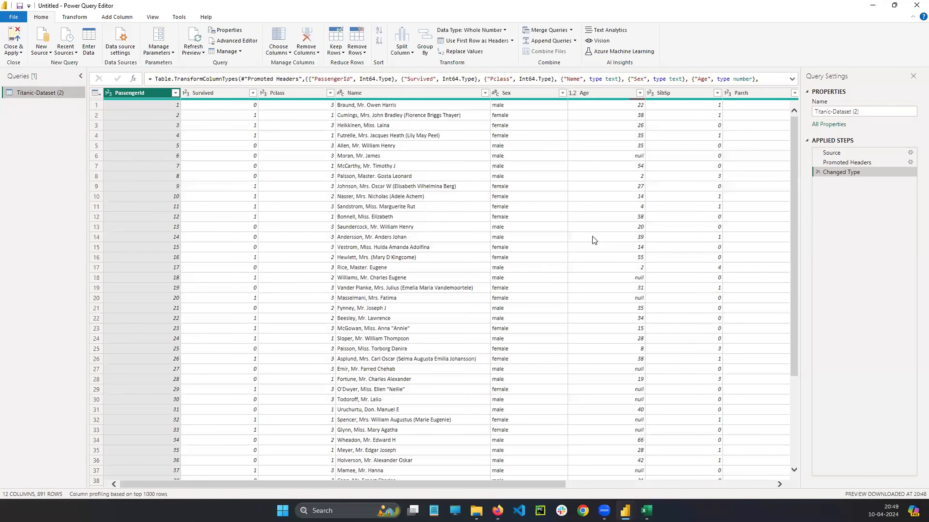
- Examine the table's rows and columns, especially the blank cells and filter values of the Cabin column
scroll(593, 236, down, 4)
scroll(636, 254, up, 4)
scroll(792, 136, up, 1)
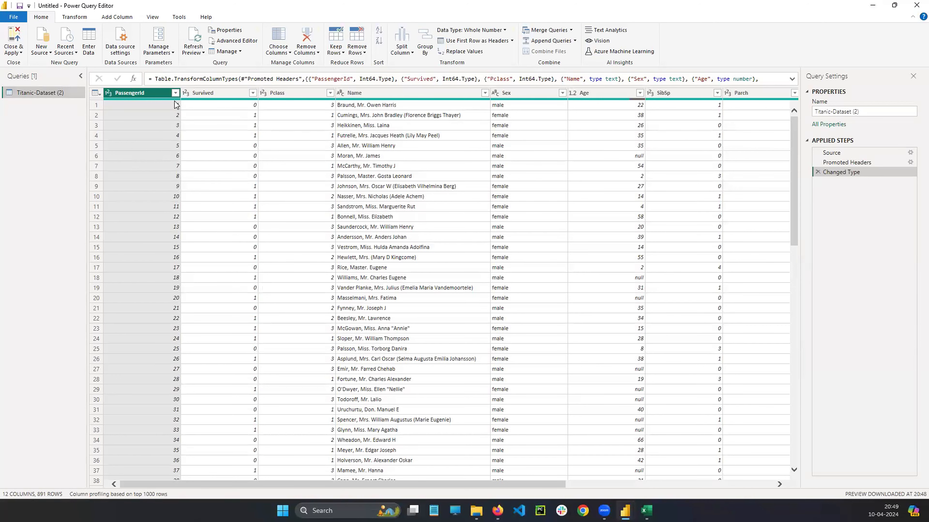
drag(513, 484, 782, 478)
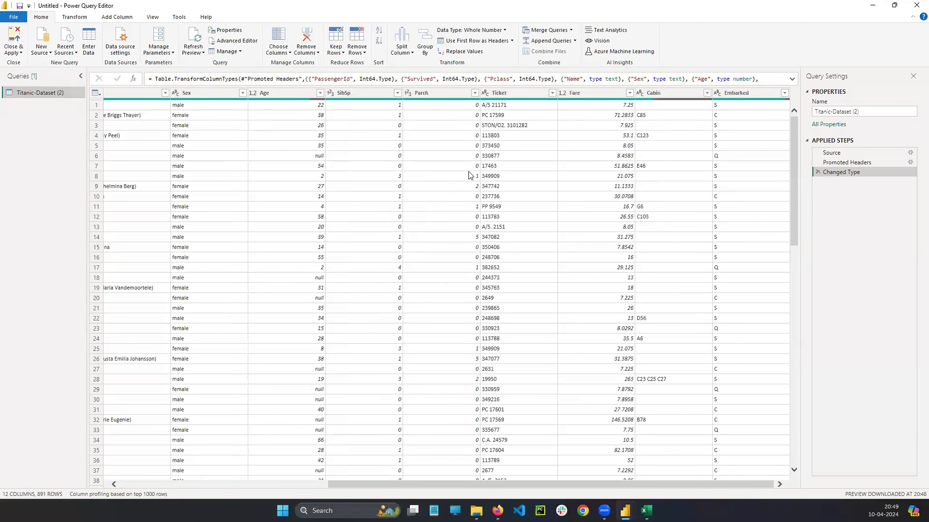
click(650, 109)
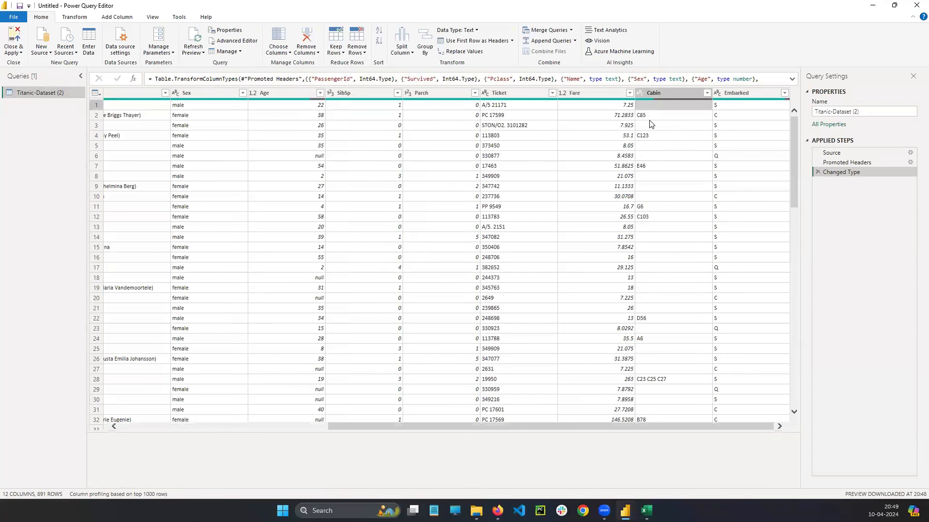
click(643, 125)
click(647, 150)
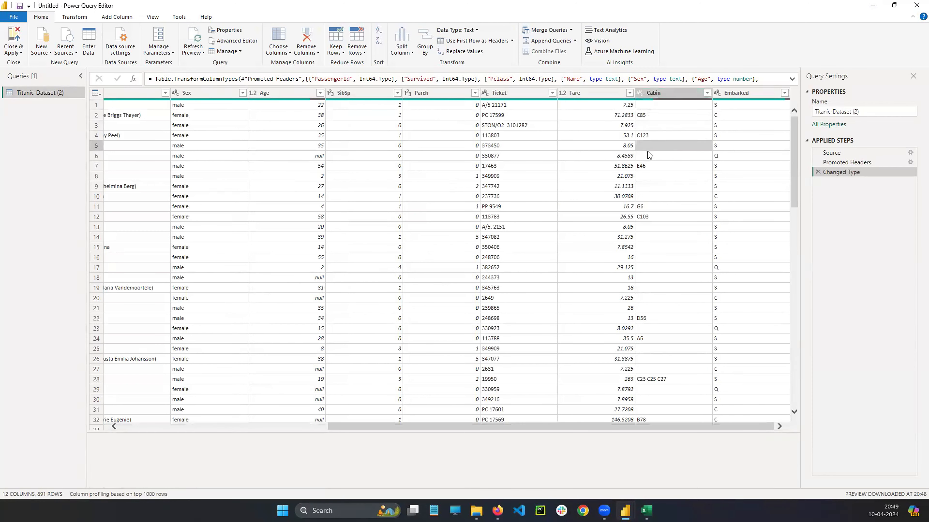
click(647, 157)
click(648, 168)
click(655, 94)
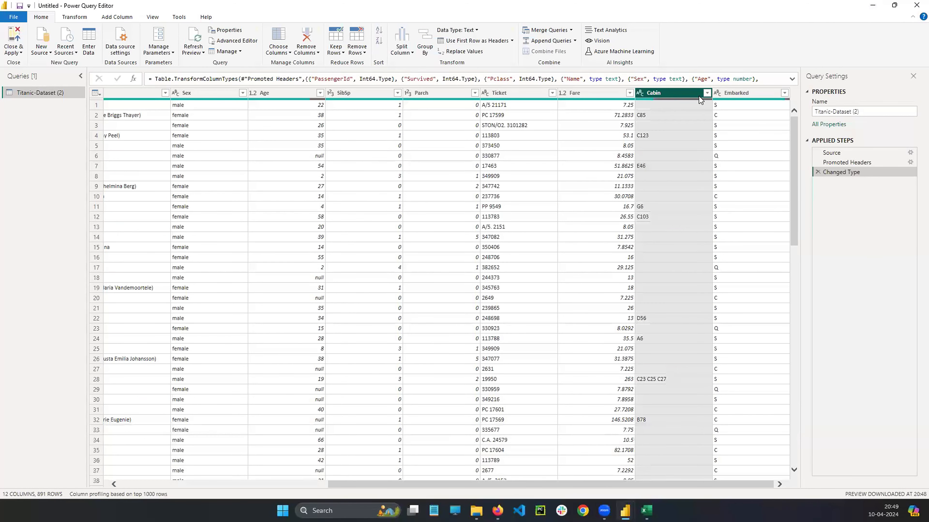
click(707, 93)
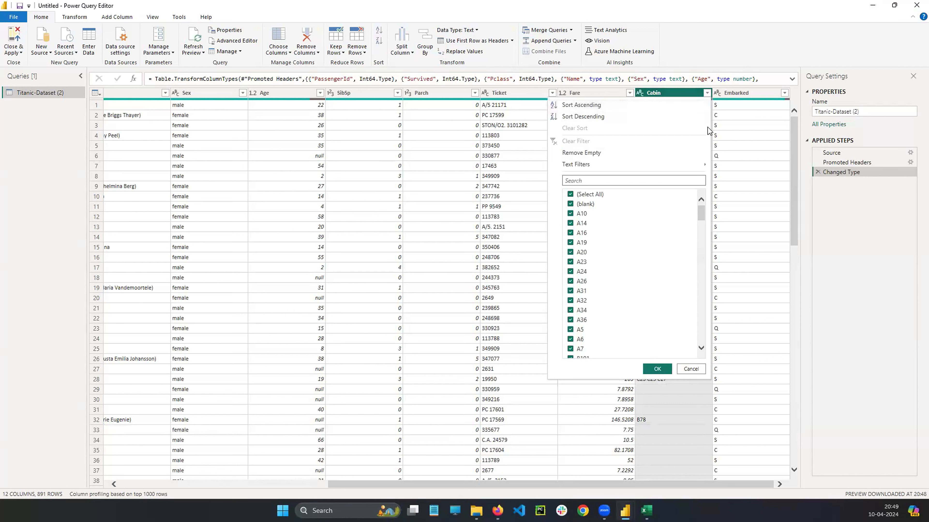
right_click(660, 93)
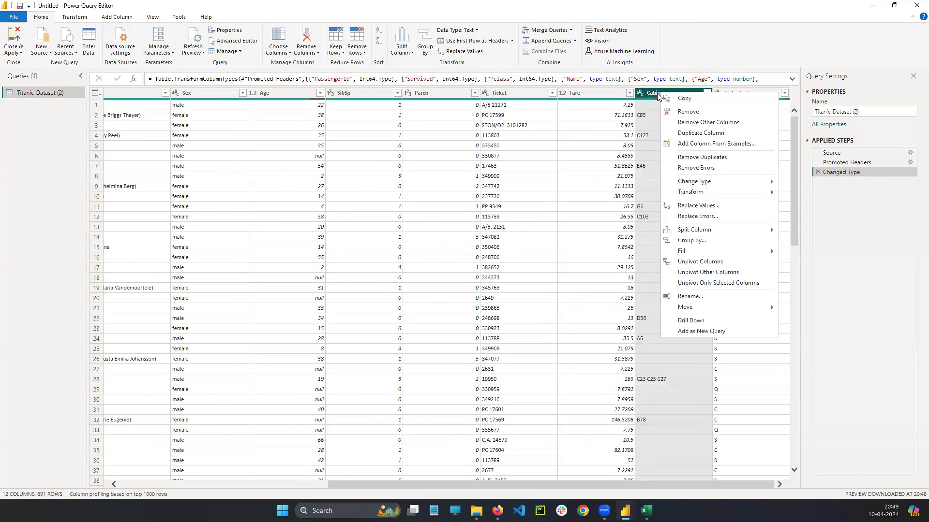
click(688, 296)
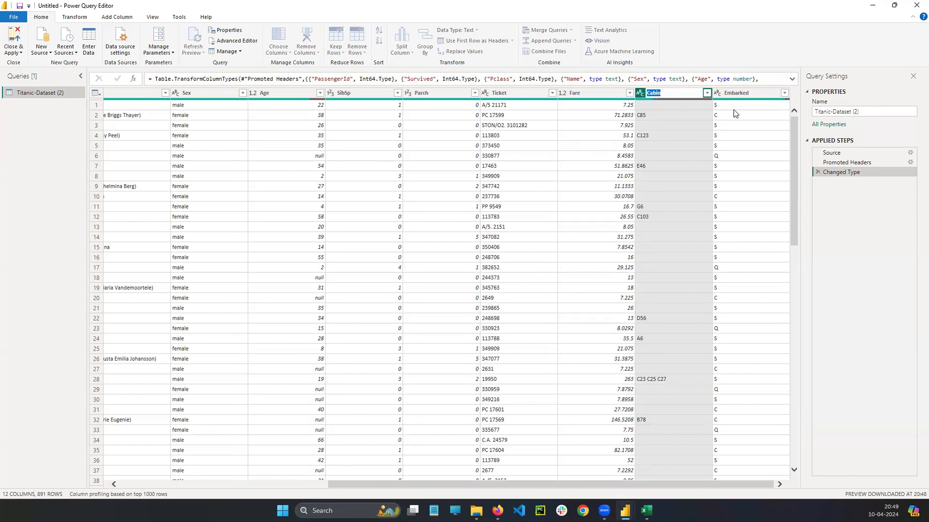
key(Return)
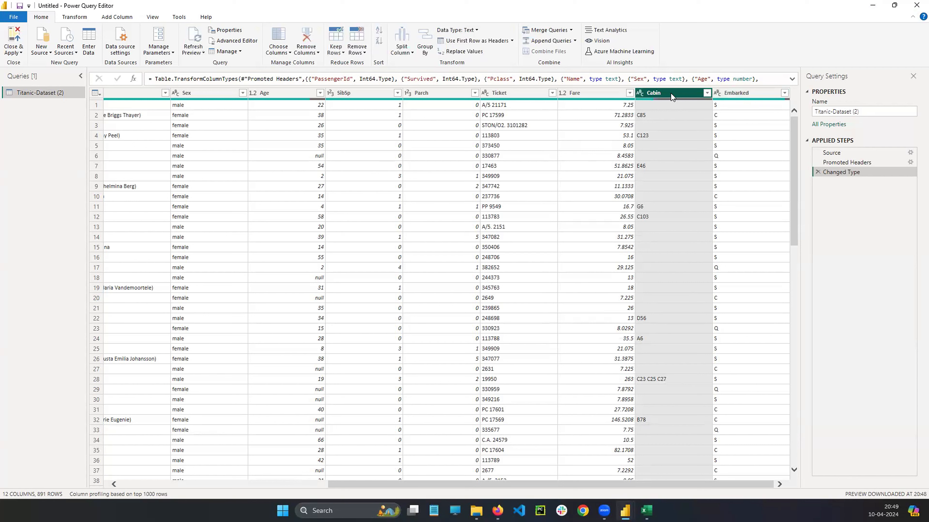
- Remove the Cabin column from the Titanic-Dataset (2) query
right_click(670, 93)
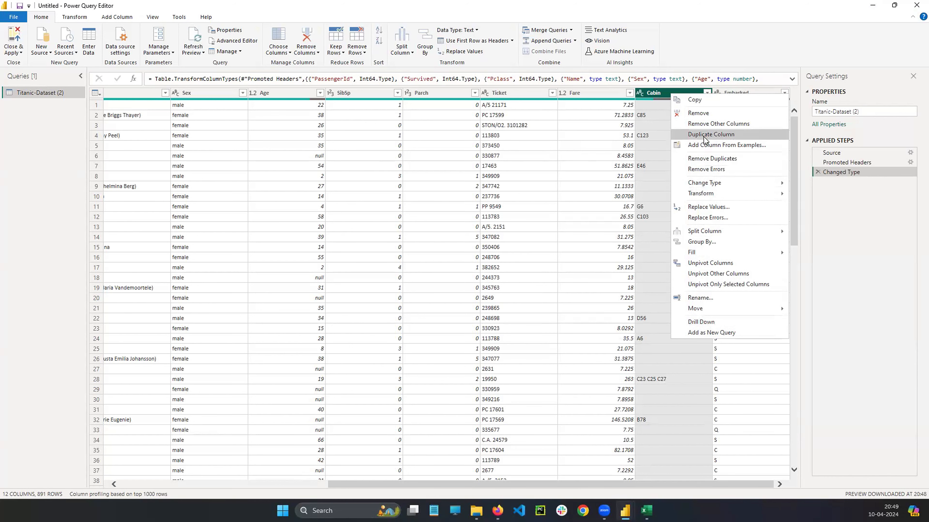
click(697, 113)
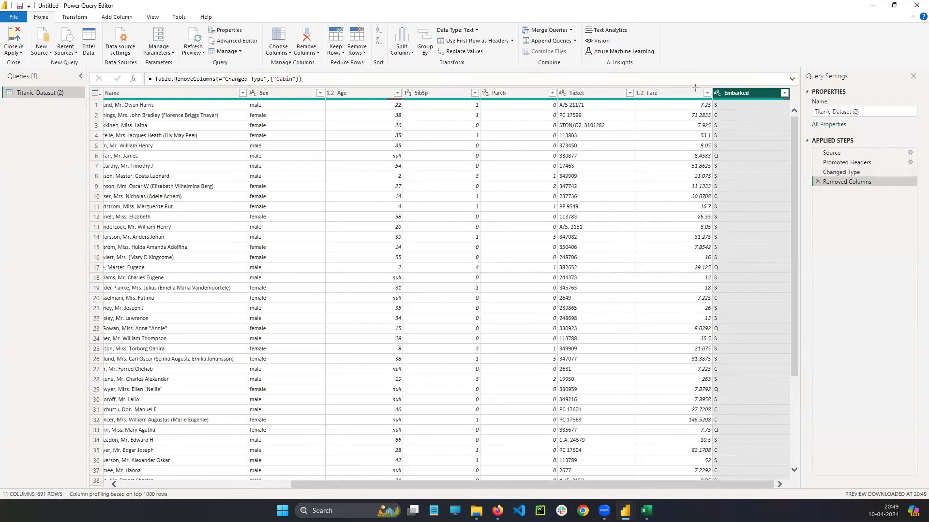
drag(812, 179, 811, 181)
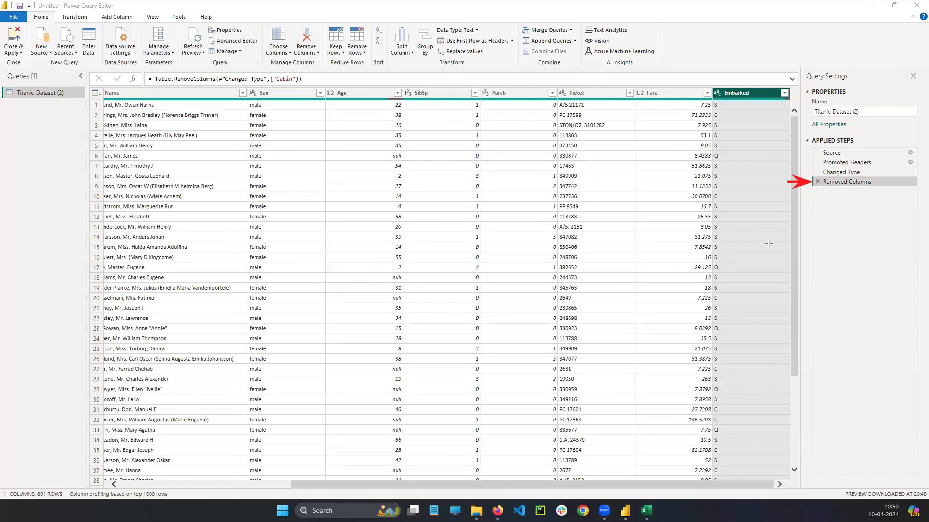
key(ctrl+z)
- Close the query editor applying its changes, and expand the Titanic-Dataset (2) table to list its fields
drag(445, 484, 388, 482)
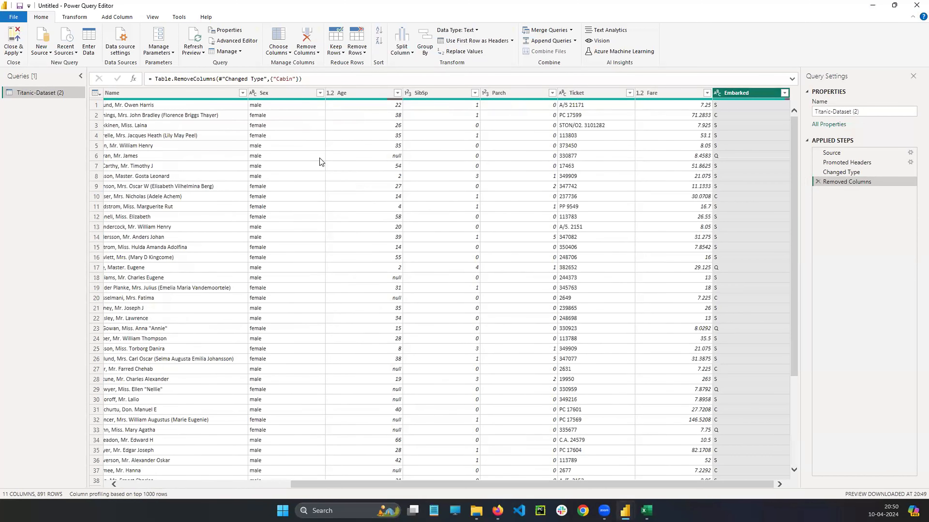
scroll(647, 244, down, 1)
scroll(629, 237, down, 5)
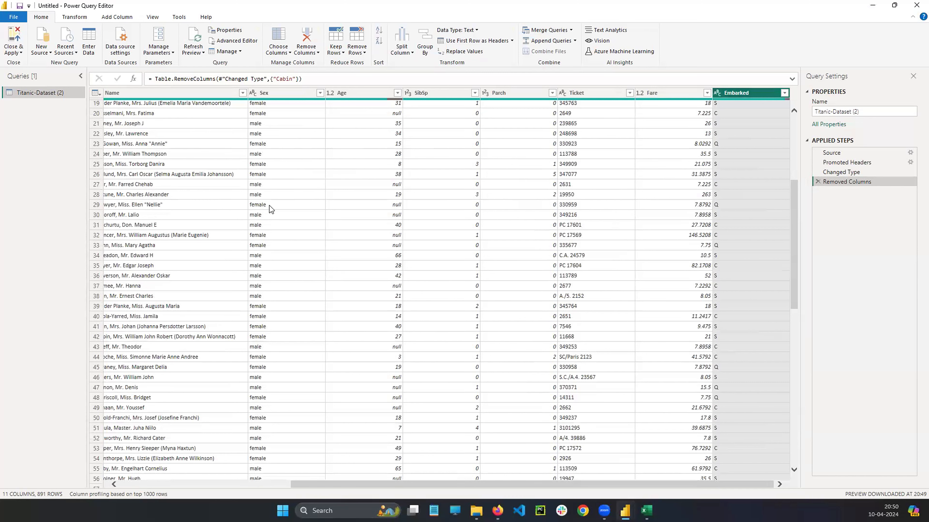
drag(529, 483, 345, 472)
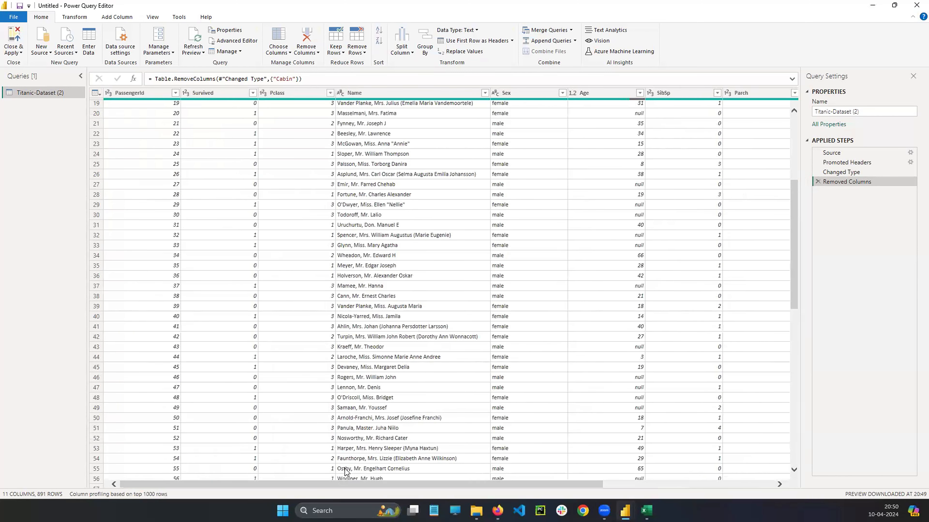
click(18, 41)
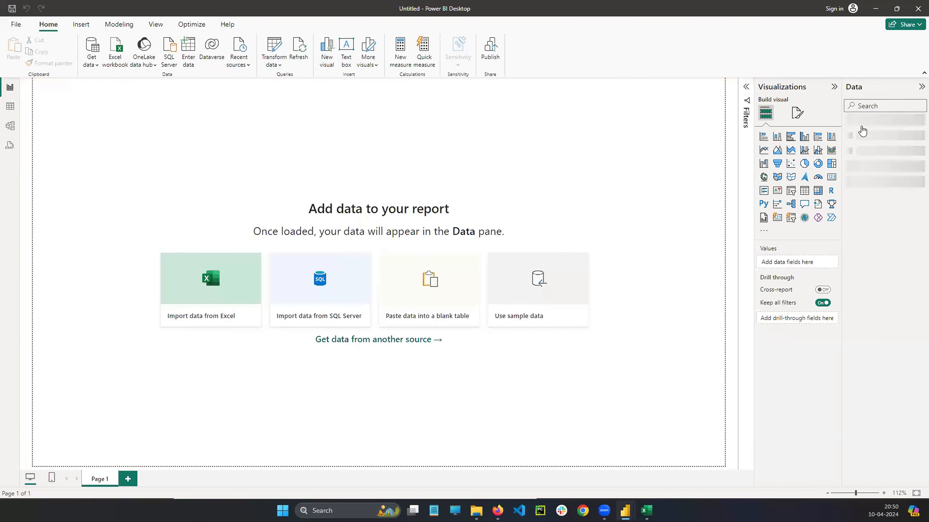
click(852, 124)
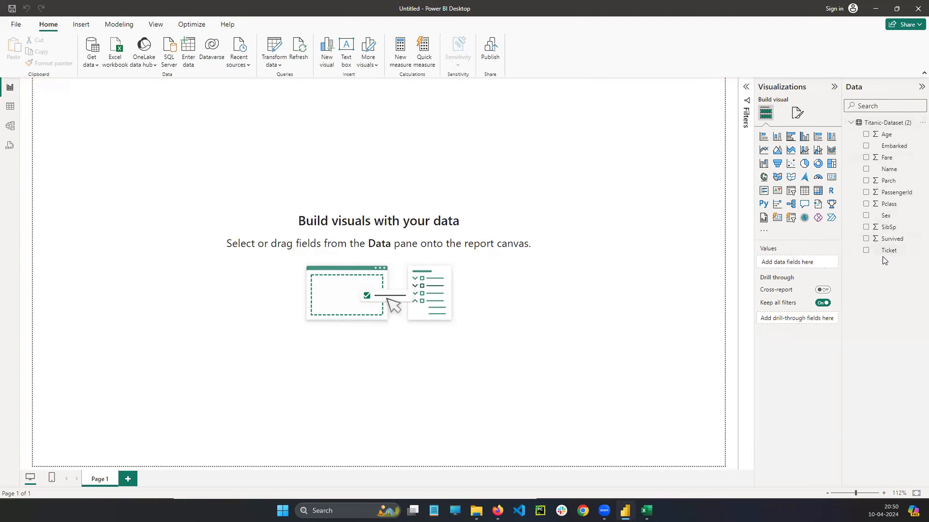
click(30, 238)
mouse_move(205, 150)
mouse_down()
mouse_move(205, 159)
mouse_move(222, 146)
mouse_move(235, 187)
mouse_up()
mouse_move(231, 159)
mouse_down()
mouse_move(253, 161)
mouse_move(260, 144)
mouse_move(276, 150)
mouse_up()
drag(287, 134, 288, 152)
mouse_move(238, 121)
mouse_down()
mouse_move(256, 201)
mouse_move(275, 123)
mouse_move(333, 92)
mouse_up()
mouse_move(339, 84)
mouse_down()
mouse_move(338, 96)
mouse_move(370, 65)
mouse_move(369, 84)
mouse_up()
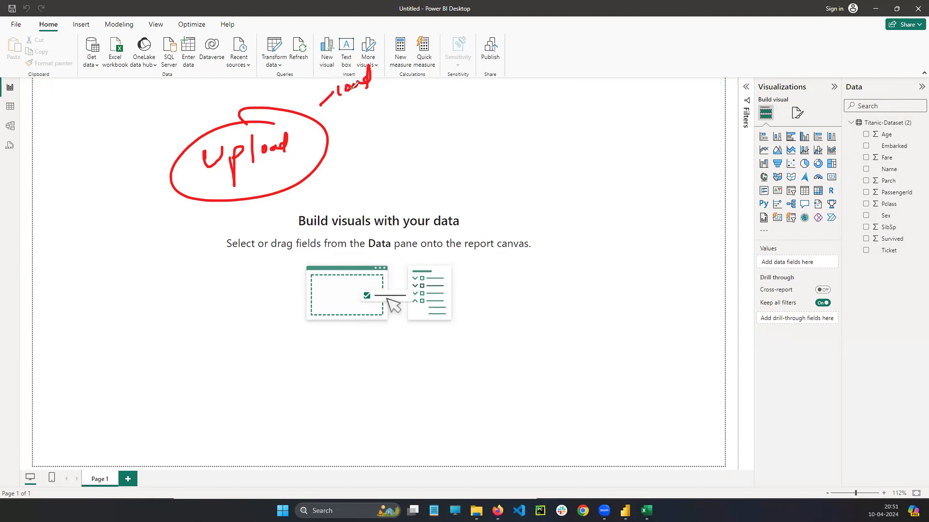
click(31, 244)
drag(342, 96, 329, 98)
mouse_move(315, 137)
mouse_down()
mouse_move(391, 138)
mouse_move(425, 99)
mouse_move(417, 109)
mouse_move(446, 109)
mouse_up()
click(464, 93)
mouse_move(445, 91)
mouse_down()
mouse_move(448, 98)
mouse_move(480, 87)
mouse_move(493, 101)
mouse_up()
mouse_move(485, 70)
mouse_down()
mouse_move(433, 102)
mouse_move(482, 78)
mouse_up()
drag(517, 95, 545, 94)
mouse_move(536, 90)
mouse_down()
mouse_move(541, 100)
mouse_move(567, 95)
mouse_up()
mouse_move(573, 78)
mouse_down()
mouse_move(575, 93)
mouse_move(594, 91)
mouse_up()
drag(602, 83, 624, 90)
mouse_move(575, 61)
mouse_down()
mouse_move(619, 60)
mouse_move(603, 60)
mouse_up()
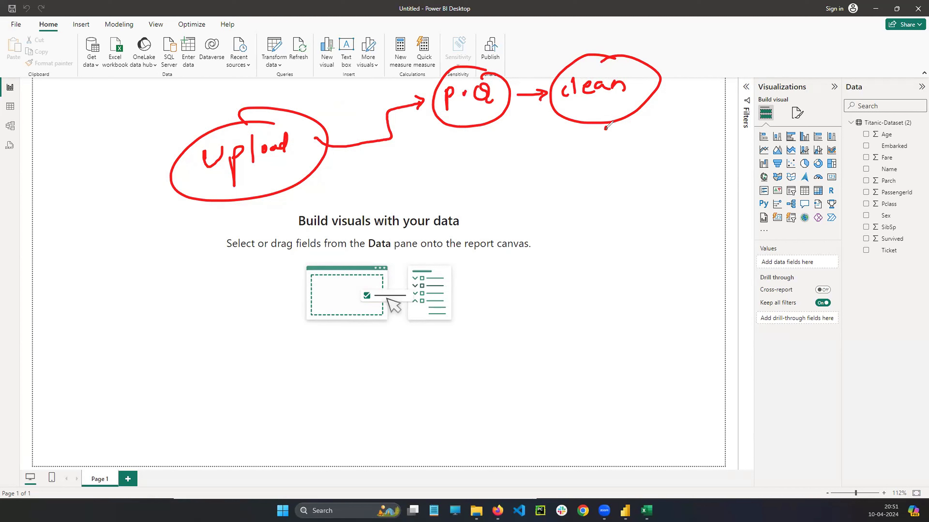
drag(605, 128, 601, 159)
mouse_move(592, 184)
mouse_down()
mouse_move(607, 194)
mouse_move(629, 184)
mouse_move(651, 194)
mouse_up()
drag(651, 184, 652, 193)
drag(661, 185, 661, 193)
mouse_move(599, 167)
mouse_down()
mouse_move(586, 170)
mouse_move(600, 160)
mouse_up()
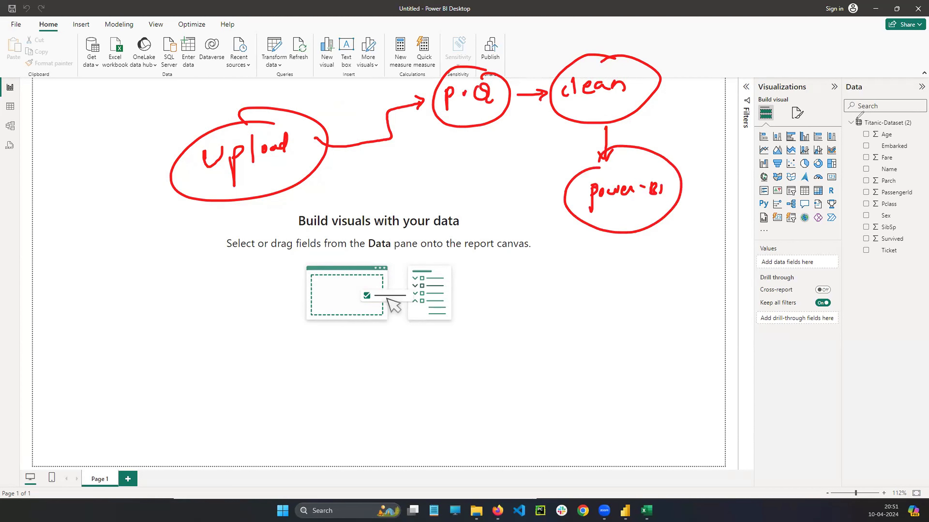
mouse_move(856, 119)
mouse_down()
mouse_move(903, 141)
mouse_move(881, 139)
mouse_up()
mouse_move(600, 101)
mouse_down()
mouse_move(609, 98)
mouse_move(608, 106)
mouse_up()
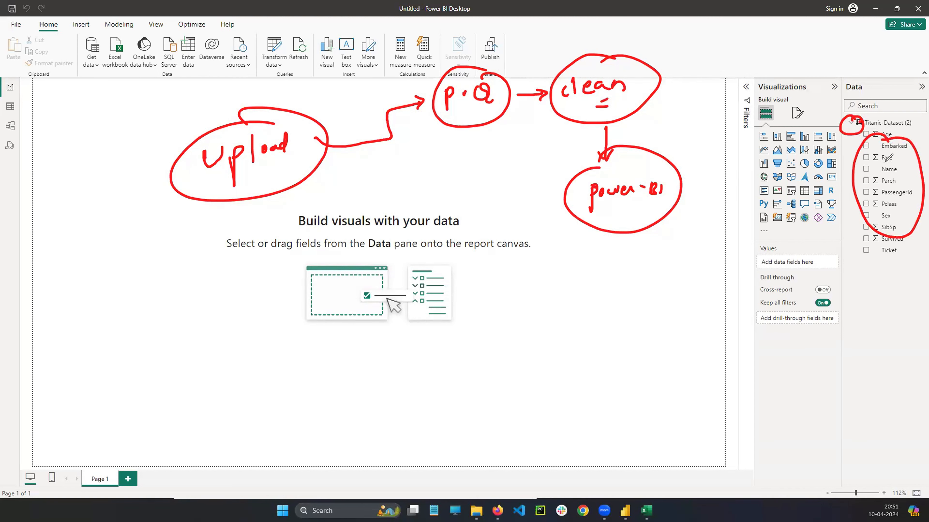
mouse_move(566, 198)
mouse_down()
mouse_move(477, 213)
mouse_move(488, 218)
mouse_up()
mouse_move(386, 214)
mouse_down()
mouse_move(392, 229)
mouse_move(404, 212)
mouse_up()
mouse_move(407, 218)
mouse_down()
mouse_move(410, 234)
mouse_move(457, 195)
mouse_up()
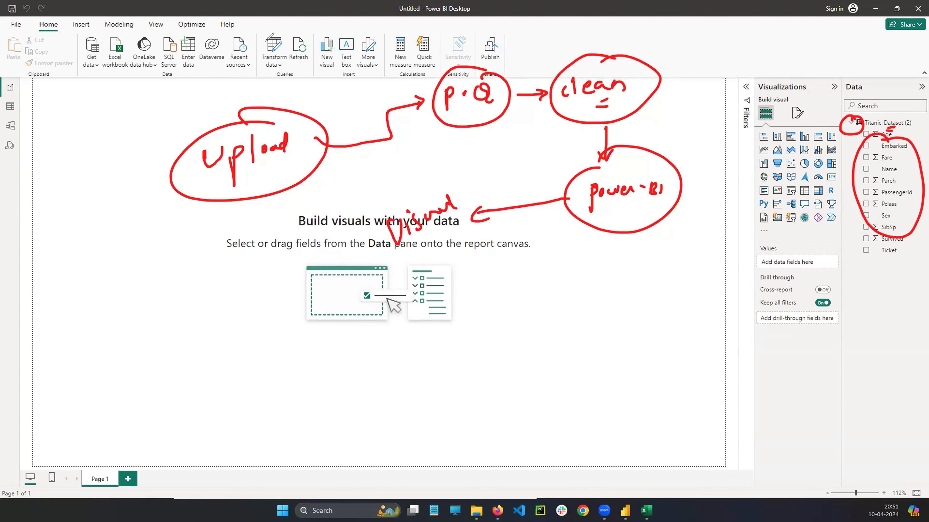
drag(266, 40, 283, 35)
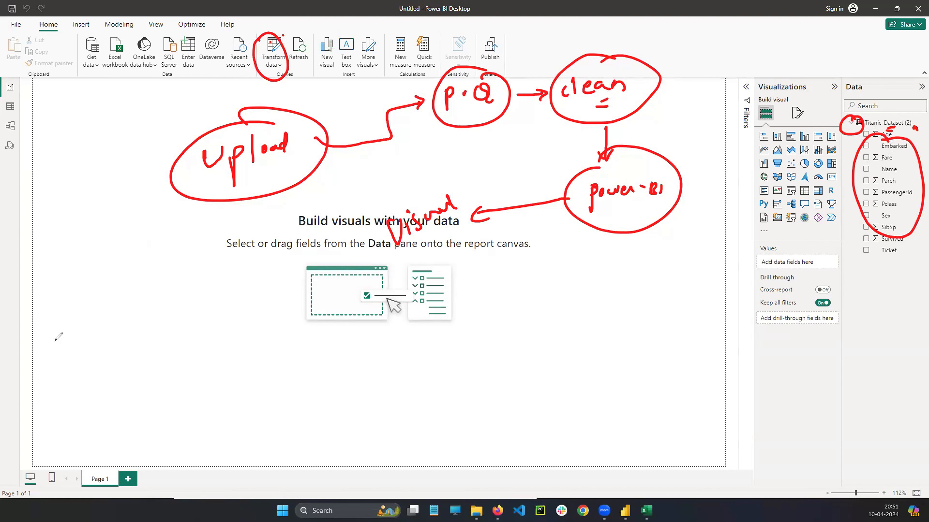
click(52, 360)
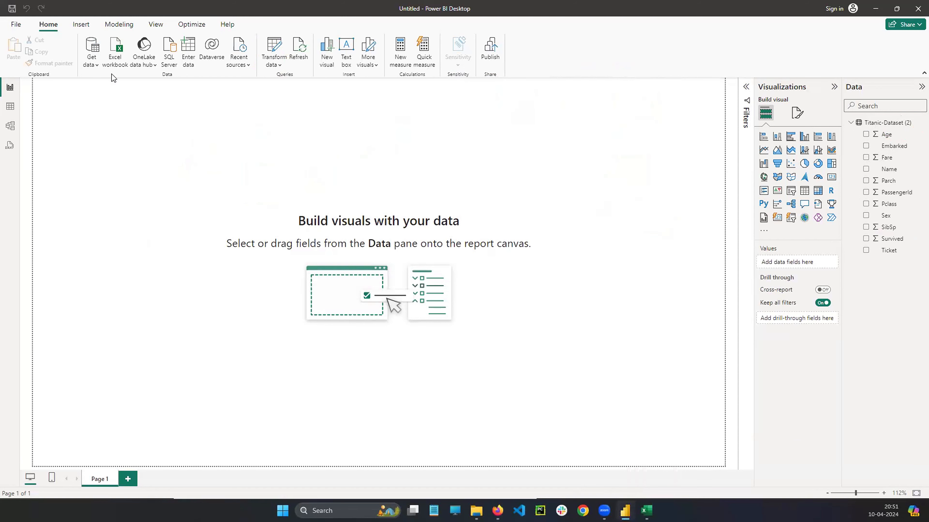
- Import the Titanic-Dataset file through the Text/CSV connector and open it for transformation in Power Query Editor
click(424, 159)
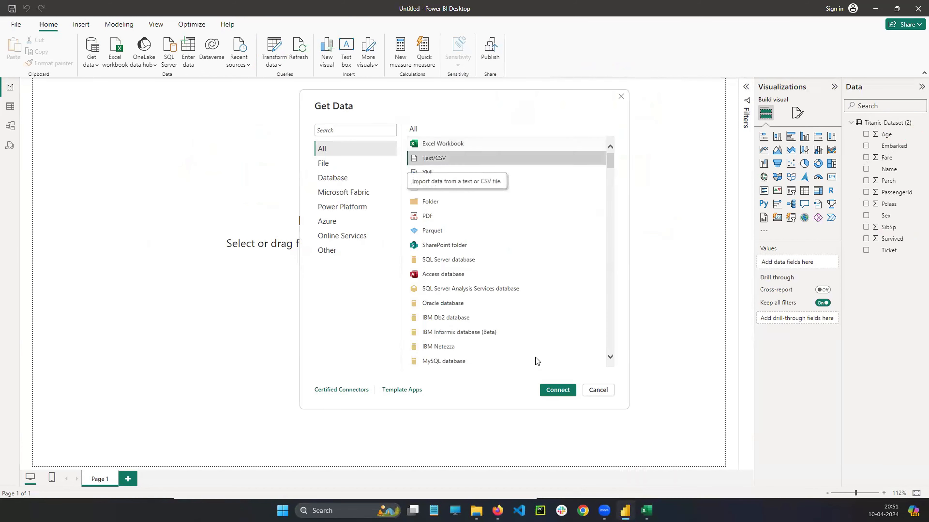
click(555, 389)
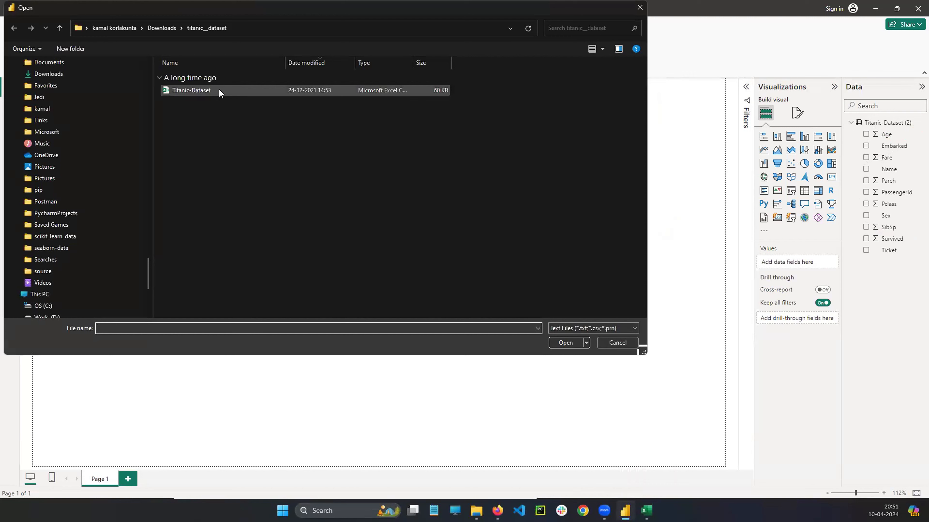
click(220, 91)
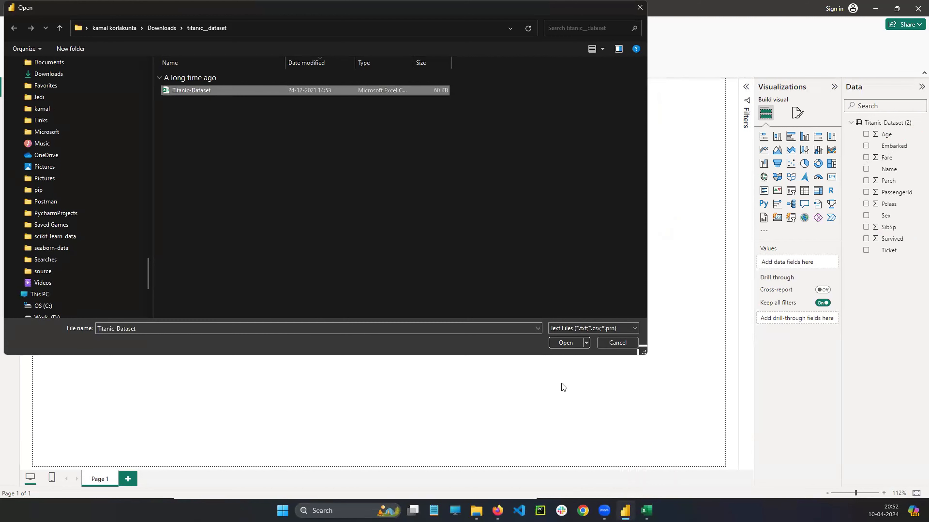
click(565, 346)
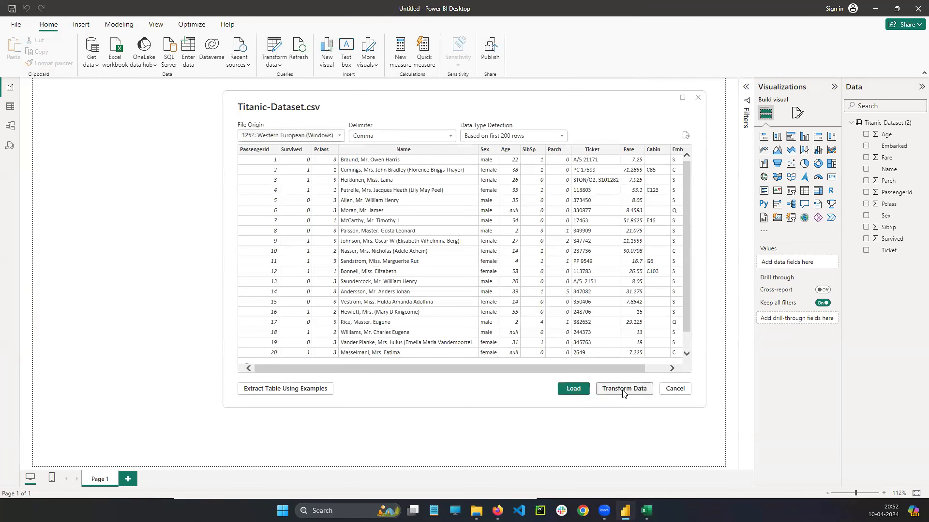
click(623, 389)
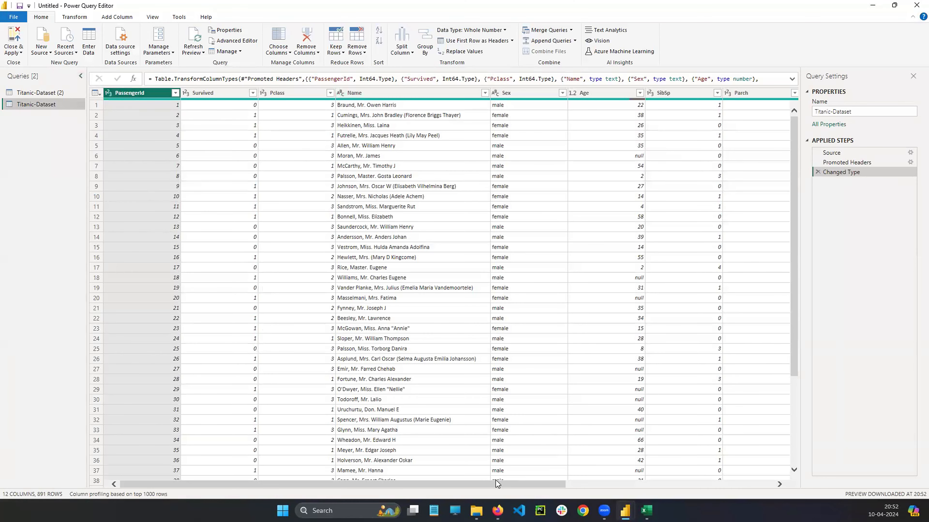
- Delete the Titanic-Dataset (2) query and confirm the deletion
drag(533, 486, 61, 97)
right_click(61, 94)
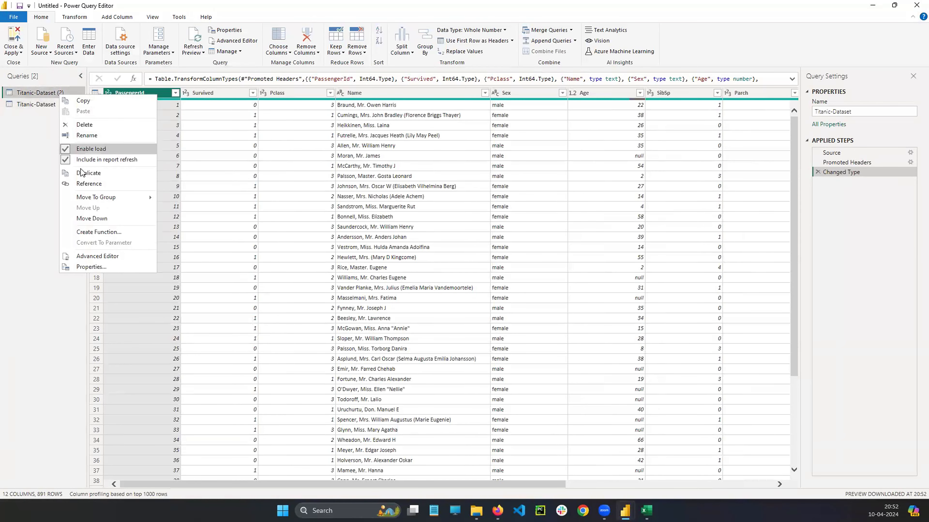
click(84, 126)
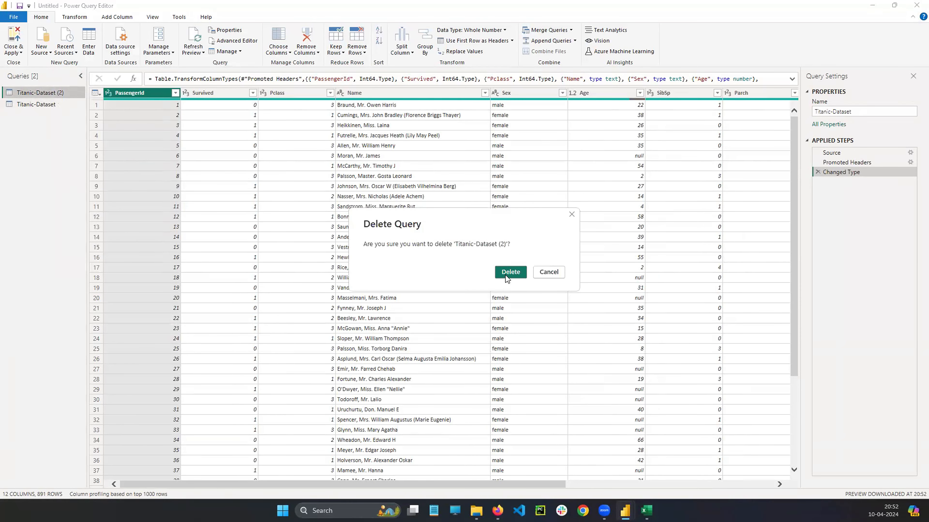
click(510, 273)
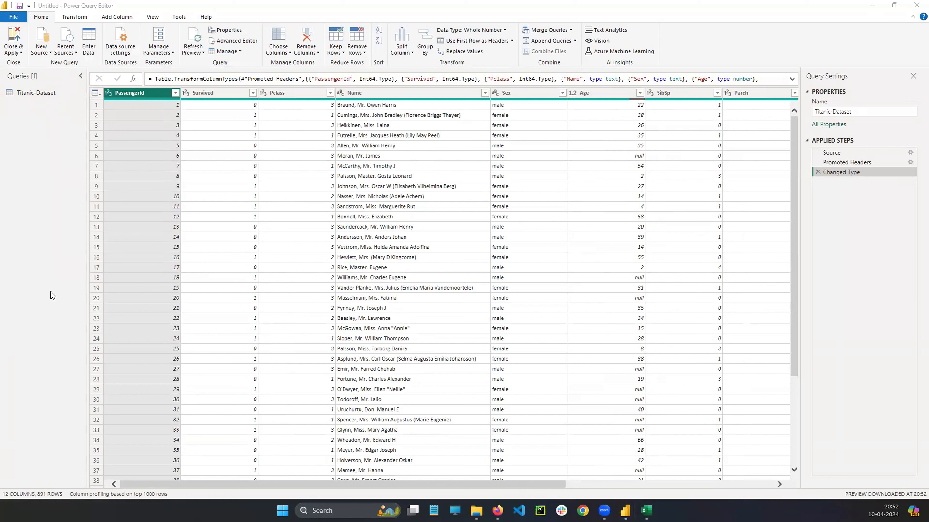
mouse_move(324, 14)
mouse_down()
mouse_move(357, 66)
mouse_move(376, 67)
mouse_up()
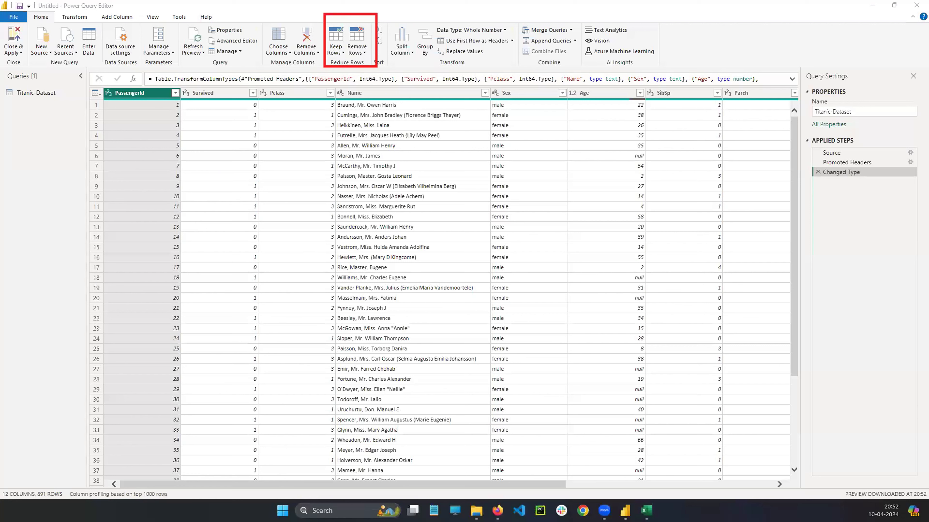
click(127, 485)
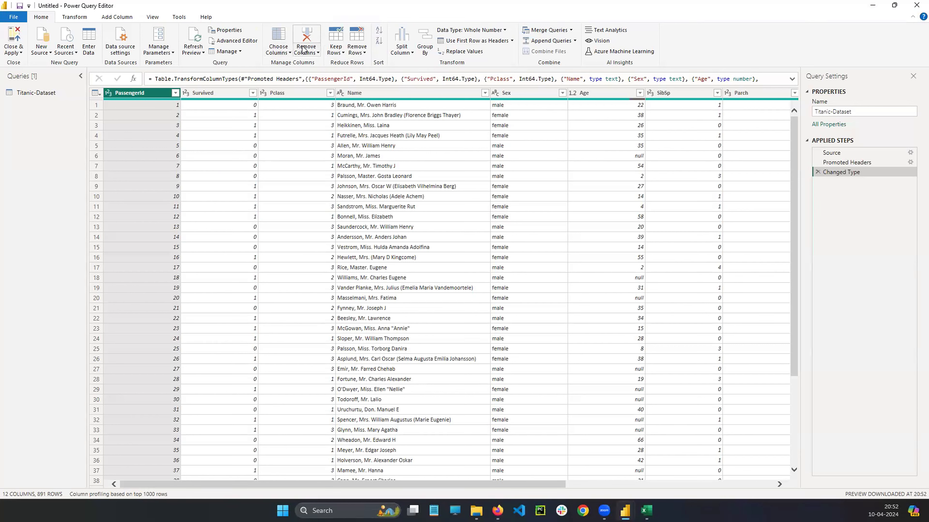
- Keep only the Age column of the Titanic-Dataset query with Choose Columns, and delete that applied step again
click(285, 45)
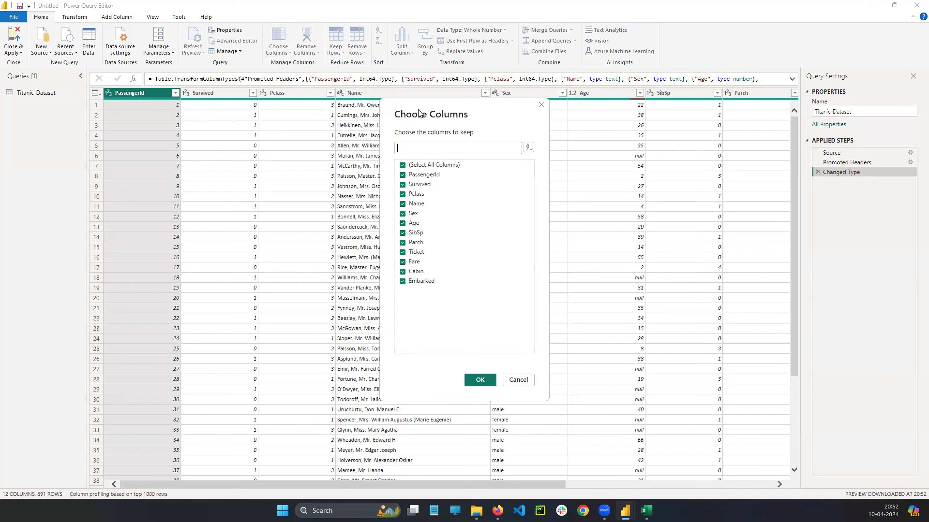
drag(418, 110, 374, 169)
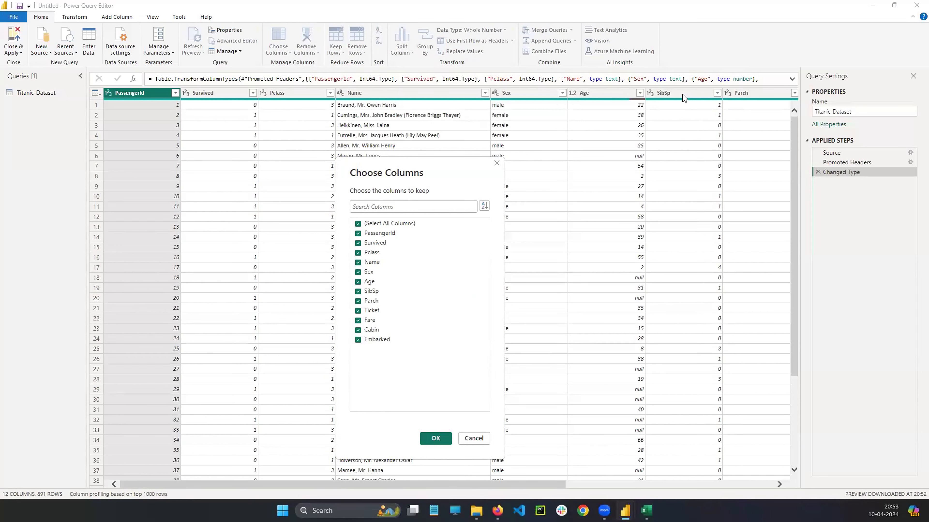
click(357, 223)
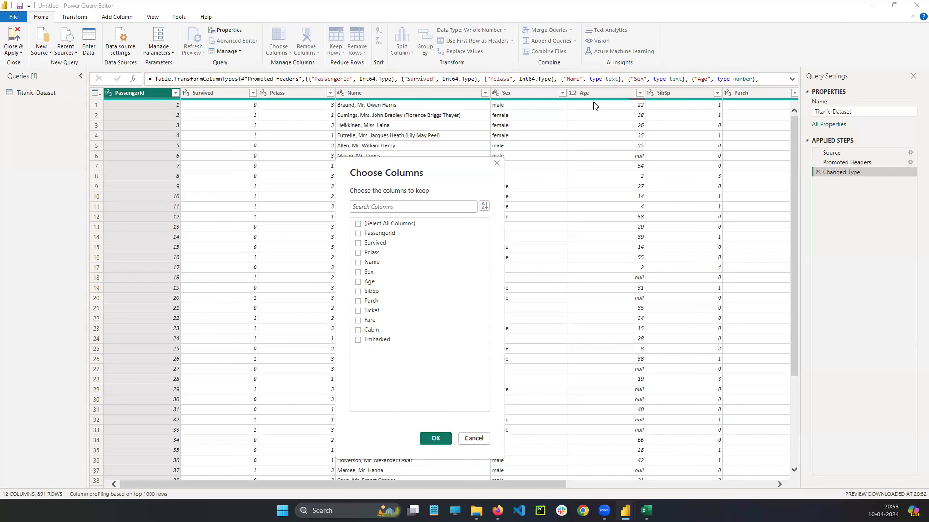
click(358, 282)
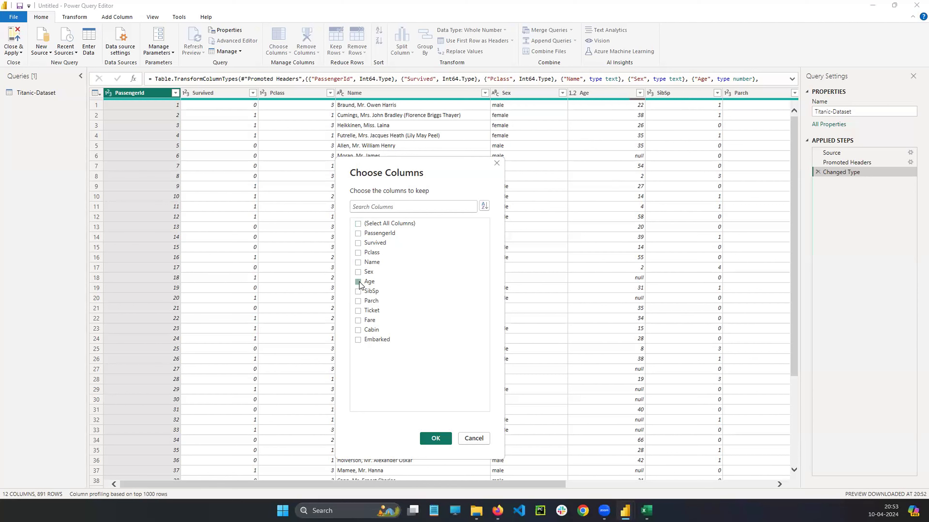
click(435, 441)
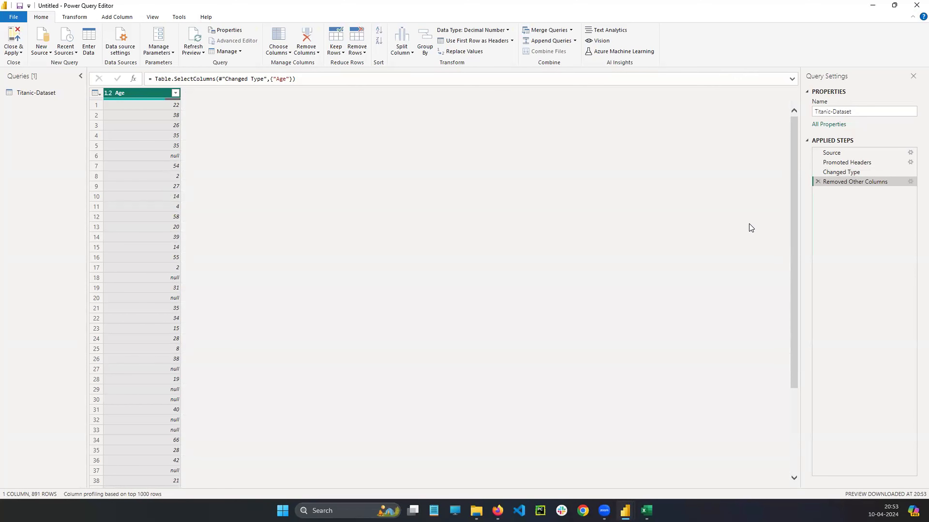
click(817, 181)
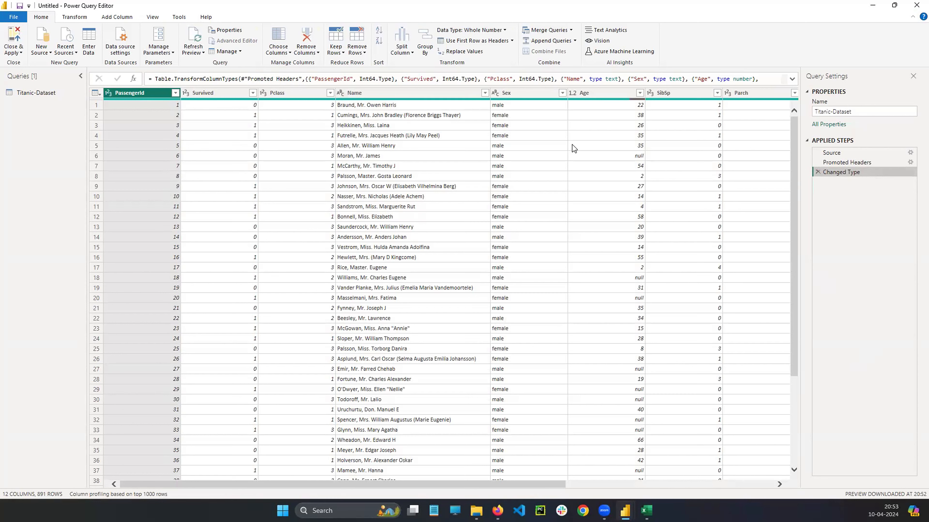
drag(319, 484, 88, 492)
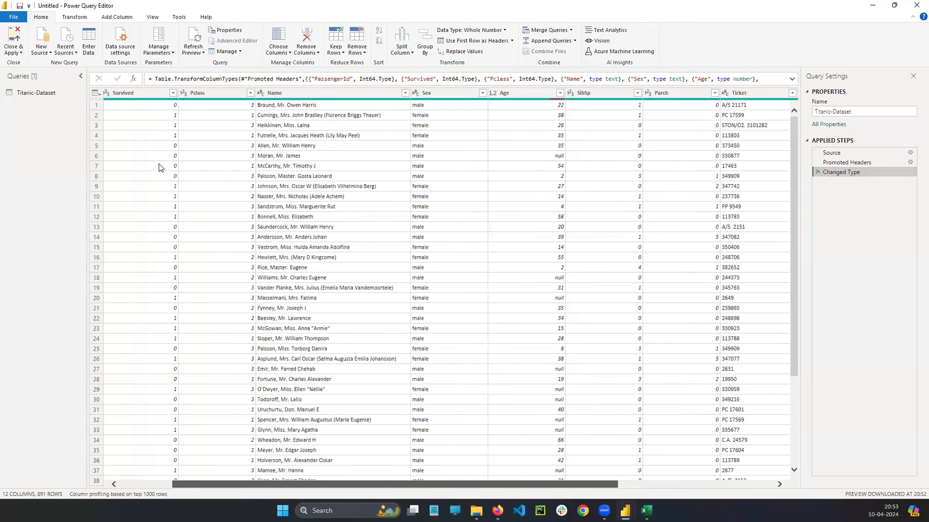
click(139, 92)
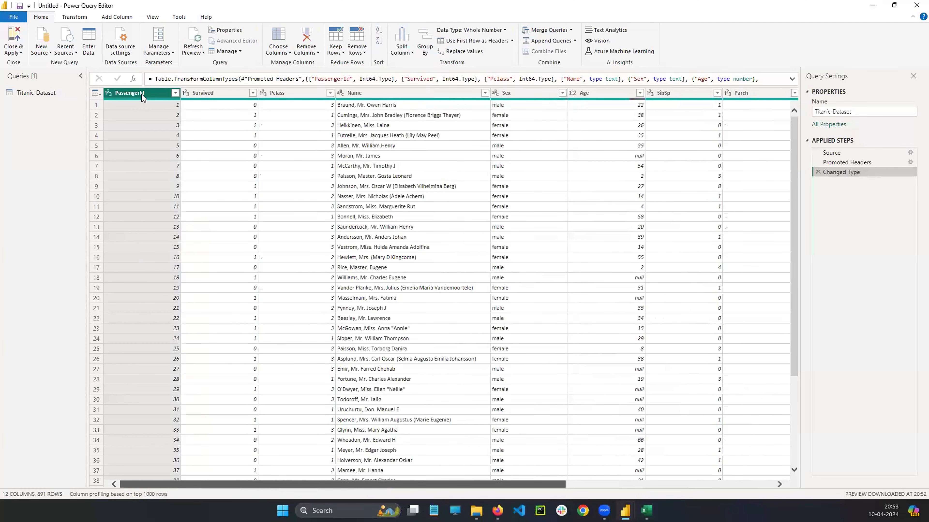
click(279, 43)
click(289, 75)
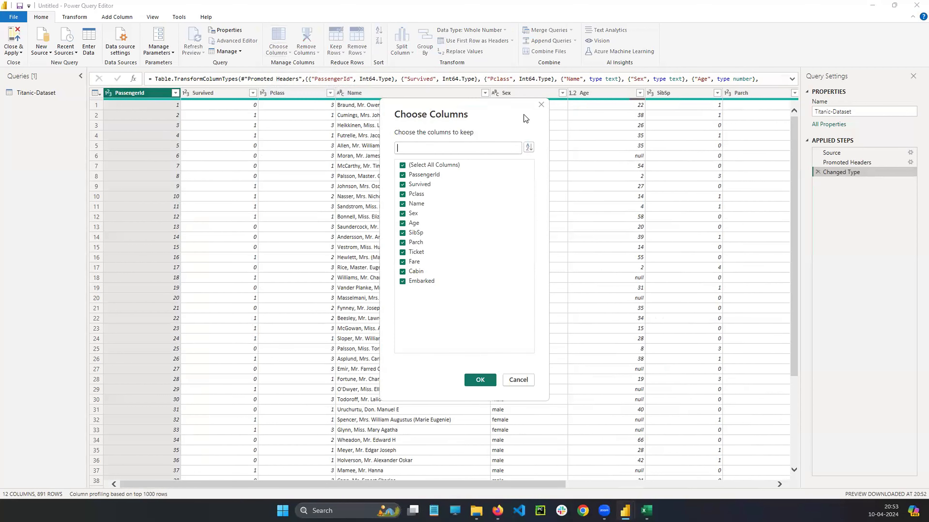
click(540, 105)
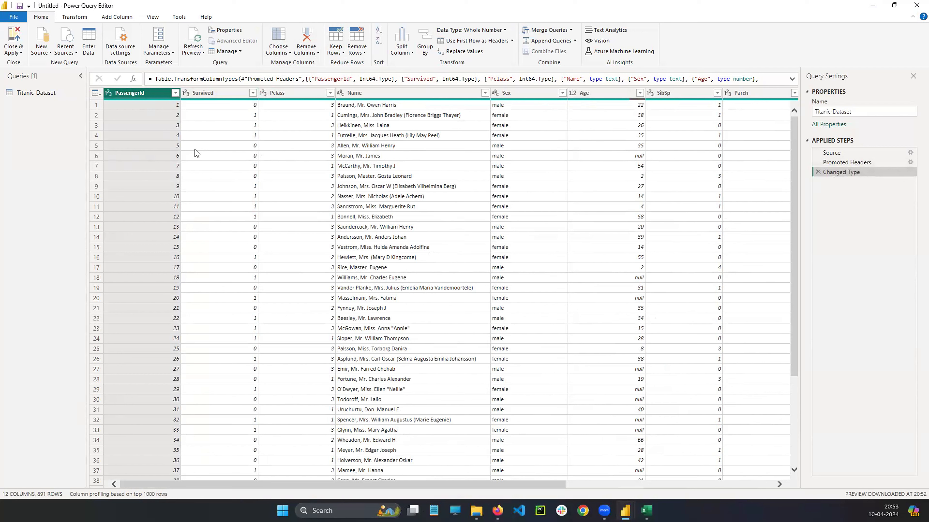
- Switch to the Power BI Desktop report window to check the loaded table's fields, and return to Power Query Editor
mouse_move(626, 511)
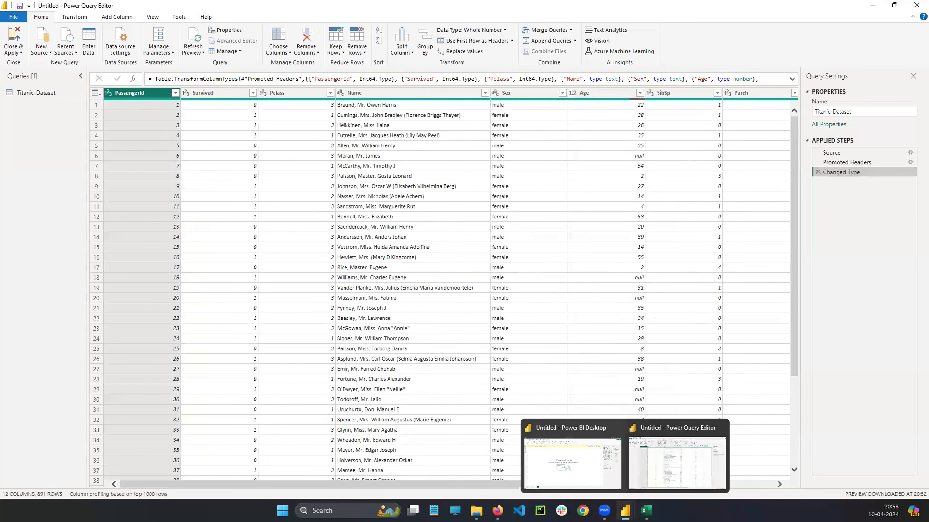
click(597, 469)
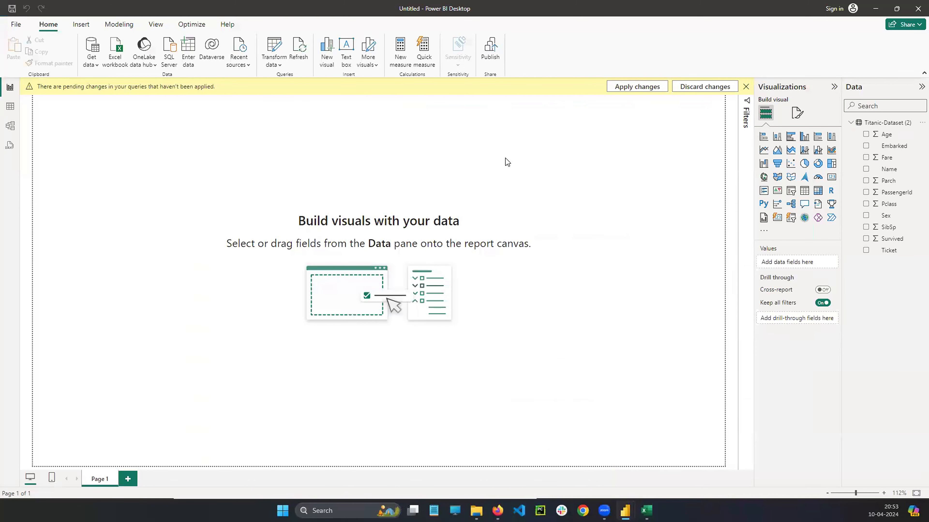
mouse_move(625, 510)
click(674, 450)
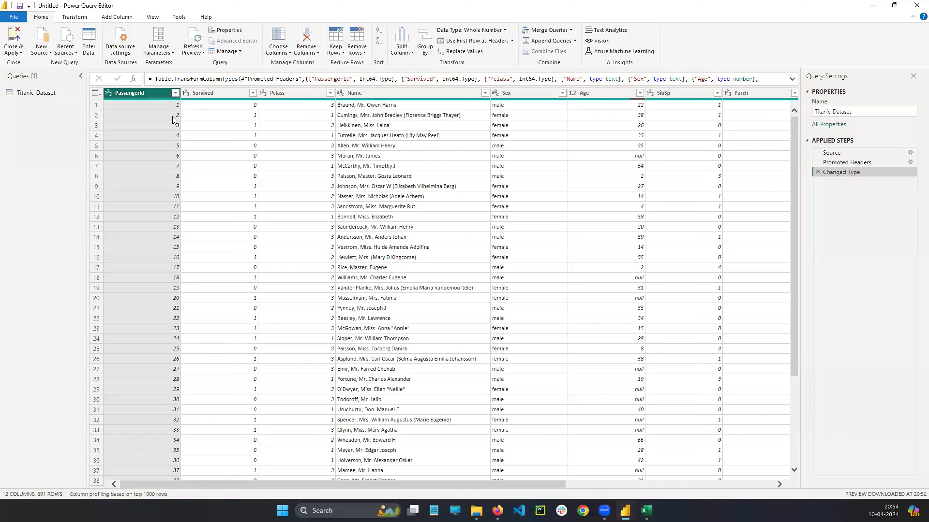
- Remove the PassengerId column from the Titanic-Dataset query
click(176, 93)
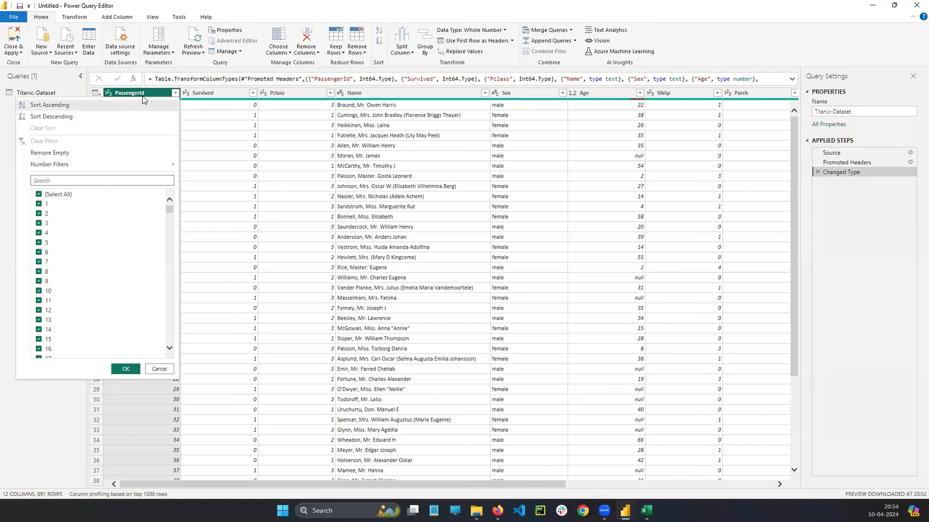
click(46, 430)
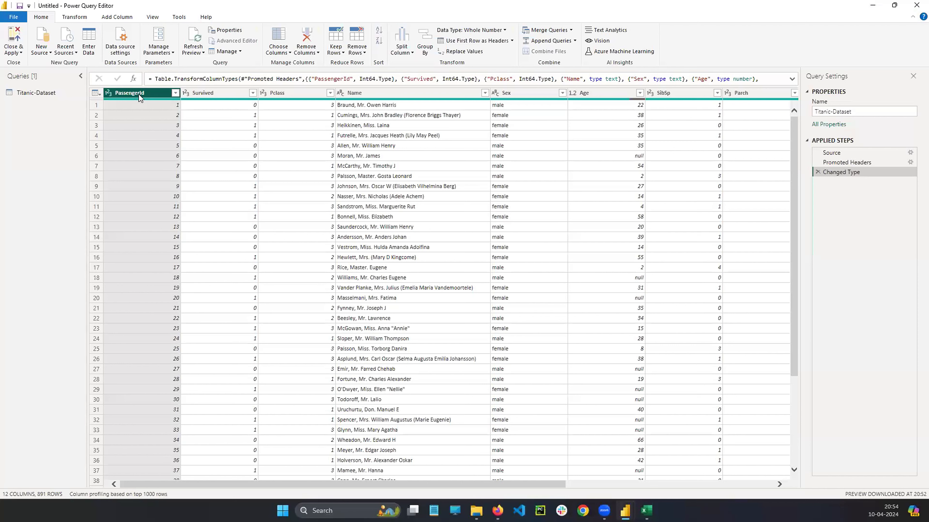
click(312, 49)
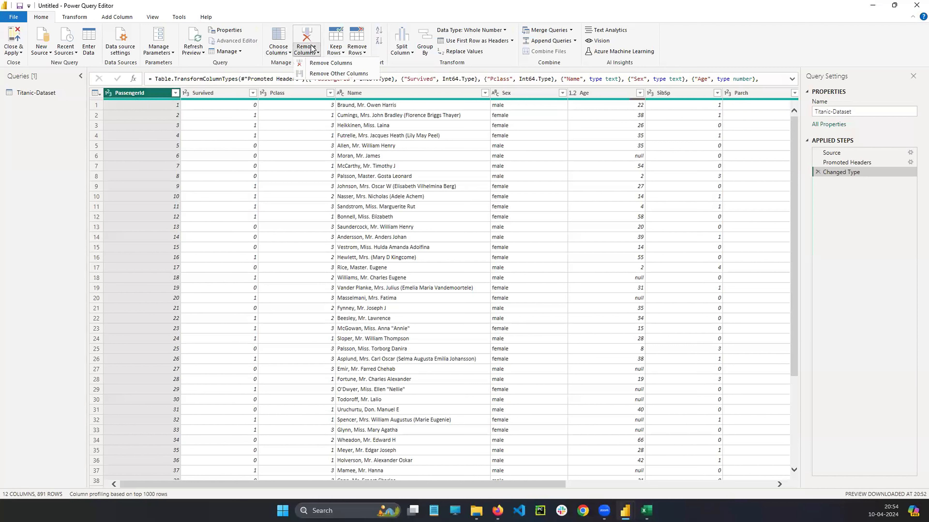
click(329, 63)
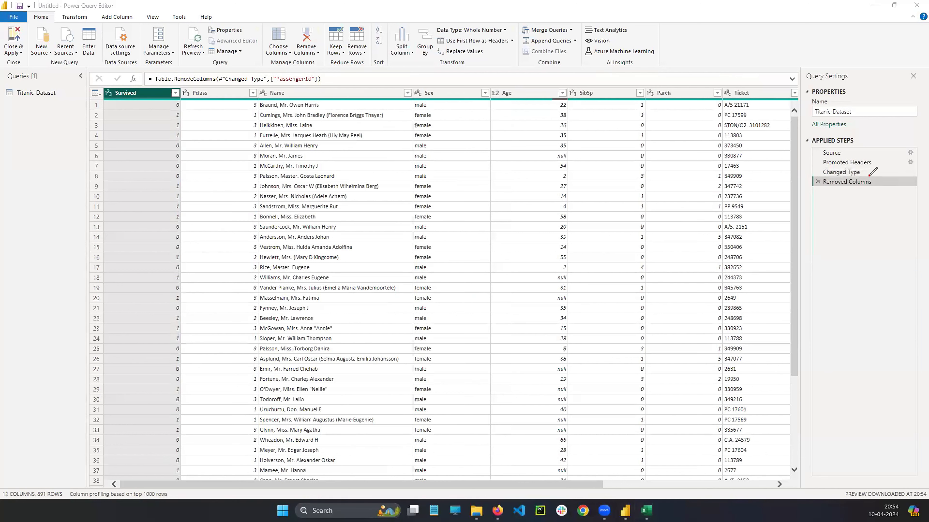
mouse_move(875, 169)
mouse_down()
mouse_move(852, 192)
mouse_move(860, 173)
mouse_up()
key(ctrl+z)
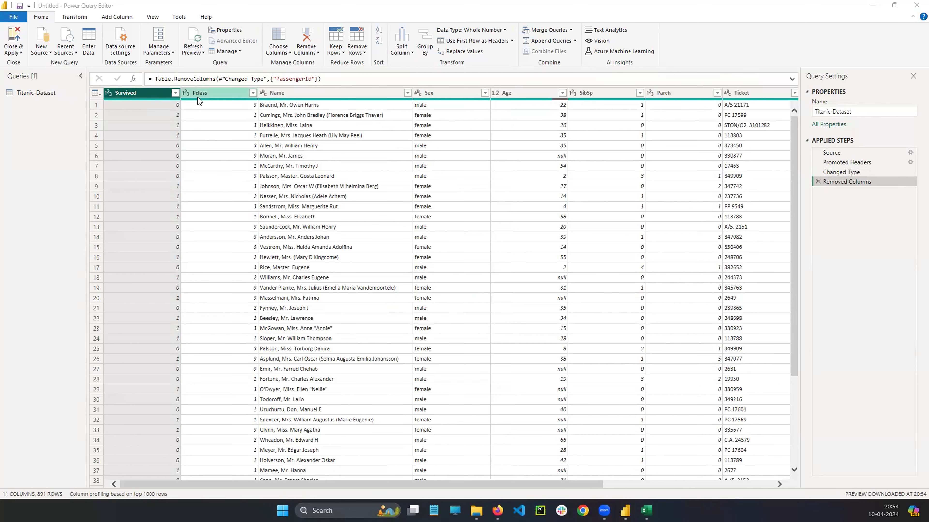
- Remove the Name and Ticket columns from the Titanic-Dataset query
click(321, 95)
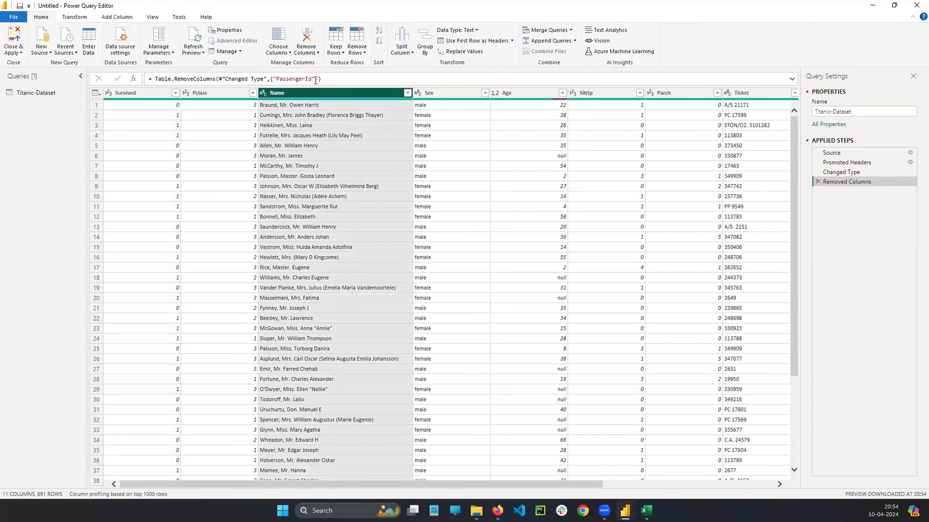
click(307, 39)
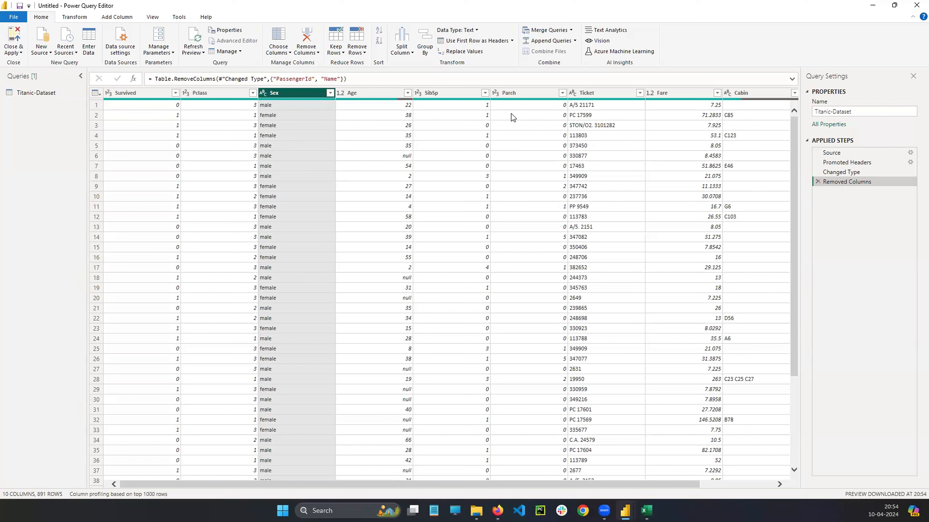
click(608, 95)
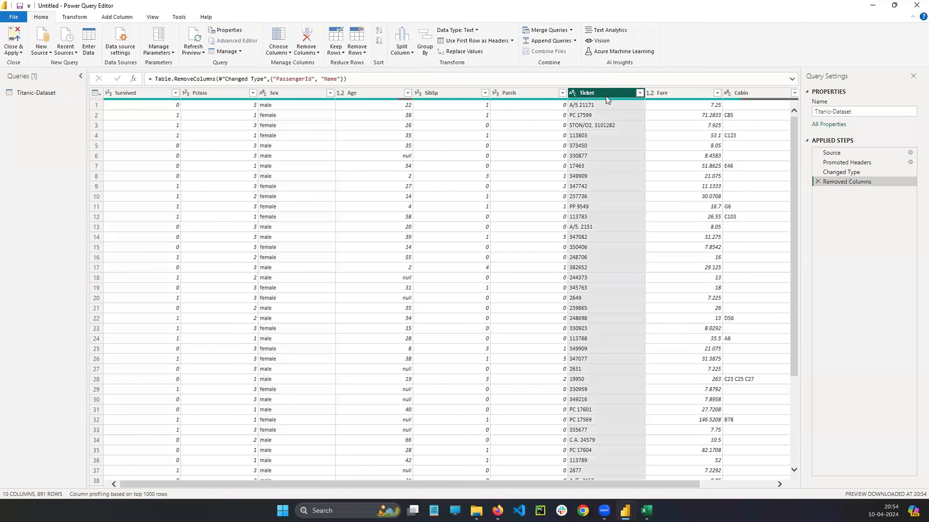
click(317, 54)
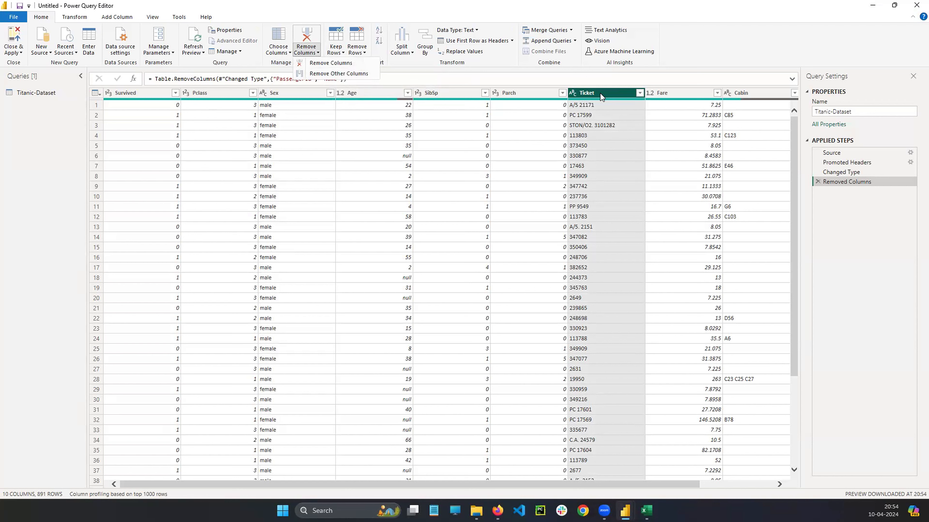
click(54, 147)
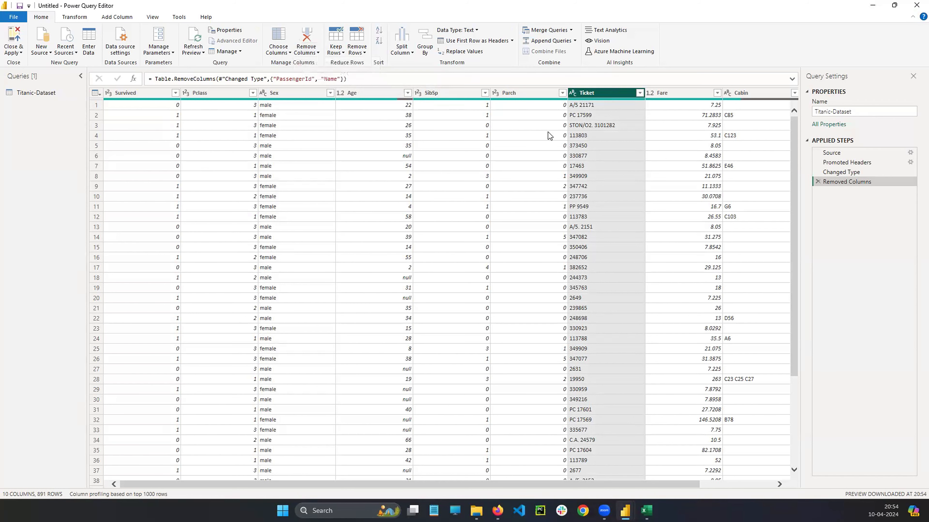
click(669, 95)
click(597, 96)
right_click(590, 96)
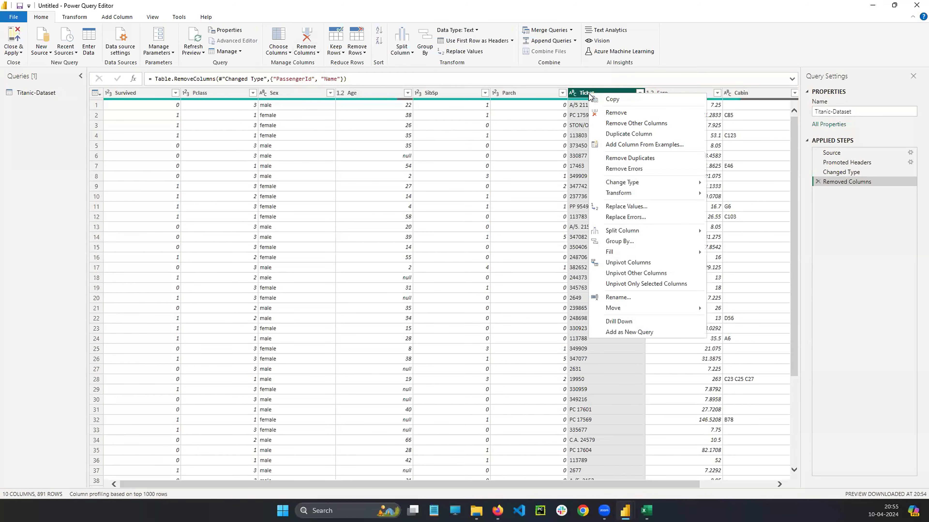
click(611, 113)
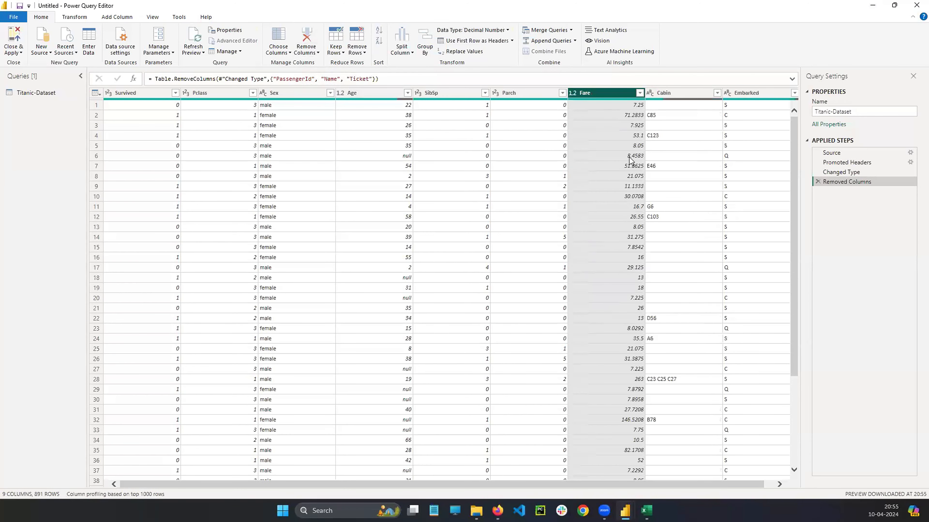
drag(609, 484, 454, 488)
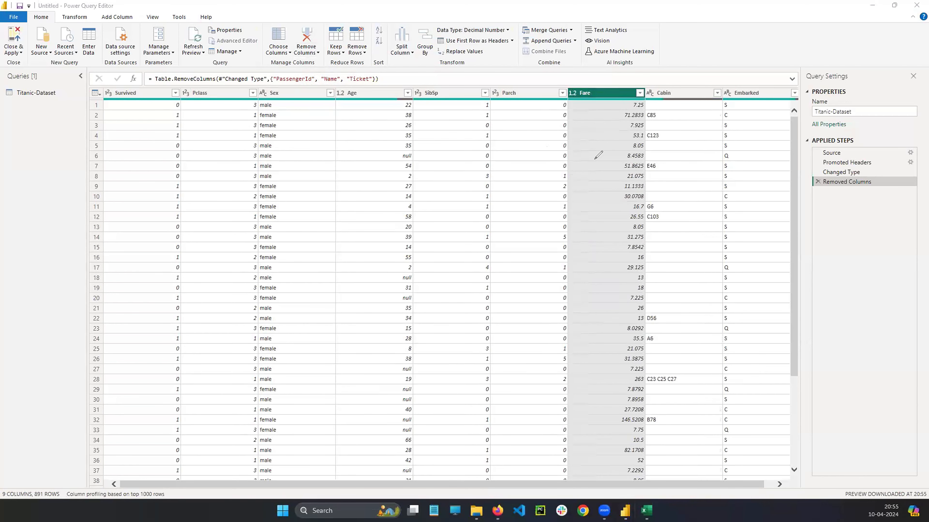
mouse_move(873, 176)
mouse_down()
mouse_move(814, 172)
mouse_move(846, 194)
mouse_move(877, 172)
mouse_move(867, 175)
mouse_up()
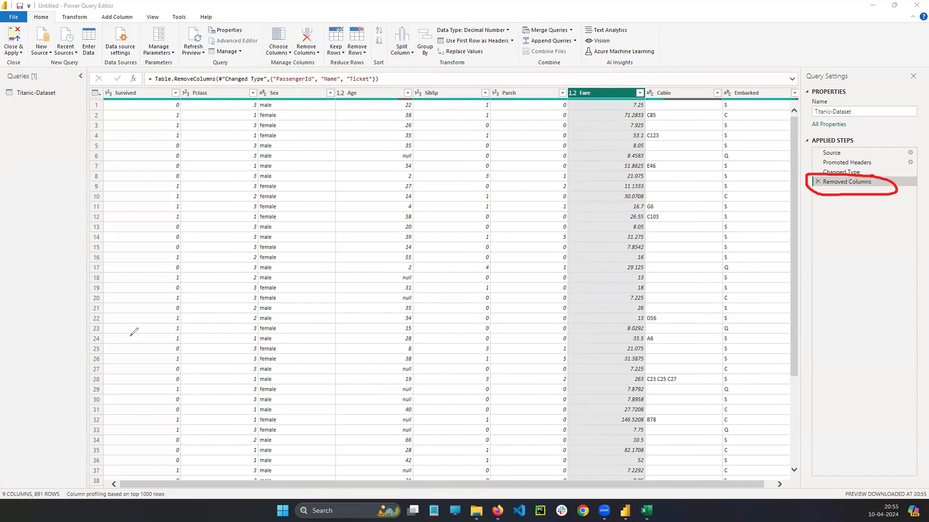
key(ctrl+z)
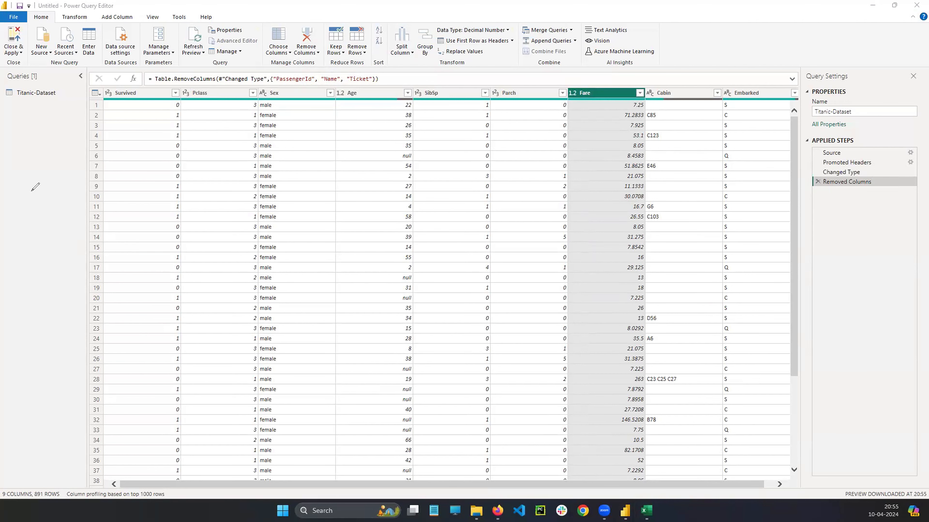
key(Escape)
drag(696, 481, 591, 473)
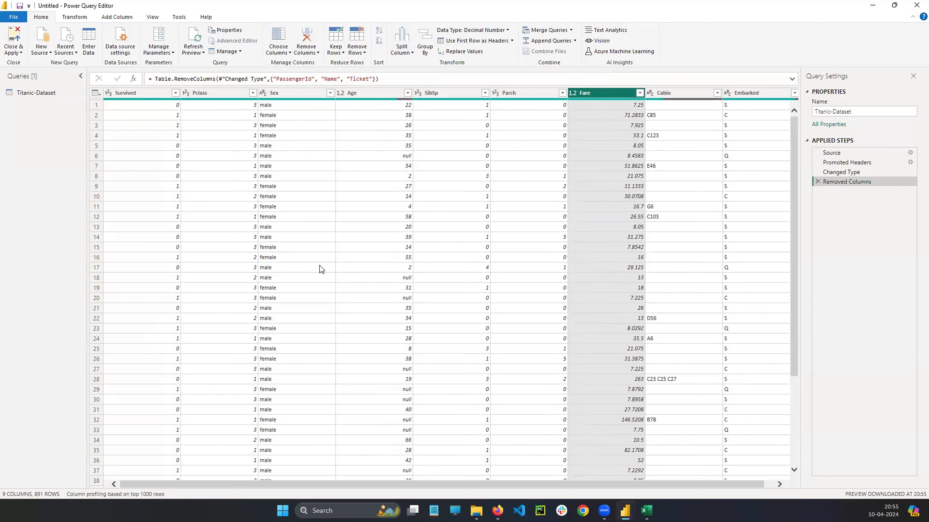
click(289, 96)
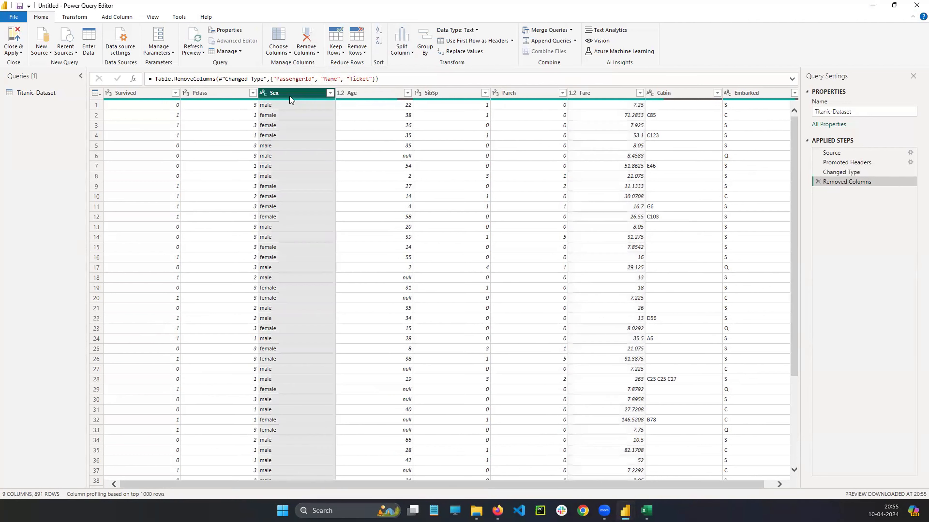
click(134, 94)
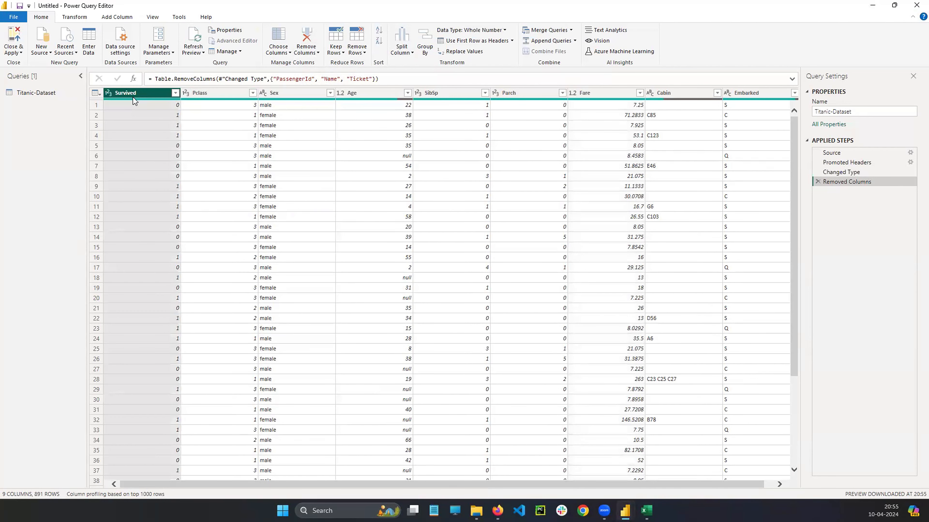
- Select the Age column, switch to the Titanic-Dataset workbook in Excel and examine the blank cells under Age
click(370, 93)
key(alt+Tab)
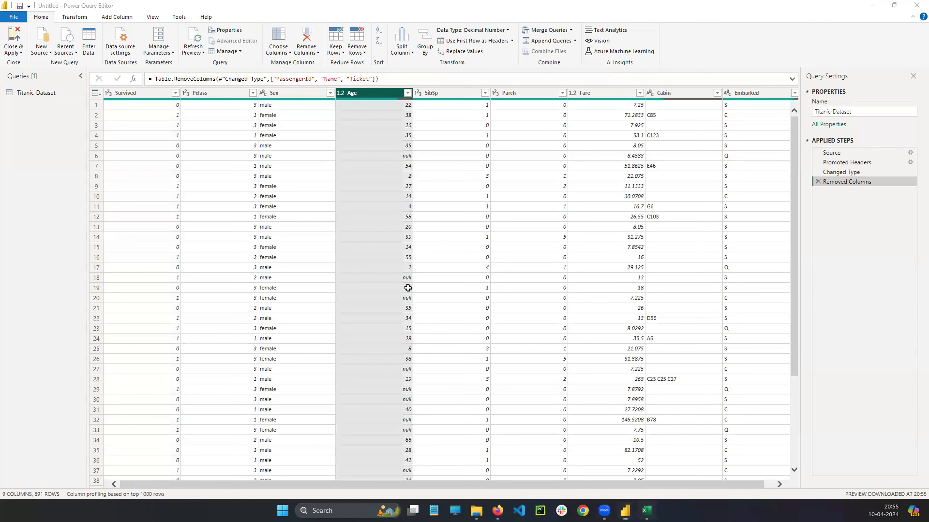
scroll(200, 128, up, 6)
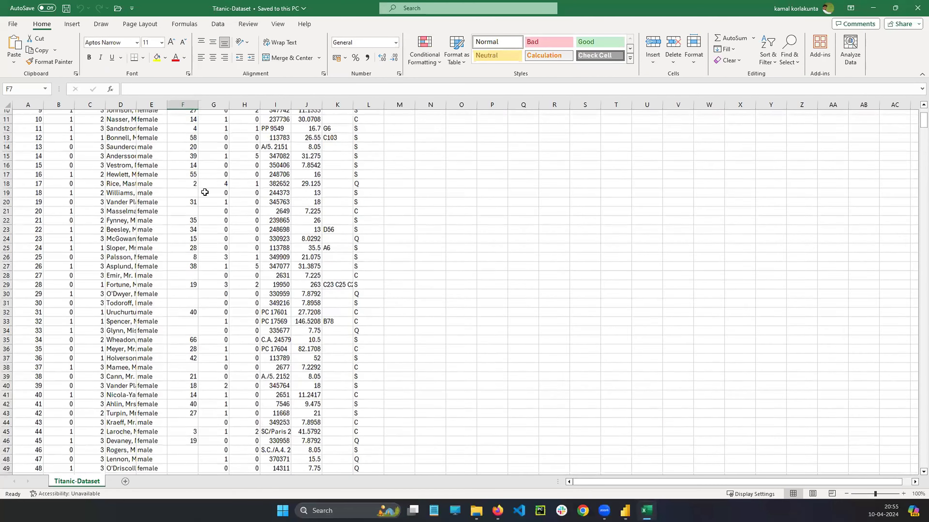
scroll(198, 136, down, 3)
scroll(206, 164, up, 2)
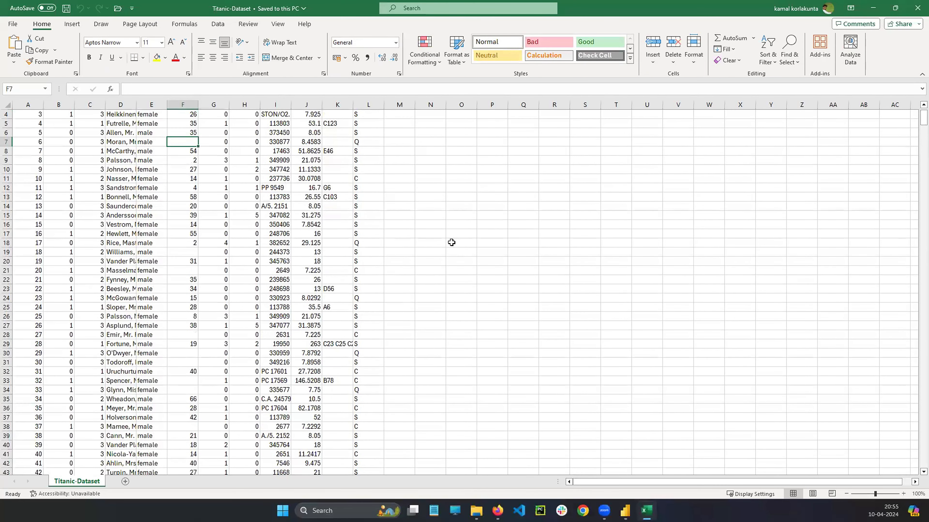
scroll(848, 116, up, 1)
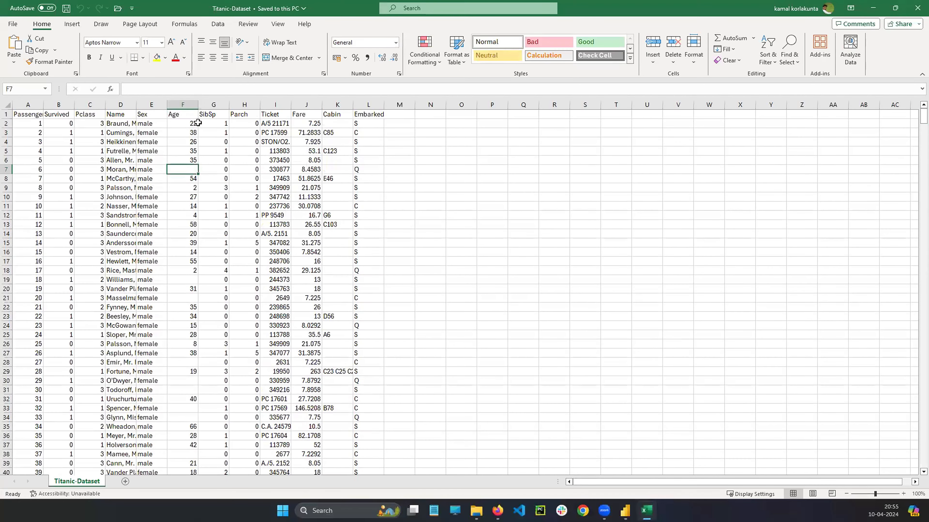
click(179, 117)
click(186, 169)
click(191, 280)
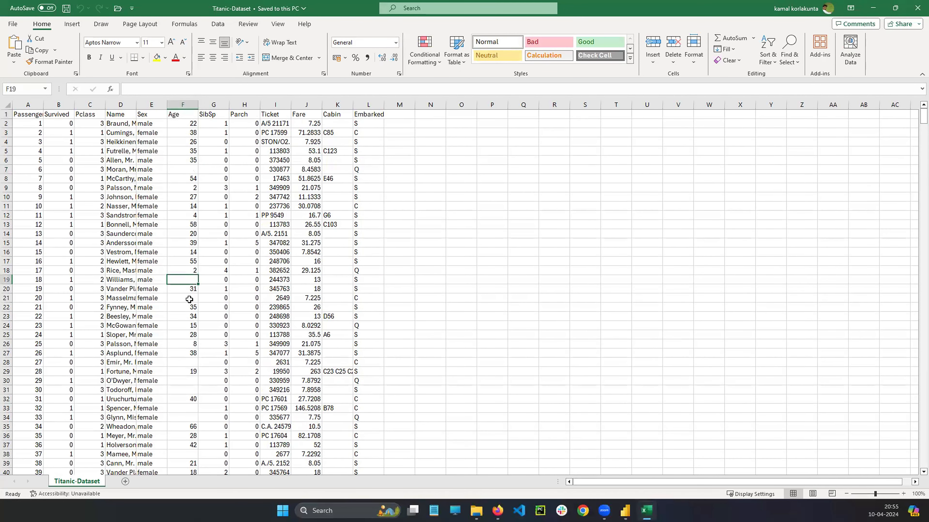
click(189, 298)
click(190, 364)
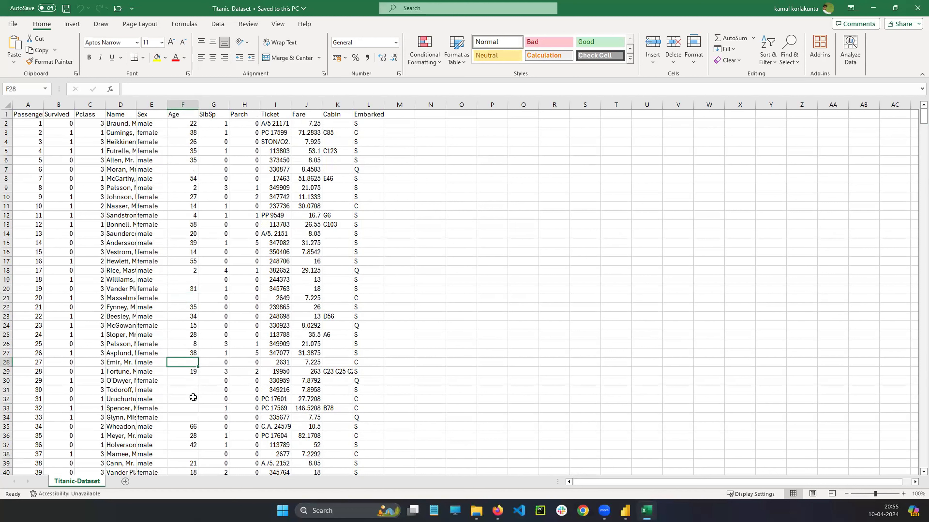
click(195, 390)
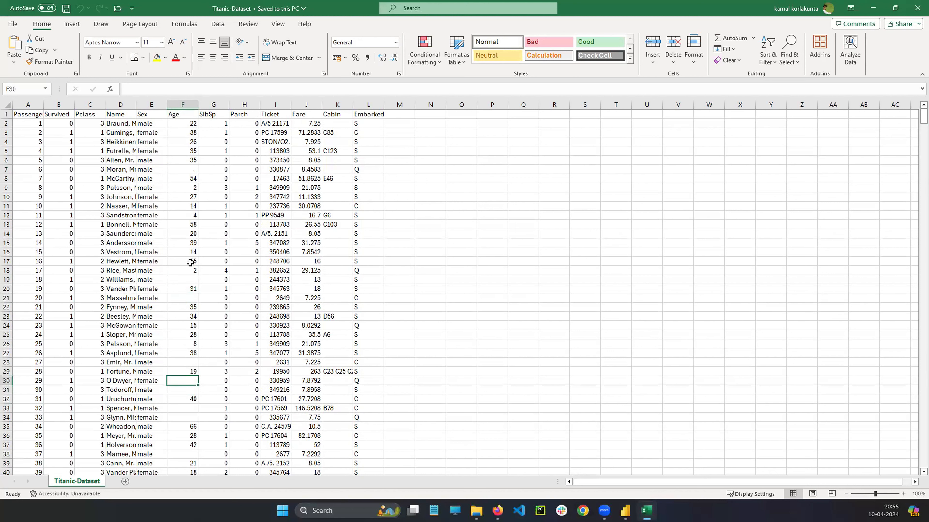
click(192, 167)
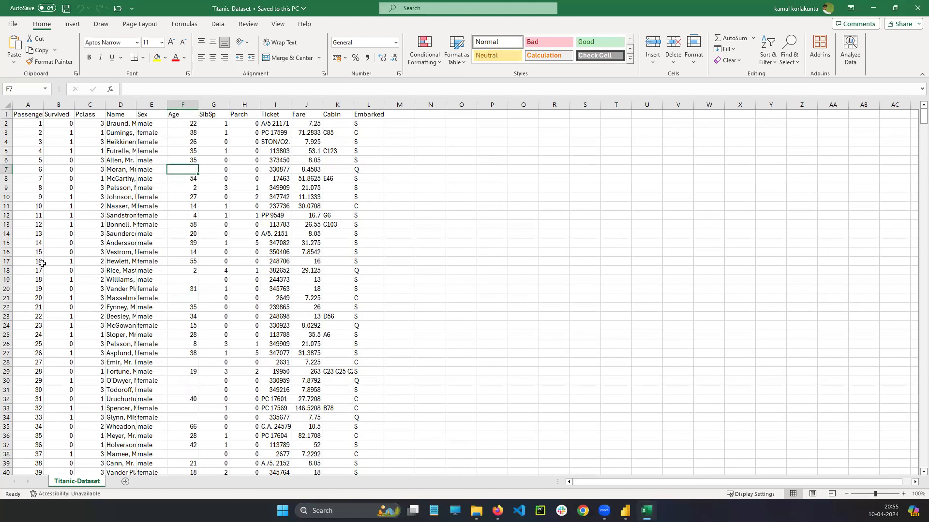
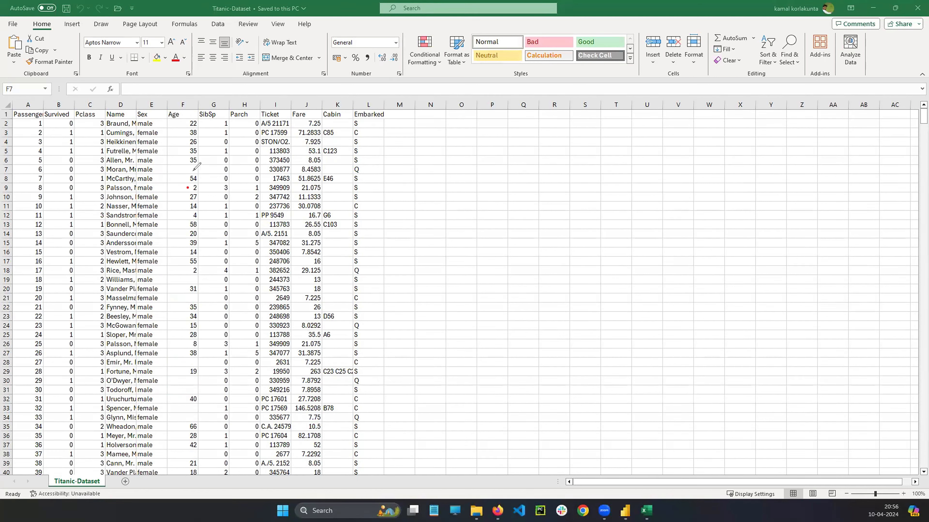
mouse_move(186, 166)
mouse_down()
mouse_move(195, 175)
mouse_move(186, 176)
mouse_up()
drag(41, 169, 382, 167)
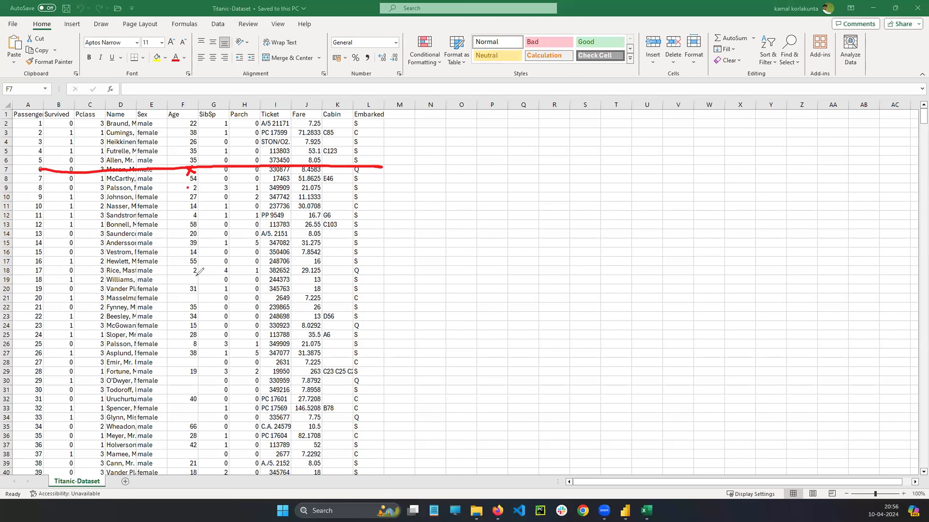
mouse_move(194, 273)
mouse_down()
mouse_move(188, 284)
mouse_move(360, 275)
mouse_move(40, 281)
mouse_up()
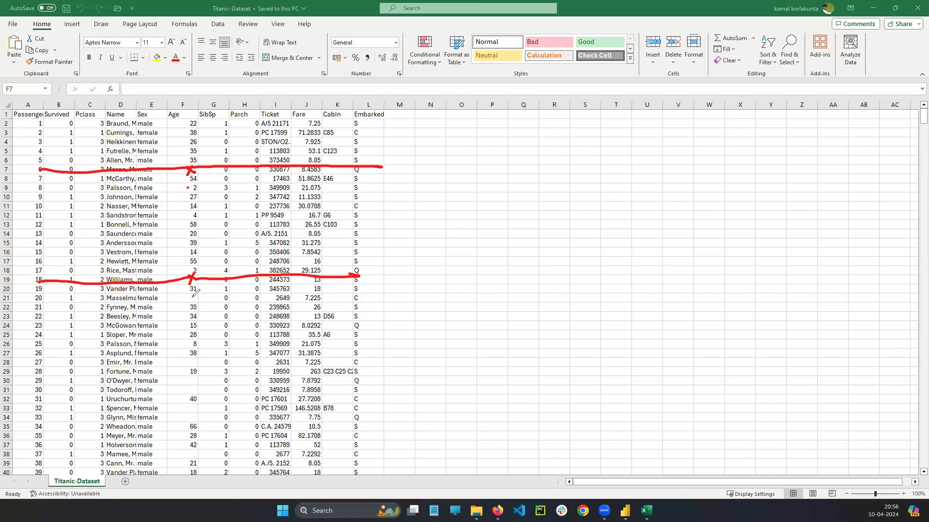
drag(191, 294, 197, 303)
mouse_move(198, 294)
mouse_down()
mouse_move(190, 304)
mouse_move(352, 296)
mouse_move(64, 304)
mouse_move(73, 311)
mouse_up()
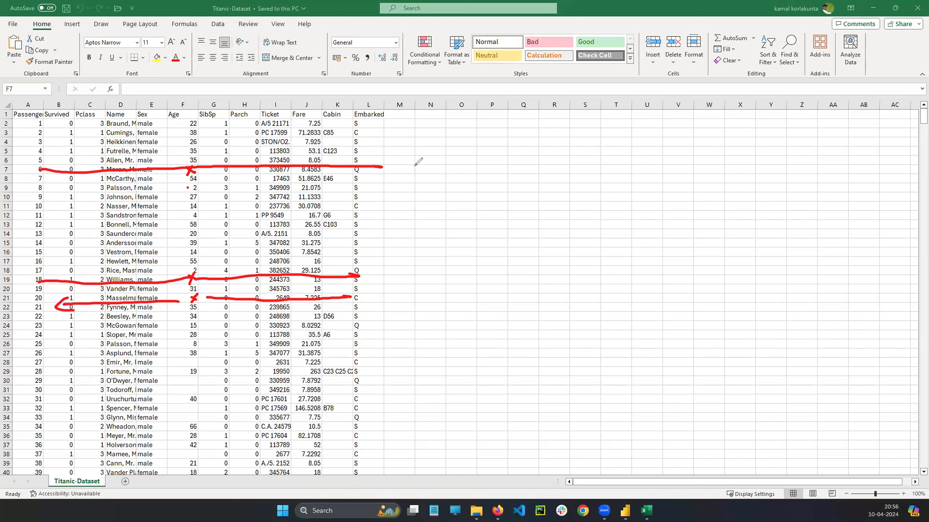
drag(410, 194, 411, 210)
mouse_move(425, 194)
mouse_down()
mouse_move(416, 205)
mouse_move(423, 194)
mouse_up()
mouse_move(435, 195)
mouse_down()
mouse_move(430, 203)
mouse_move(468, 176)
mouse_move(493, 189)
mouse_up()
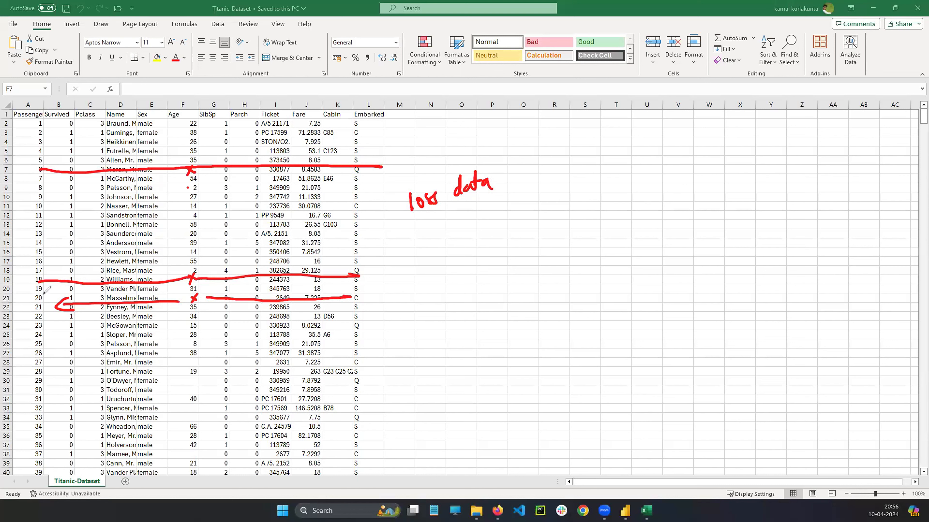
key(Escape)
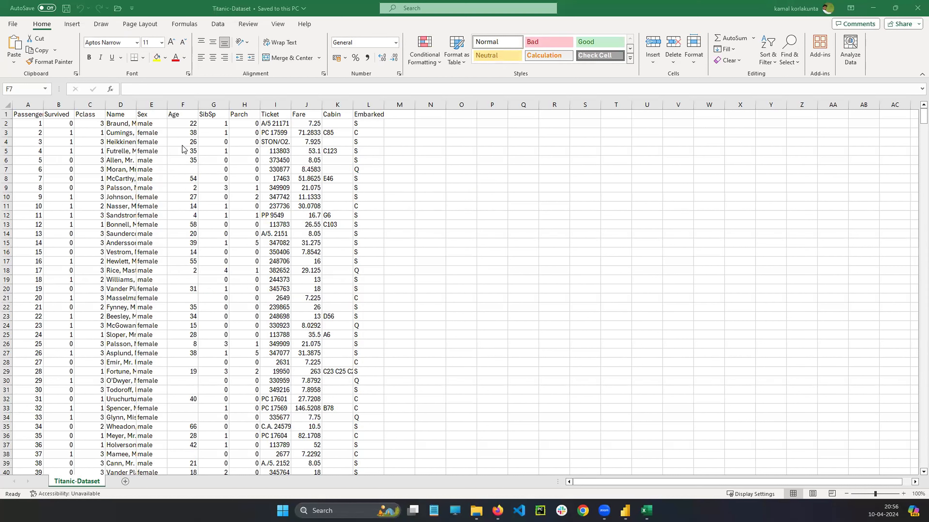
- Return to Power Query Editor and check the filter values of the Age column without applying a filter
click(183, 115)
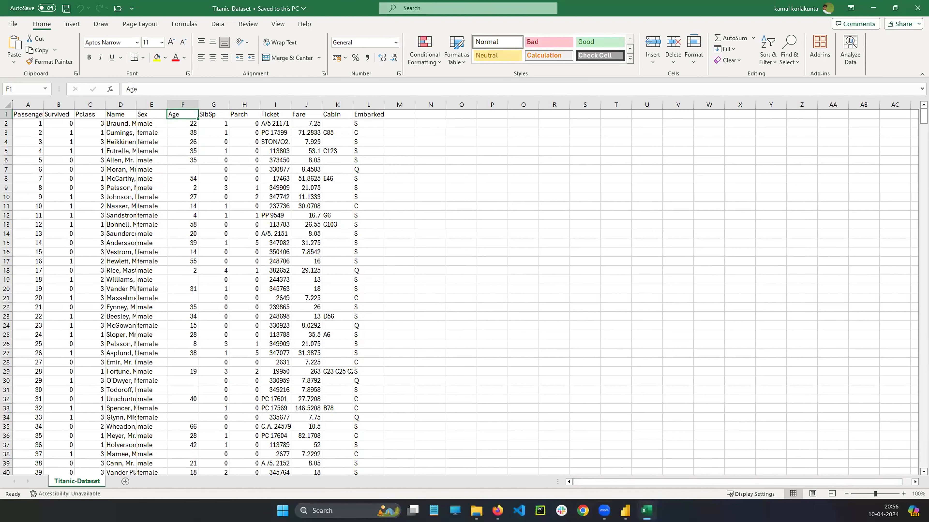
mouse_move(625, 511)
click(670, 459)
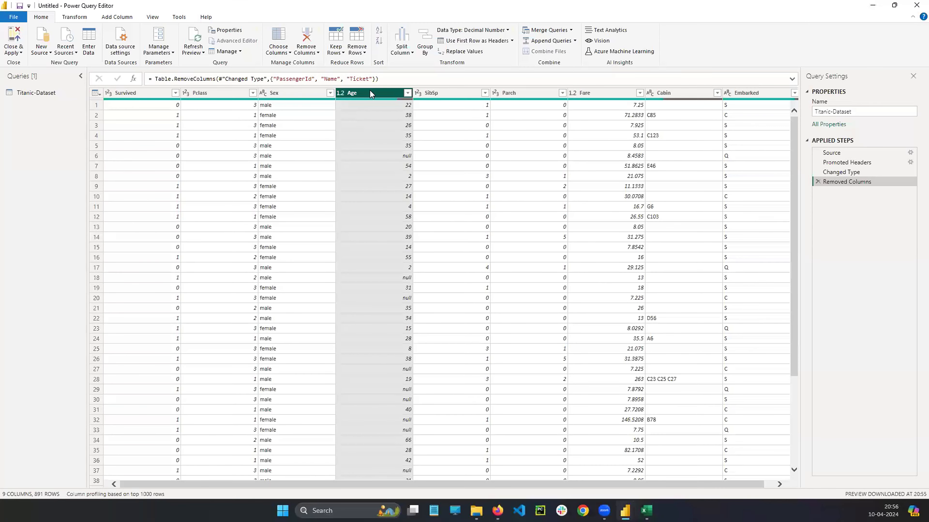
click(407, 93)
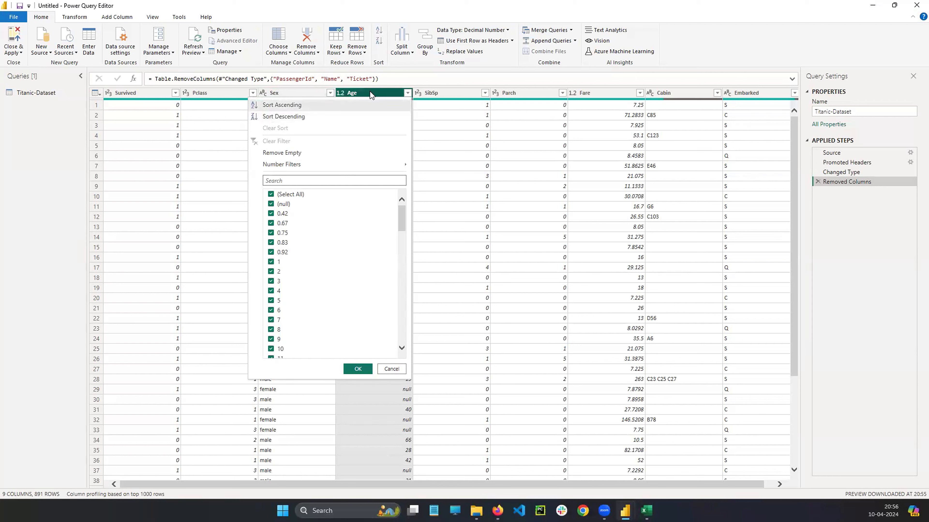
click(67, 203)
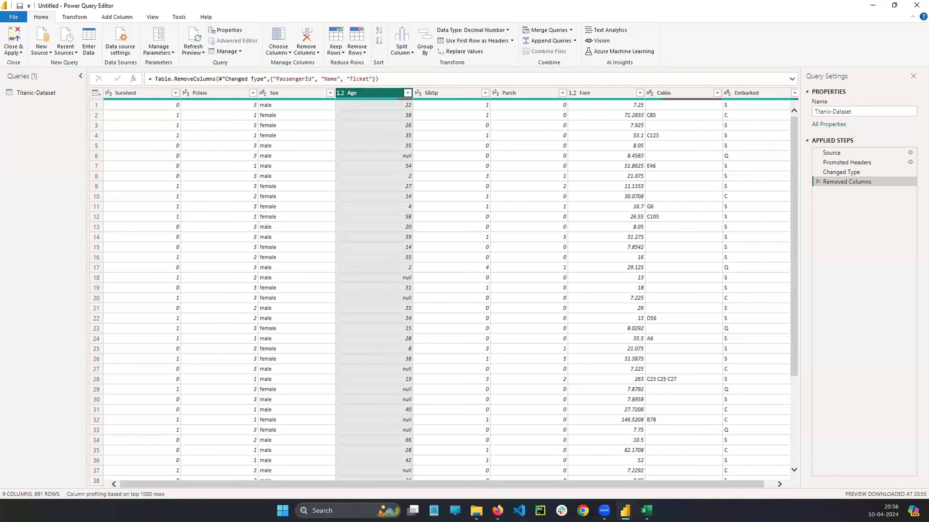
drag(141, 165, 376, 393)
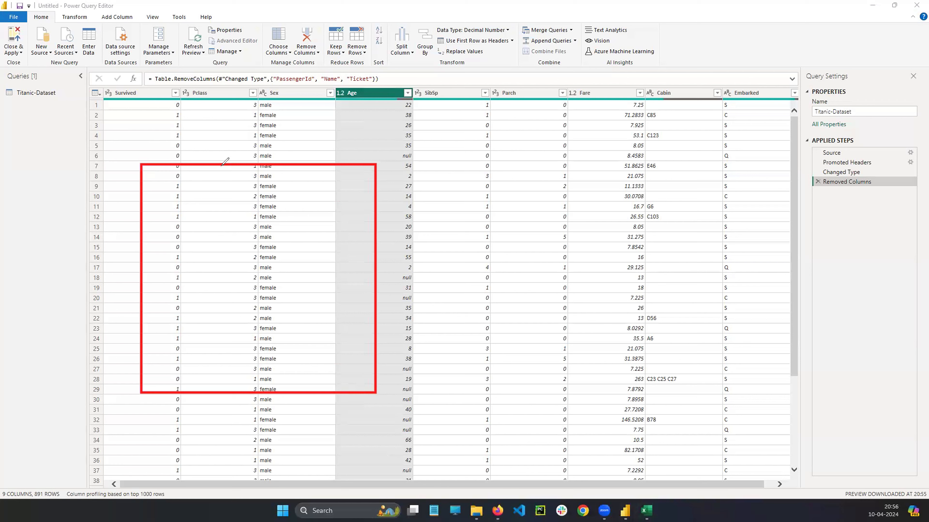
drag(222, 166, 226, 414)
drag(306, 163, 302, 418)
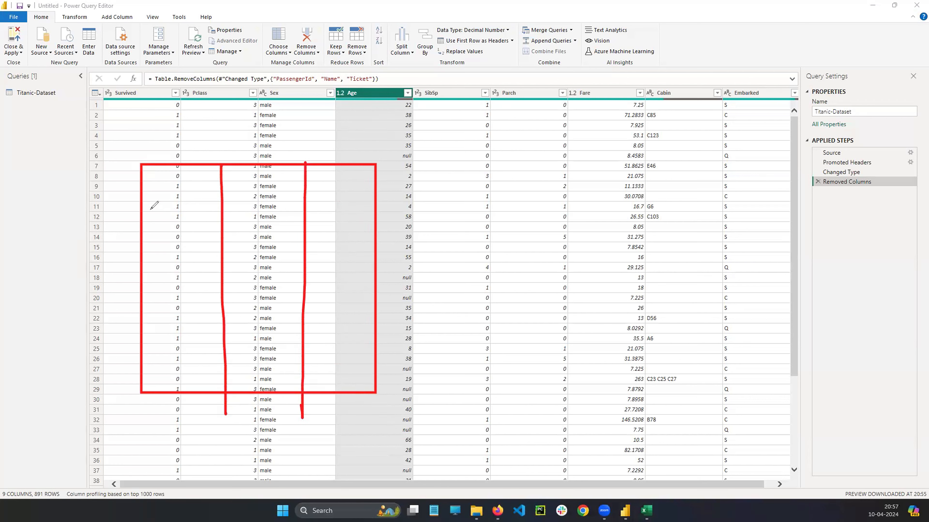
drag(140, 188, 362, 190)
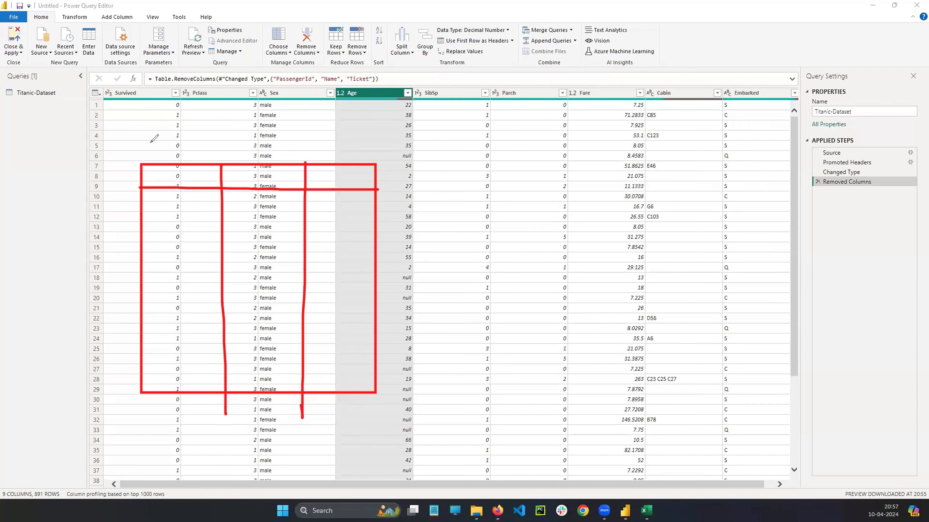
mouse_move(171, 169)
mouse_down()
mouse_move(172, 185)
mouse_move(212, 167)
mouse_move(230, 182)
mouse_move(250, 169)
mouse_move(342, 170)
mouse_move(359, 184)
mouse_up()
mouse_move(157, 209)
mouse_down()
mouse_move(169, 221)
mouse_move(191, 203)
mouse_move(201, 217)
mouse_move(243, 210)
mouse_move(258, 231)
mouse_up()
drag(326, 210, 347, 222)
mouse_move(160, 261)
mouse_down()
mouse_move(188, 252)
mouse_move(216, 273)
mouse_move(255, 256)
mouse_up()
click(245, 266)
mouse_move(260, 256)
mouse_down()
mouse_move(262, 287)
mouse_move(271, 271)
mouse_up()
drag(328, 261, 340, 274)
drag(343, 256, 331, 277)
mouse_move(154, 336)
mouse_down()
mouse_move(197, 311)
mouse_move(212, 329)
mouse_move(269, 315)
mouse_move(261, 343)
mouse_up()
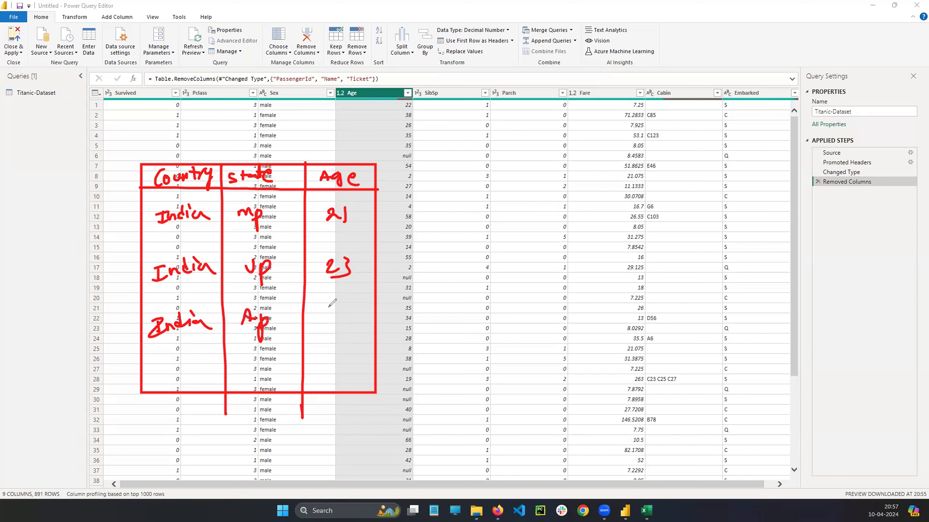
mouse_move(332, 305)
mouse_down()
mouse_move(332, 325)
mouse_move(342, 329)
mouse_up()
mouse_move(165, 359)
mouse_down()
mouse_move(160, 379)
mouse_move(211, 378)
mouse_up()
mouse_move(237, 362)
mouse_down()
mouse_move(241, 373)
mouse_move(256, 355)
mouse_up()
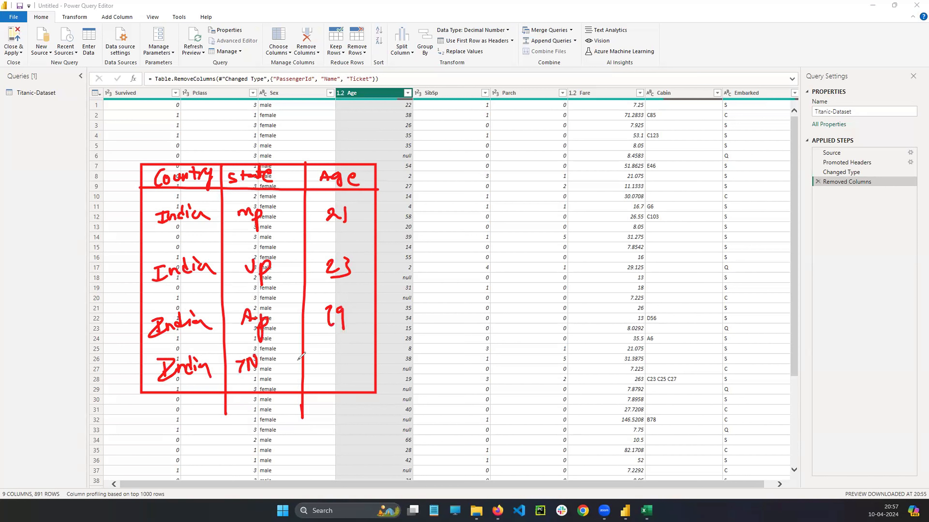
mouse_move(328, 361)
mouse_down()
mouse_move(332, 375)
mouse_move(347, 369)
mouse_move(345, 379)
mouse_up()
drag(406, 262, 426, 260)
drag(420, 253, 415, 271)
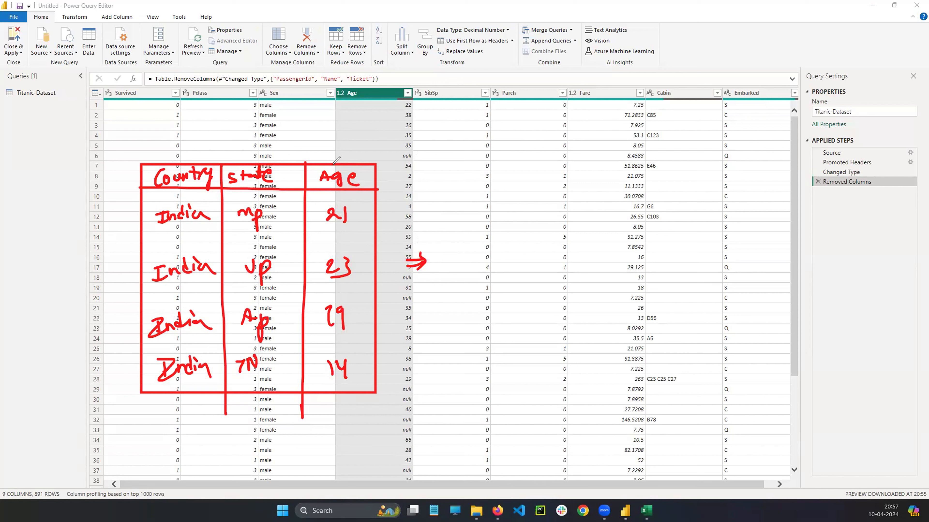
mouse_move(326, 158)
mouse_down()
mouse_move(366, 167)
mouse_move(324, 157)
mouse_move(335, 153)
mouse_up()
drag(330, 146, 340, 150)
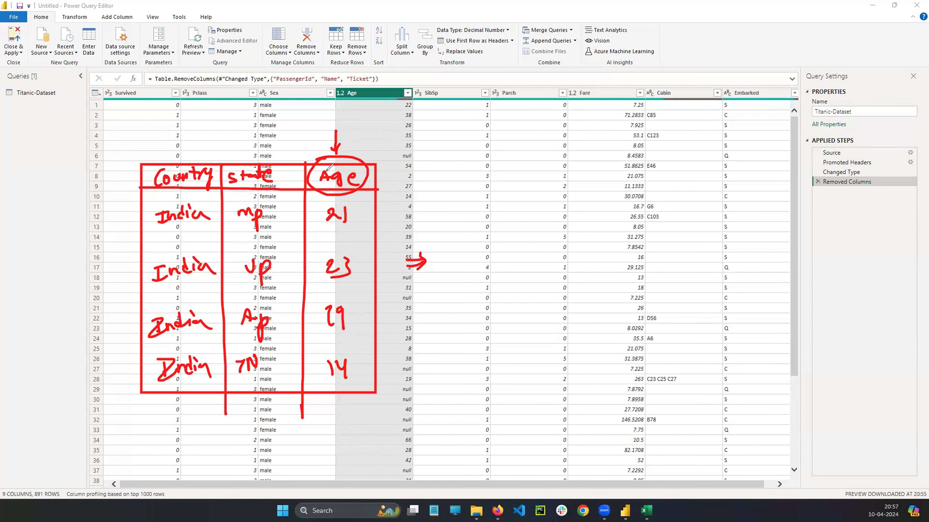
mouse_move(383, 160)
mouse_down()
mouse_move(434, 156)
mouse_move(450, 369)
mouse_up()
mouse_move(468, 166)
mouse_down()
mouse_move(555, 166)
mouse_move(727, 253)
mouse_move(532, 351)
mouse_move(450, 365)
mouse_up()
mouse_move(426, 124)
mouse_down()
mouse_move(417, 136)
mouse_move(450, 122)
mouse_up()
mouse_move(442, 117)
mouse_down()
mouse_move(470, 118)
mouse_move(476, 92)
mouse_move(474, 105)
mouse_move(540, 67)
mouse_move(561, 69)
mouse_move(636, 33)
mouse_move(644, 68)
mouse_up()
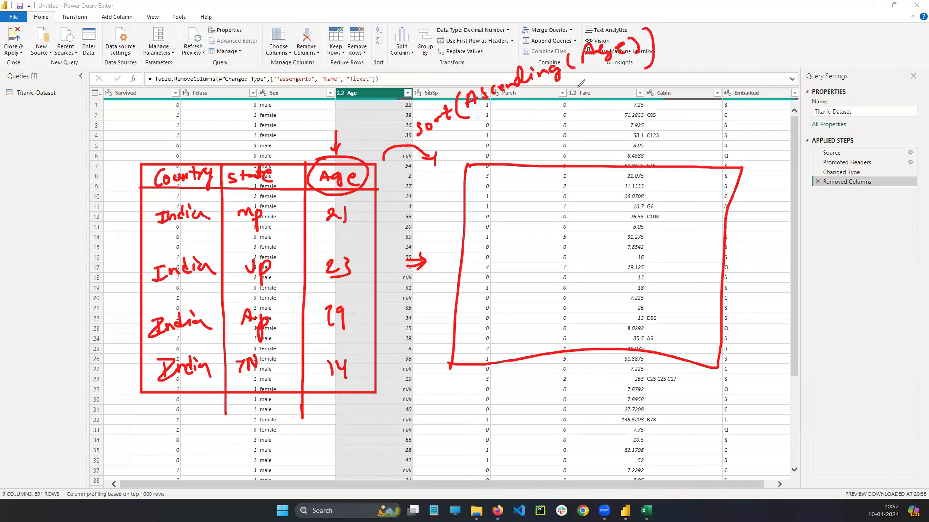
drag(671, 158, 638, 363)
mouse_move(684, 191)
mouse_down()
mouse_move(695, 183)
mouse_move(700, 198)
mouse_move(736, 185)
mouse_up()
drag(663, 204, 727, 201)
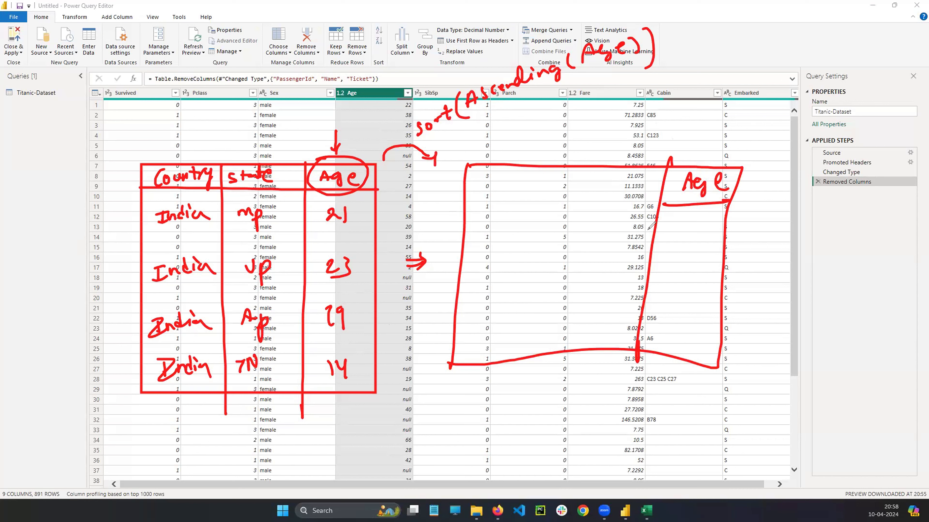
drag(682, 210, 682, 220)
drag(689, 207, 692, 231)
drag(679, 249, 691, 265)
drag(667, 293, 681, 304)
drag(687, 287, 694, 342)
drag(462, 202, 682, 207)
drag(591, 169, 574, 375)
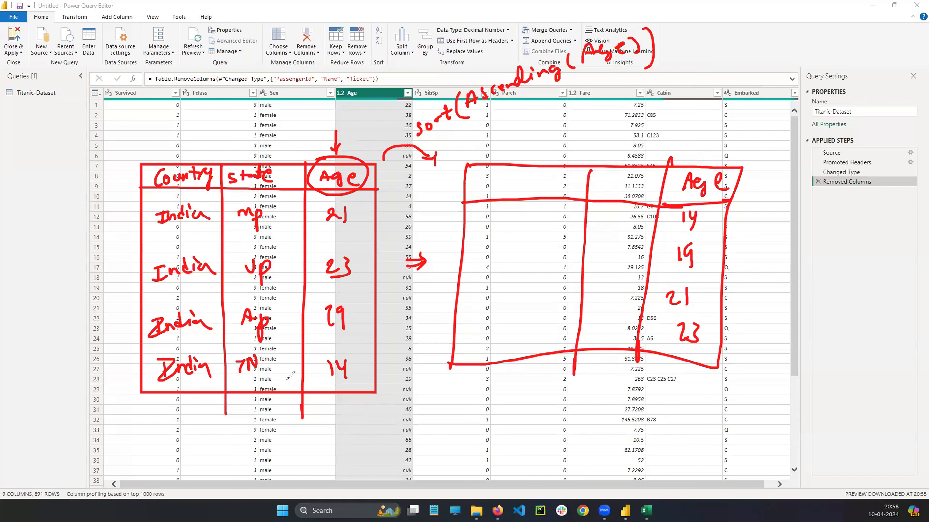
mouse_move(294, 380)
mouse_down()
mouse_move(255, 381)
mouse_move(268, 387)
mouse_up()
drag(503, 176, 499, 193)
drag(513, 179, 554, 175)
click(598, 178)
mouse_move(613, 176)
mouse_down()
mouse_move(607, 190)
mouse_move(654, 175)
mouse_move(647, 198)
mouse_up()
click(692, 231)
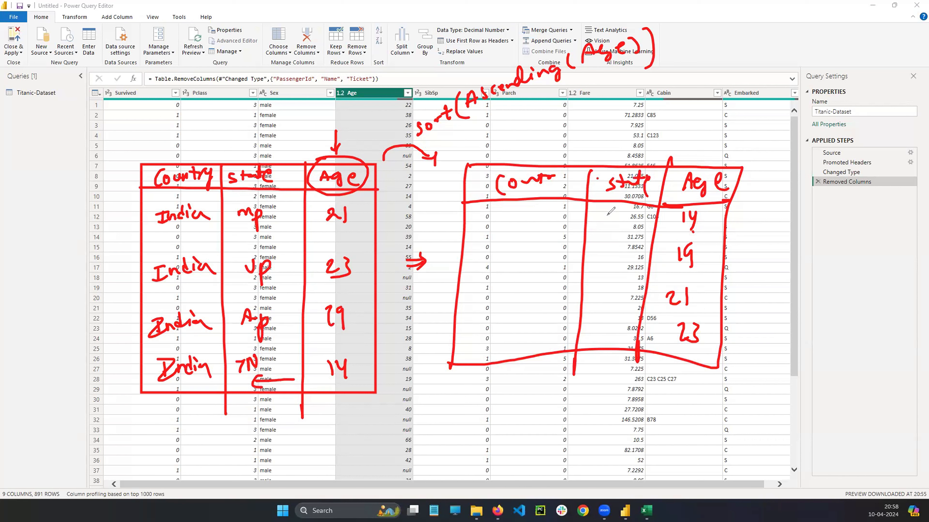
drag(599, 218, 614, 214)
drag(607, 214, 605, 228)
drag(610, 221, 630, 205)
mouse_move(519, 210)
mouse_down()
mouse_move(533, 227)
mouse_move(556, 204)
mouse_move(579, 224)
mouse_up()
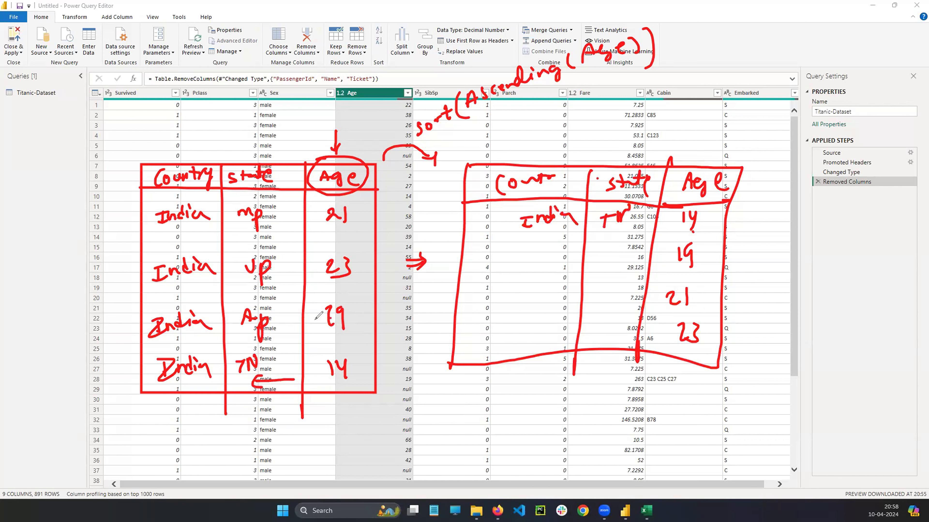
drag(592, 271, 607, 265)
drag(614, 258, 615, 275)
drag(613, 255, 618, 263)
mouse_move(509, 260)
mouse_down()
mouse_move(534, 266)
mouse_move(563, 256)
mouse_move(589, 273)
mouse_up()
mouse_move(608, 303)
mouse_down()
mouse_move(621, 299)
mouse_move(630, 319)
mouse_move(629, 299)
mouse_up()
mouse_move(512, 297)
mouse_down()
mouse_move(567, 291)
mouse_move(623, 344)
mouse_up()
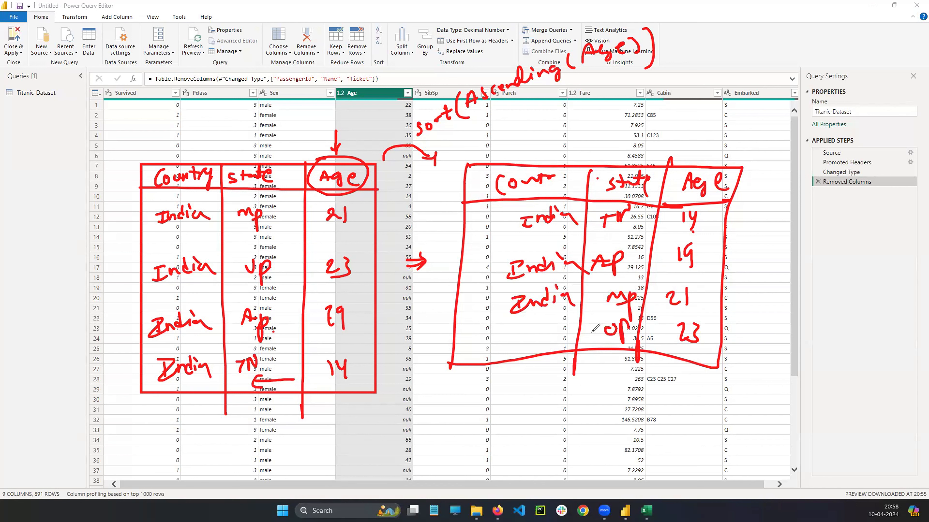
mouse_move(493, 327)
mouse_down()
mouse_move(497, 342)
mouse_move(541, 332)
mouse_up()
drag(545, 327, 544, 341)
click(549, 319)
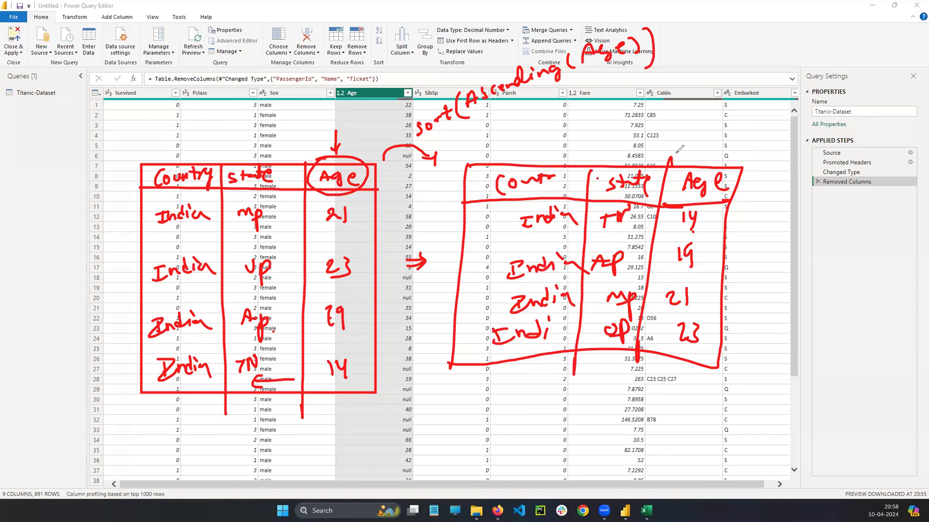
drag(487, 224, 507, 224)
drag(500, 212, 500, 231)
mouse_move(479, 269)
mouse_down()
mouse_move(494, 268)
mouse_move(492, 277)
mouse_up()
mouse_move(481, 308)
mouse_down()
mouse_move(499, 301)
mouse_move(493, 311)
mouse_up()
drag(469, 351, 491, 350)
drag(484, 332, 490, 351)
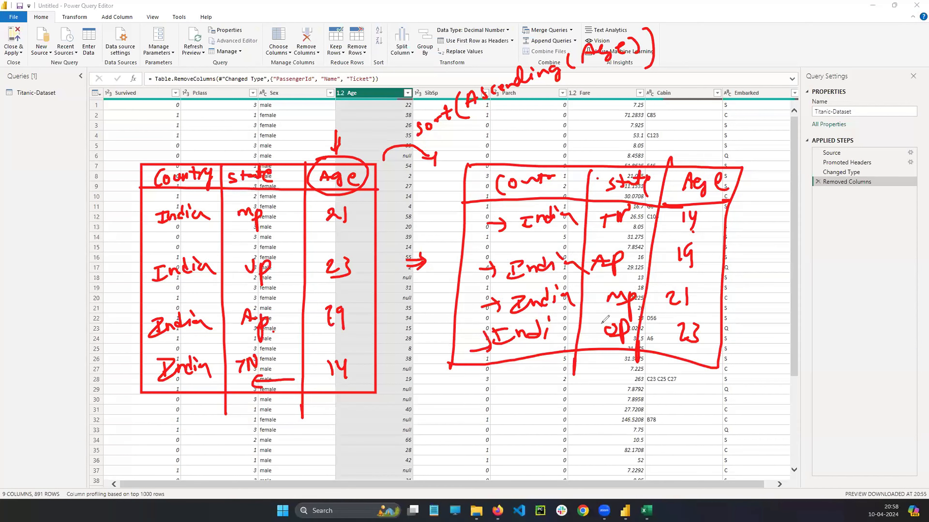
key(e)
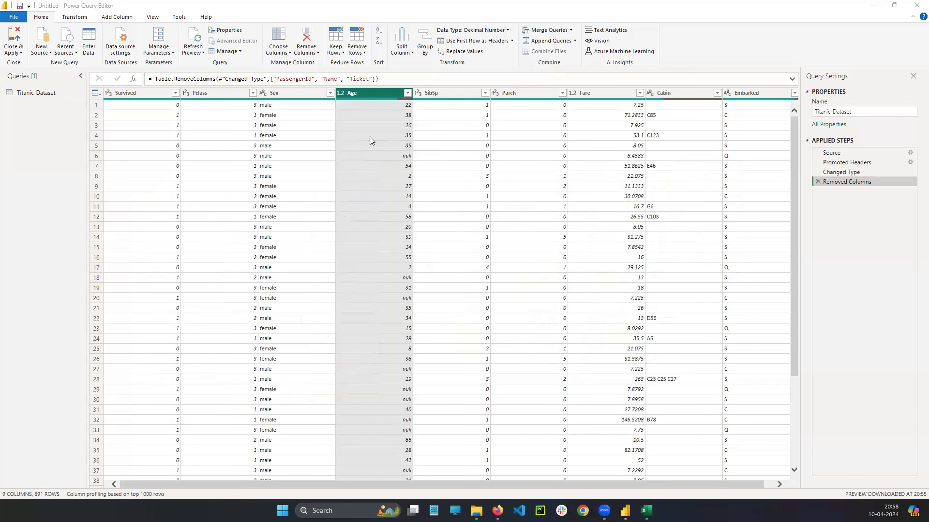
- Sort the Titanic-Dataset rows by the Age column in ascending order and look through the sorted rows
click(407, 93)
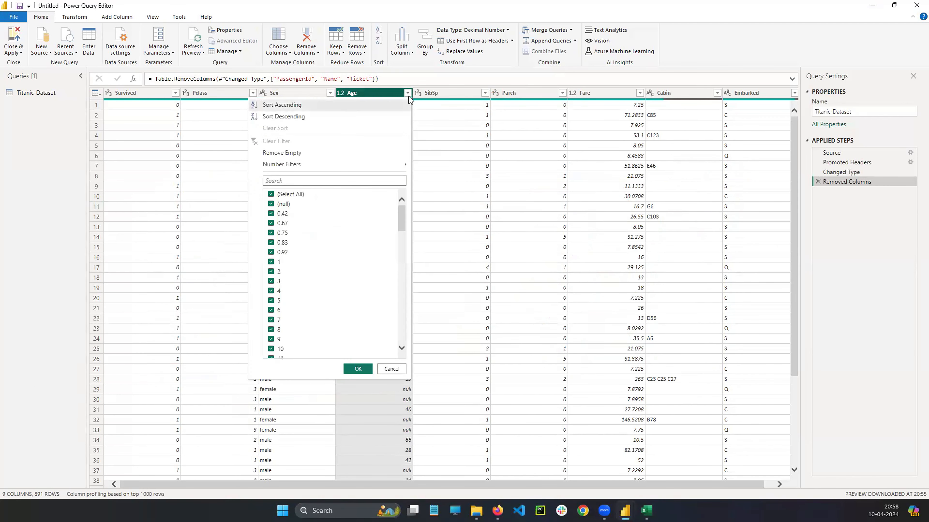
click(277, 106)
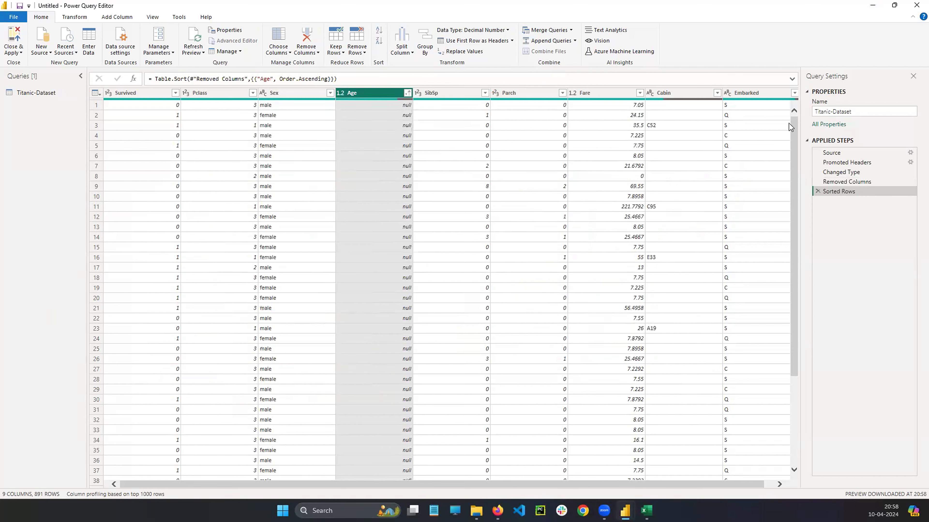
drag(796, 132, 799, 112)
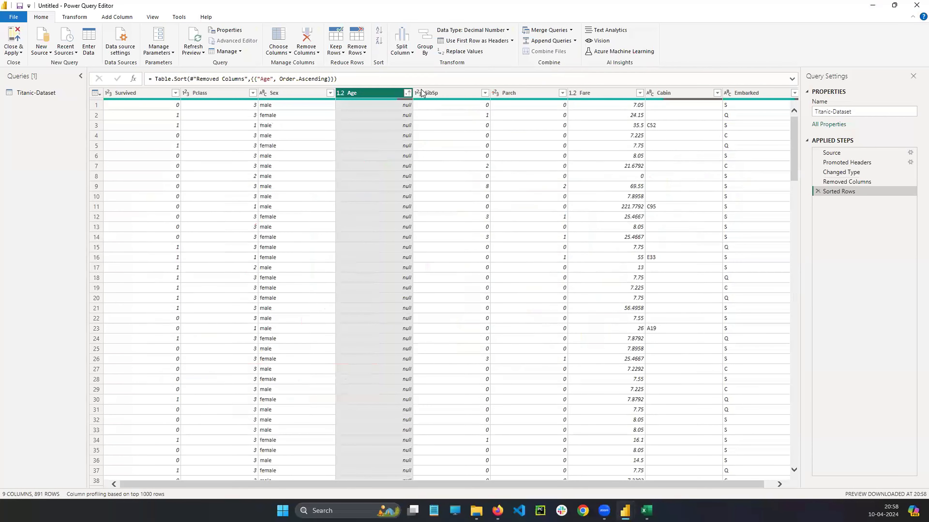
- Sort the rows by the Age column in descending order, and clear the sort after reviewing the order
click(407, 93)
click(333, 115)
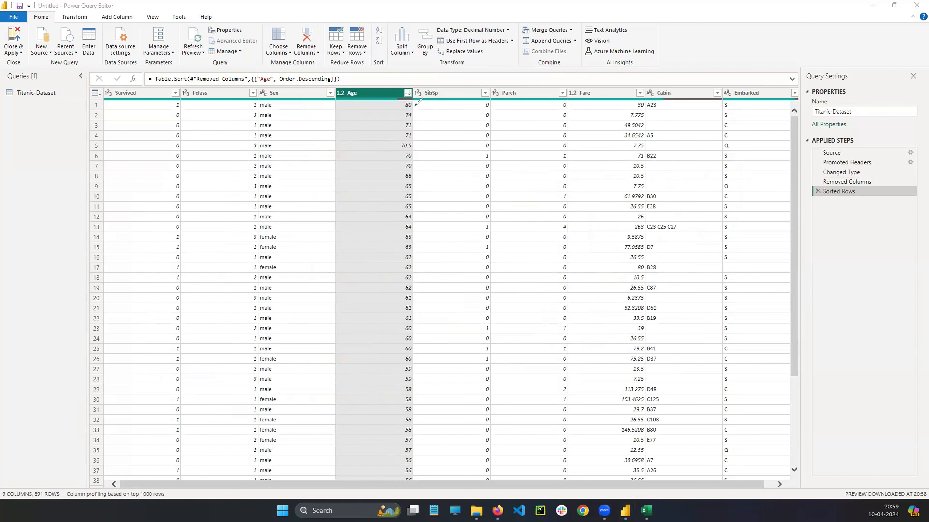
mouse_move(405, 117)
mouse_down()
mouse_move(394, 154)
mouse_move(401, 257)
mouse_up()
drag(398, 317, 392, 450)
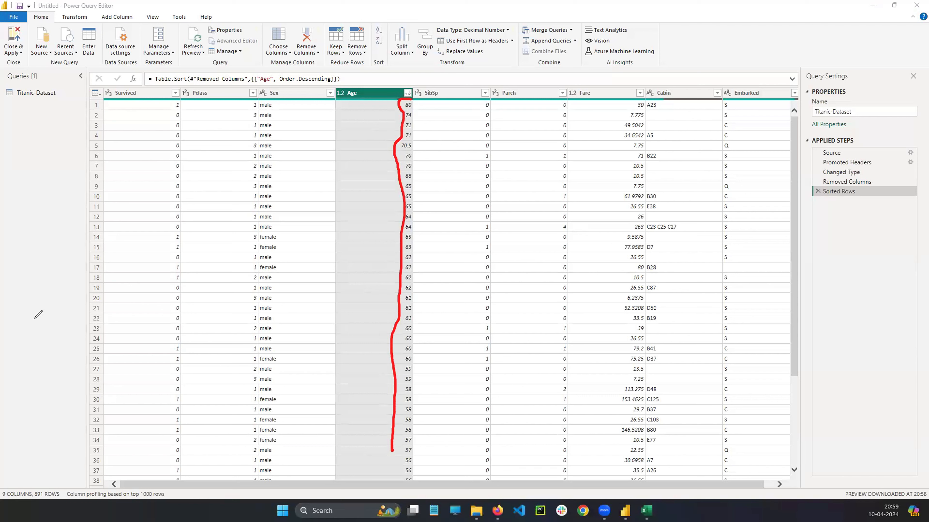
key(ctrl+z)
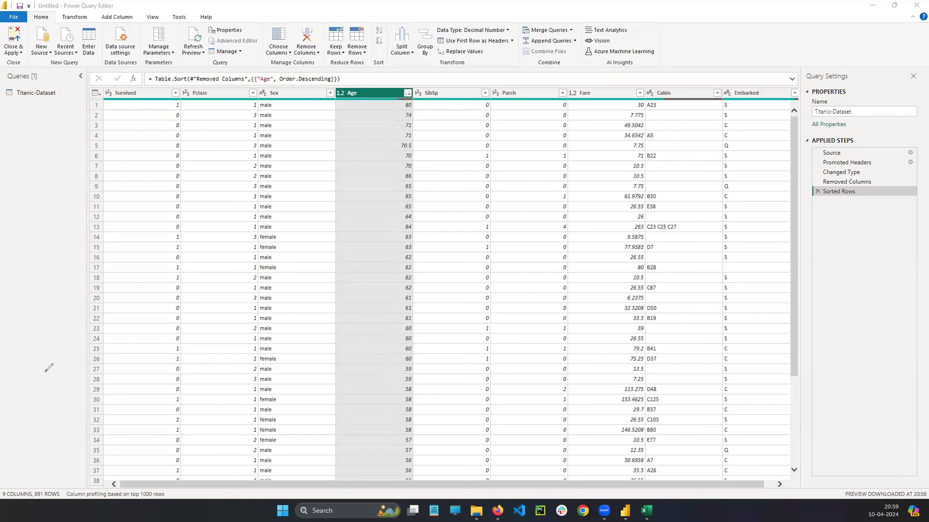
click(407, 93)
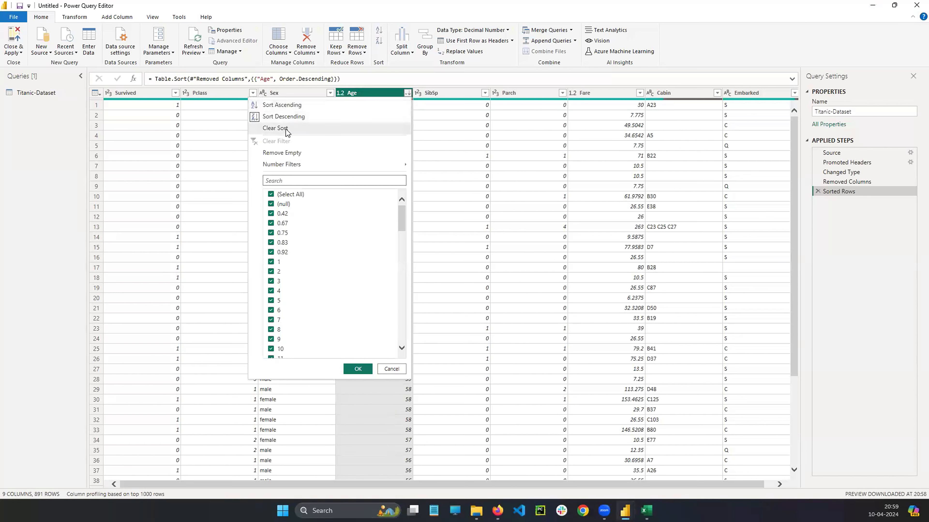
click(275, 128)
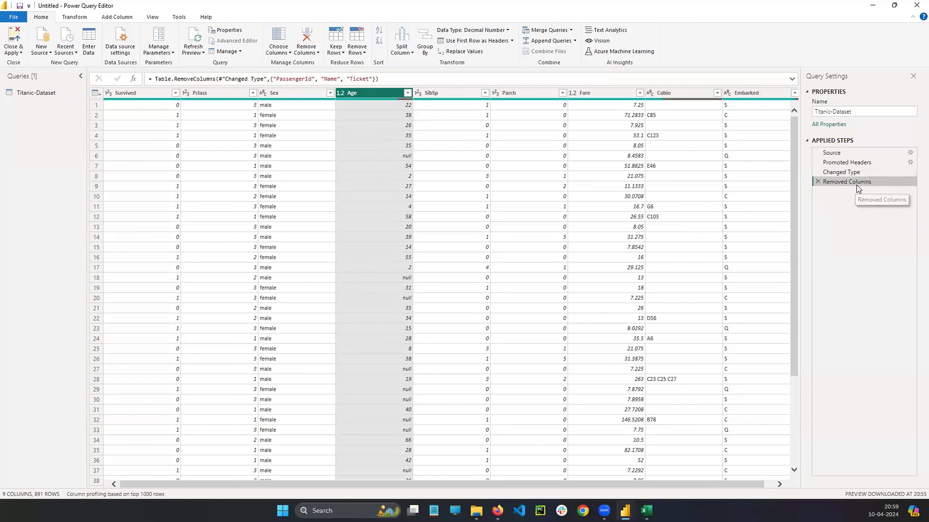
- Examine the filter values of the Age column, deselecting all of them and selecting them all again
click(408, 94)
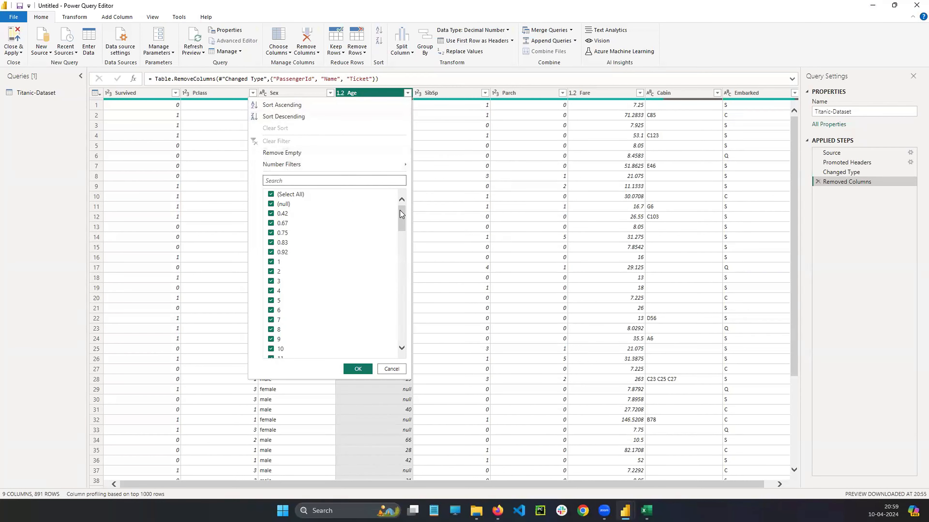
mouse_move(400, 211)
mouse_down()
mouse_move(406, 354)
mouse_move(402, 209)
mouse_up()
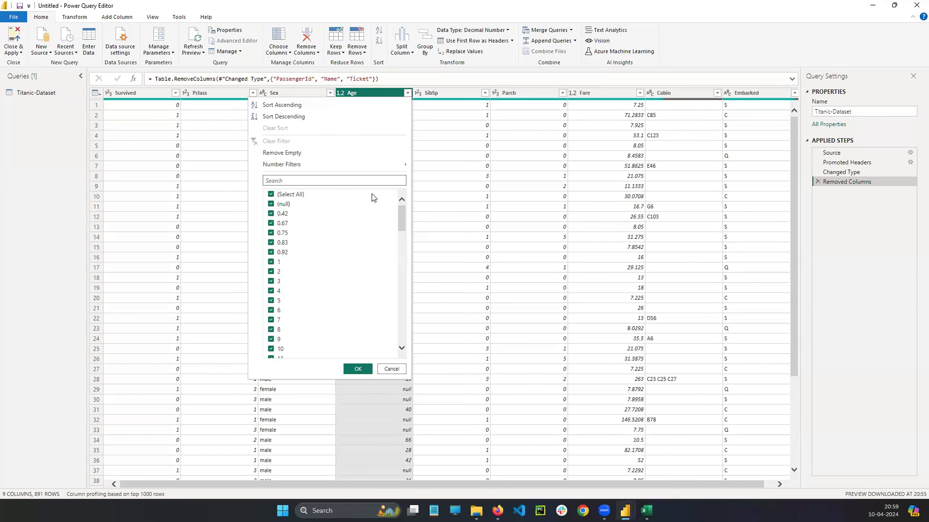
click(272, 195)
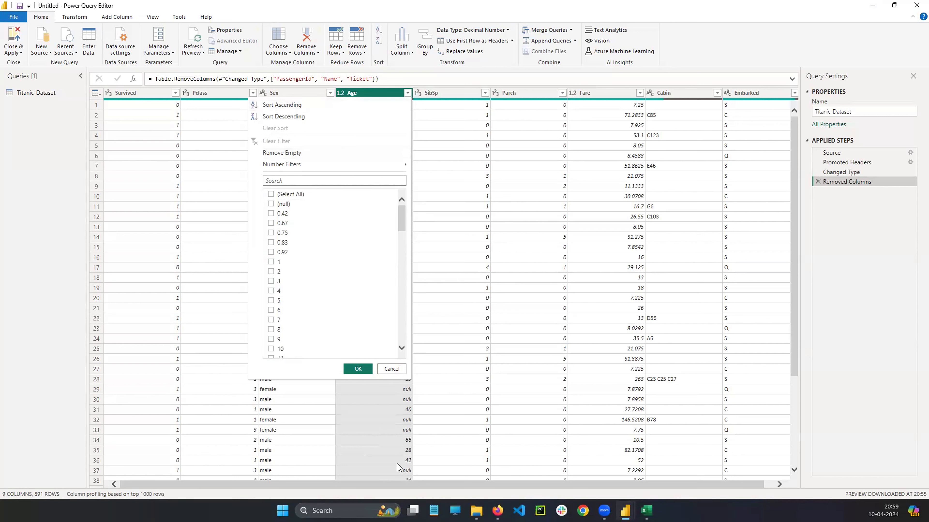
click(271, 195)
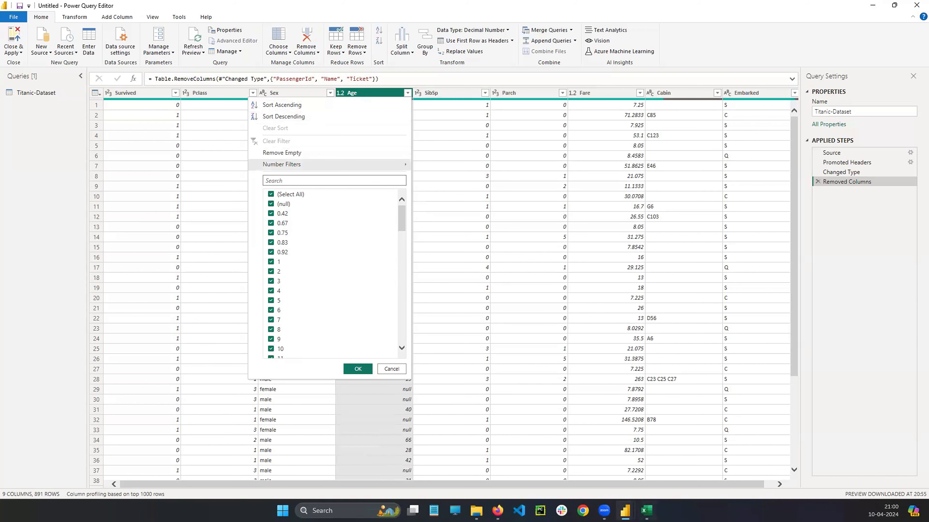
- Switch to the Titanic-Dataset workbook in Excel and compare the blank Age cells F7, F19, F21 and F28 with the filled cells F2 to F5
click(646, 511)
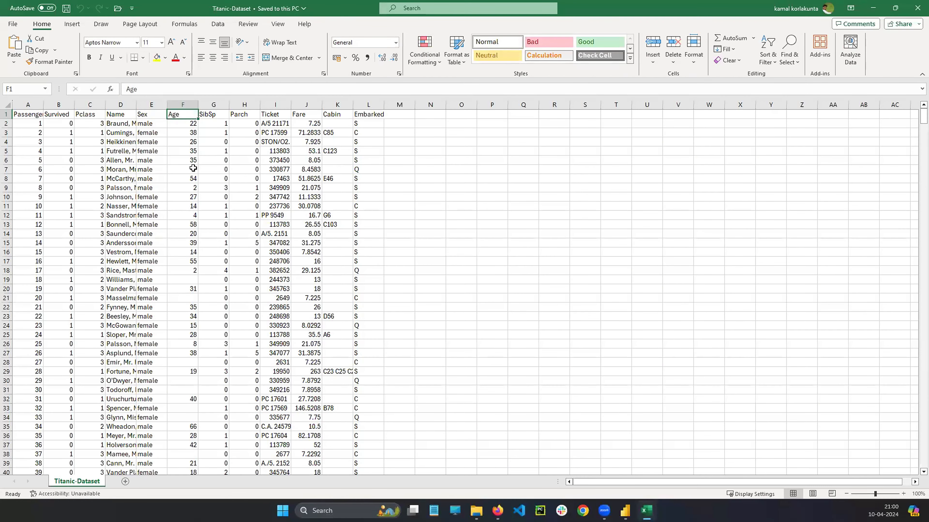
click(193, 168)
click(193, 280)
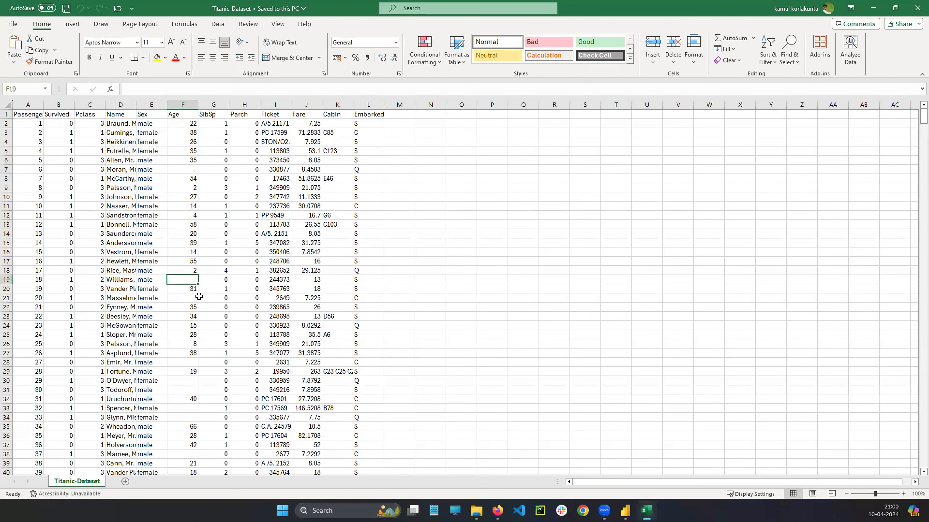
click(197, 298)
click(196, 362)
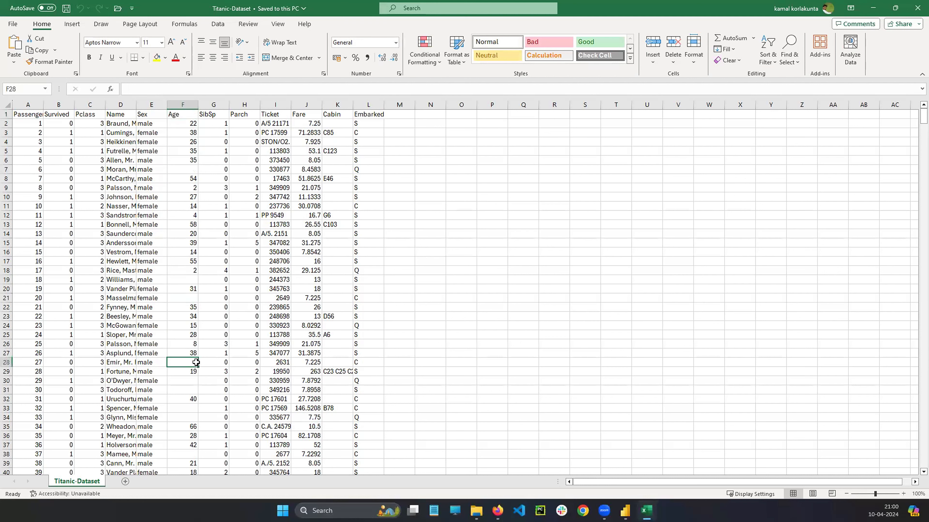
click(190, 124)
click(191, 133)
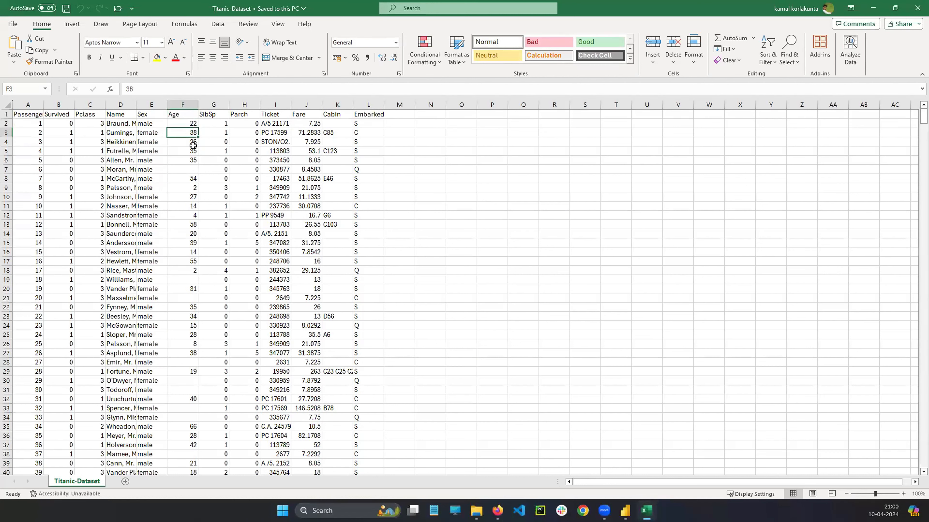
click(193, 145)
click(193, 152)
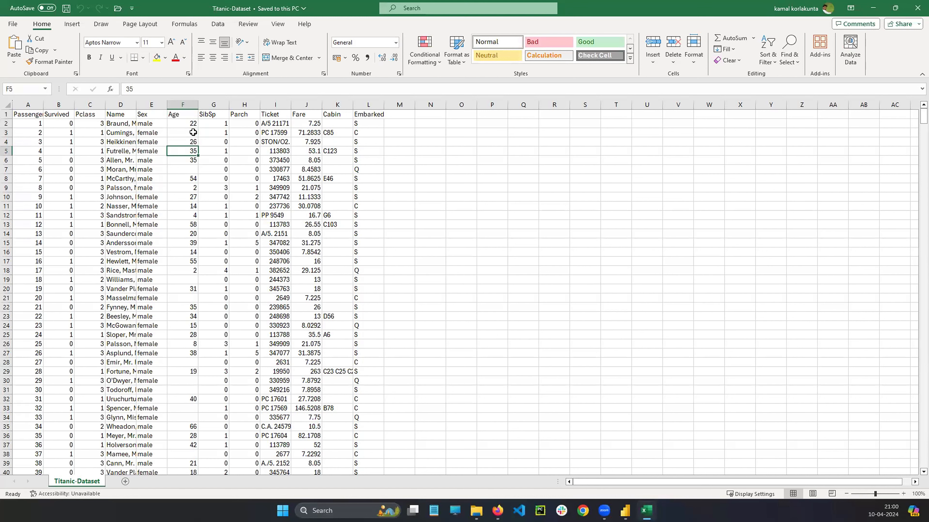
click(194, 172)
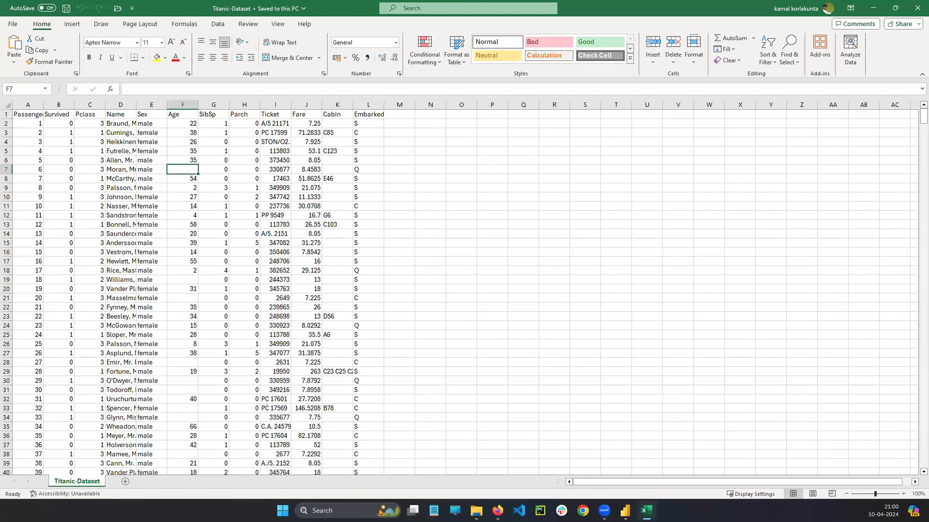
- Return to Power Query Editor and check the Remove Empty and Number Filters options of the Age column
click(625, 510)
click(652, 460)
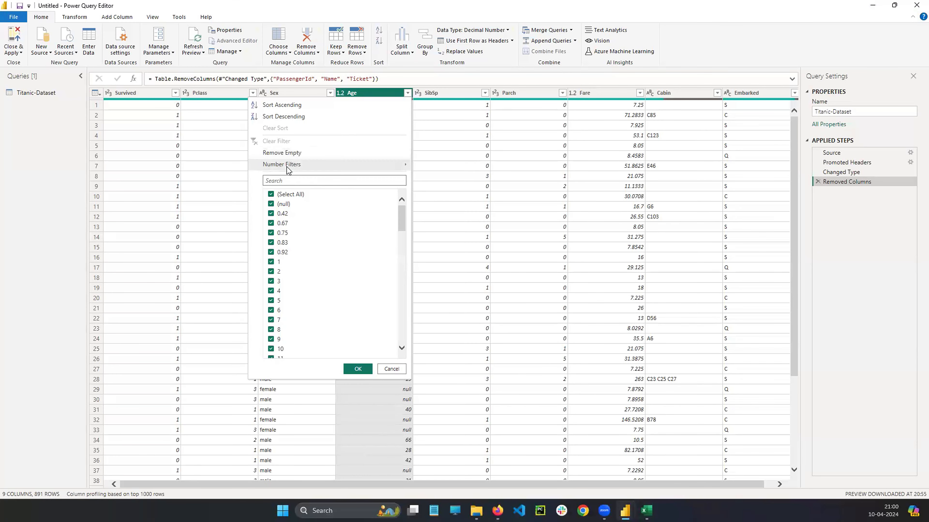
mouse_move(288, 169)
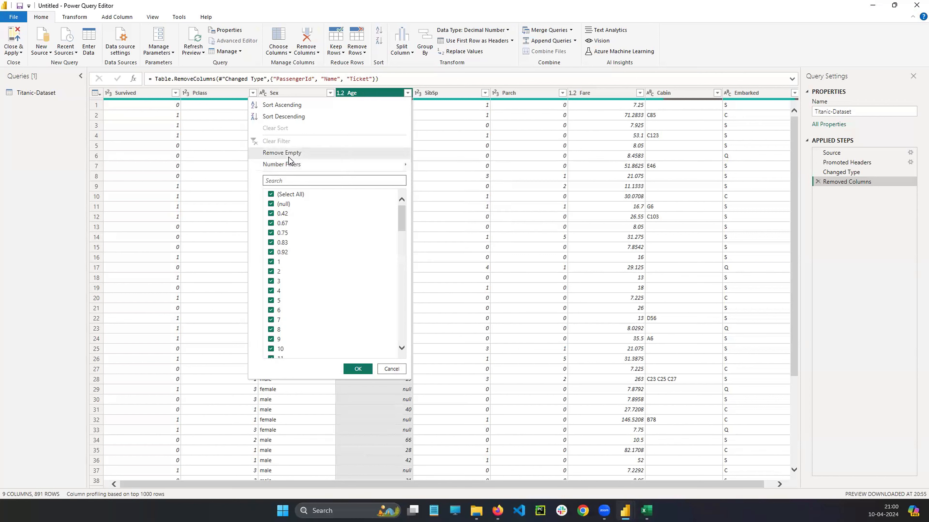
- Switch back to the Titanic-Dataset workbook in Excel and inspect the blank Age cell F19
mouse_move(646, 510)
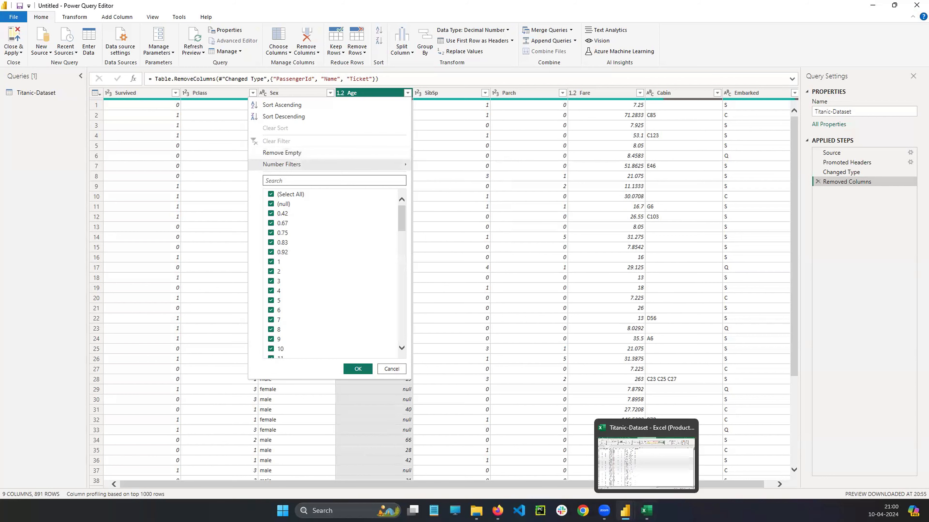
click(626, 461)
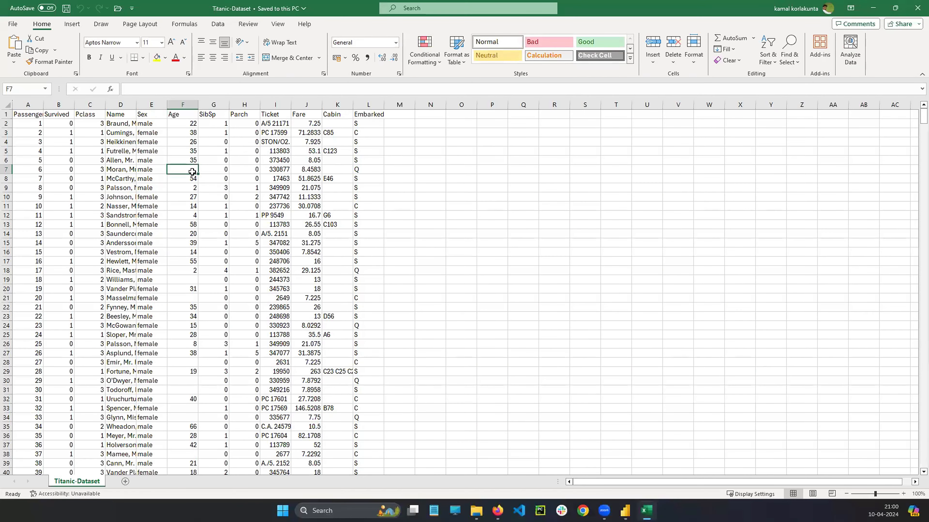
click(192, 281)
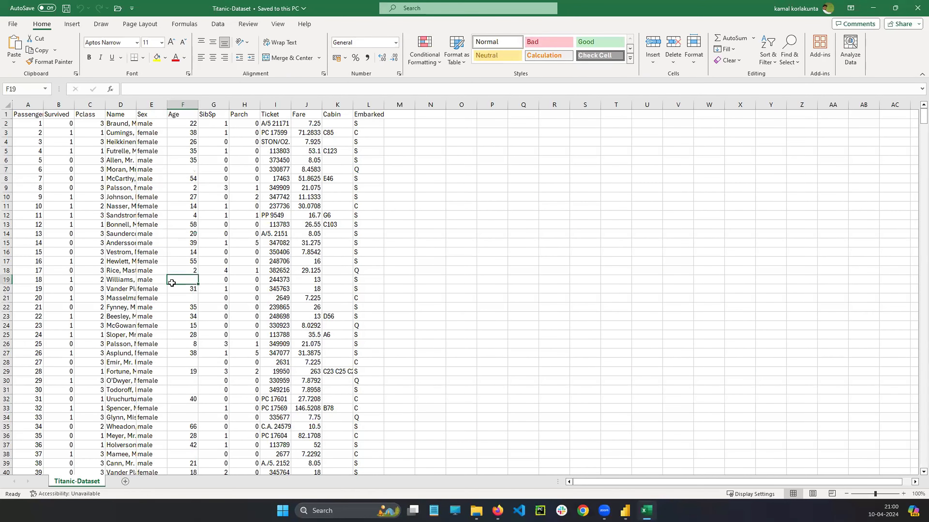
- Inspect the blank Age cells F21 and F28 in the workbook and return to Power Query Editor
click(190, 299)
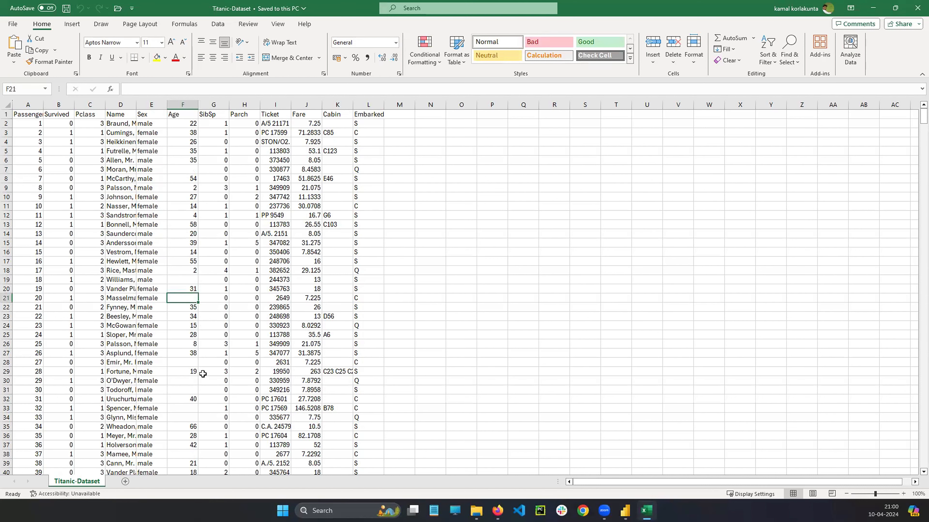
click(193, 361)
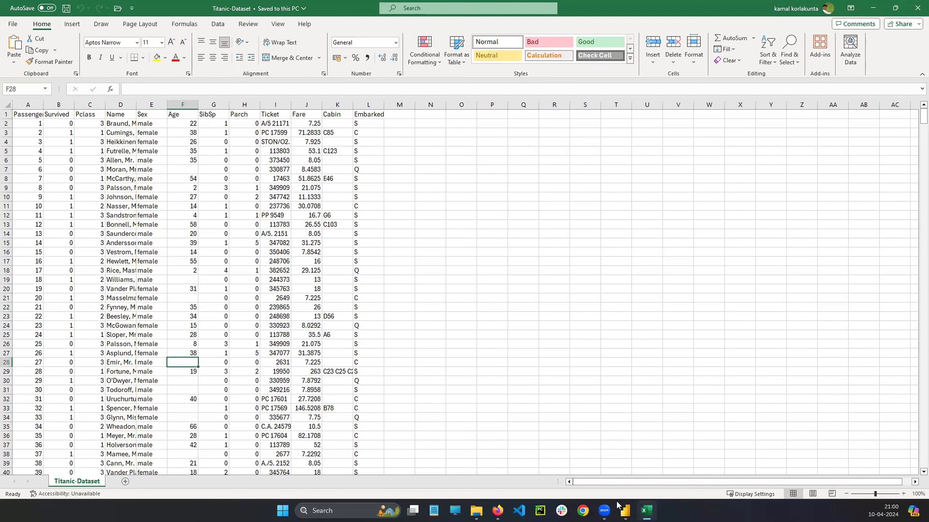
mouse_move(628, 507)
click(678, 463)
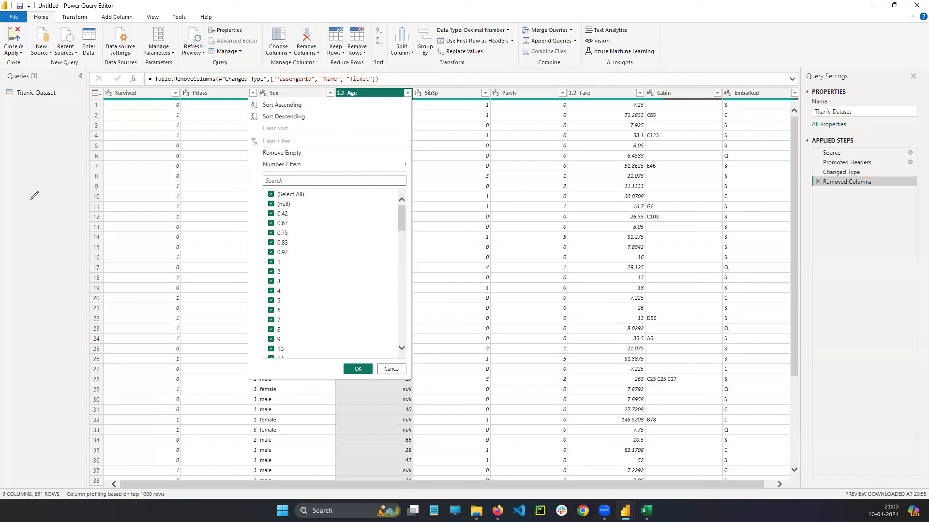
- Remove the rows with empty values in the Age column and recheck that column's filter list
drag(39, 483, 40, 486)
mouse_move(38, 485)
mouse_down()
mouse_move(38, 466)
mouse_move(44, 470)
mouse_up()
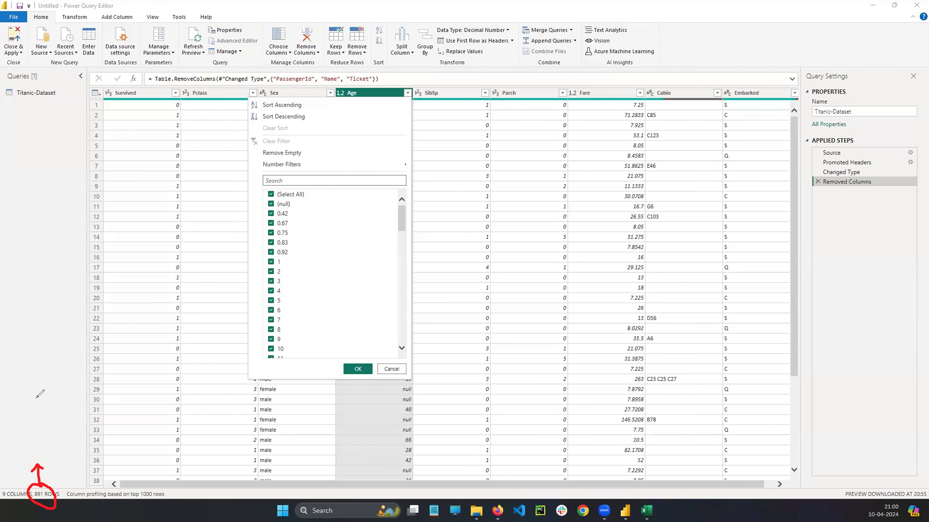
click(292, 151)
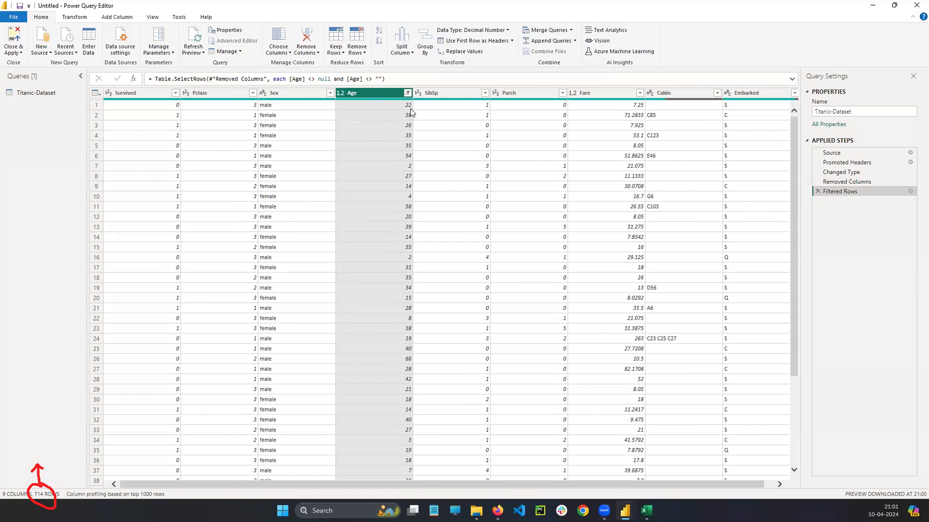
click(407, 93)
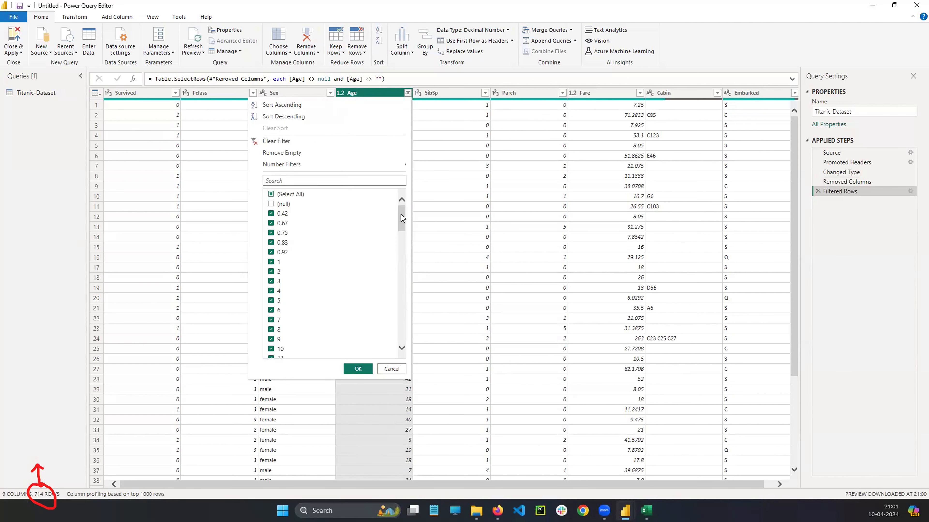
click(860, 229)
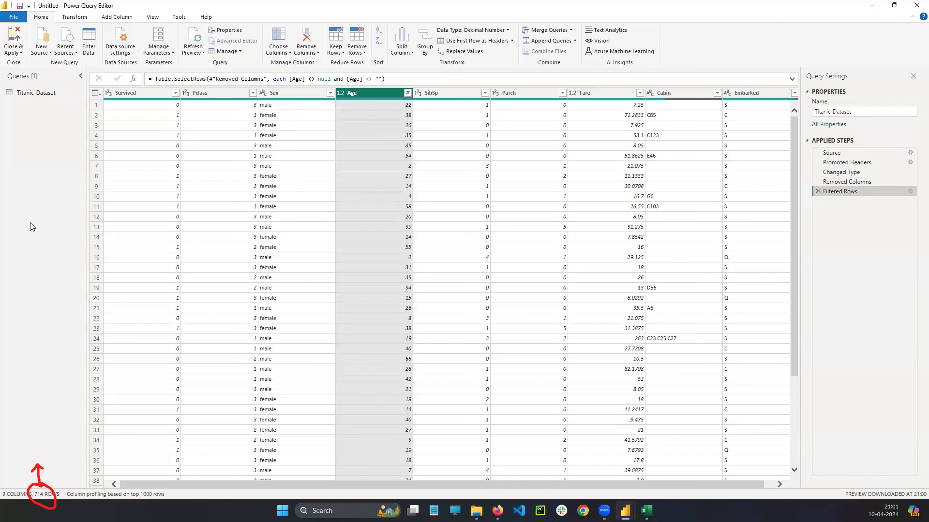
mouse_move(676, 197)
mouse_down()
mouse_move(814, 199)
mouse_move(802, 212)
mouse_up()
mouse_move(862, 170)
mouse_down()
mouse_move(881, 175)
mouse_move(852, 168)
mouse_move(863, 208)
mouse_move(841, 190)
mouse_up()
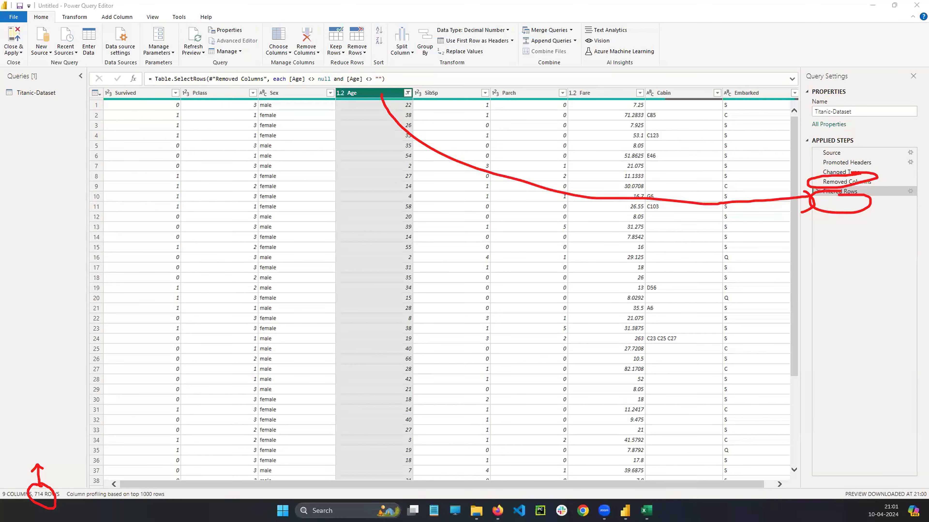
key(Escape)
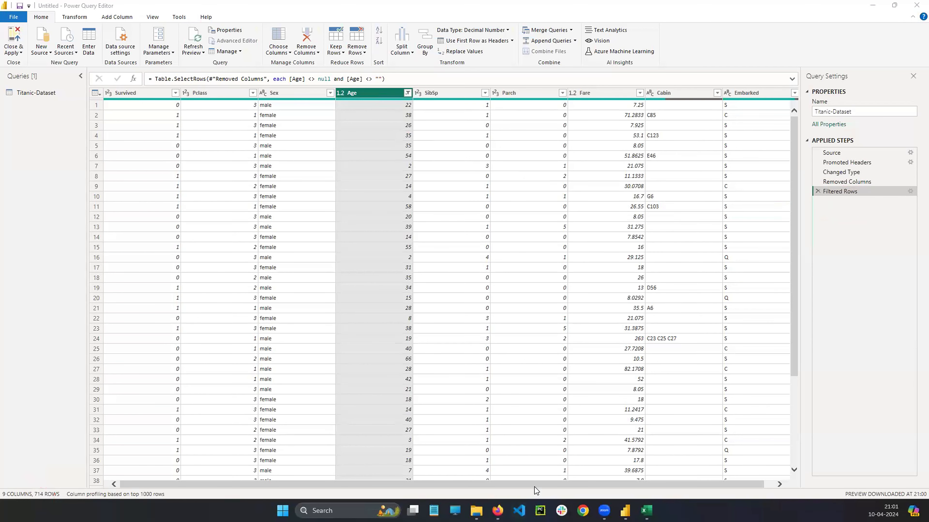
- Remove the rows with empty values in the Embarked column
drag(534, 487, 570, 487)
click(767, 98)
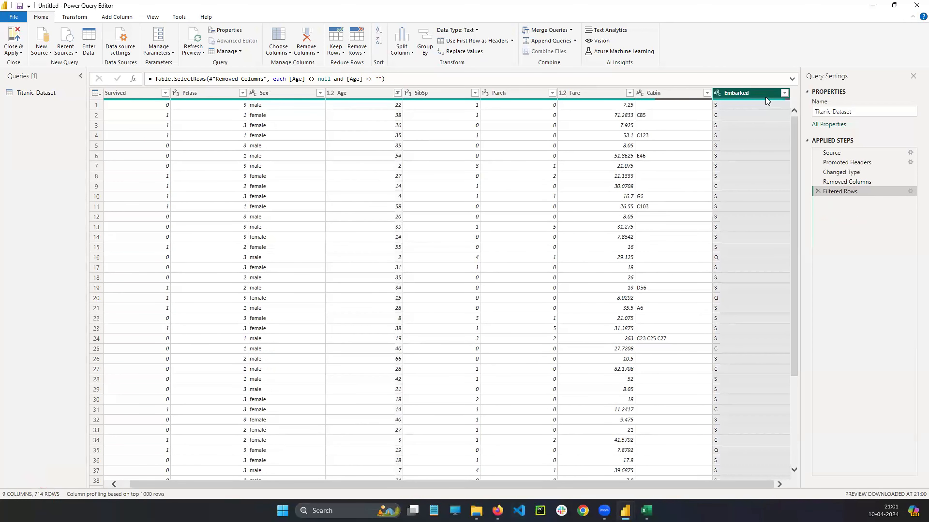
click(784, 93)
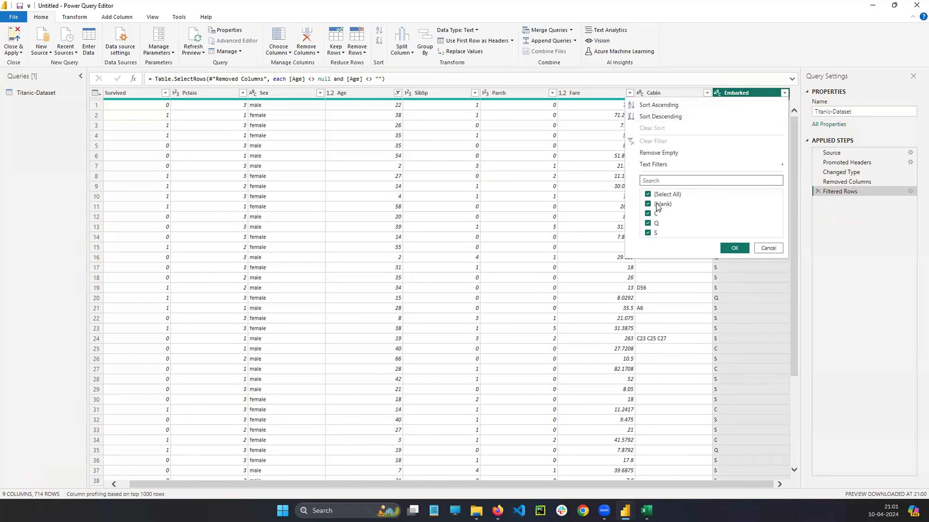
click(664, 153)
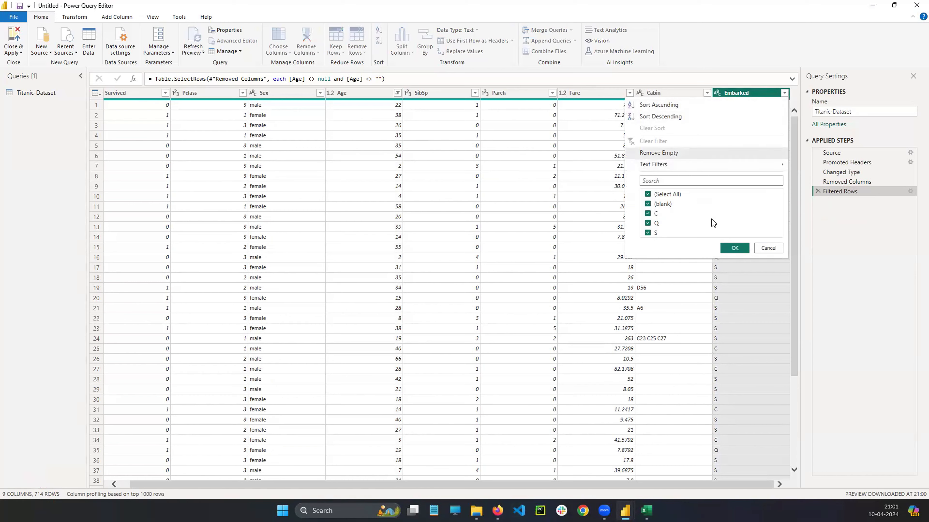
- Select the Cabin column, switch to the Titanic-Dataset workbook in Excel and inspect blank and filled Cabin cells from K2 down to K28
click(684, 93)
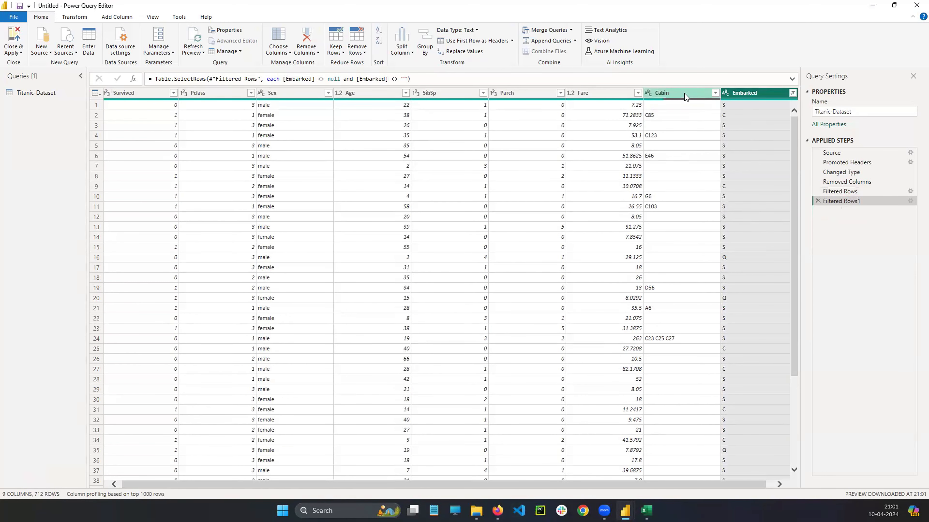
click(647, 510)
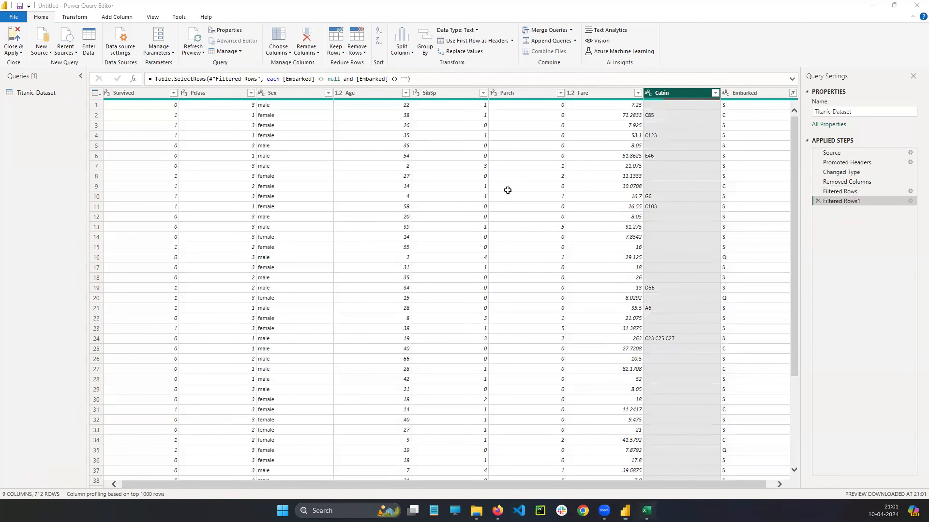
click(340, 122)
click(341, 148)
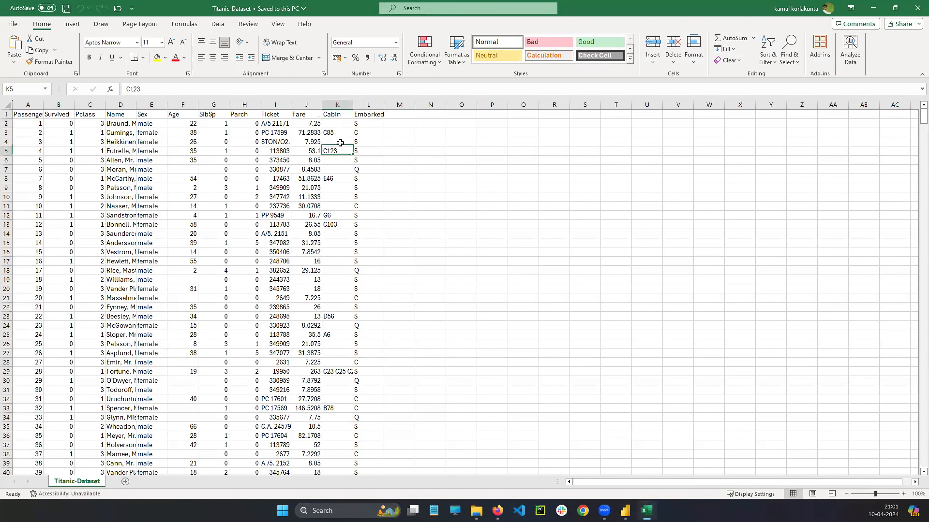
click(337, 142)
click(337, 151)
click(337, 169)
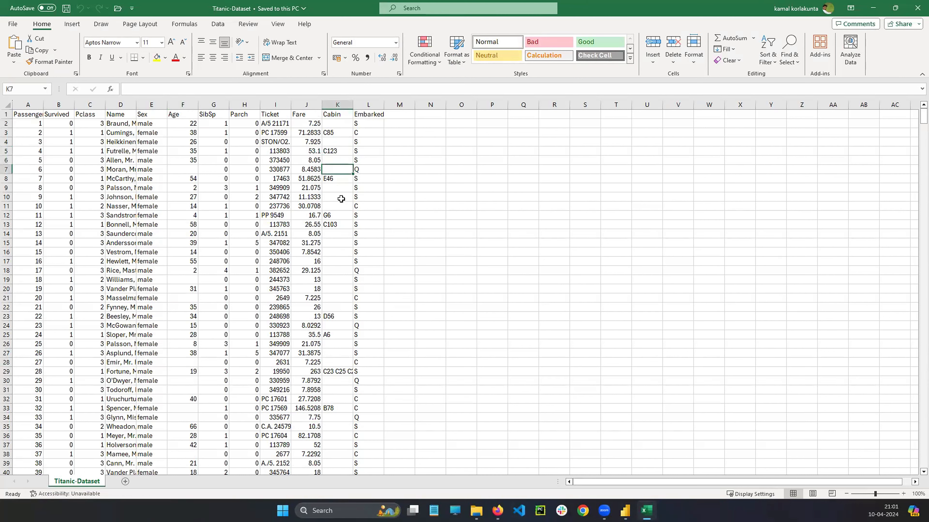
click(339, 197)
click(337, 188)
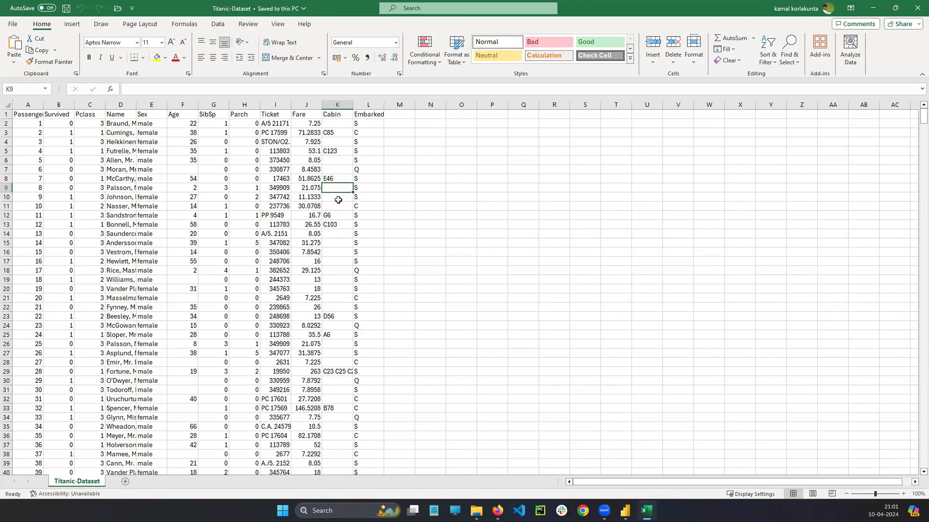
click(337, 197)
click(338, 216)
click(333, 252)
click(335, 280)
click(337, 298)
click(336, 325)
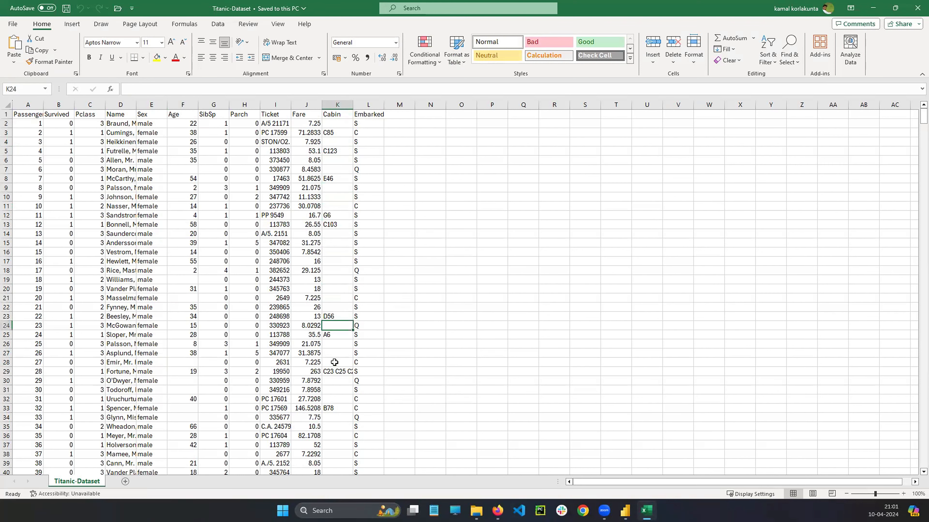
click(338, 353)
click(340, 362)
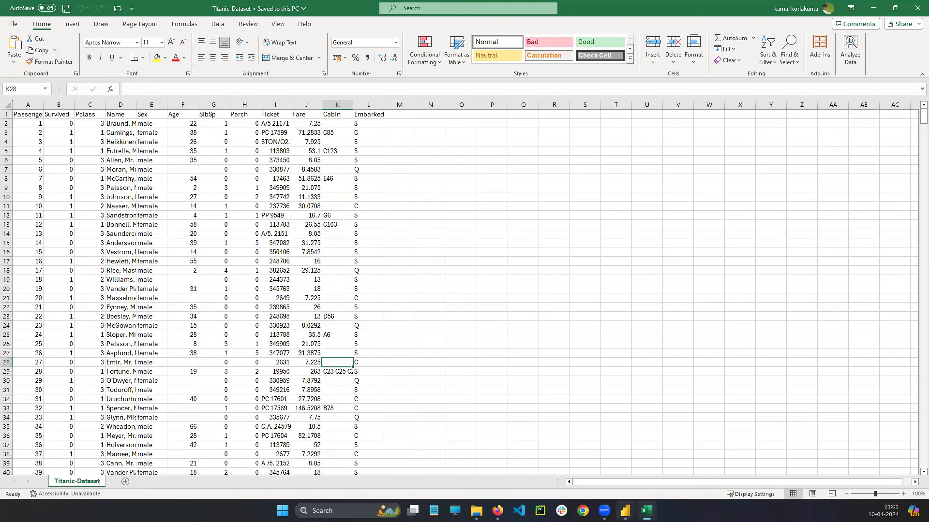
- Return to Power Query Editor and remove the rows with empty values in the Cabin column
click(625, 511)
click(668, 452)
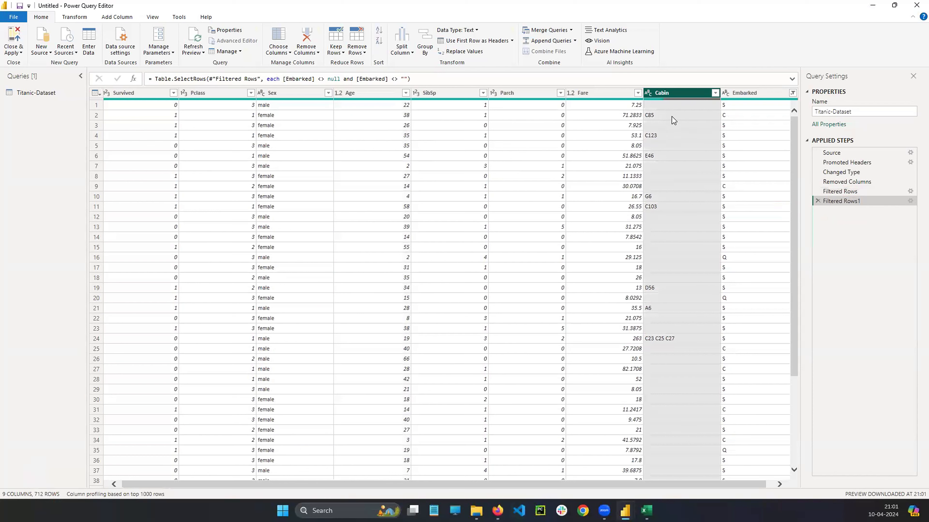
click(715, 94)
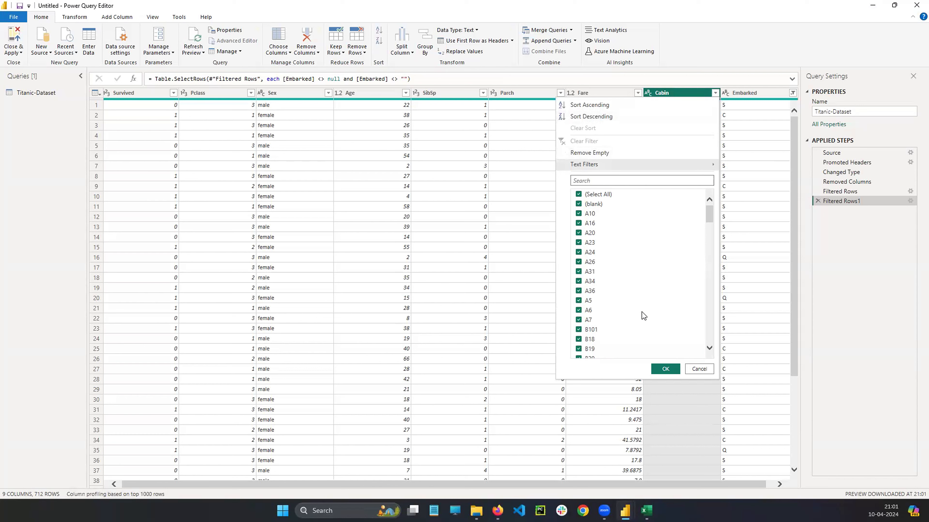
click(590, 153)
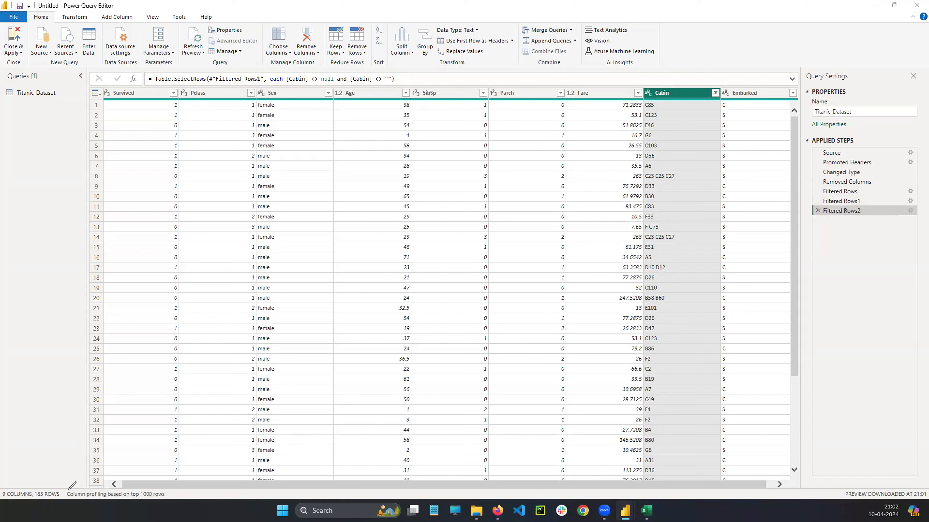
drag(51, 471, 45, 453)
mouse_move(52, 345)
mouse_down()
mouse_move(49, 358)
mouse_move(67, 351)
mouse_move(58, 367)
mouse_move(83, 362)
mouse_move(75, 406)
mouse_move(84, 384)
mouse_up()
drag(76, 423, 82, 449)
drag(98, 424, 96, 438)
mouse_move(83, 409)
mouse_down()
mouse_move(75, 417)
mouse_move(83, 419)
mouse_up()
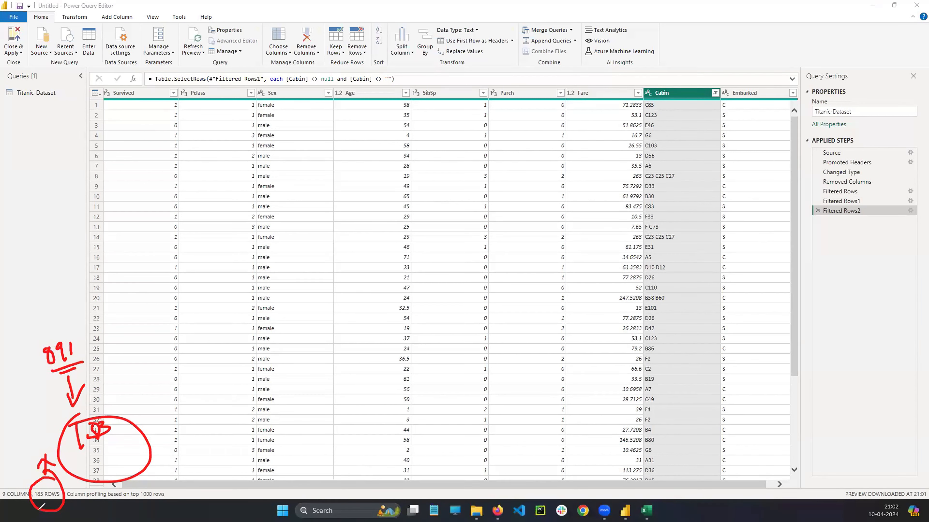
drag(39, 511, 51, 480)
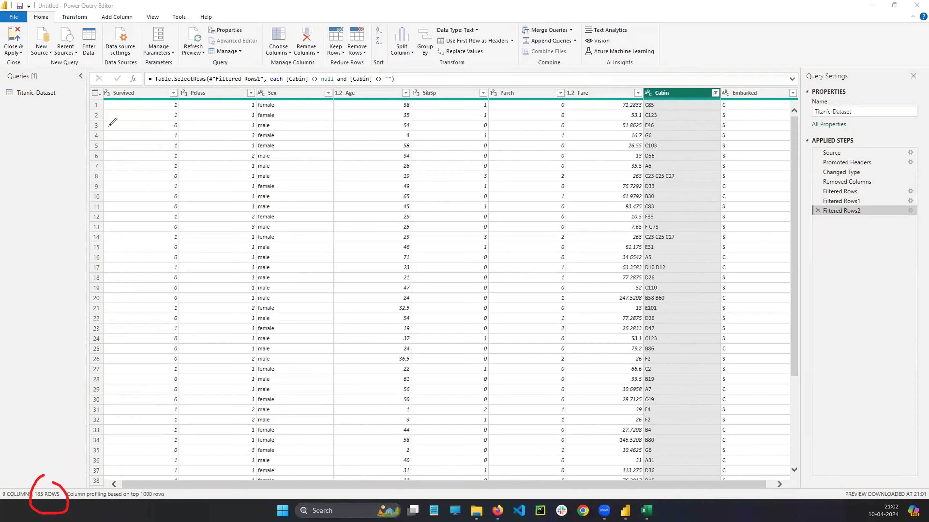
mouse_move(105, 150)
mouse_down()
mouse_move(99, 158)
mouse_move(104, 150)
mouse_up()
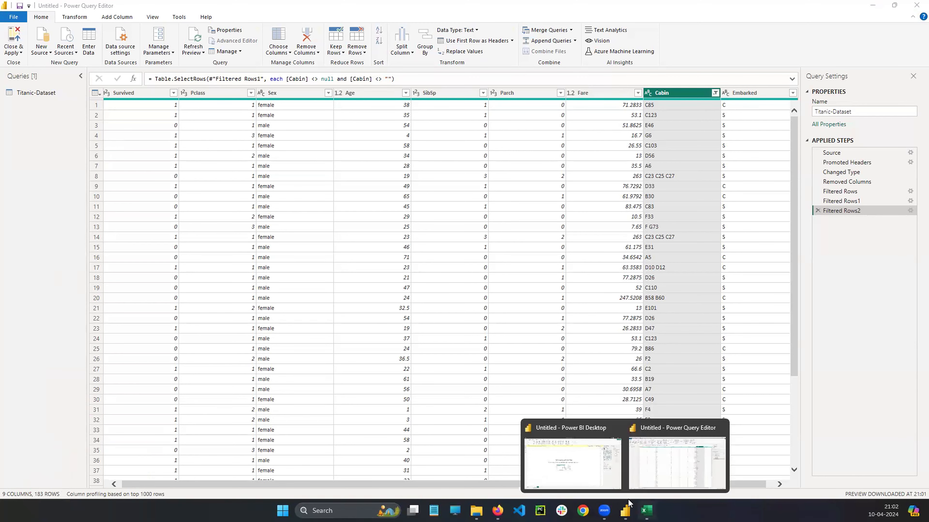
- Switch to the Titanic-Dataset workbook in Excel and review the blank cells in the Age and Cabin columns
click(646, 510)
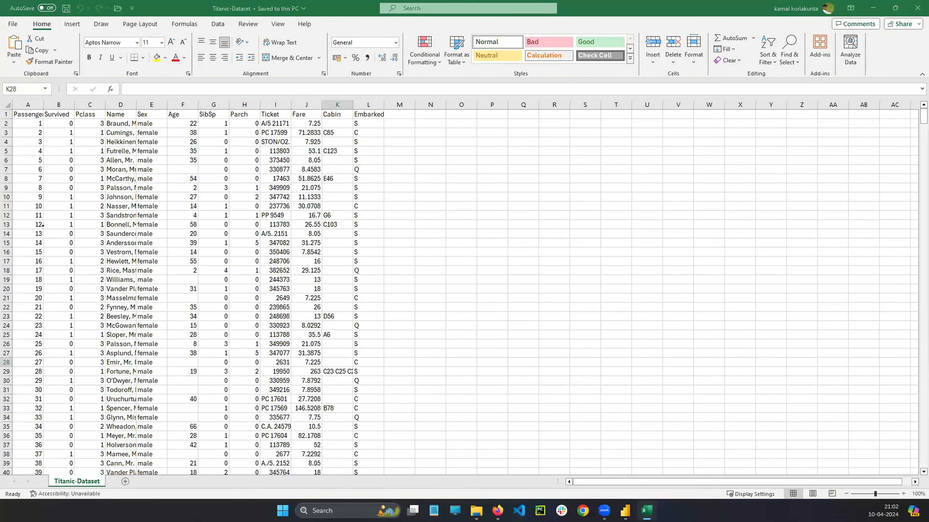
drag(172, 168, 210, 170)
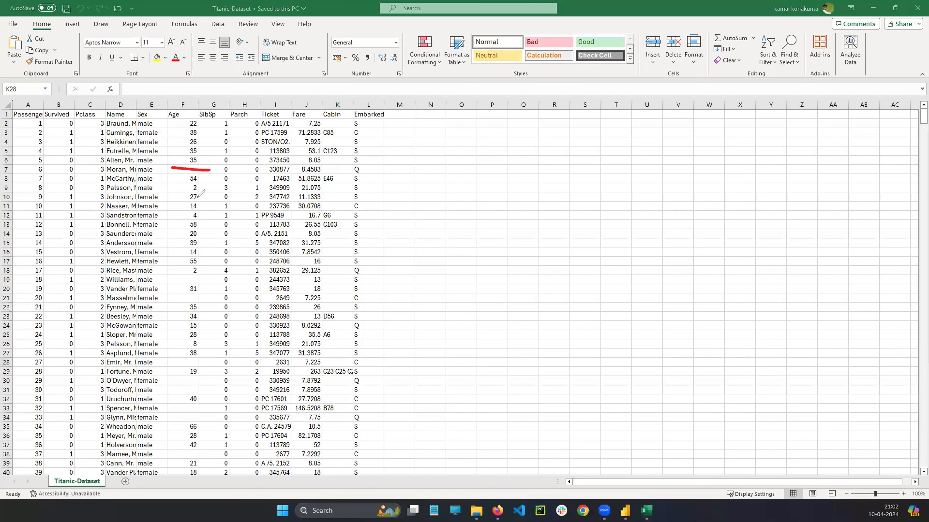
drag(182, 282, 207, 280)
mouse_move(180, 362)
mouse_down()
mouse_move(202, 365)
mouse_move(207, 384)
mouse_up()
mouse_move(330, 122)
mouse_down()
mouse_move(342, 121)
mouse_move(349, 168)
mouse_up()
drag(285, 173, 357, 176)
mouse_move(282, 200)
mouse_down()
mouse_move(369, 204)
mouse_move(360, 196)
mouse_up()
mouse_move(326, 191)
mouse_down()
mouse_move(272, 190)
mouse_move(361, 192)
mouse_up()
drag(263, 240, 357, 245)
drag(262, 270, 343, 275)
drag(262, 297, 336, 303)
drag(279, 313, 344, 312)
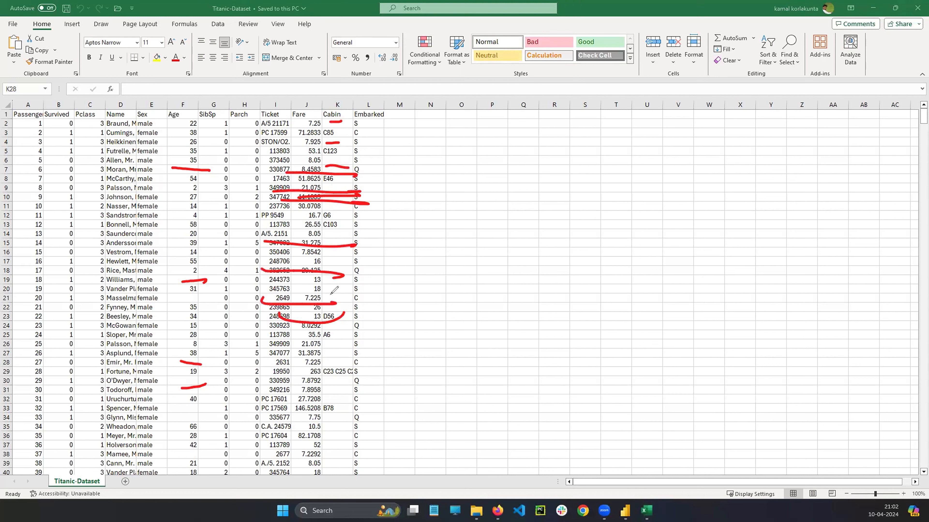
drag(427, 260, 448, 259)
drag(435, 262, 448, 261)
mouse_move(449, 253)
mouse_down()
mouse_move(451, 273)
mouse_move(465, 265)
mouse_up()
drag(476, 257, 479, 272)
mouse_move(490, 254)
mouse_down()
mouse_move(491, 267)
mouse_move(469, 237)
mouse_up()
drag(536, 262, 551, 260)
drag(554, 252, 550, 272)
drag(584, 248, 585, 264)
drag(602, 249, 599, 249)
mouse_move(607, 250)
mouse_down()
mouse_move(616, 253)
mouse_move(606, 271)
mouse_up()
drag(516, 222, 595, 214)
mouse_move(601, 201)
mouse_down()
mouse_move(598, 220)
mouse_move(582, 221)
mouse_up()
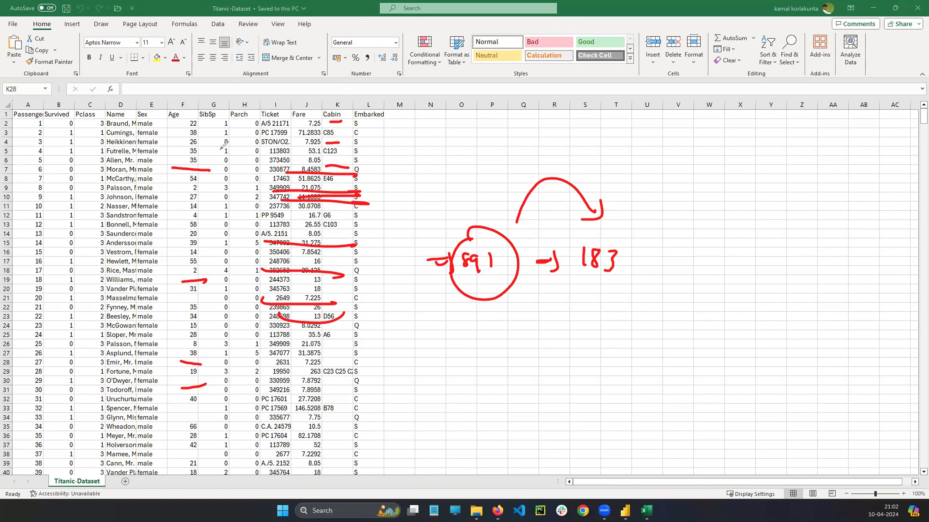
drag(323, 149, 337, 157)
drag(332, 144, 308, 167)
drag(482, 304, 478, 336)
mouse_move(487, 309)
mouse_down()
mouse_move(487, 334)
mouse_move(495, 318)
mouse_up()
mouse_move(517, 311)
mouse_down()
mouse_move(507, 317)
mouse_move(512, 327)
mouse_up()
mouse_move(514, 315)
mouse_down()
mouse_move(529, 322)
mouse_move(537, 310)
mouse_up()
drag(550, 303, 551, 319)
drag(546, 312, 559, 310)
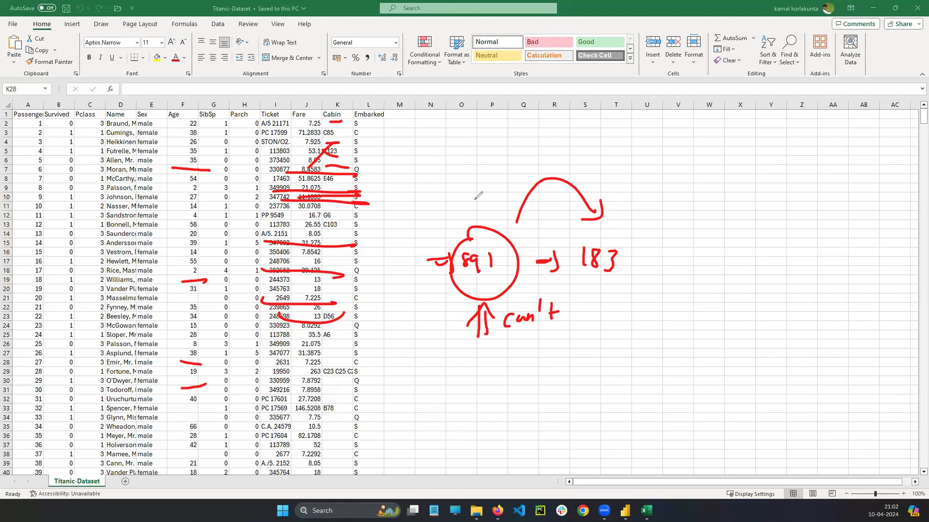
drag(473, 206, 473, 187)
mouse_move(478, 205)
mouse_down()
mouse_move(477, 183)
mouse_move(505, 171)
mouse_move(477, 183)
mouse_up()
click(502, 162)
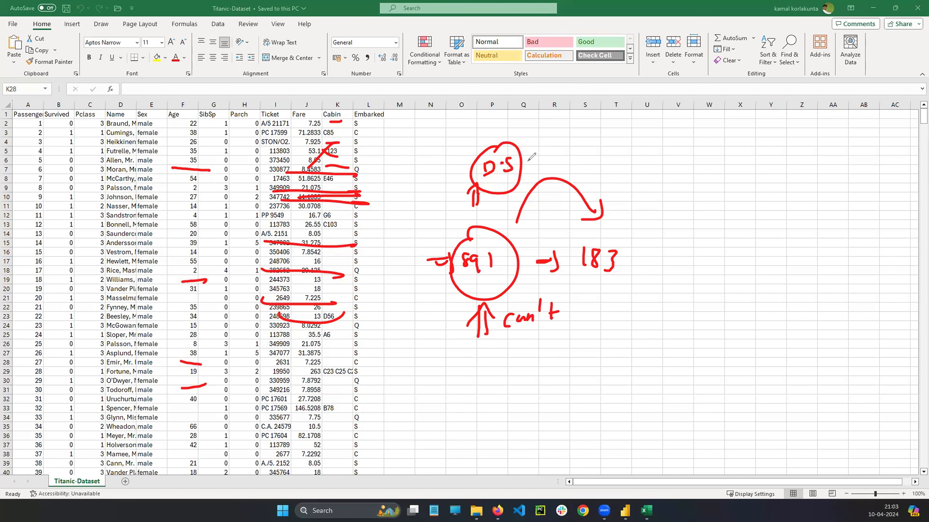
drag(528, 162, 540, 159)
mouse_move(529, 167)
mouse_down()
mouse_move(593, 151)
mouse_move(573, 135)
mouse_up()
click(568, 155)
click(38, 342)
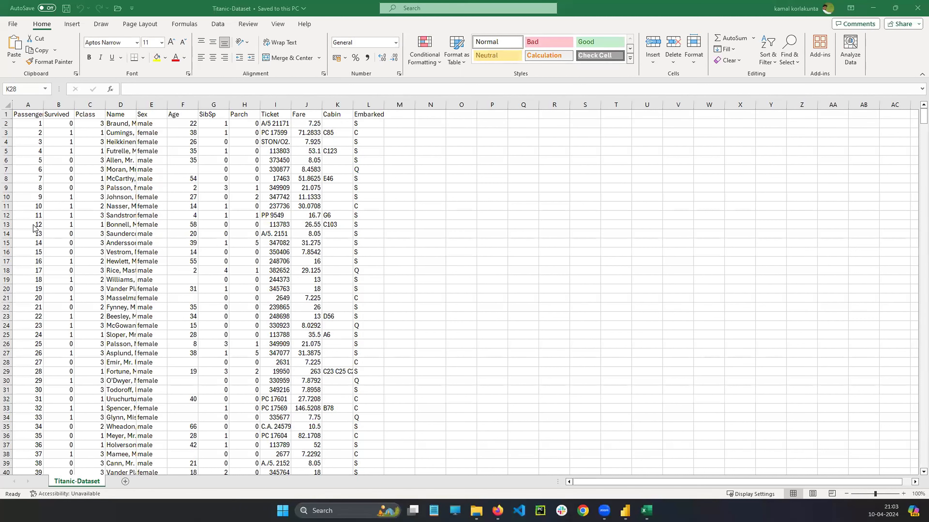
drag(185, 165, 184, 172)
drag(190, 166, 190, 176)
drag(192, 273, 191, 282)
mouse_move(197, 272)
mouse_down()
mouse_move(188, 304)
mouse_move(193, 297)
mouse_up()
mouse_move(188, 363)
mouse_down()
mouse_move(195, 360)
mouse_move(189, 384)
mouse_up()
drag(193, 379, 189, 396)
drag(193, 388, 193, 412)
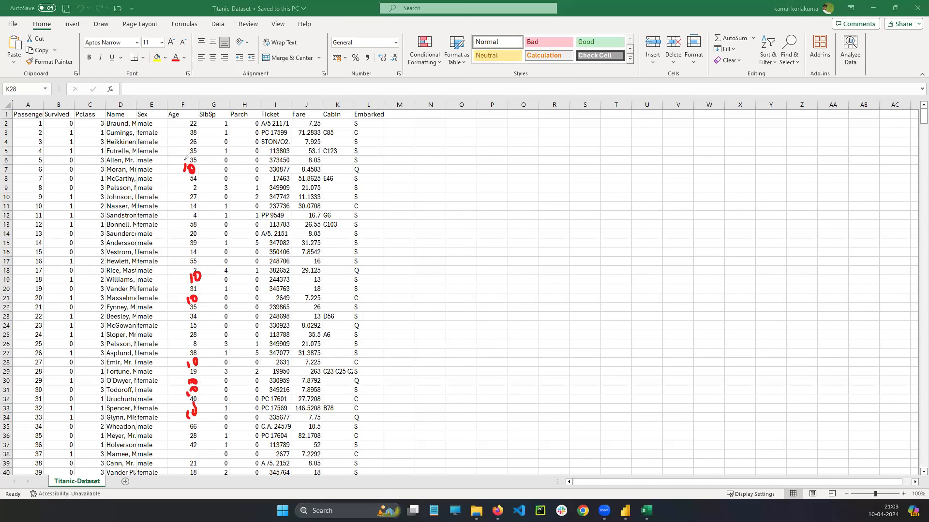
drag(188, 158, 193, 159)
mouse_move(201, 270)
mouse_down()
mouse_move(183, 289)
mouse_move(201, 273)
mouse_up()
mouse_move(201, 293)
mouse_down()
mouse_move(183, 311)
mouse_move(202, 296)
mouse_up()
mouse_move(203, 351)
mouse_down()
mouse_move(185, 347)
mouse_move(203, 353)
mouse_up()
drag(197, 381, 192, 380)
mouse_move(195, 403)
mouse_down()
mouse_move(190, 422)
mouse_move(191, 403)
mouse_up()
drag(180, 174, 197, 425)
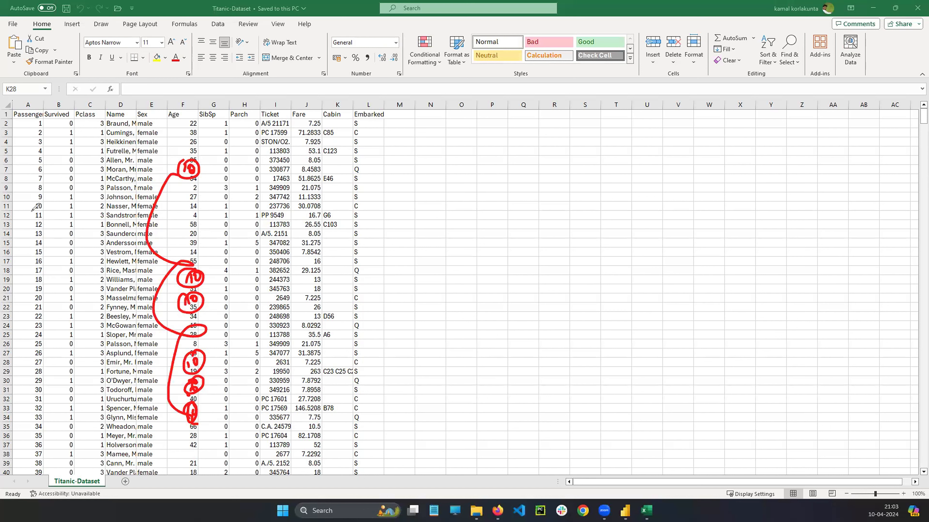
key(e)
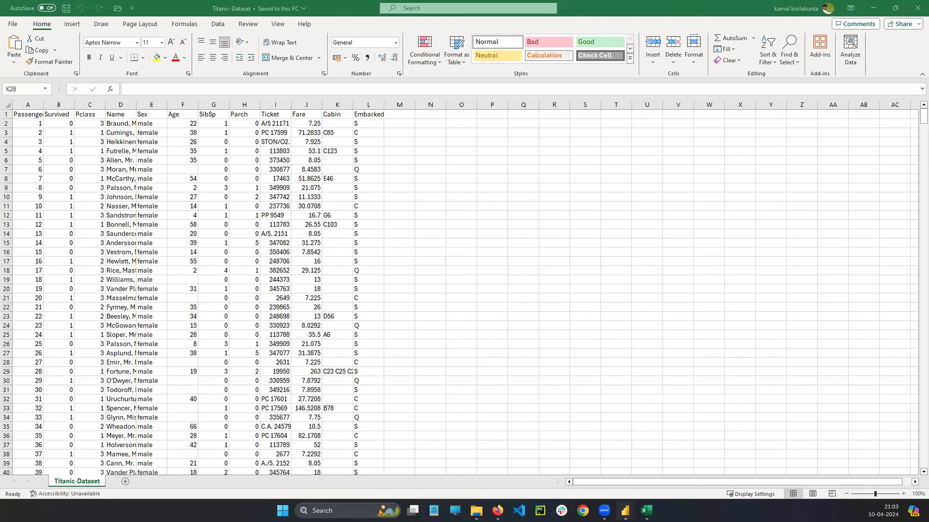
- Switch from Excel back to the Power Query Editor showing the filtered Titanic-Dataset query
mouse_move(625, 511)
click(616, 458)
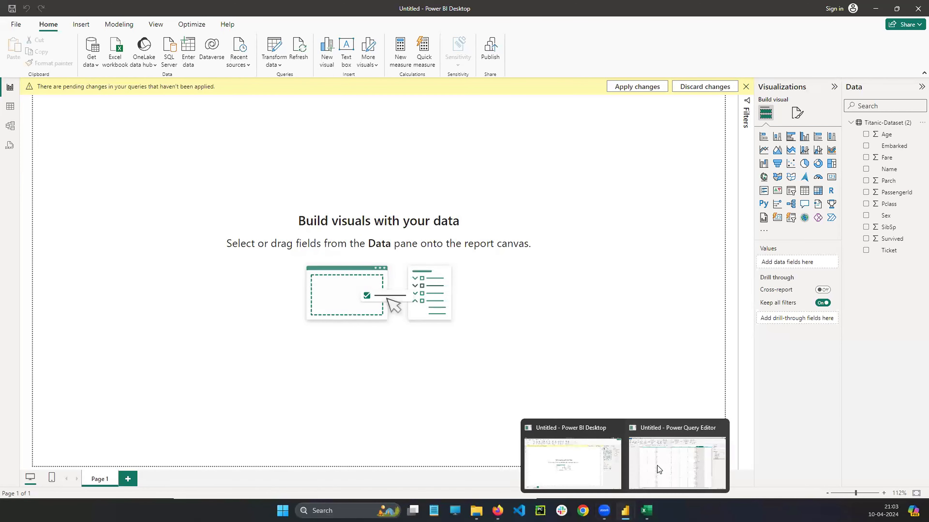
click(677, 456)
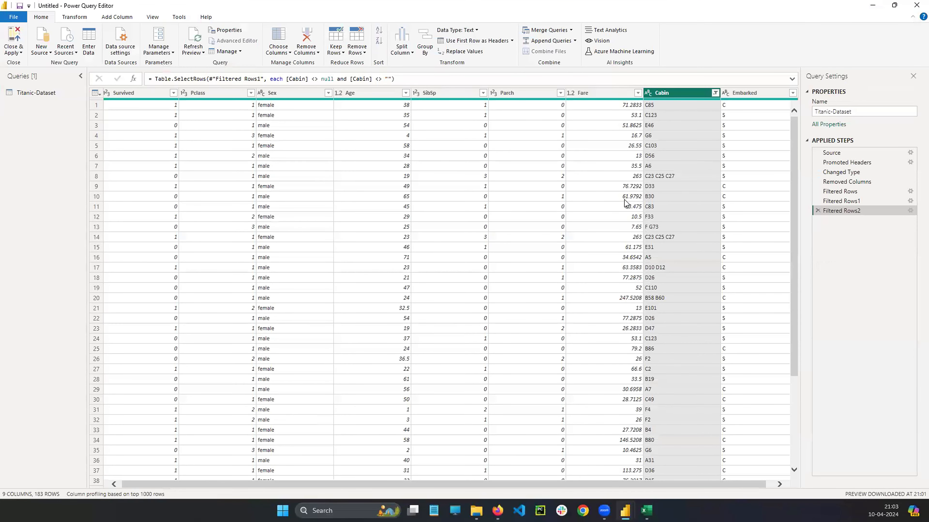
click(88, 243)
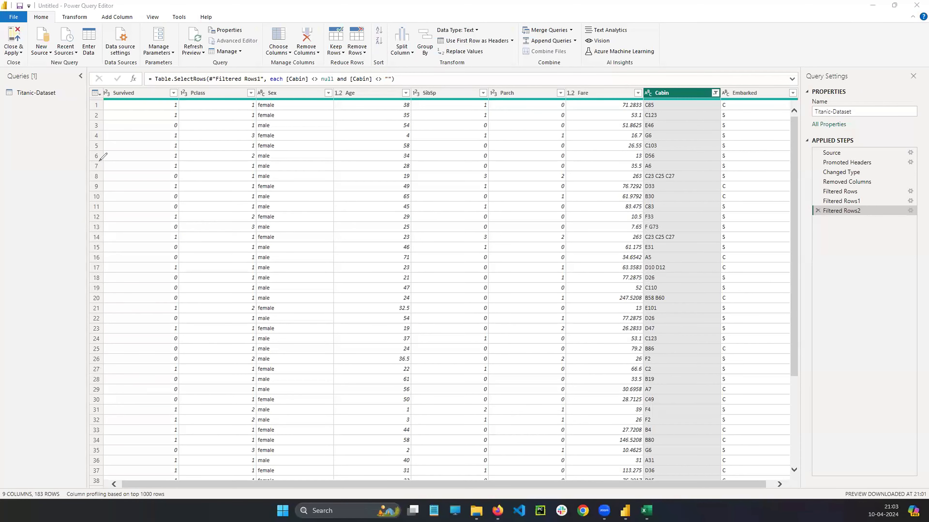
mouse_move(42, 83)
mouse_down()
mouse_move(5, 96)
mouse_move(55, 104)
mouse_move(40, 82)
mouse_move(44, 118)
mouse_up()
click(44, 109)
mouse_move(49, 106)
mouse_down()
mouse_move(49, 117)
mouse_move(57, 112)
mouse_up()
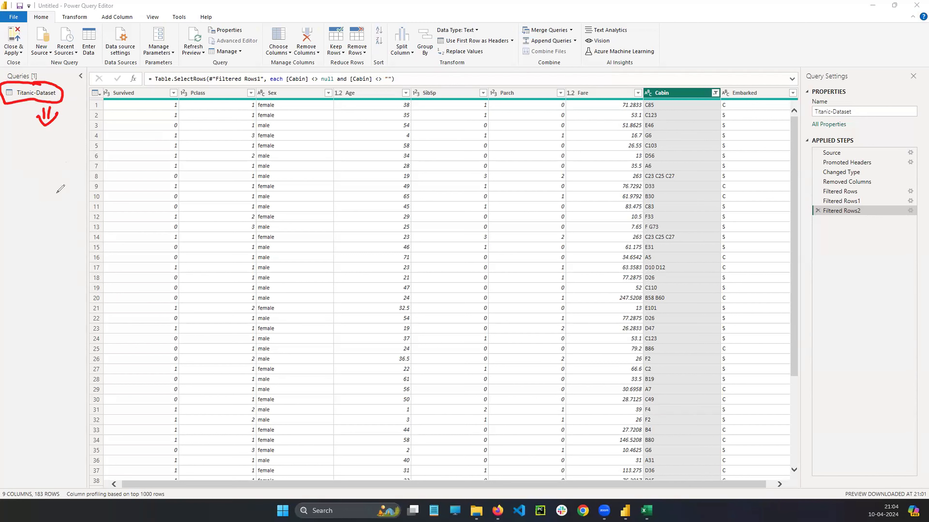
mouse_move(44, 136)
mouse_down()
mouse_move(43, 154)
mouse_move(45, 146)
mouse_up()
drag(61, 129, 58, 174)
drag(74, 141, 87, 135)
mouse_move(84, 138)
mouse_down()
mouse_move(94, 168)
mouse_move(115, 136)
mouse_move(101, 121)
mouse_move(55, 176)
mouse_move(110, 123)
mouse_up()
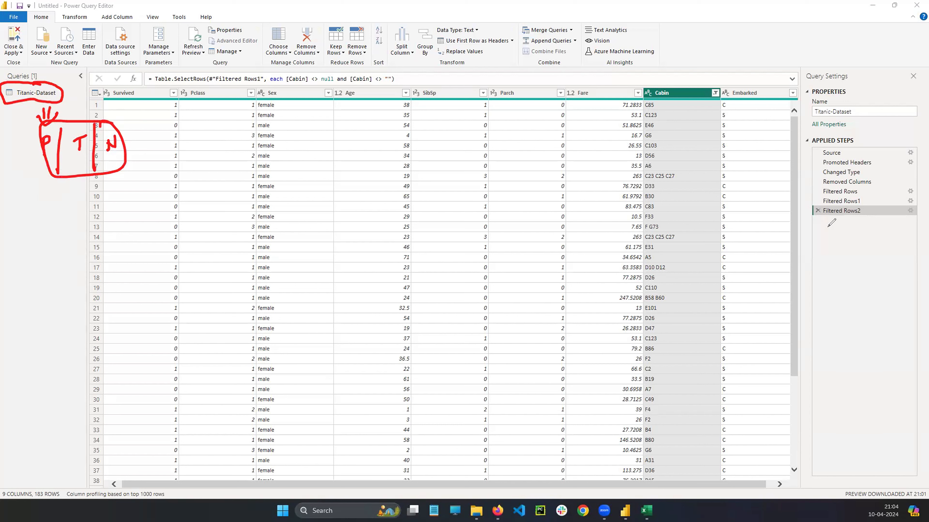
drag(873, 179, 895, 170)
mouse_move(55, 213)
mouse_down()
mouse_move(60, 201)
mouse_move(46, 217)
mouse_move(60, 189)
mouse_up()
mouse_move(78, 179)
mouse_down()
mouse_move(76, 236)
mouse_move(106, 205)
mouse_move(106, 241)
mouse_up()
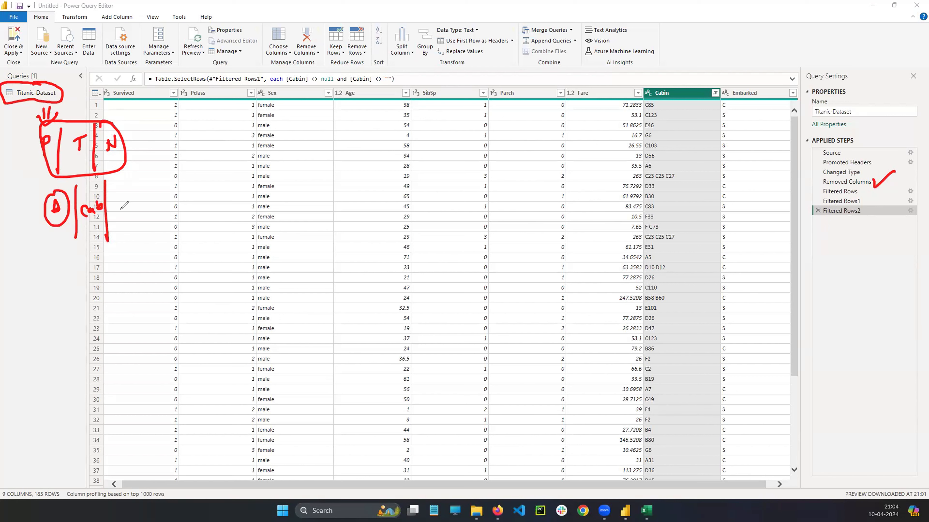
mouse_move(129, 200)
mouse_down()
mouse_move(122, 208)
mouse_move(130, 216)
mouse_move(128, 189)
mouse_move(68, 258)
mouse_move(124, 189)
mouse_move(152, 207)
mouse_up()
drag(143, 213, 154, 214)
mouse_move(151, 205)
mouse_down()
mouse_move(153, 224)
mouse_move(187, 216)
mouse_up()
drag(184, 205, 172, 200)
mouse_move(819, 192)
mouse_down()
mouse_move(827, 189)
mouse_move(832, 208)
mouse_up()
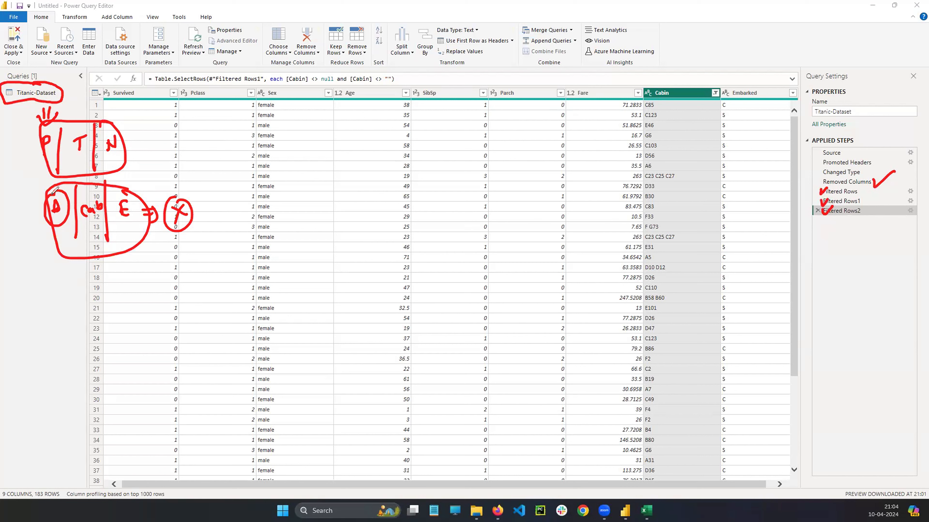
key(e)
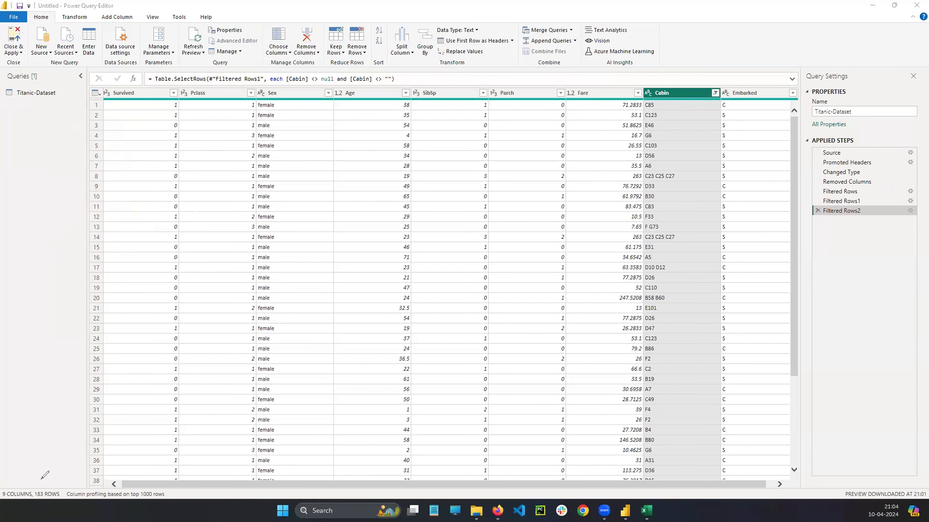
mouse_move(39, 481)
mouse_down()
mouse_move(32, 495)
mouse_move(41, 483)
mouse_up()
key(e)
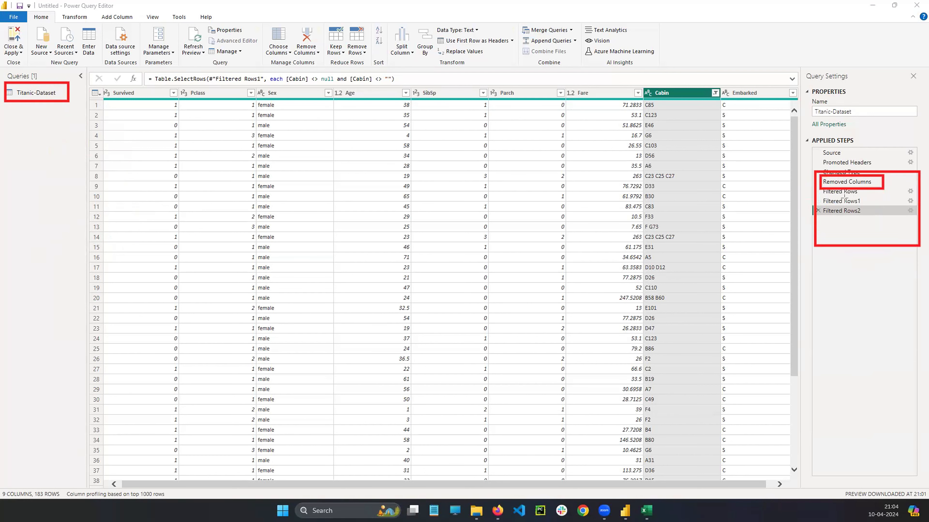
mouse_move(821, 189)
mouse_down()
mouse_move(878, 236)
mouse_move(880, 222)
mouse_up()
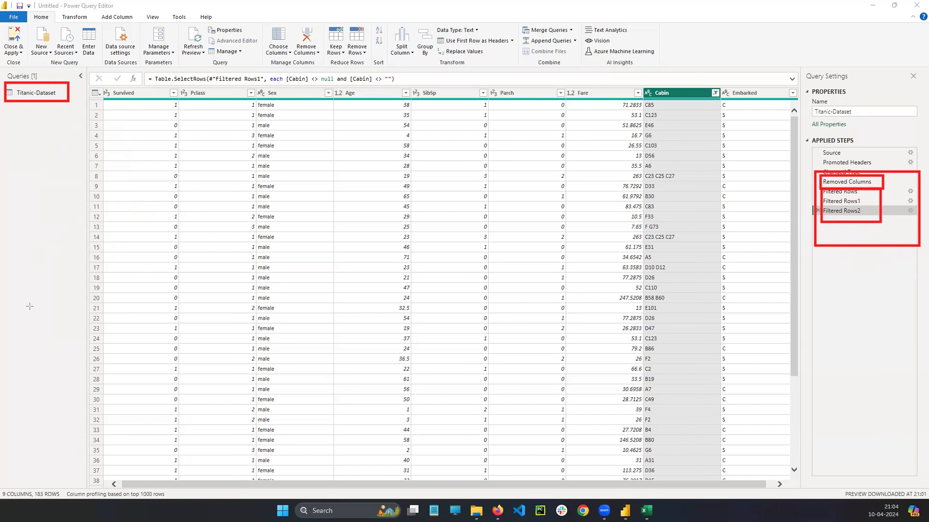
click(74, 378)
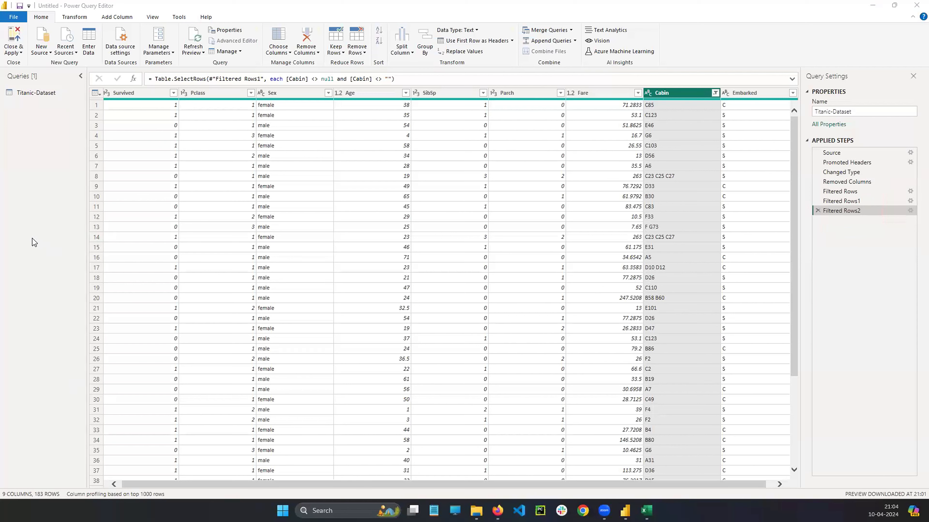
mouse_move(808, 177)
mouse_down()
mouse_move(922, 245)
mouse_move(920, 230)
mouse_up()
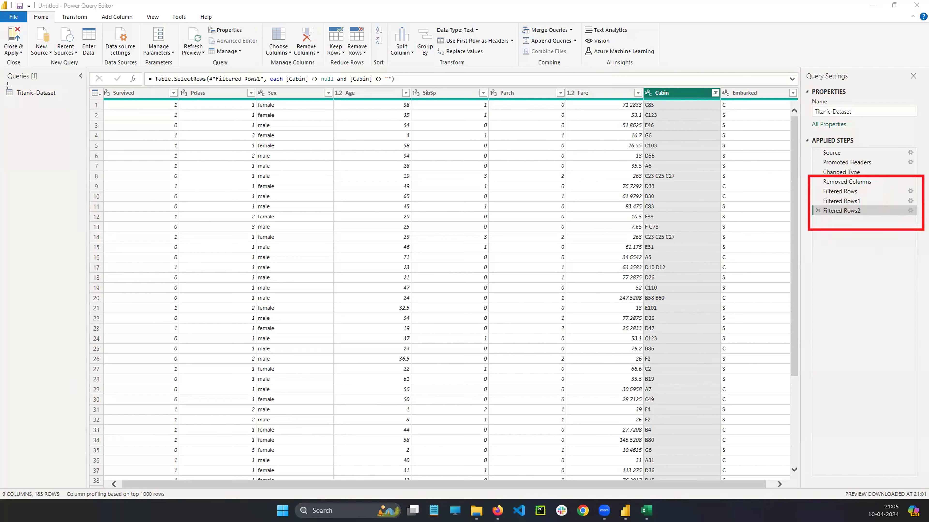
drag(8, 85, 67, 106)
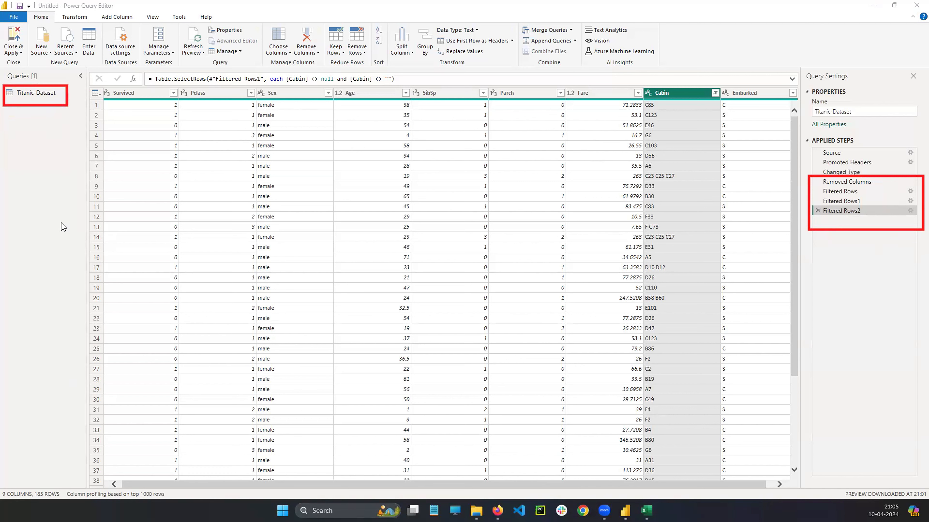
key(Escape)
key(alt+Tab)
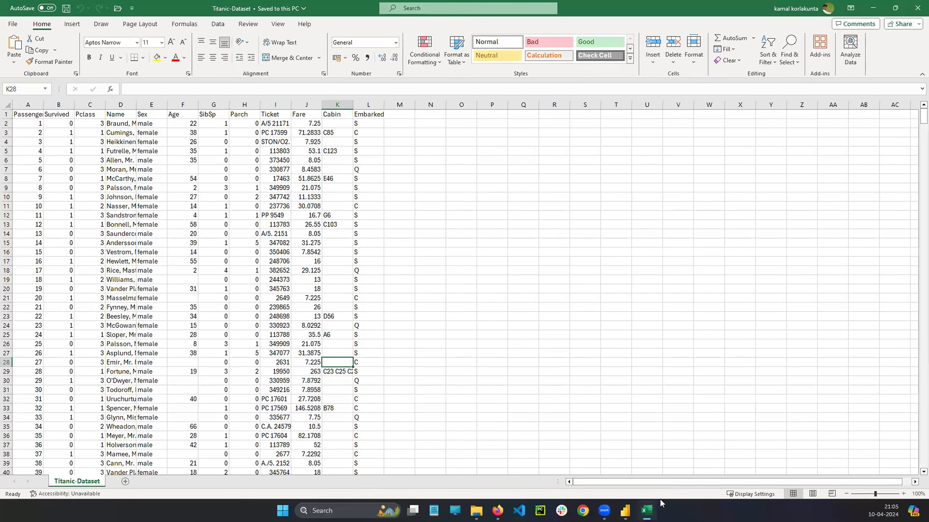
mouse_move(625, 510)
click(642, 472)
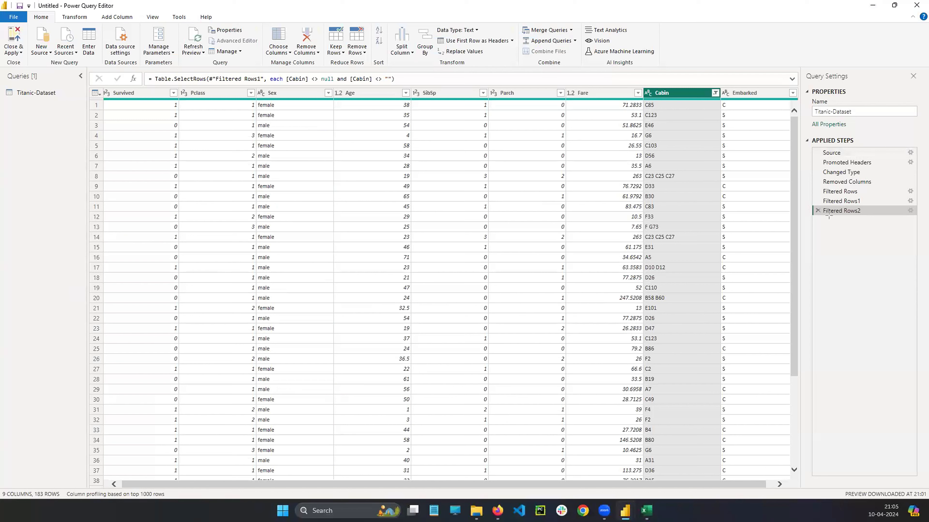
drag(801, 175, 920, 241)
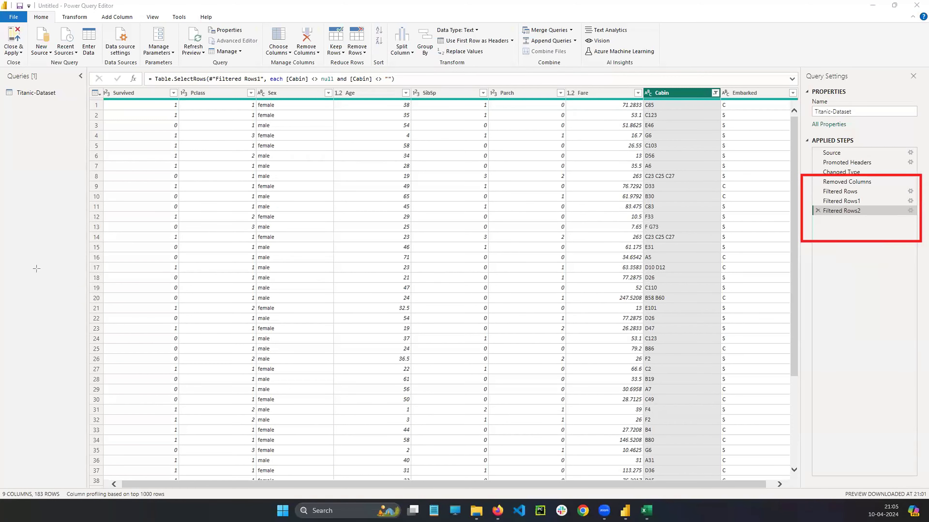
key(Escape)
- Close Power Query Editor applying the query changes, return to the Power BI Desktop report and expand the Titanic-Dataset table's fields
click(13, 38)
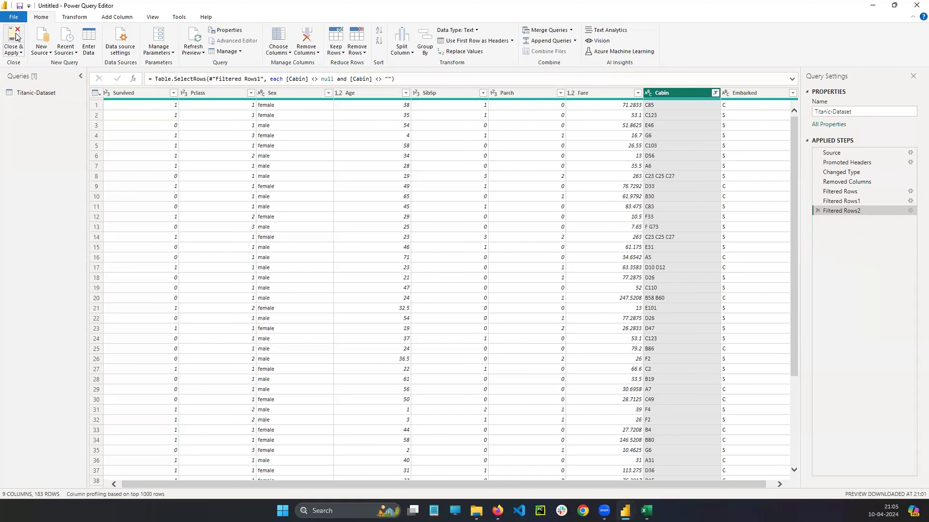
click(15, 36)
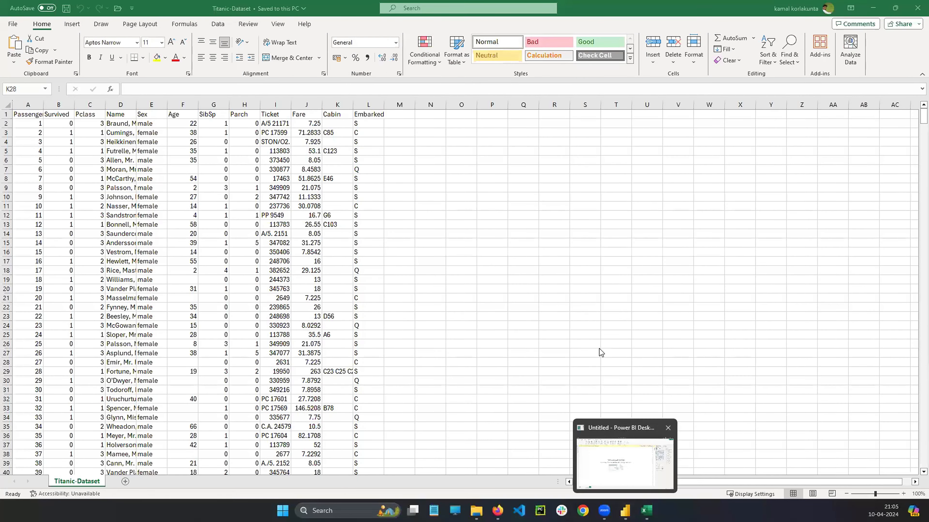
key(alt+Tab)
click(626, 511)
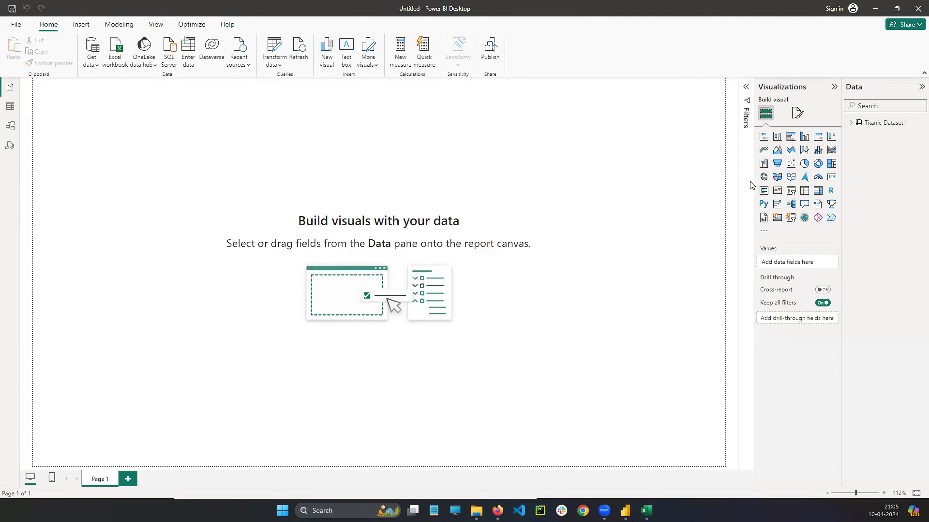
click(852, 123)
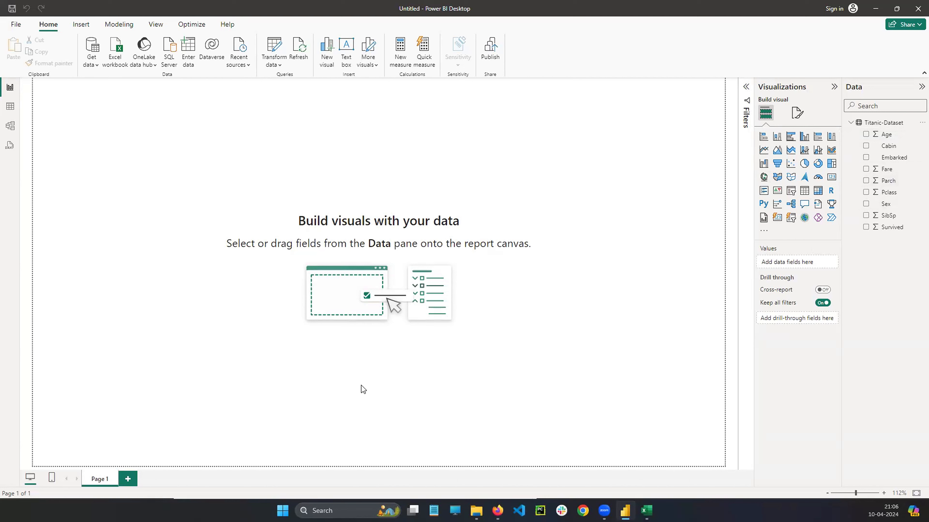
mouse_move(170, 186)
mouse_down()
mouse_move(145, 181)
mouse_move(161, 190)
mouse_up()
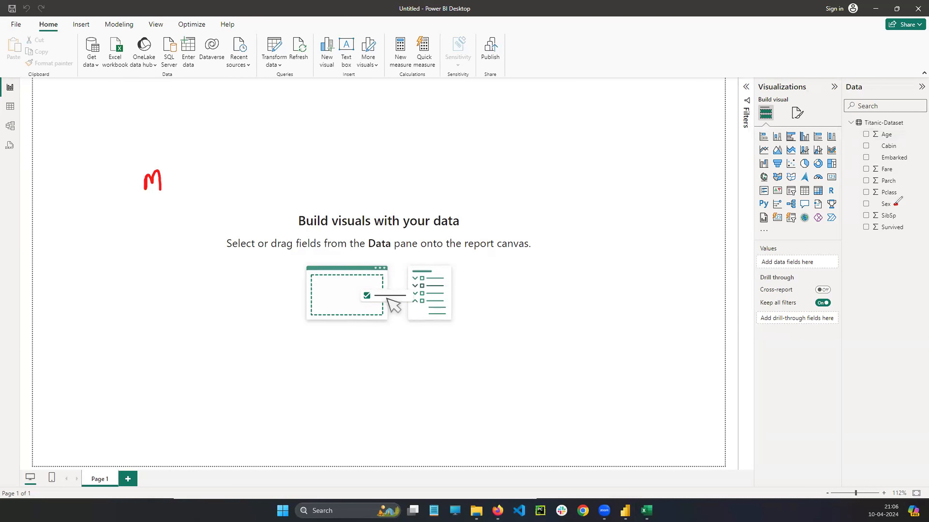
drag(895, 205, 928, 194)
drag(152, 239, 144, 258)
drag(141, 251, 159, 243)
mouse_move(158, 163)
mouse_down()
mouse_move(172, 174)
mouse_move(154, 161)
mouse_up()
drag(193, 180, 210, 183)
mouse_move(205, 175)
mouse_down()
mouse_move(205, 185)
mouse_move(295, 178)
mouse_move(270, 144)
mouse_move(270, 187)
mouse_up()
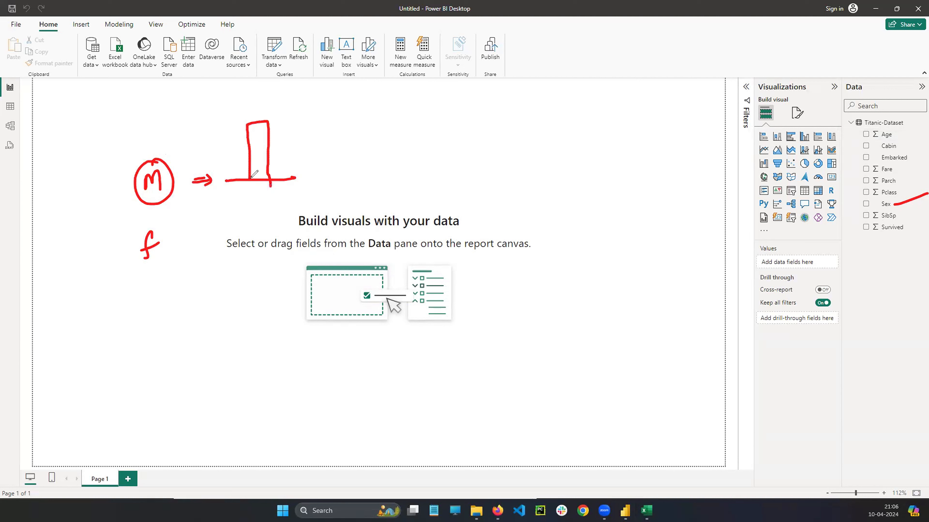
mouse_move(187, 243)
mouse_down()
mouse_move(197, 241)
mouse_move(199, 255)
mouse_move(285, 248)
mouse_move(257, 253)
mouse_up()
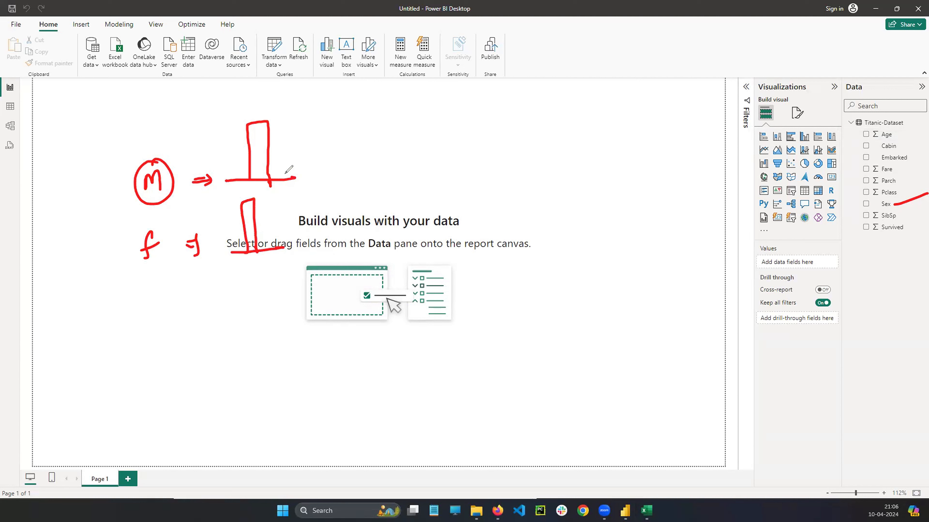
mouse_move(285, 172)
mouse_down()
mouse_move(304, 190)
mouse_move(282, 212)
mouse_move(286, 171)
mouse_up()
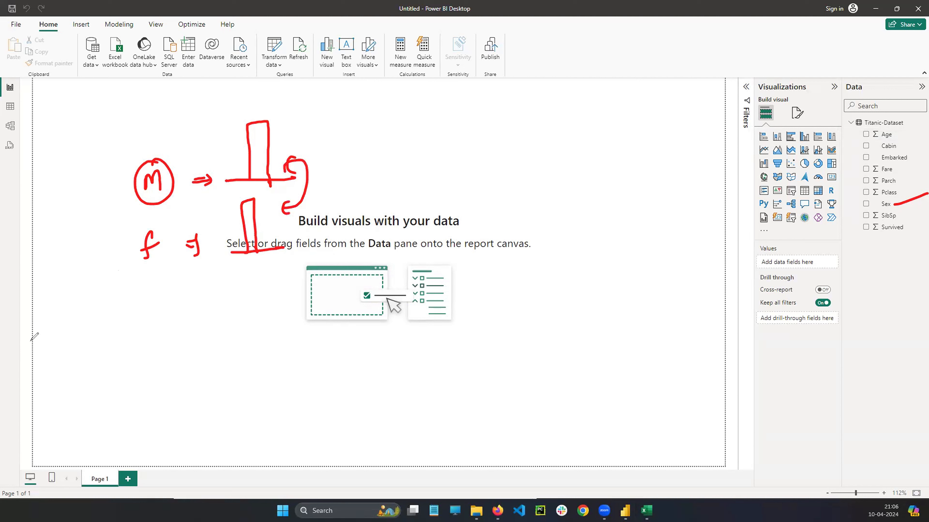
click(31, 341)
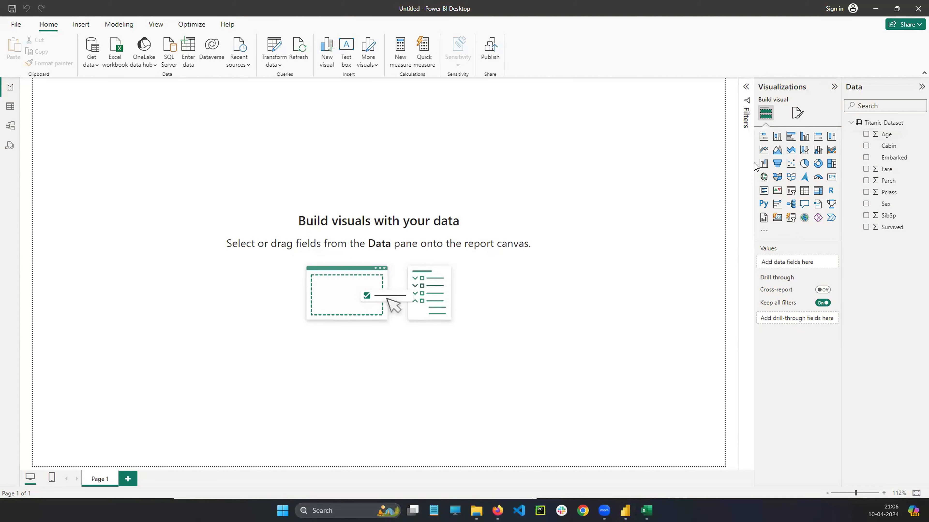
- Add a stacked bar chart in the middle of the report page with Sex on the Y-axis and Fare on the X-axis
click(768, 141)
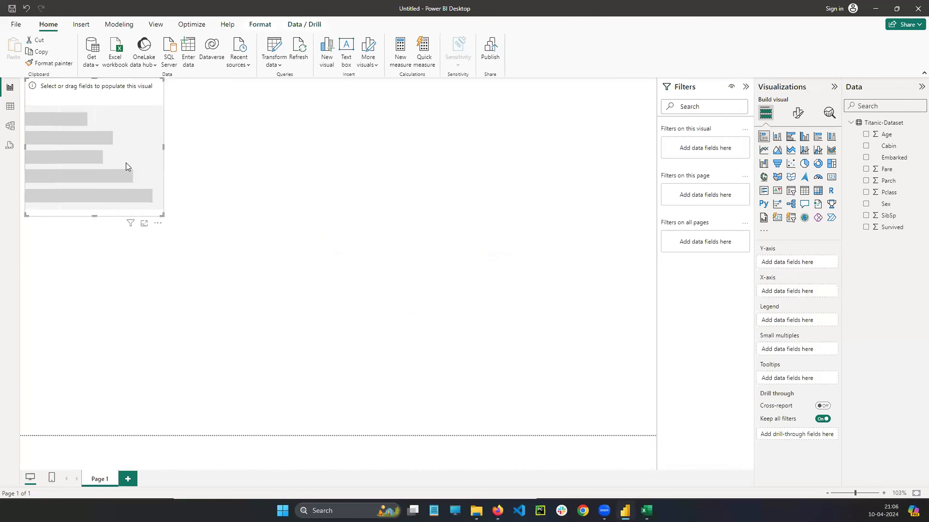
drag(126, 163, 429, 255)
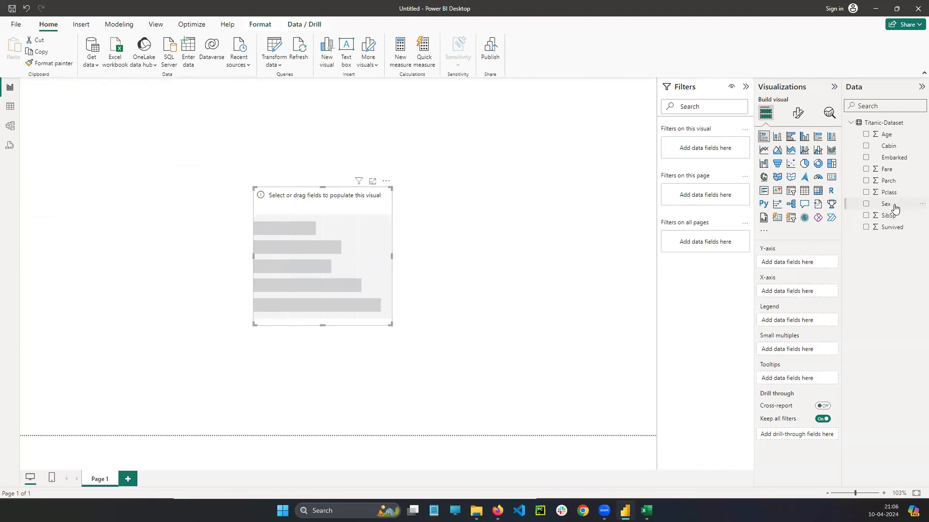
drag(816, 253, 808, 263)
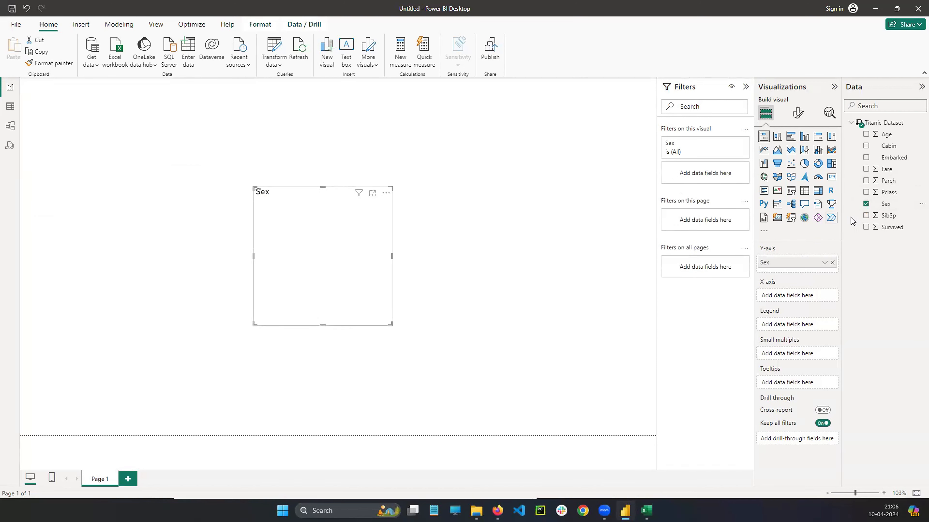
mouse_move(886, 169)
mouse_down()
mouse_move(840, 260)
mouse_move(889, 174)
mouse_up()
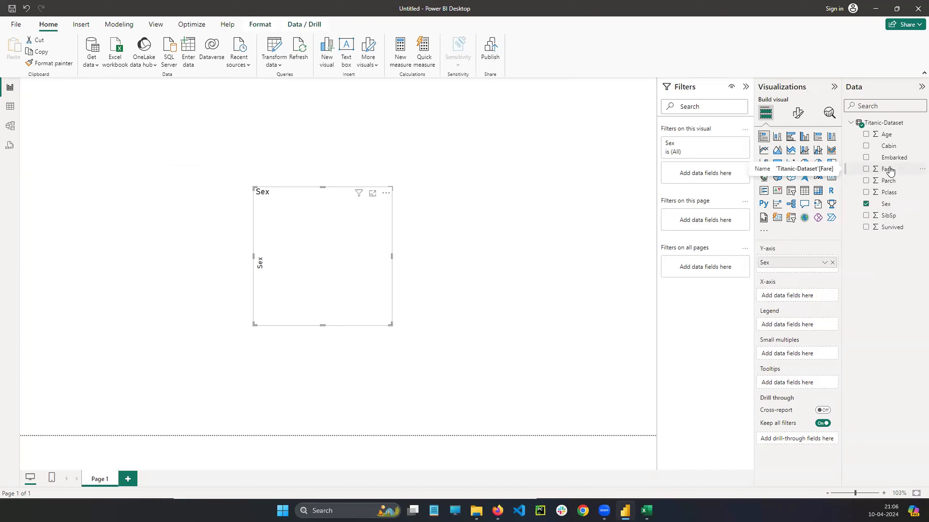
drag(888, 170, 799, 295)
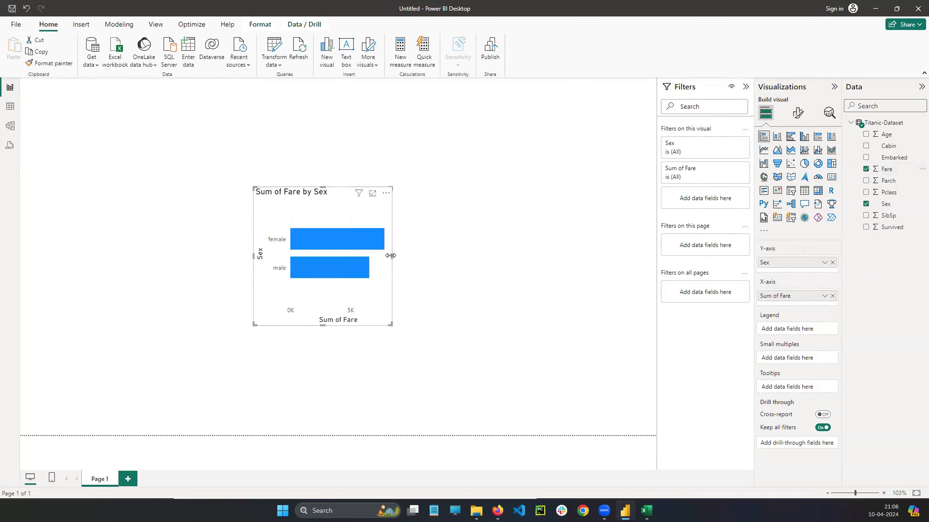
- Move the Sum of Fare by Sex chart toward the top of the page and enlarge it in width and height
drag(391, 256, 595, 272)
drag(345, 208, 277, 147)
click(353, 283)
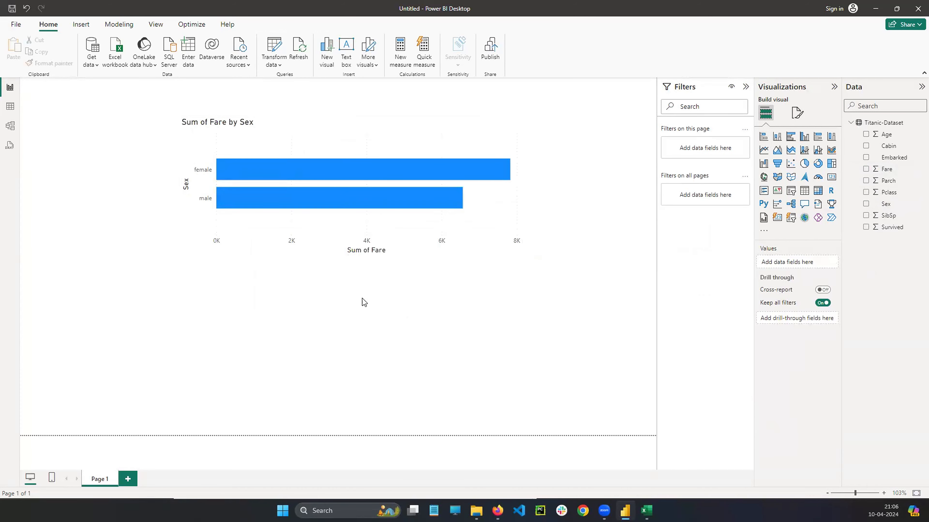
click(364, 246)
drag(351, 256, 352, 377)
drag(545, 250, 582, 248)
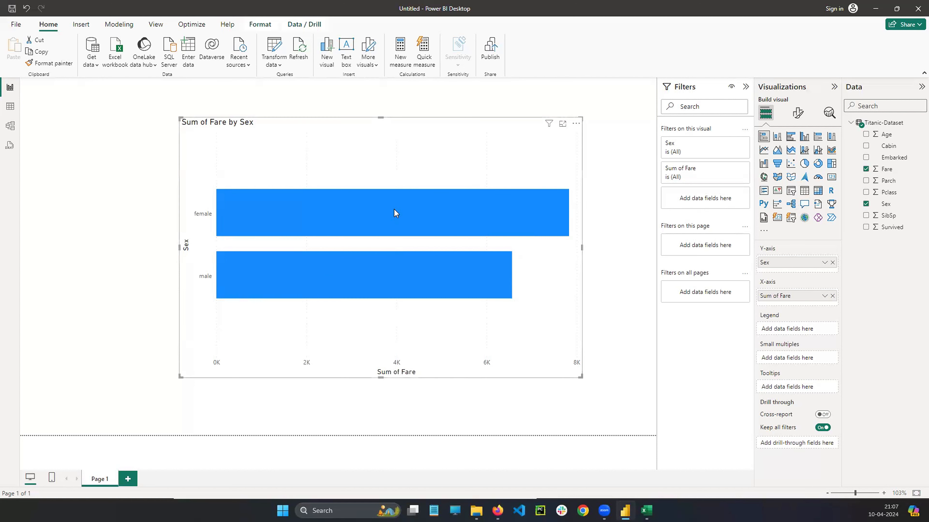
- Remove the Sum of Fare by Sex bar chart from the report page
mouse_move(395, 213)
click(577, 124)
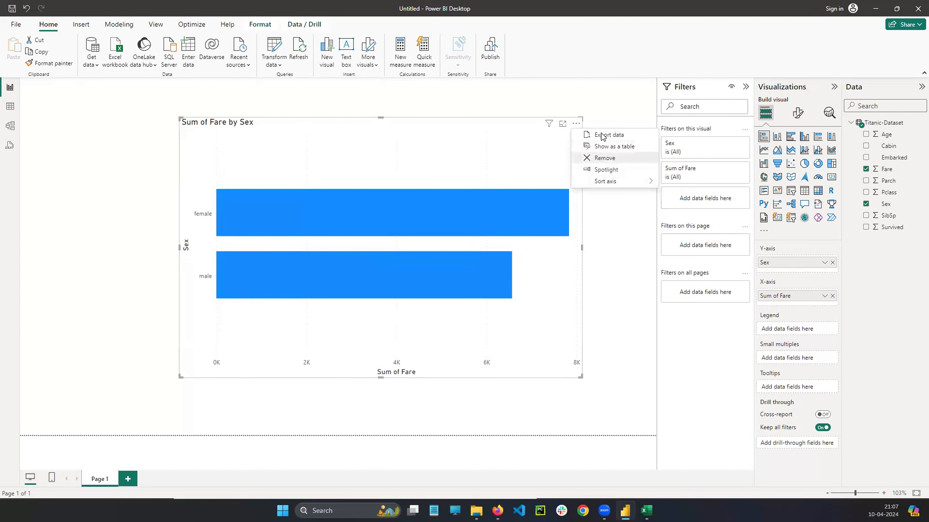
click(612, 161)
- Delete the Titanic-Dataset table from the data model and check the query list in Power Query Editor
click(852, 123)
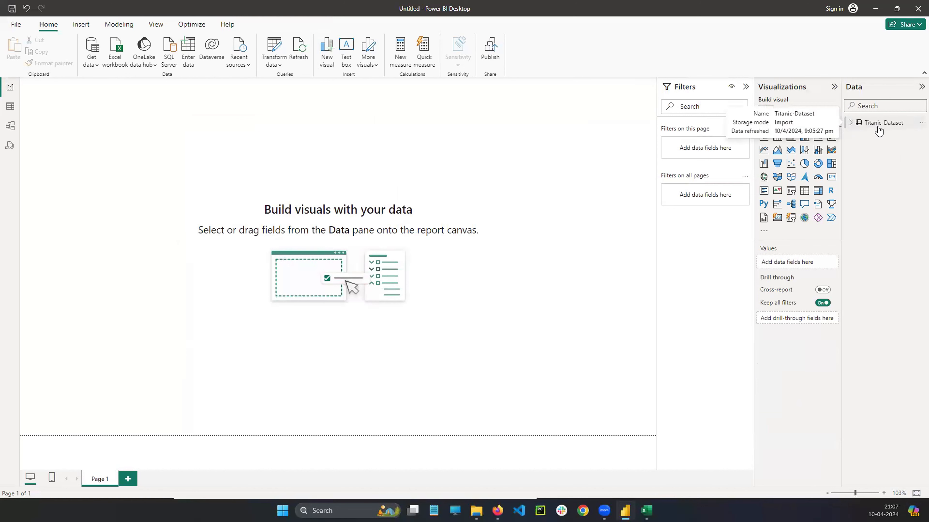
click(921, 124)
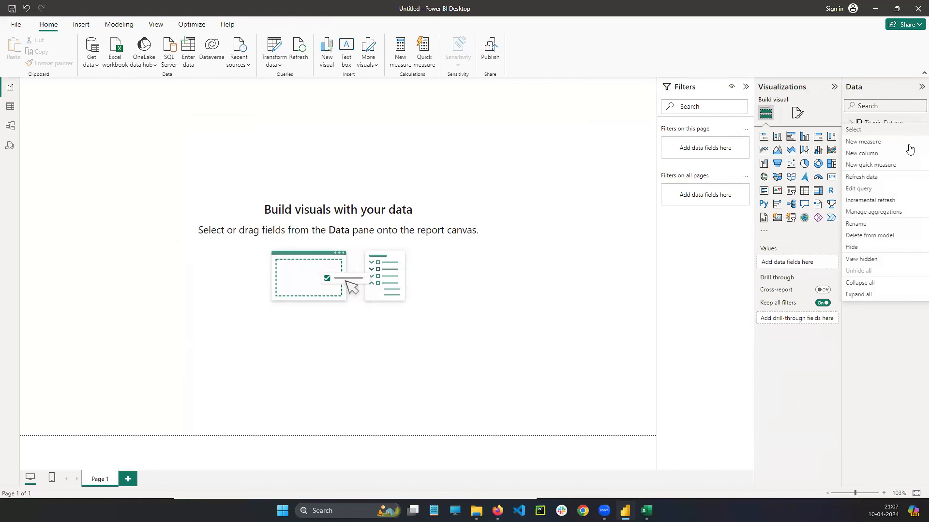
click(877, 320)
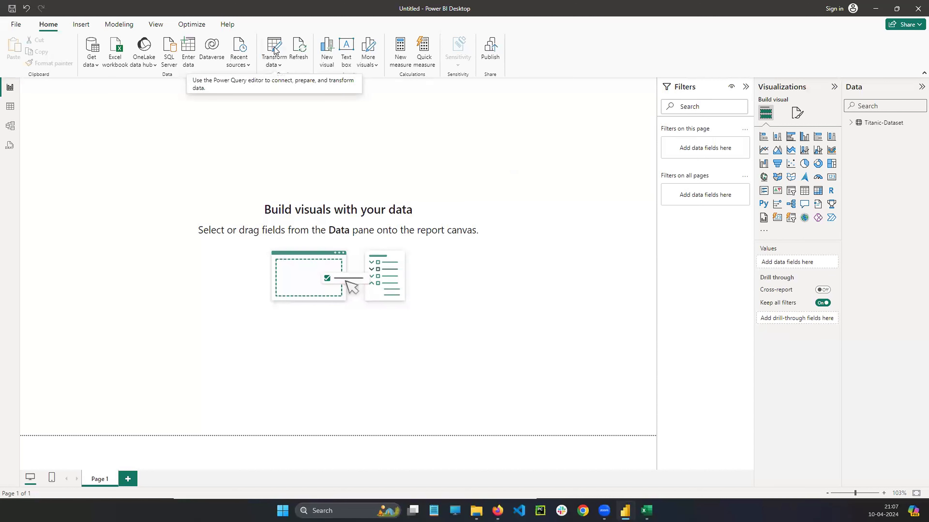
click(917, 124)
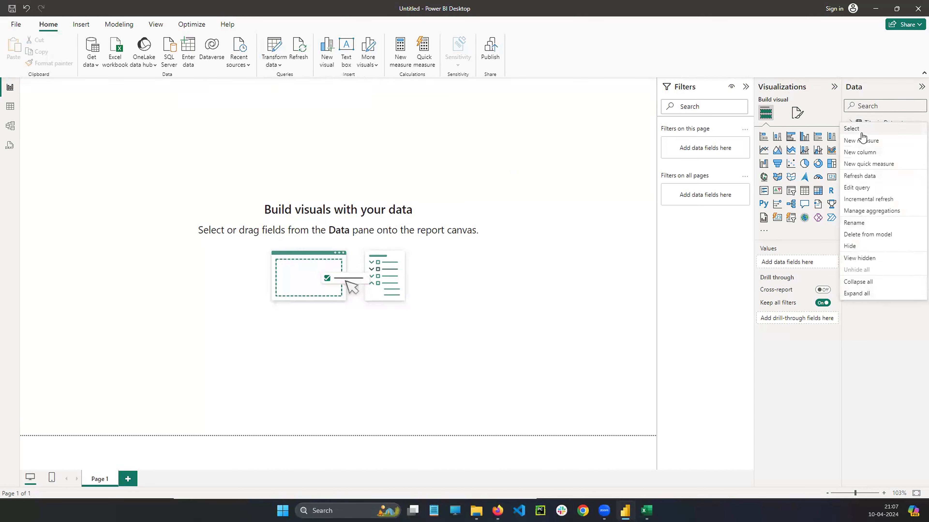
click(867, 234)
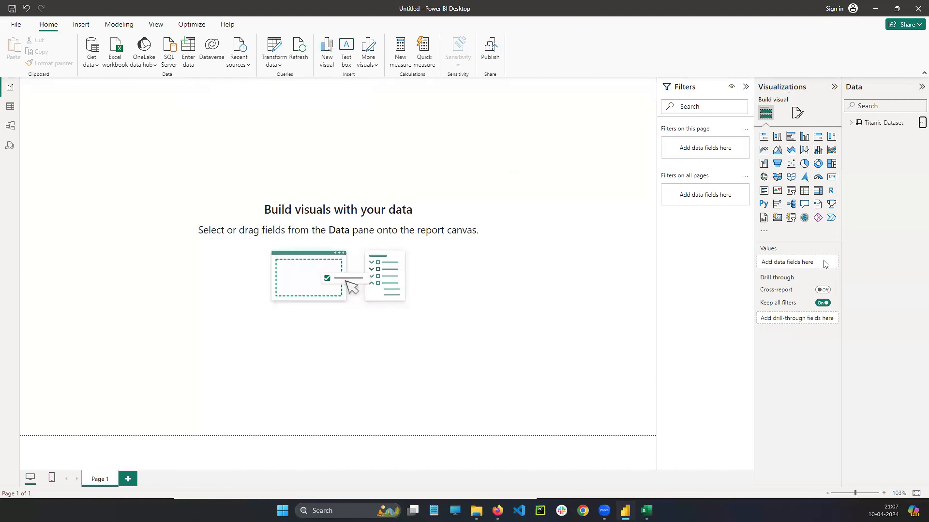
click(520, 276)
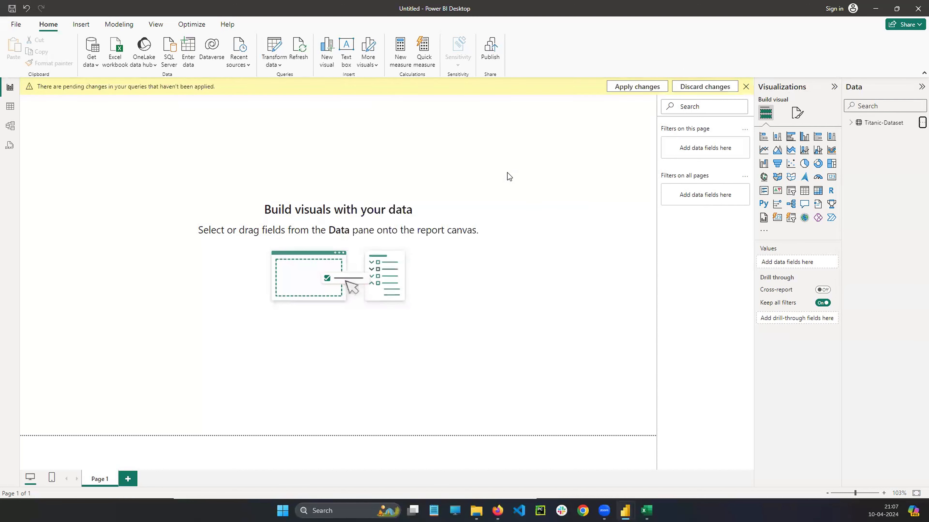
click(275, 52)
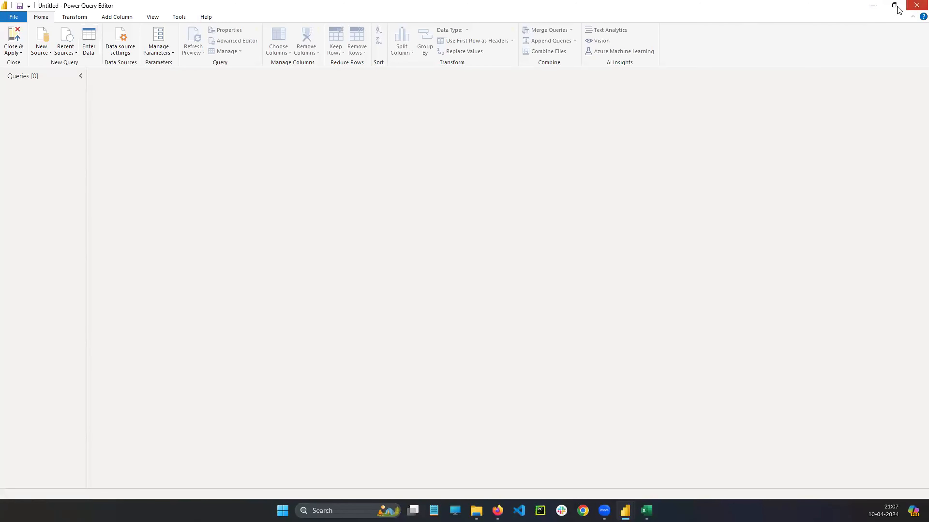
click(915, 8)
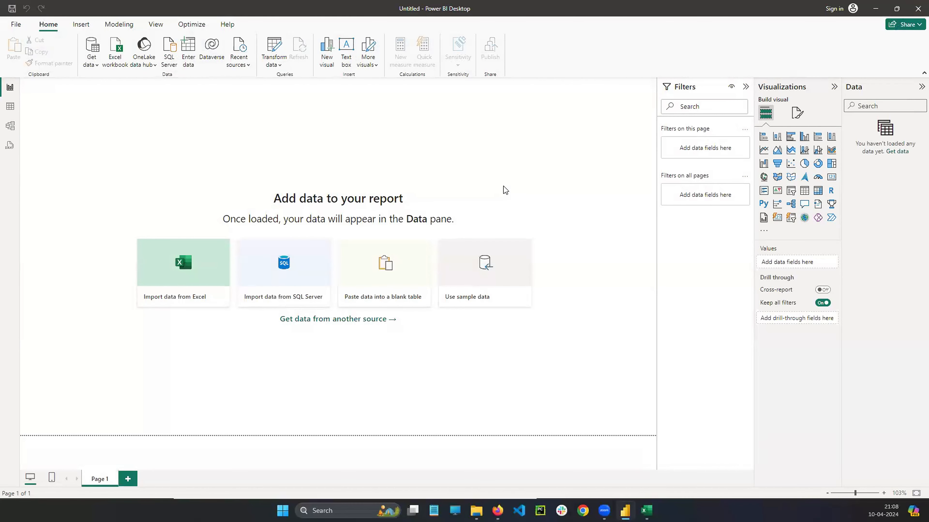
- Choose Excel Workbook as the new data source and browse to the Downloads > PowerBI folder in File Explorer
click(91, 50)
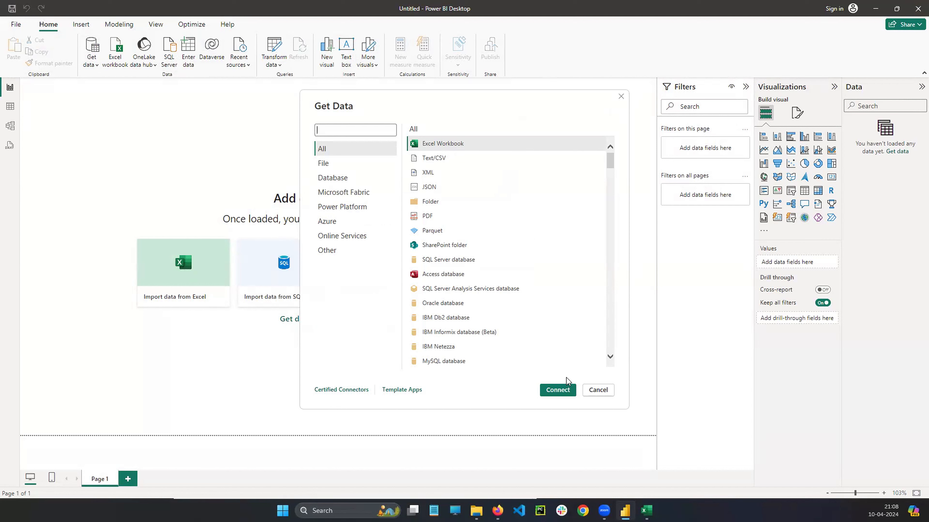
click(454, 145)
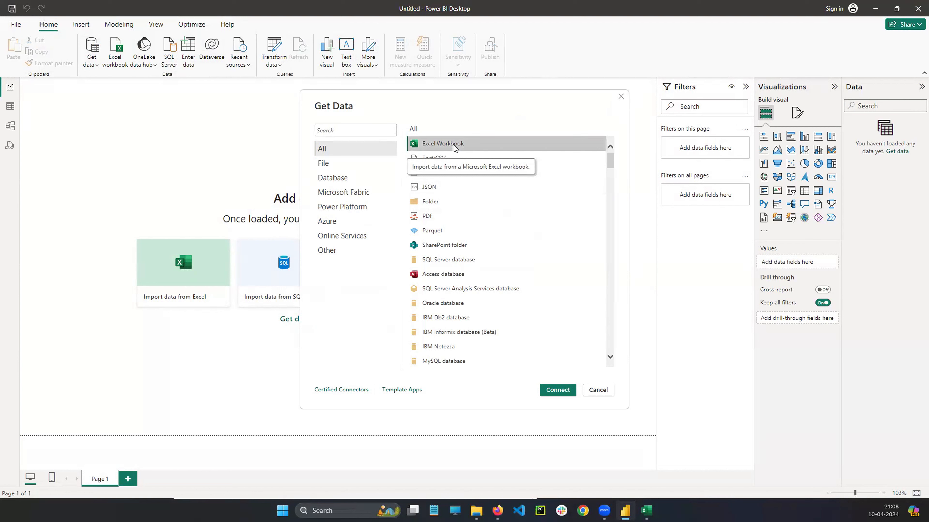
click(476, 511)
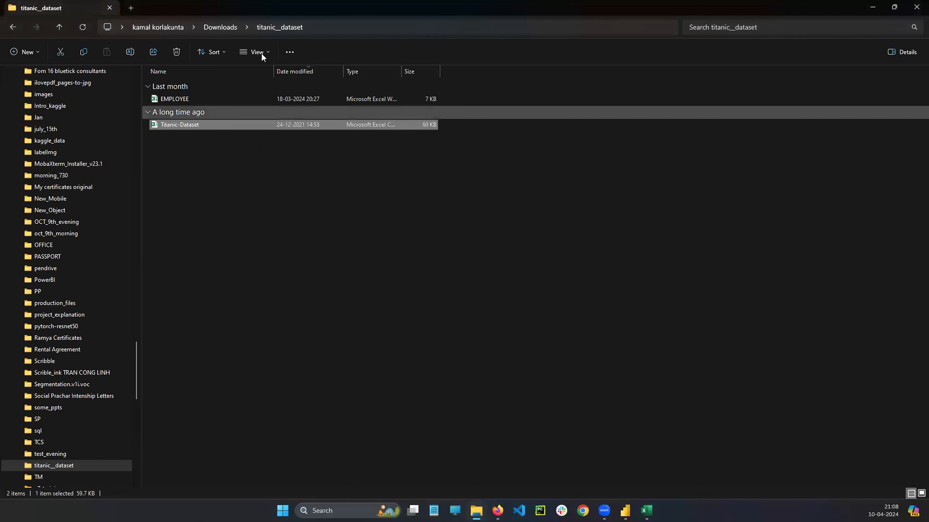
click(219, 27)
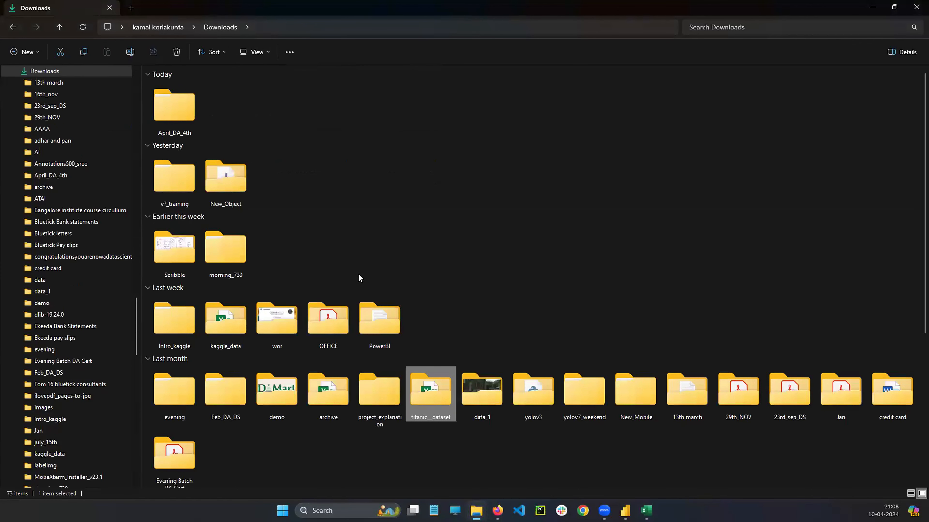
double_click(386, 338)
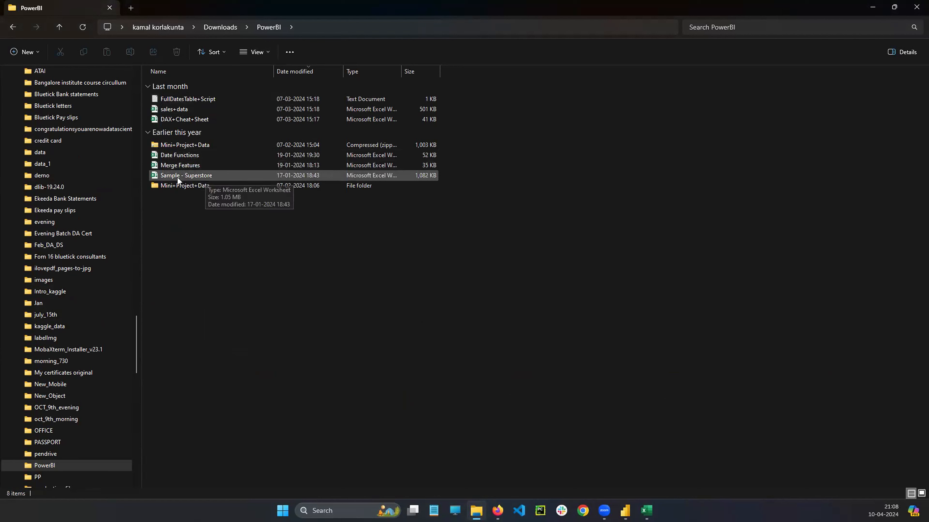
- Close the Titanic-Dataset workbook and open the Date Functions workbook in Excel
double_click(177, 156)
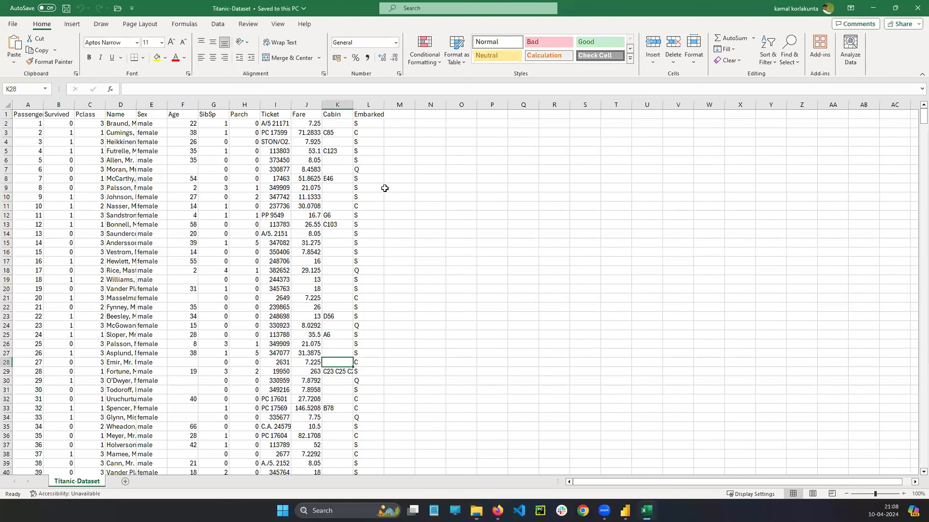
click(916, 7)
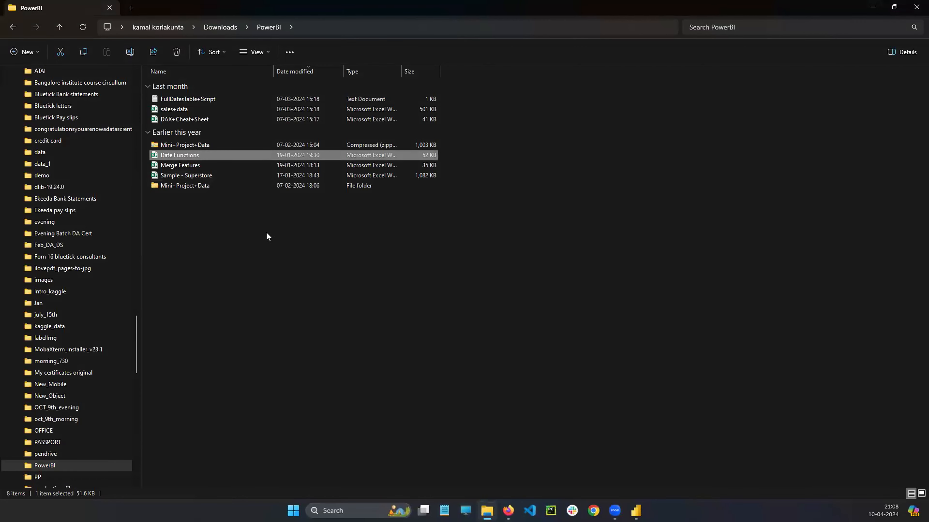
double_click(180, 155)
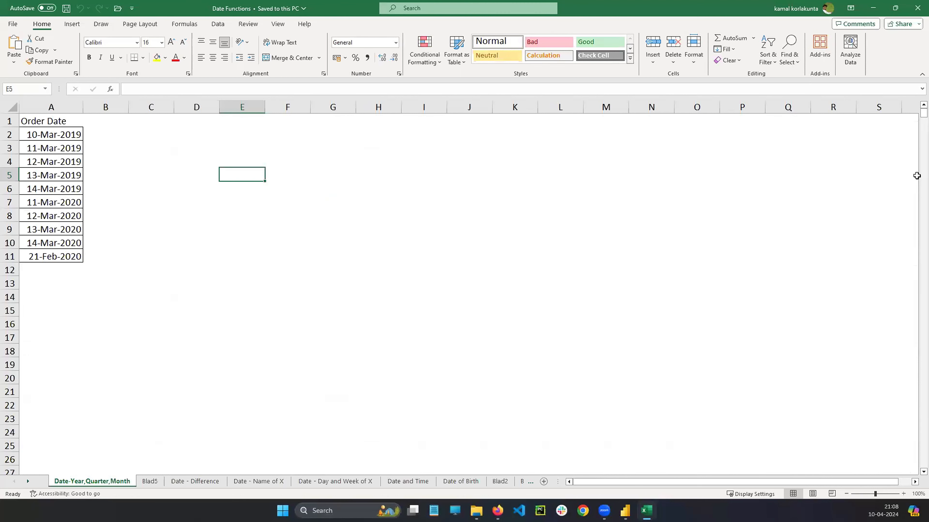
- Look through the Date Functions workbook's sheets from Blad5 to Day of Year,Quarter,Month and back to Date - Difference
click(150, 482)
click(195, 482)
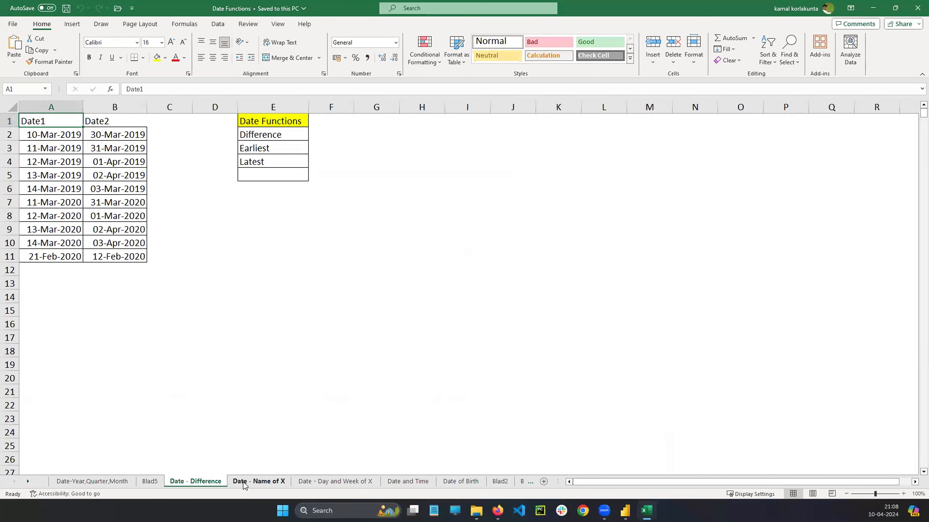
click(258, 481)
click(335, 482)
click(417, 483)
click(460, 482)
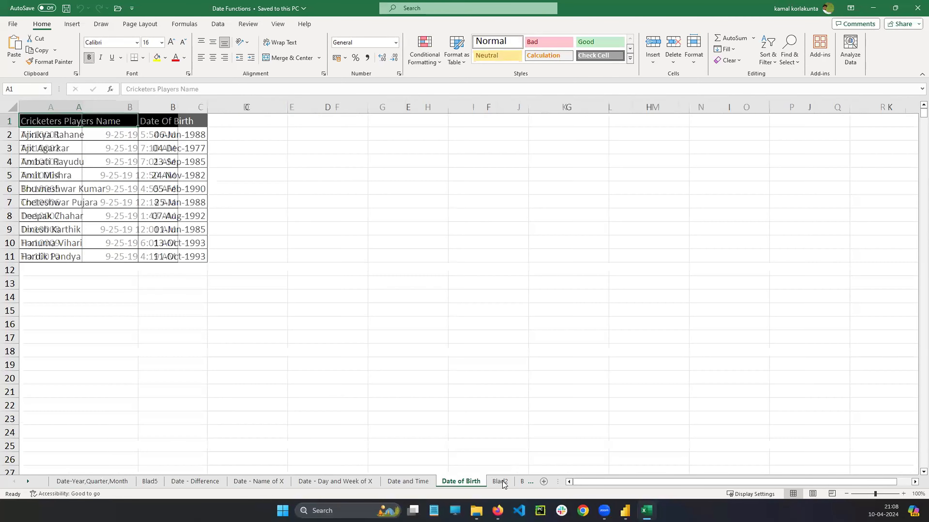
click(500, 481)
click(527, 482)
click(523, 482)
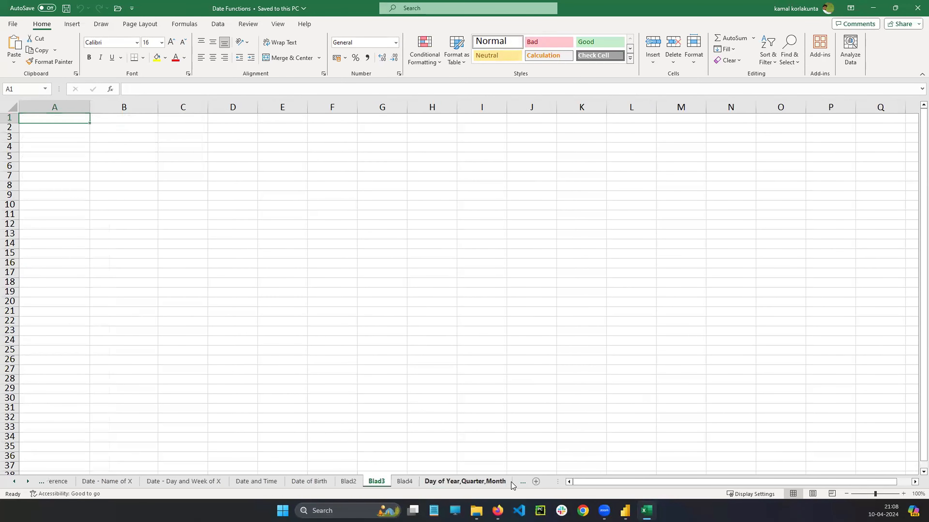
click(510, 482)
click(499, 482)
click(428, 483)
click(382, 483)
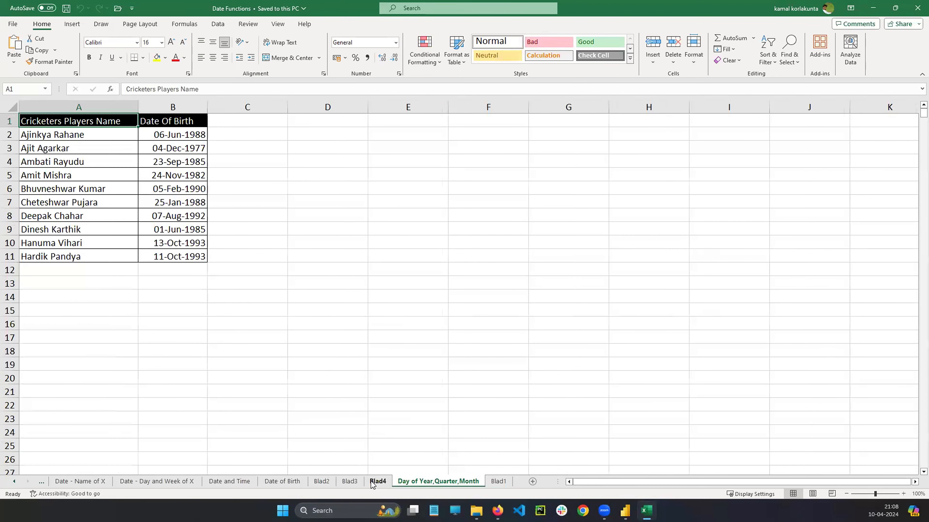
click(356, 483)
click(321, 483)
click(300, 482)
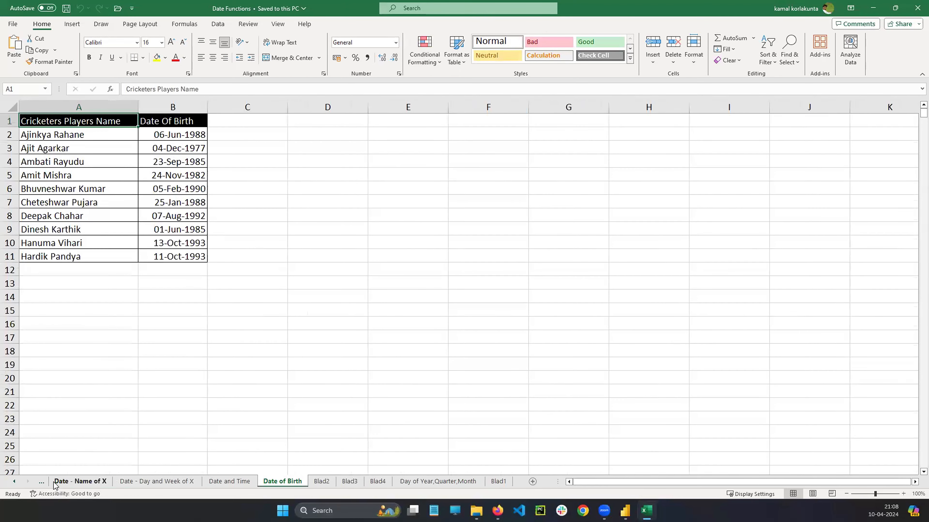
click(41, 482)
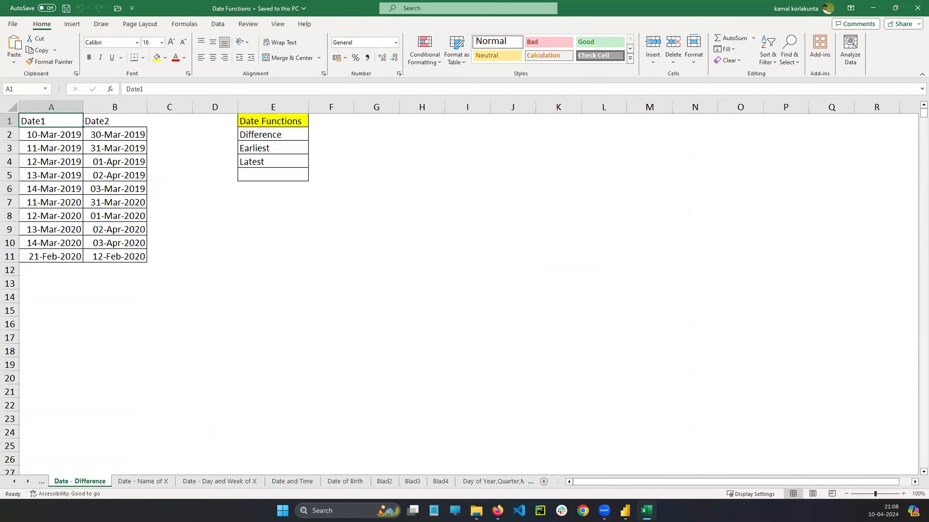
- Review the Date - Name of X, Date - Day and Week of X and Date and Time sheets, returning to Date-Year,Quarter,Month
key(alt+Tab)
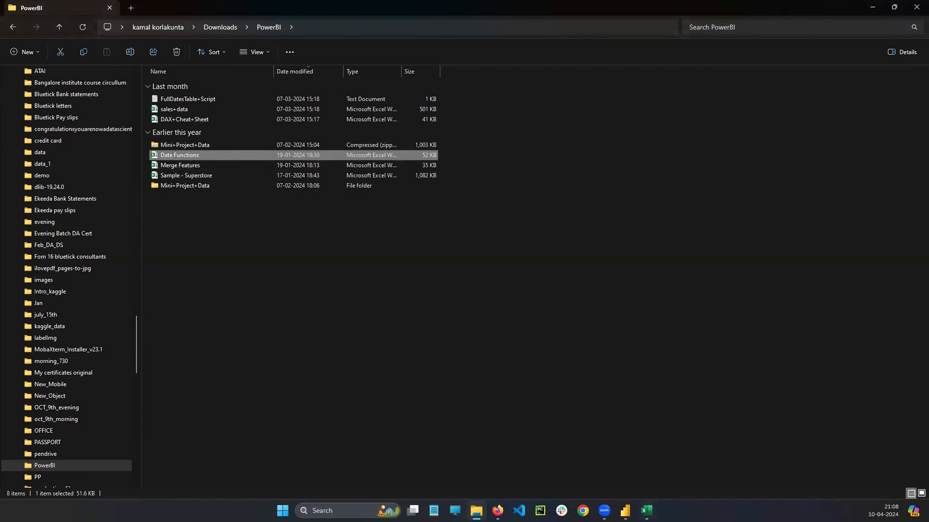
key(alt+Tab)
click(143, 482)
click(219, 481)
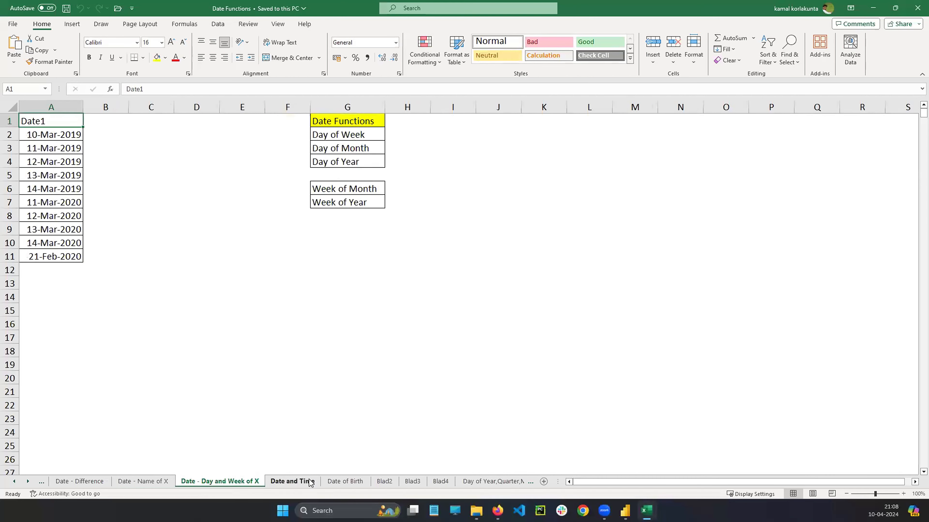
click(310, 482)
click(69, 483)
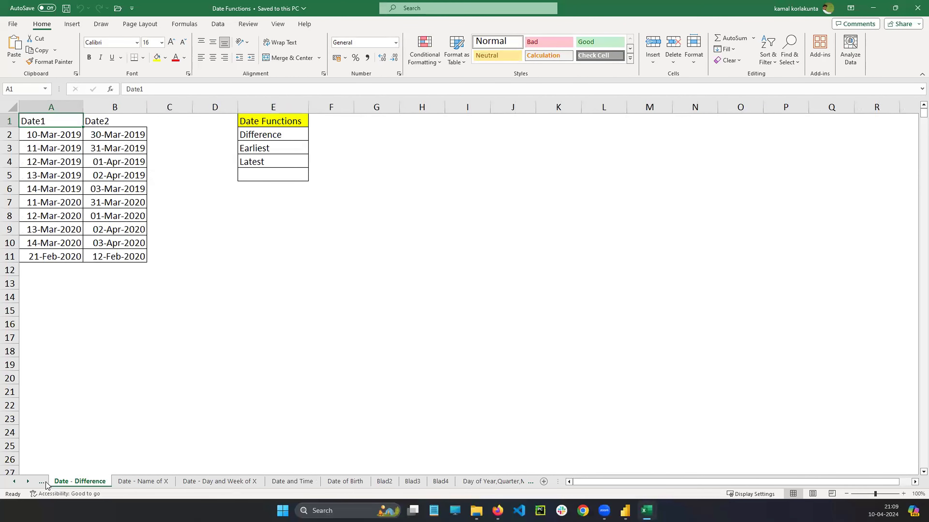
click(42, 482)
click(41, 482)
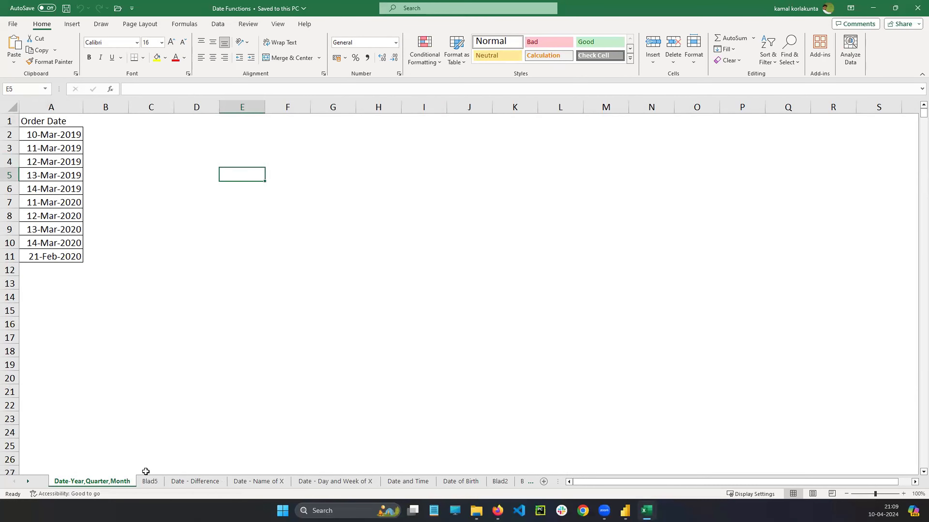
- Examine the number columns on the Blad5 sheet and the two date columns on the Date - Difference sheet
click(150, 481)
scroll(221, 165, down, 3)
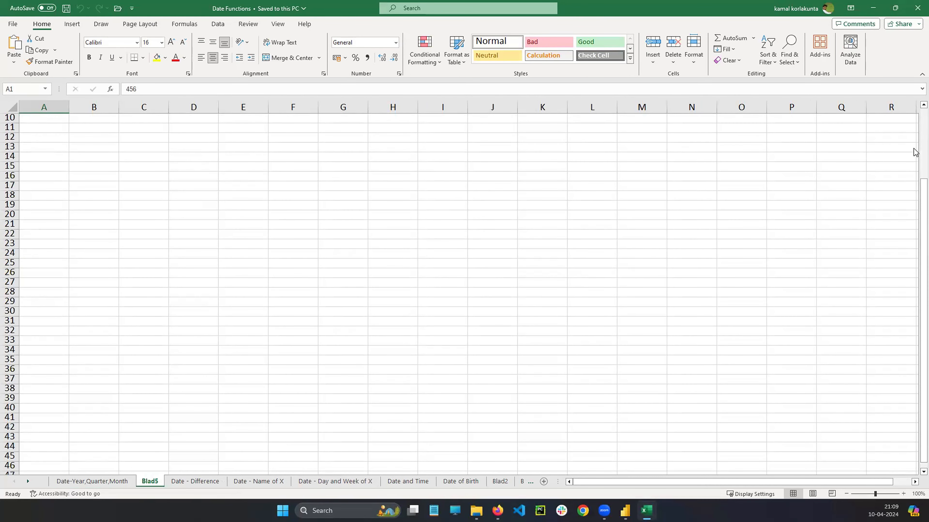
scroll(914, 109, up, 3)
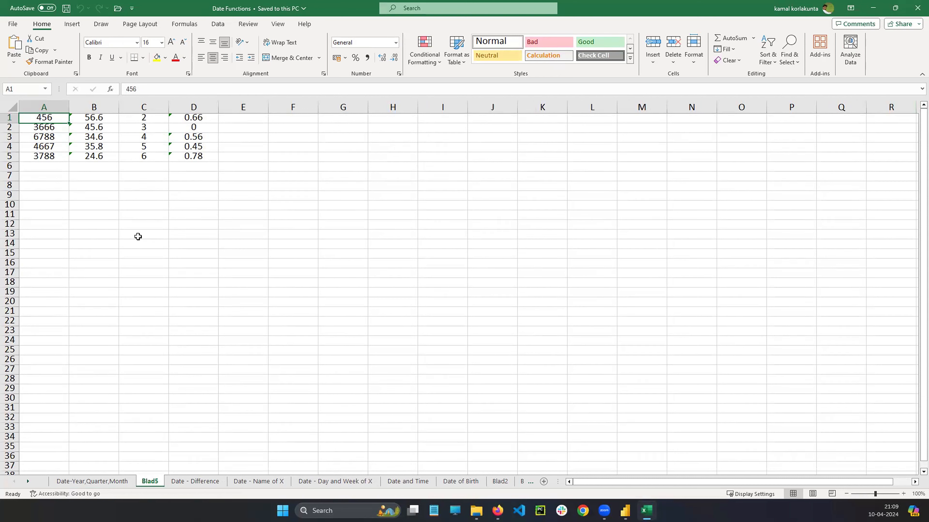
click(190, 480)
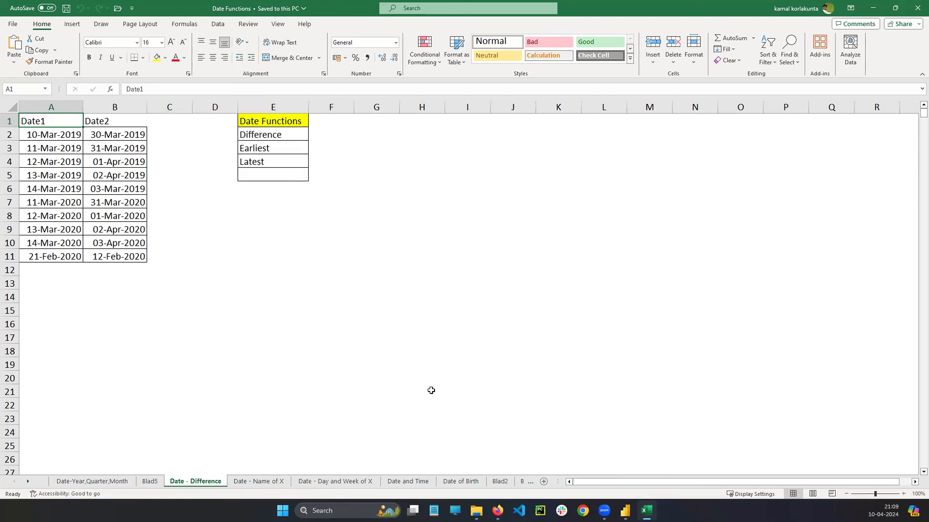
- Switch to Power BI Desktop and open the Date Functions workbook from Downloads > PowerBI as an Excel data source
click(625, 511)
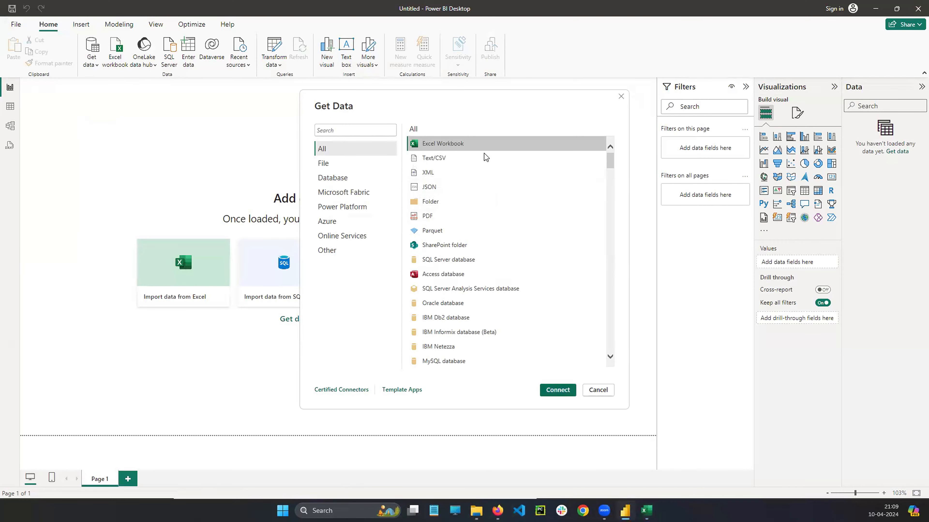
click(553, 390)
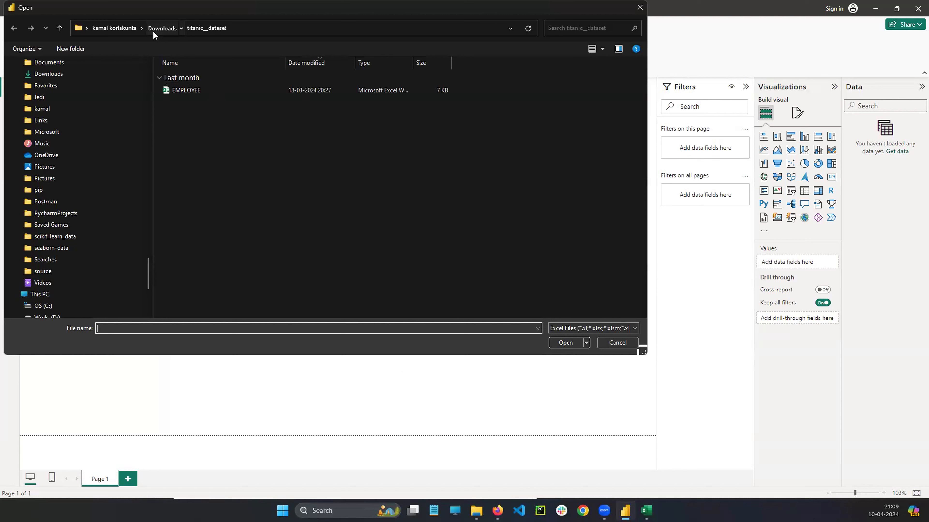
click(154, 31)
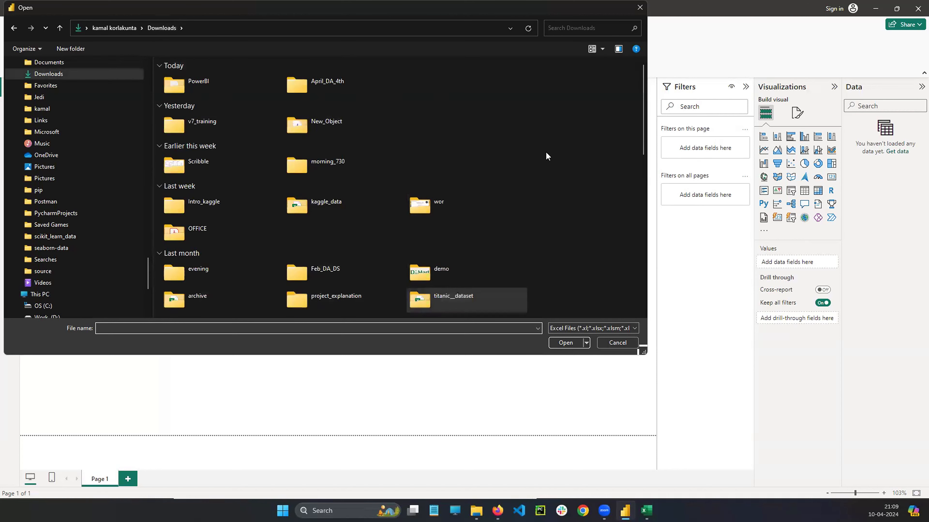
drag(643, 86, 641, 138)
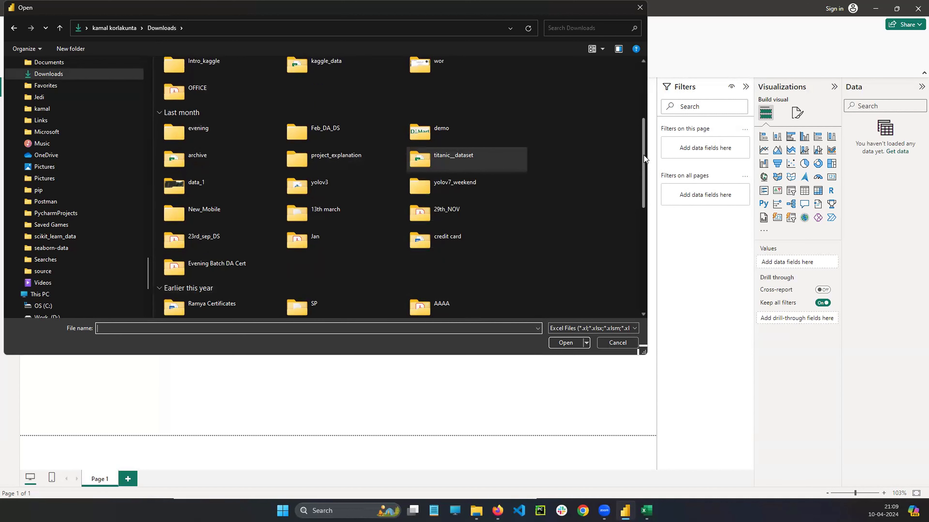
drag(643, 159, 630, 101)
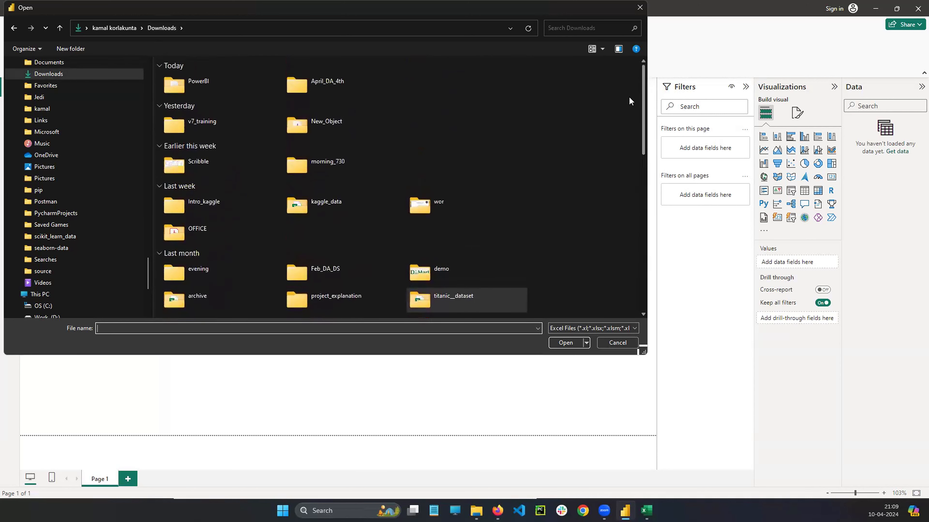
double_click(239, 77)
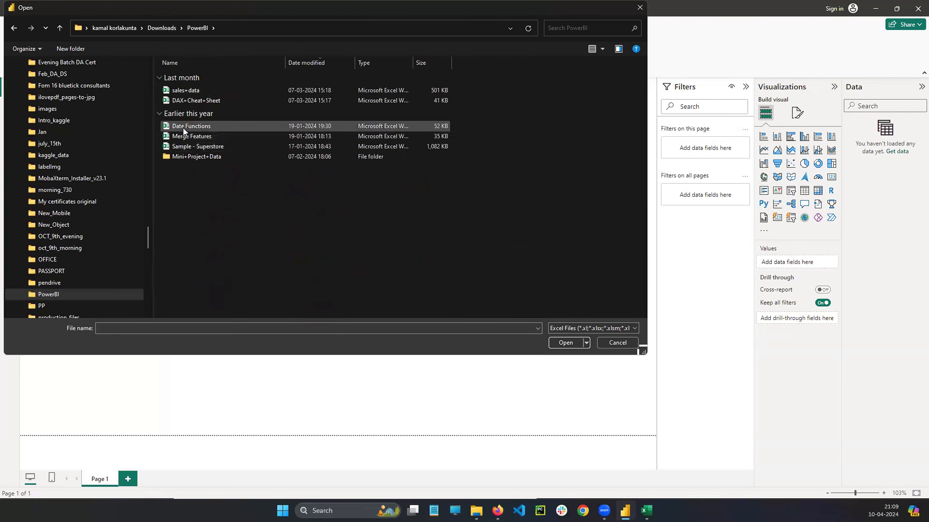
click(183, 127)
click(185, 127)
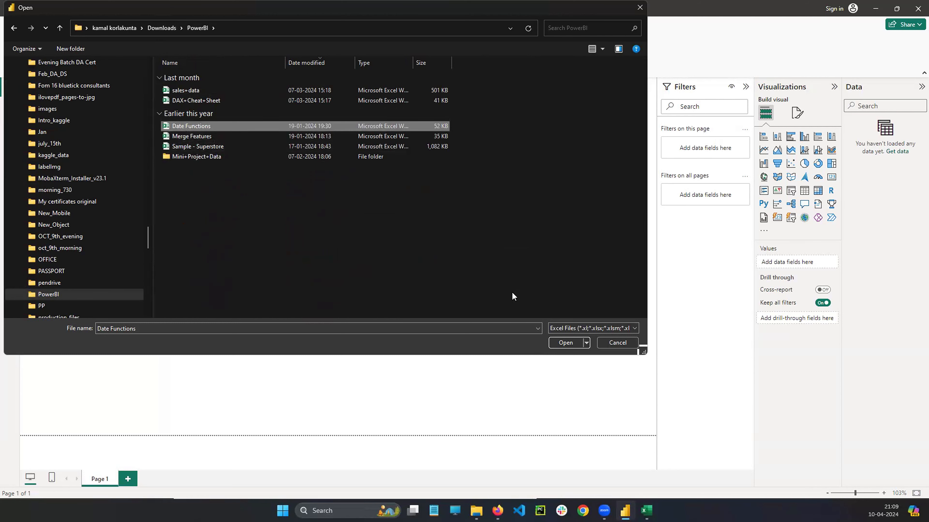
click(565, 343)
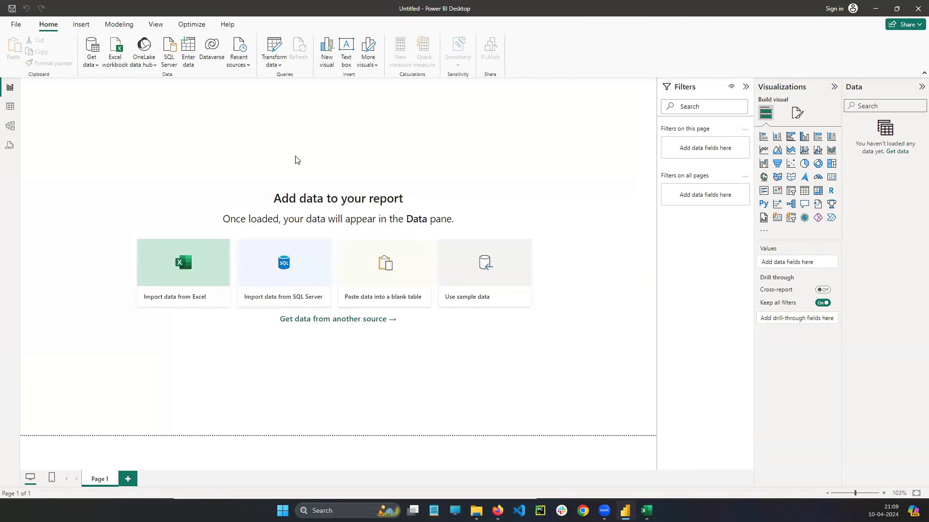
- Compare the Date - Difference sheet in Excel with the Date Functions tables listed in Power BI's Navigator
click(646, 511)
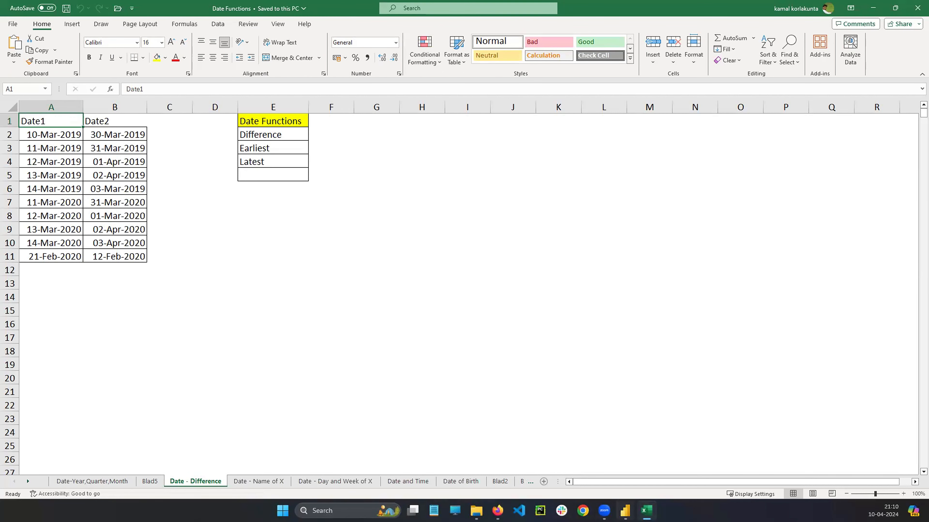
click(625, 511)
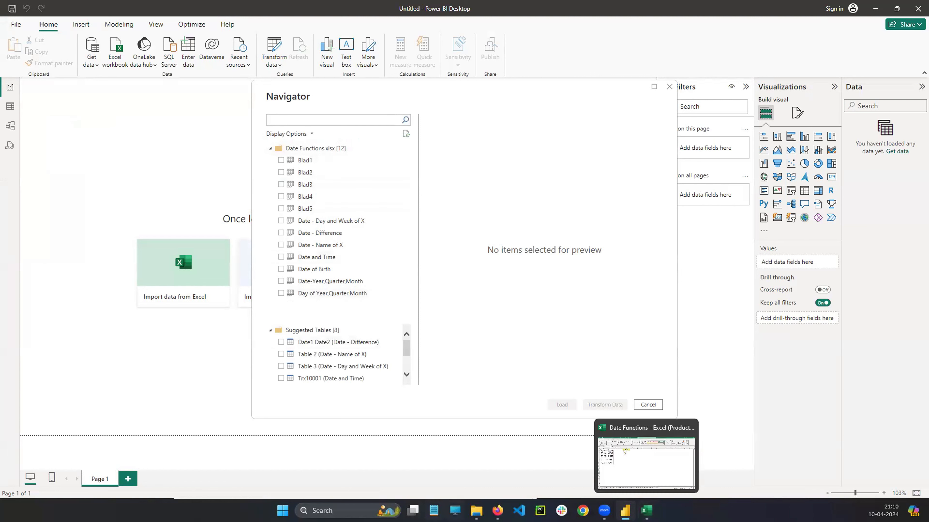
click(476, 511)
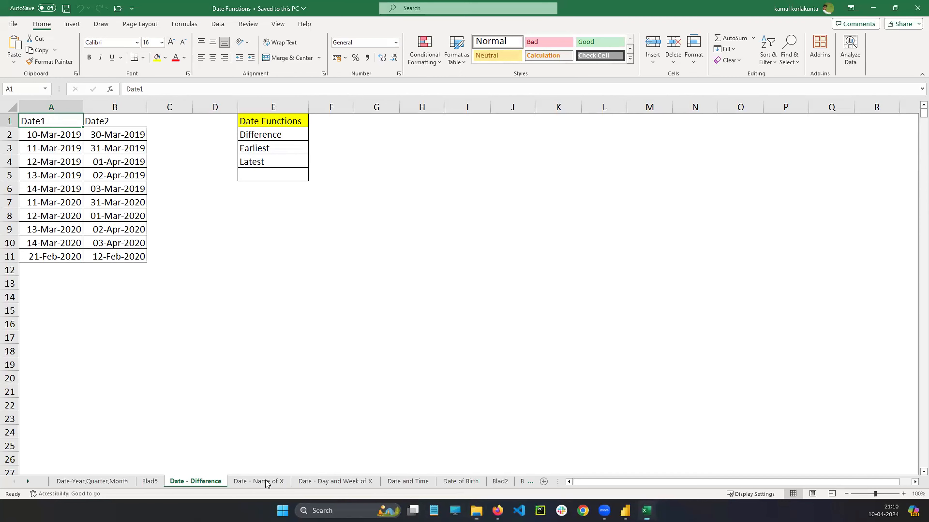
click(646, 511)
click(625, 511)
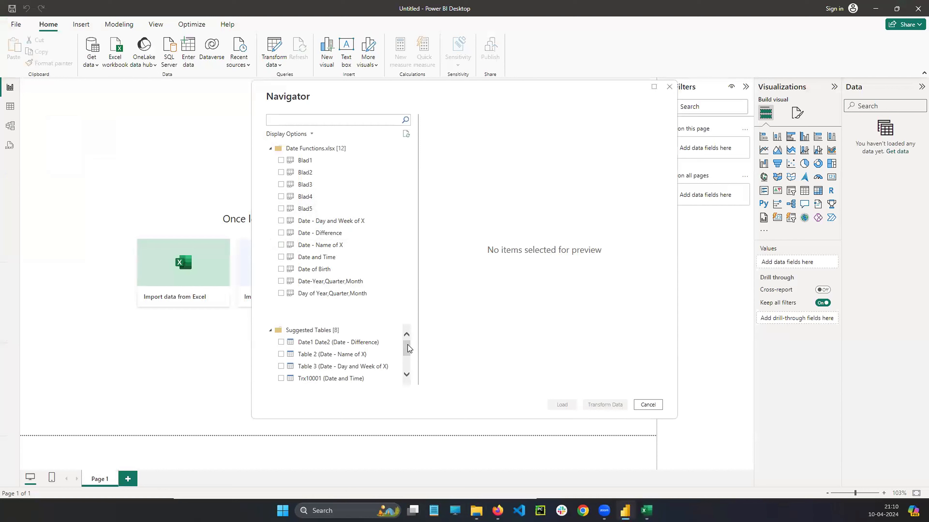
- Preview the suggested tables Date1 Date2 (Date - Difference) and Table 2 (Date - Name of X), checking them against the Excel workbook
mouse_move(407, 345)
mouse_down()
mouse_move(407, 372)
mouse_move(406, 343)
mouse_up()
mouse_move(407, 345)
mouse_down()
mouse_move(406, 374)
mouse_move(406, 338)
mouse_up()
click(282, 342)
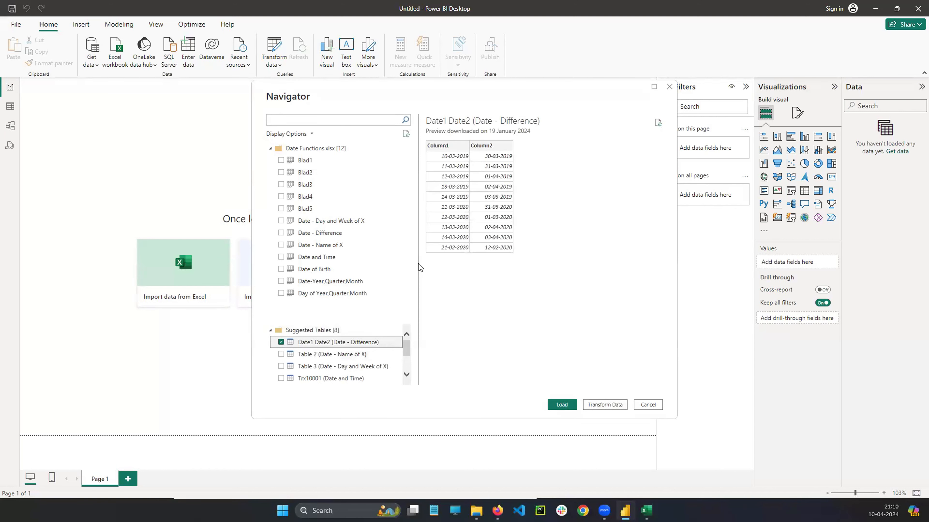
click(281, 342)
click(282, 355)
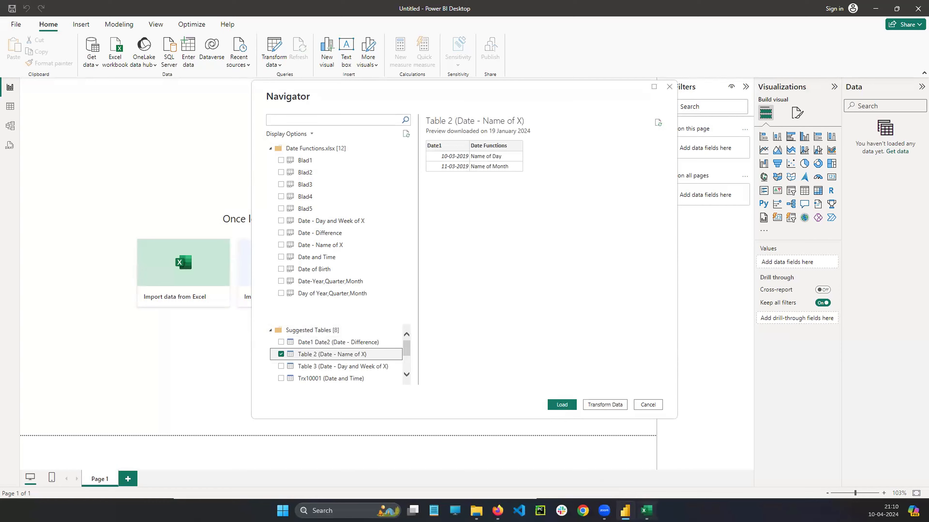
click(646, 511)
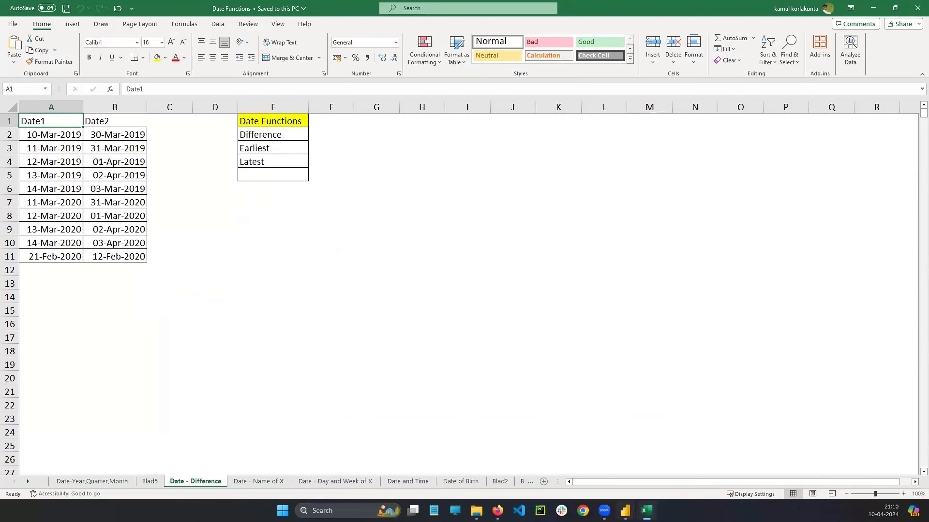
click(625, 511)
- Preview Table 3 (Date - Day and Week of X) and Trx10001 (Date and Time), clear the selections and close the Navigator without loading
click(281, 354)
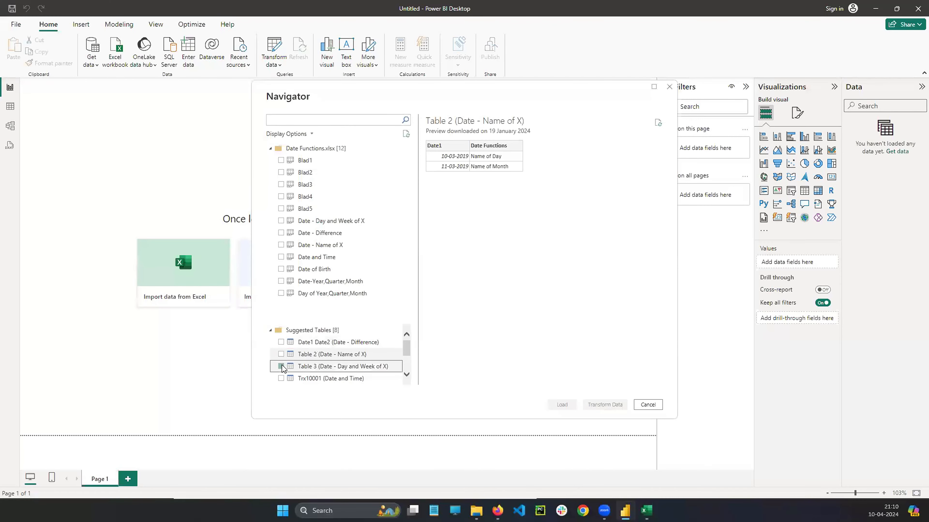
click(282, 366)
click(281, 368)
click(281, 379)
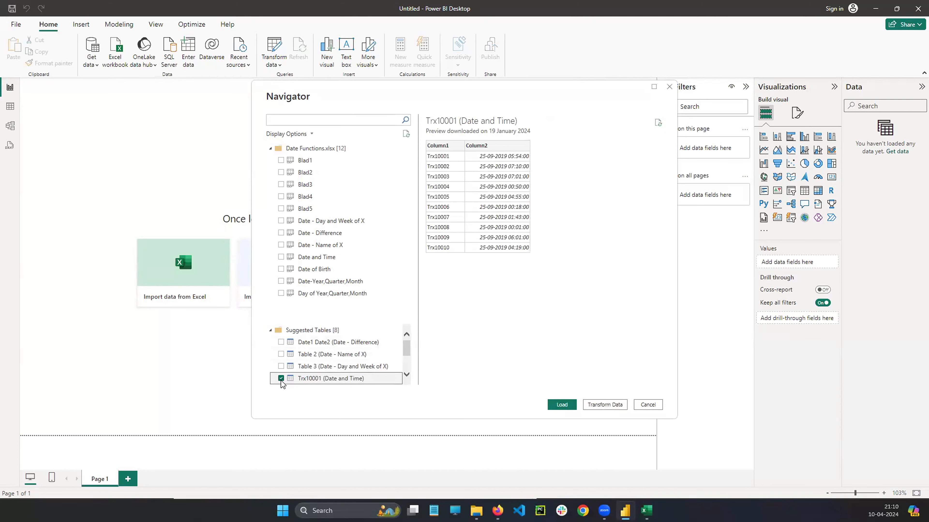
click(281, 379)
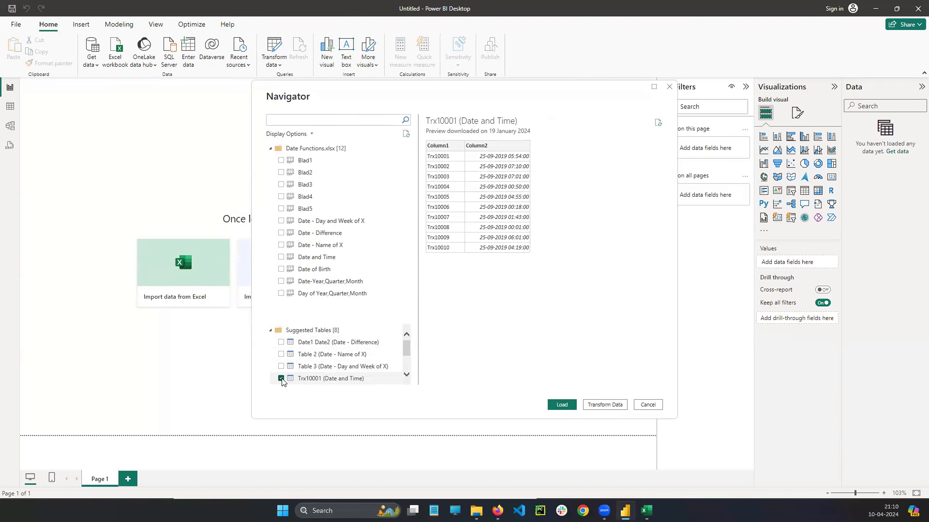
click(669, 88)
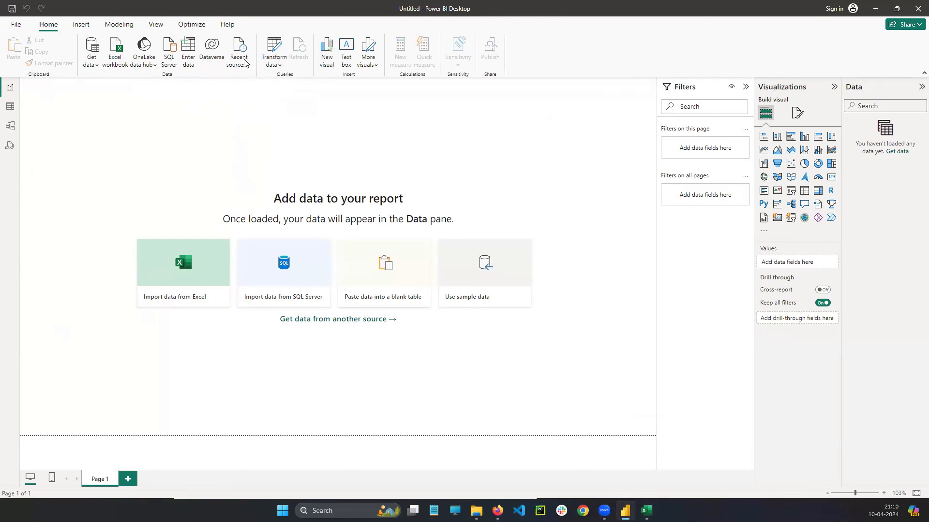
- Open the Power Query Editor to work with an empty query list
click(280, 55)
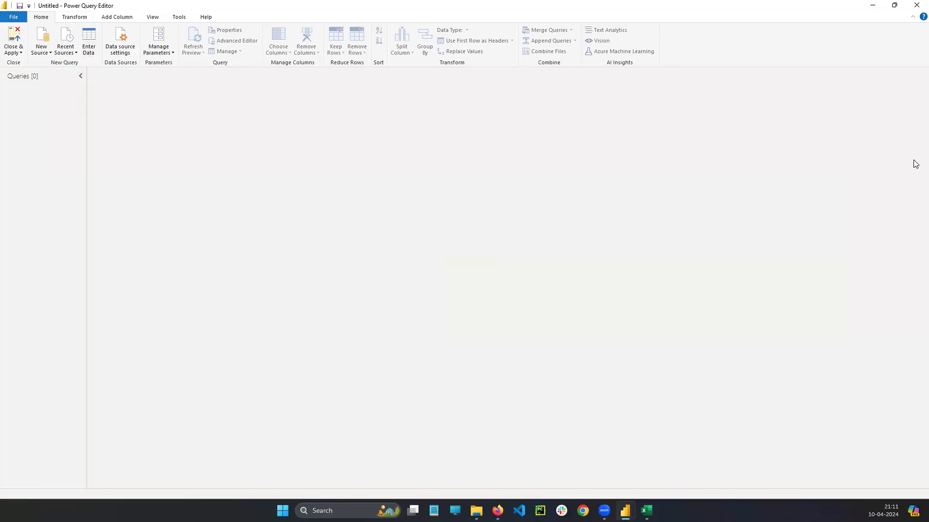
mouse_move(49, 80)
mouse_down()
mouse_move(1, 98)
mouse_move(72, 92)
mouse_move(64, 103)
mouse_up()
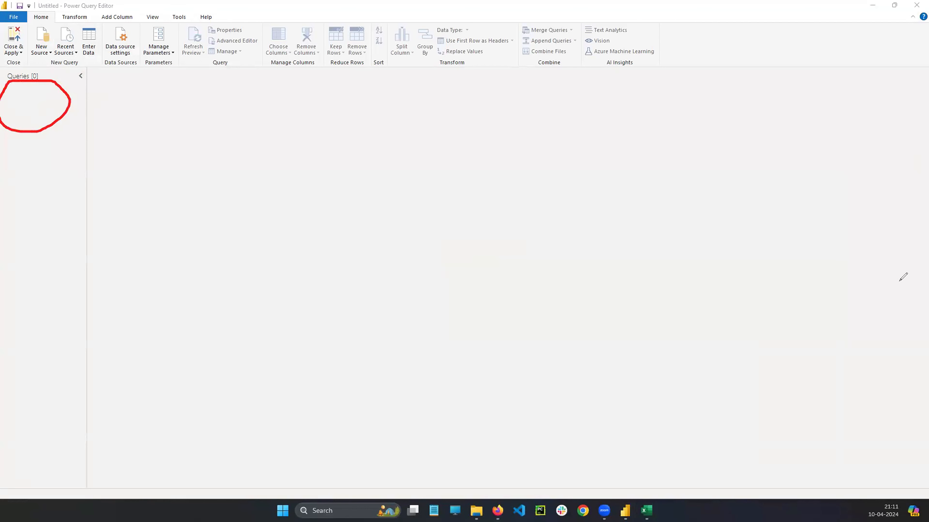
click(895, 187)
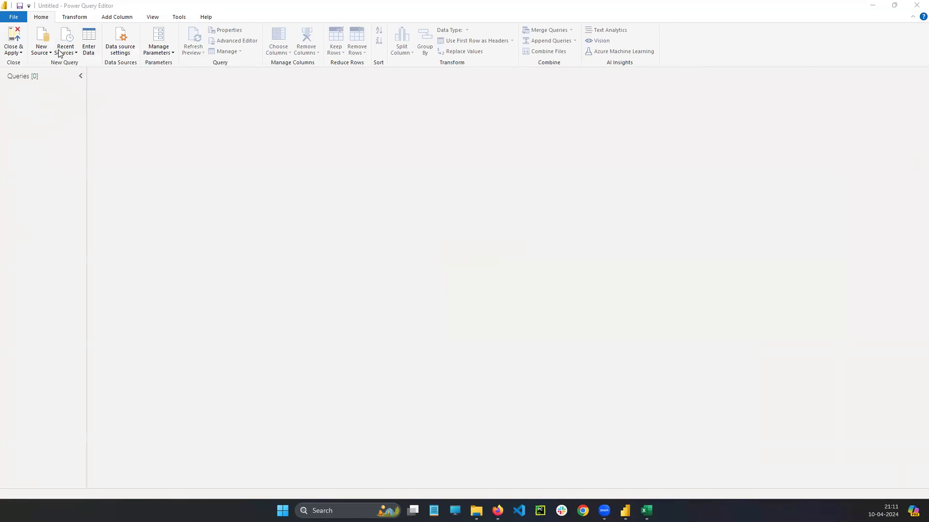
- Import the Date1 Date2 (Date - Difference) suggested table from the Date Functions Excel workbook as a new source
click(43, 36)
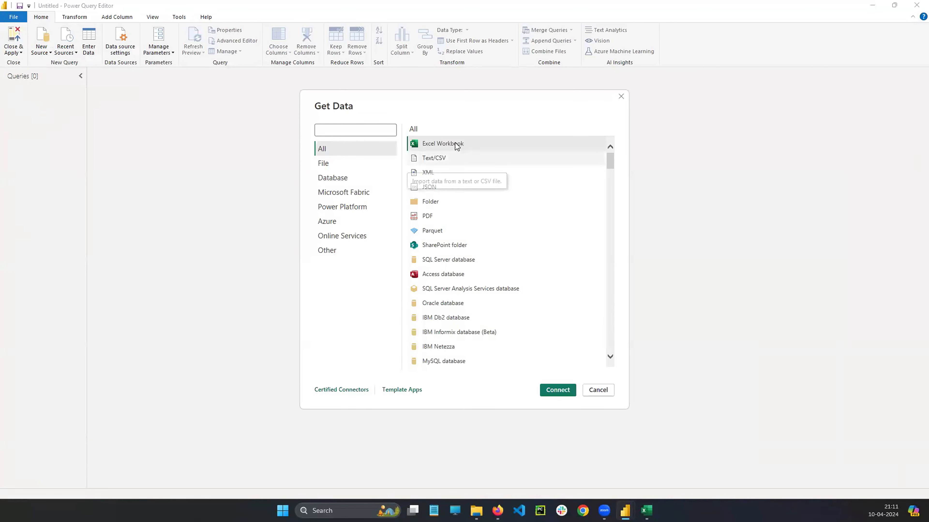
click(472, 158)
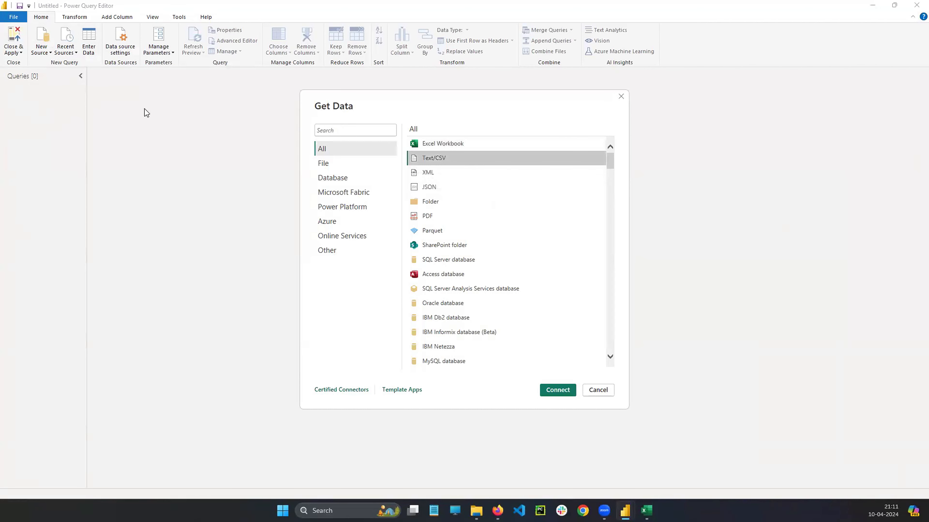
click(452, 144)
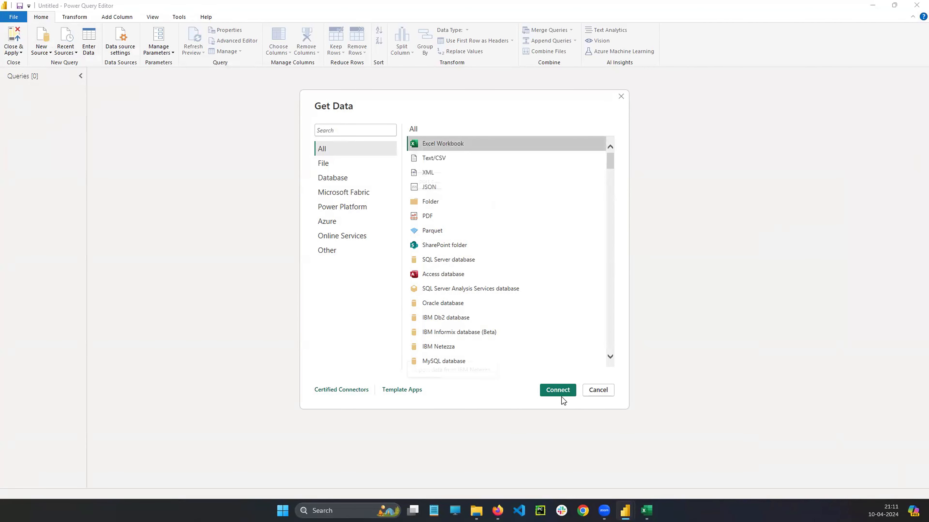
click(558, 390)
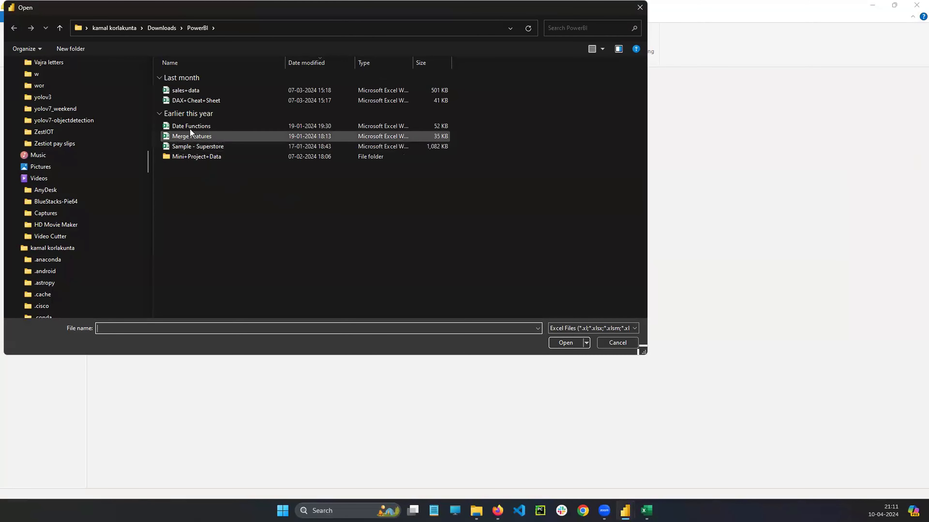
click(190, 127)
double_click(215, 128)
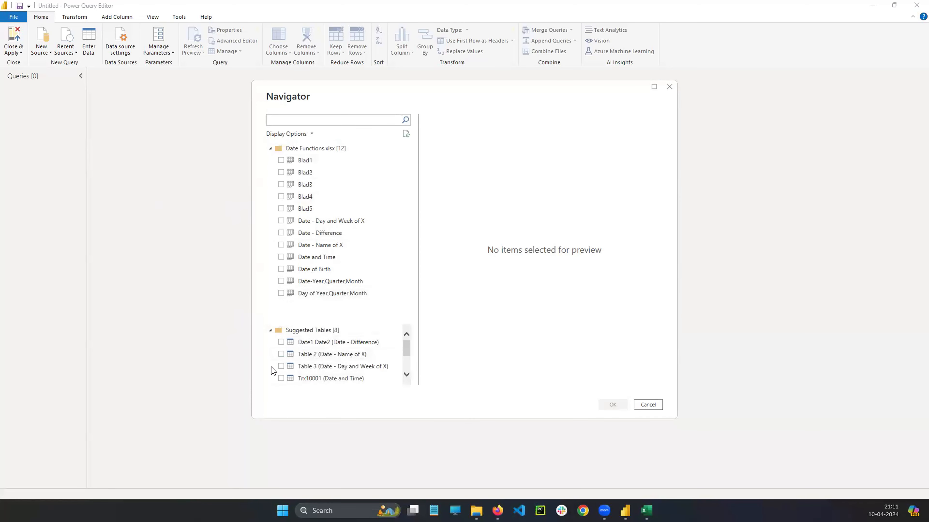
click(281, 342)
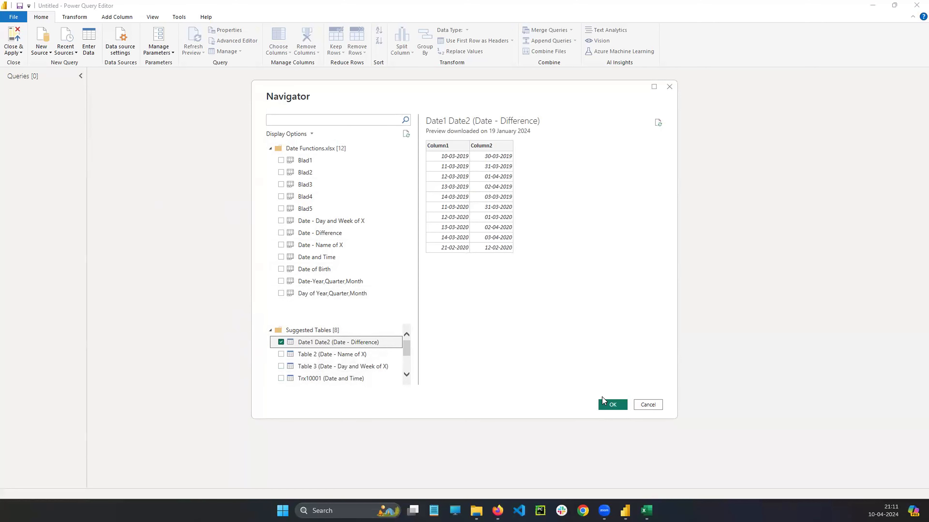
click(616, 407)
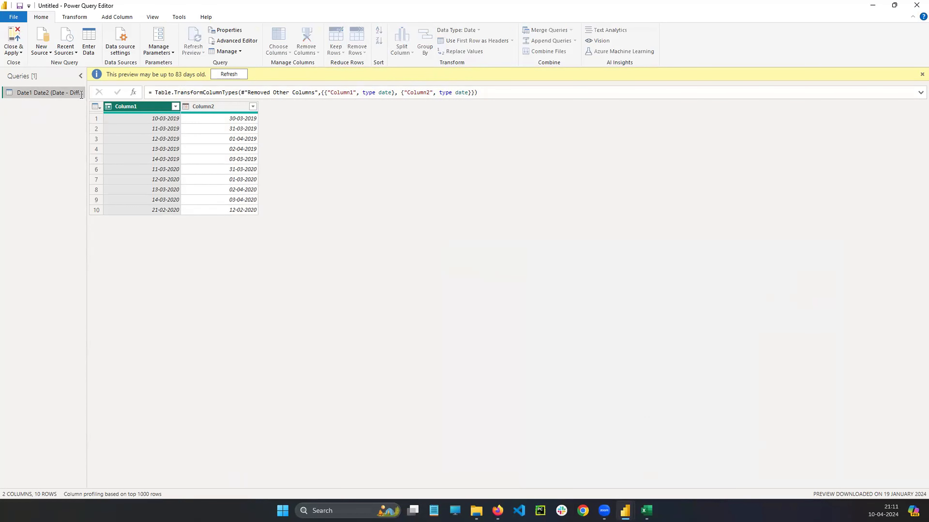
- Delete the Date1 Date2 (Date - Difference) query and dismiss the data source selection without connecting
right_click(46, 96)
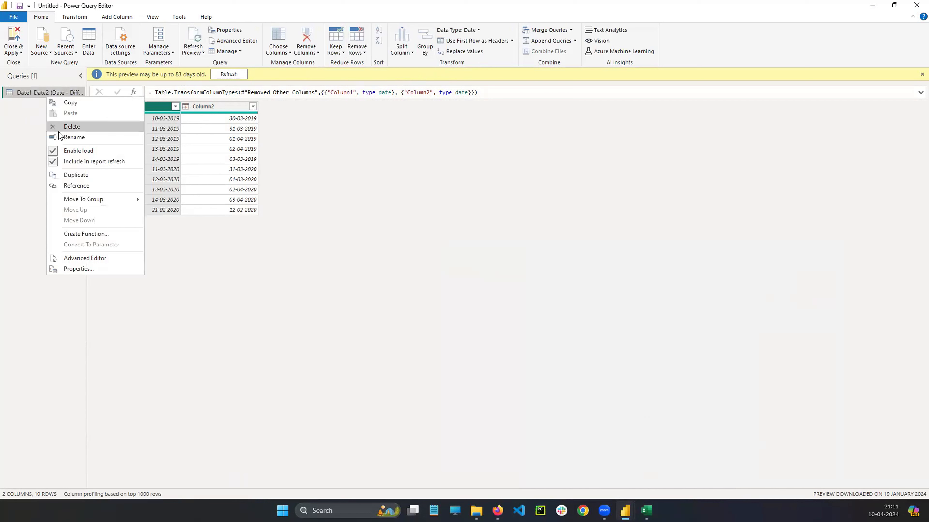
click(72, 127)
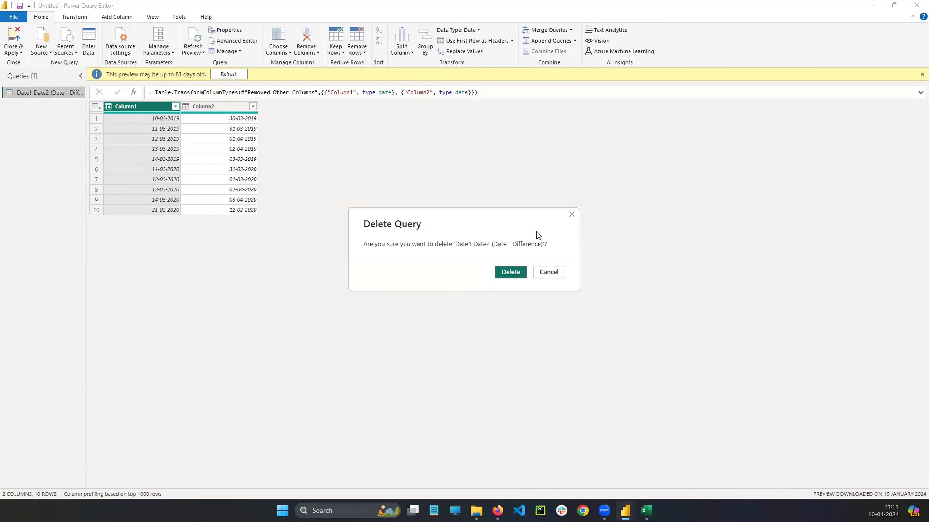
click(511, 272)
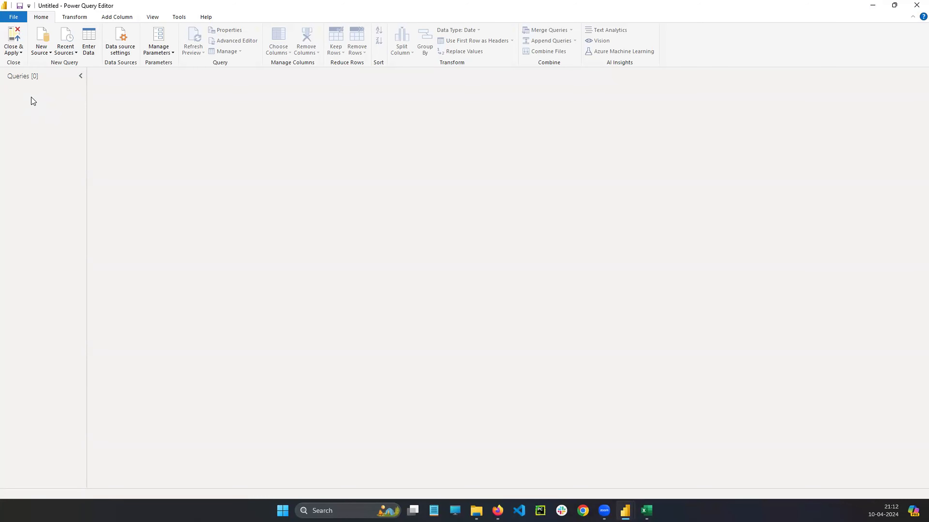
click(41, 38)
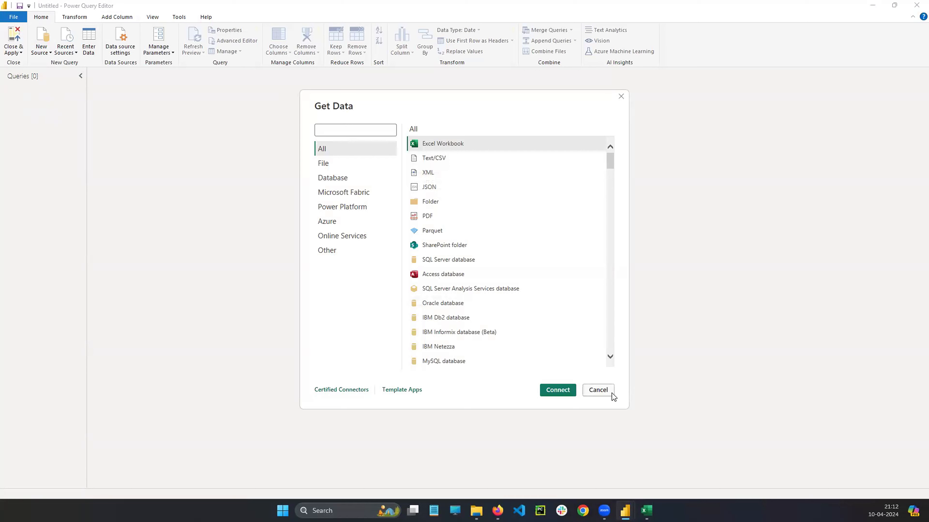
click(601, 391)
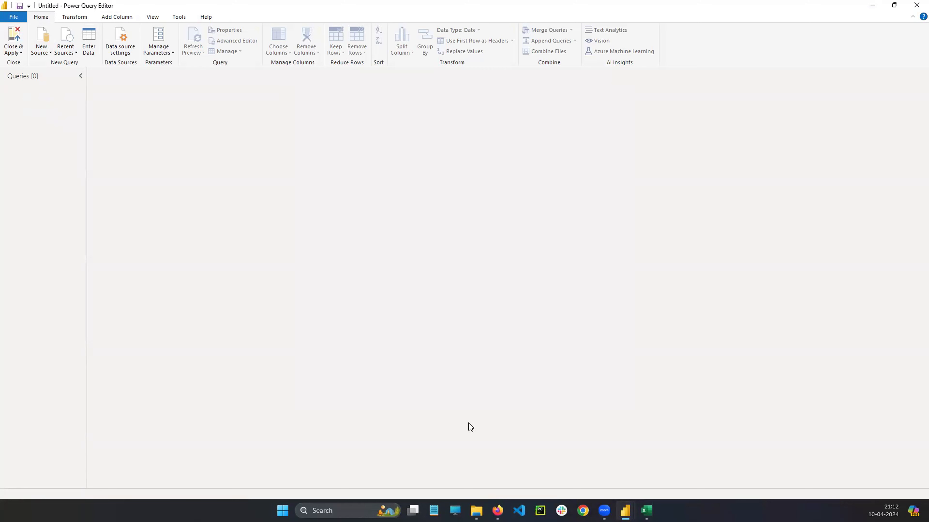
- Switch to Firefox and open the Wikipedia article "List of Indian state days" in a new tab
click(498, 511)
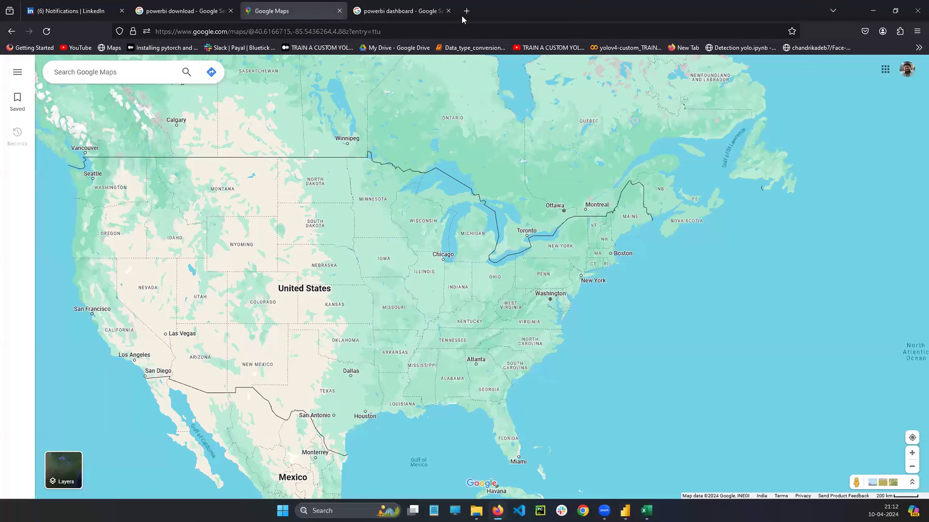
click(465, 11)
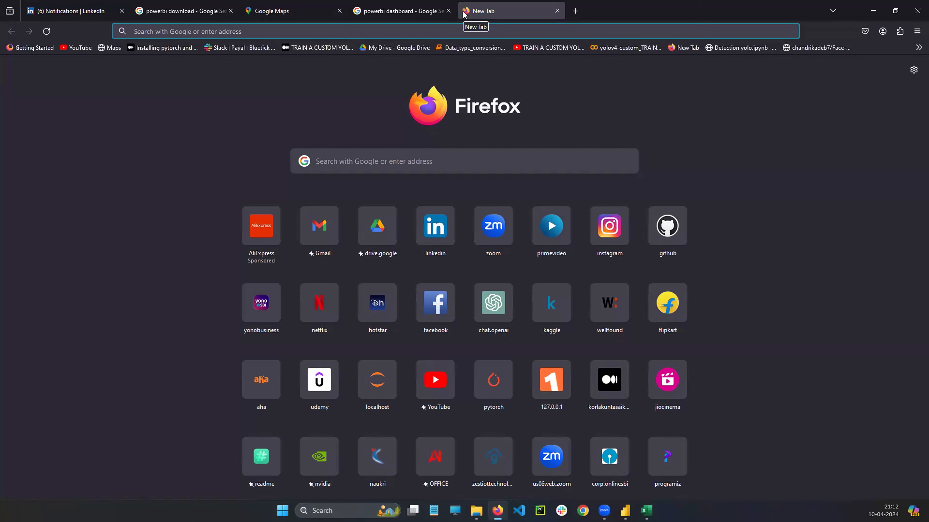
text(indian)
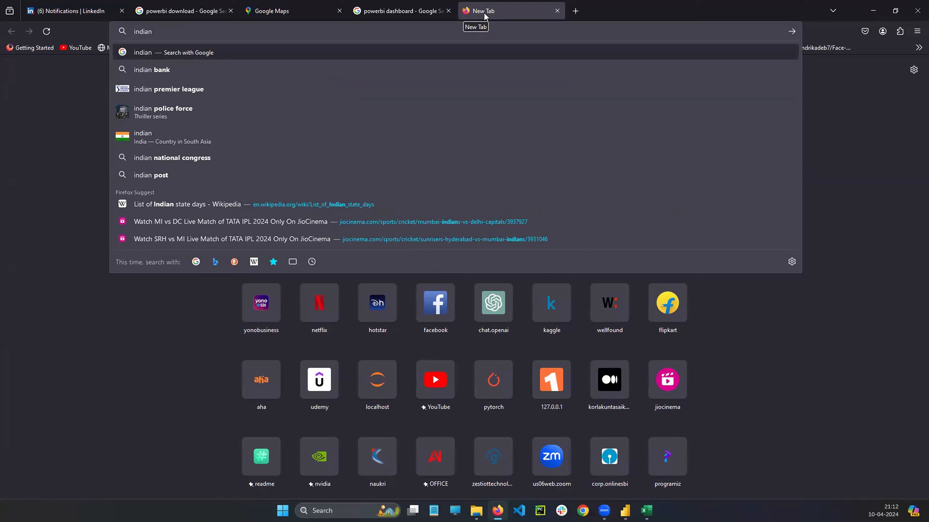
click(181, 206)
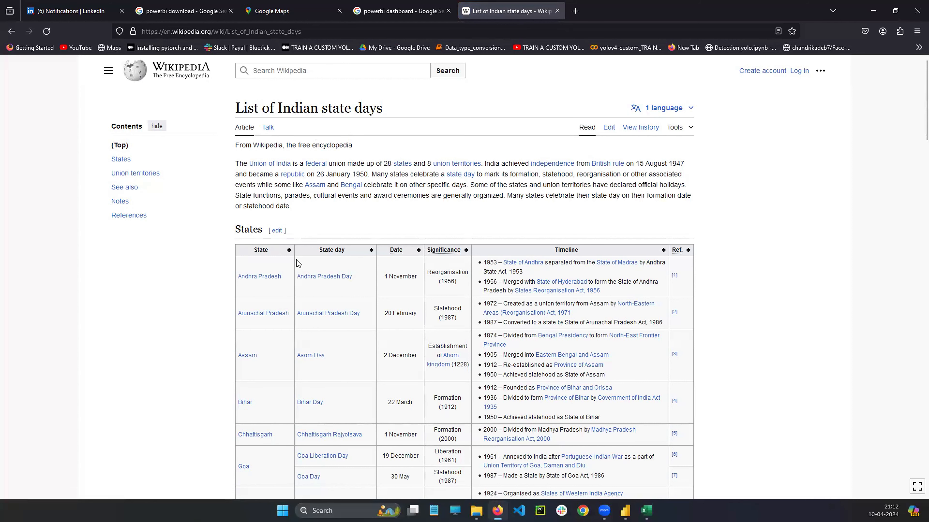
- Look through the article's States and Union territories tables down to the references
scroll(298, 263, down, 1)
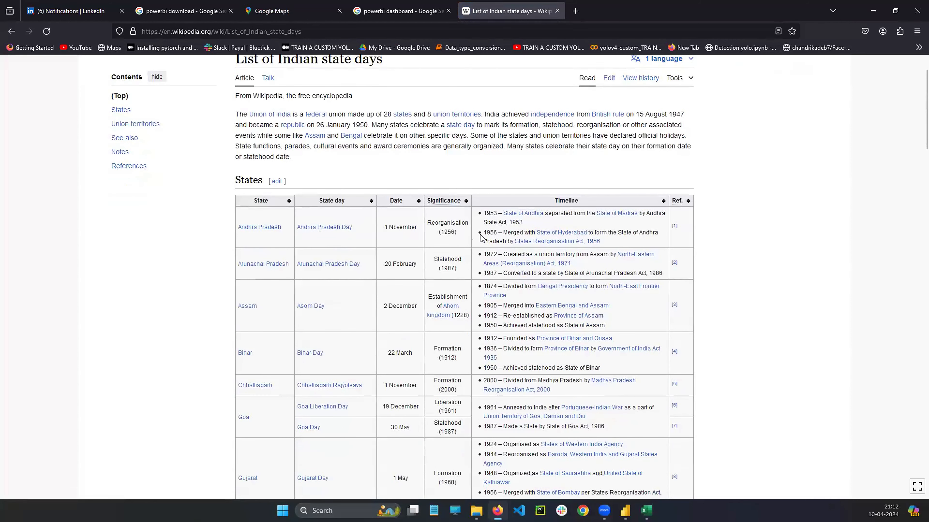
scroll(480, 237, down, 1)
scroll(628, 178, down, 7)
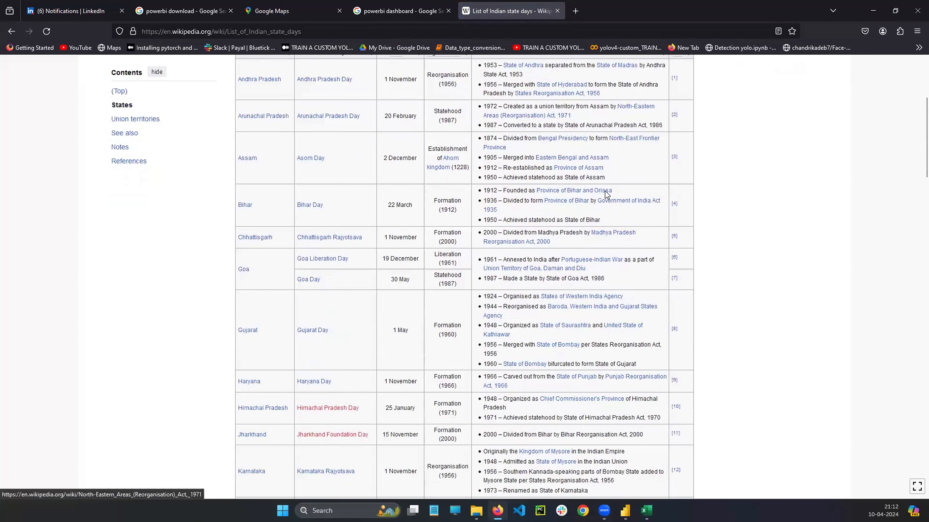
scroll(916, 159, down, 20)
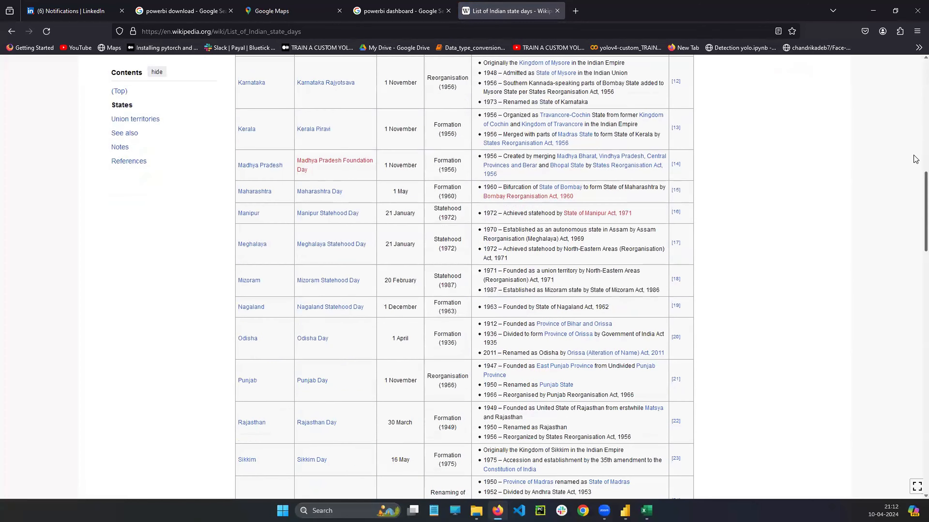
scroll(915, 110, down, 7)
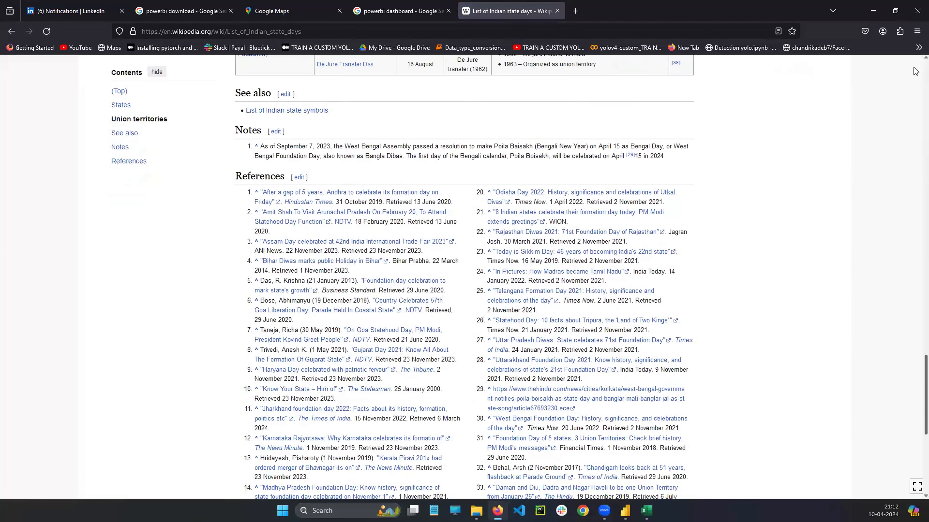
scroll(320, 119, up, 1)
scroll(320, 119, up, 20)
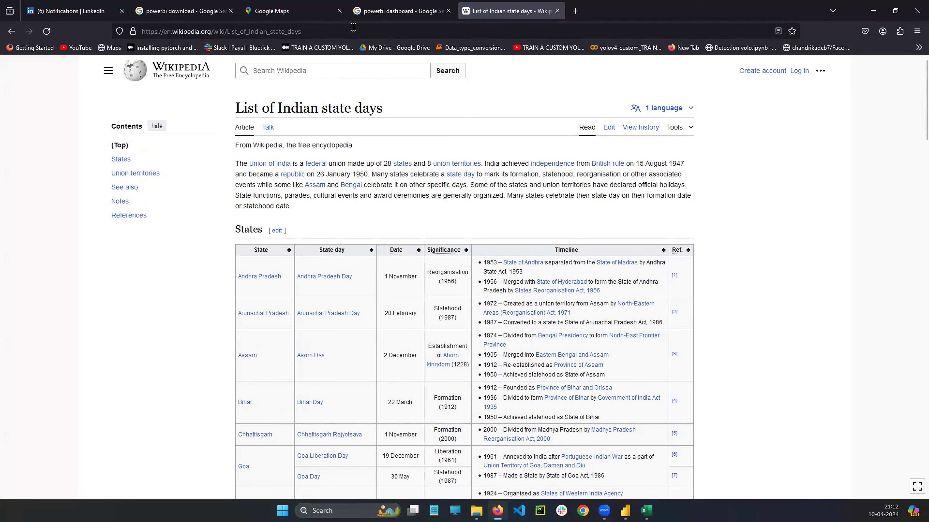
- Copy the full web address of the Indian state days article
click(353, 27)
drag(257, 32, 135, 31)
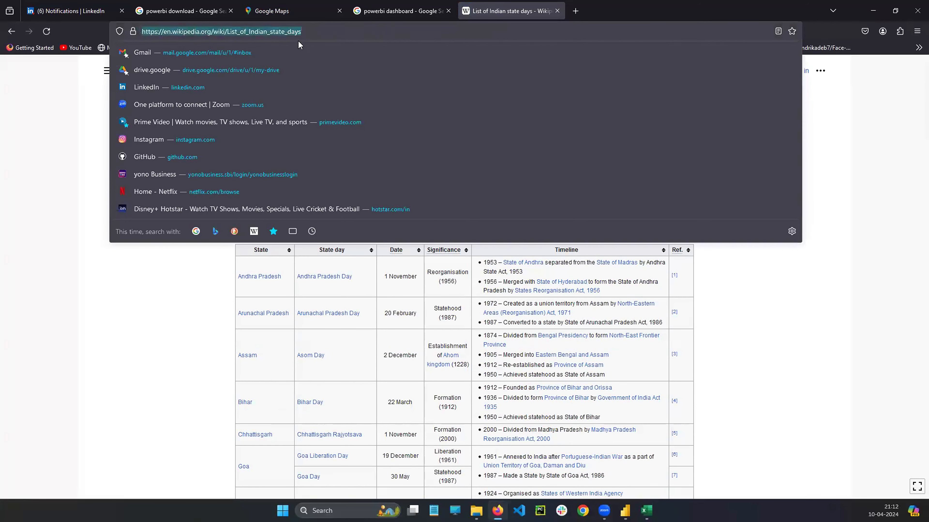
click(211, 256)
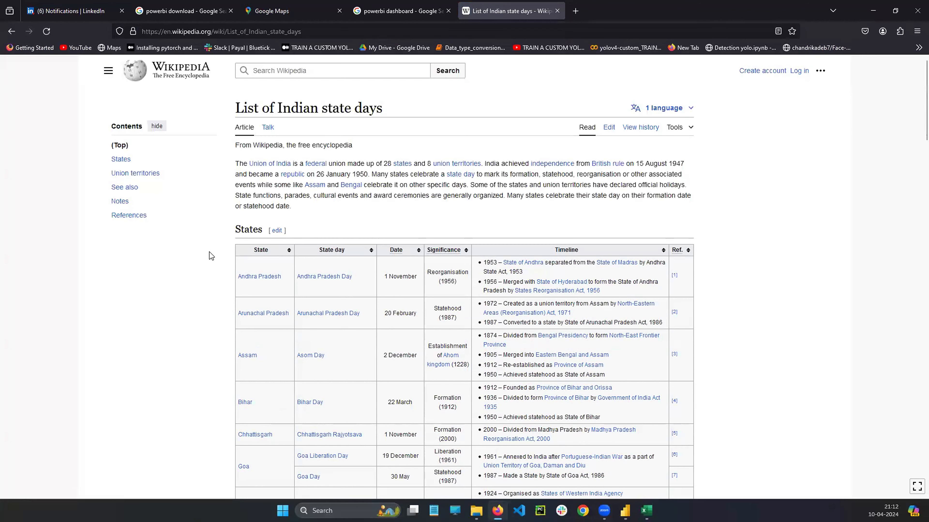
click(321, 32)
drag(320, 32, 146, 33)
key(ctrl+c)
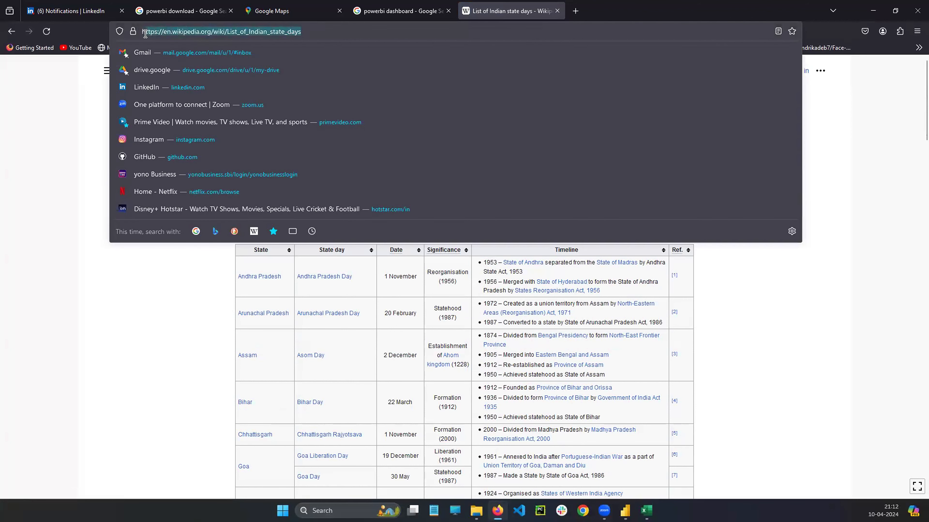
click(87, 228)
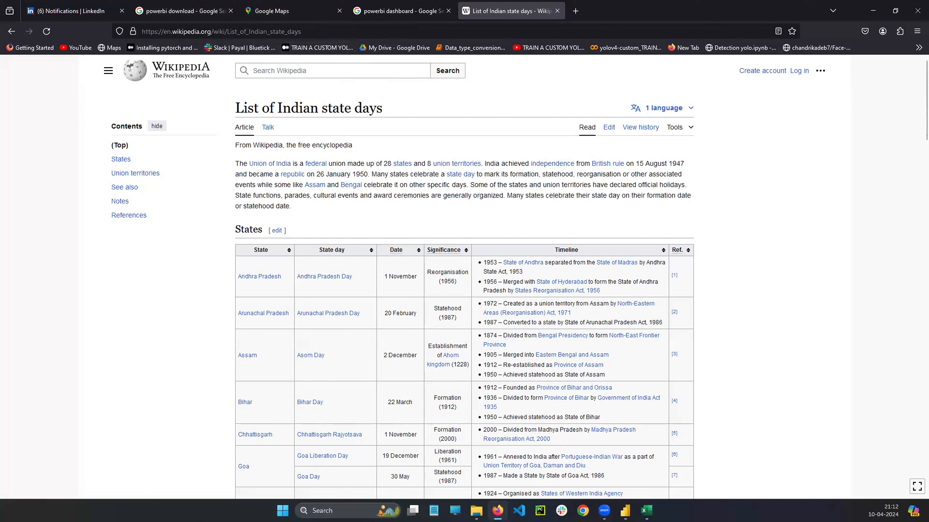
- Switch back to the Power Query Editor window with the empty query list
mouse_move(625, 511)
click(634, 440)
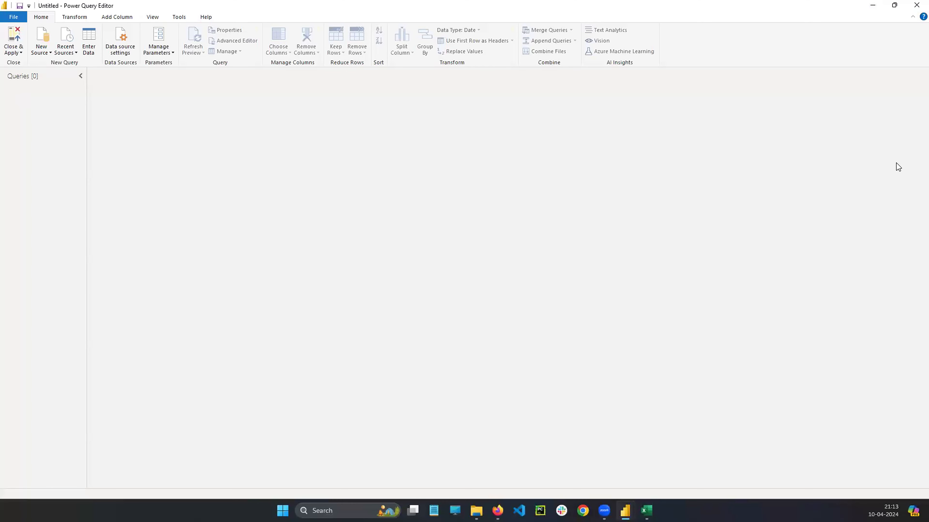
drag(15, 102, 46, 90)
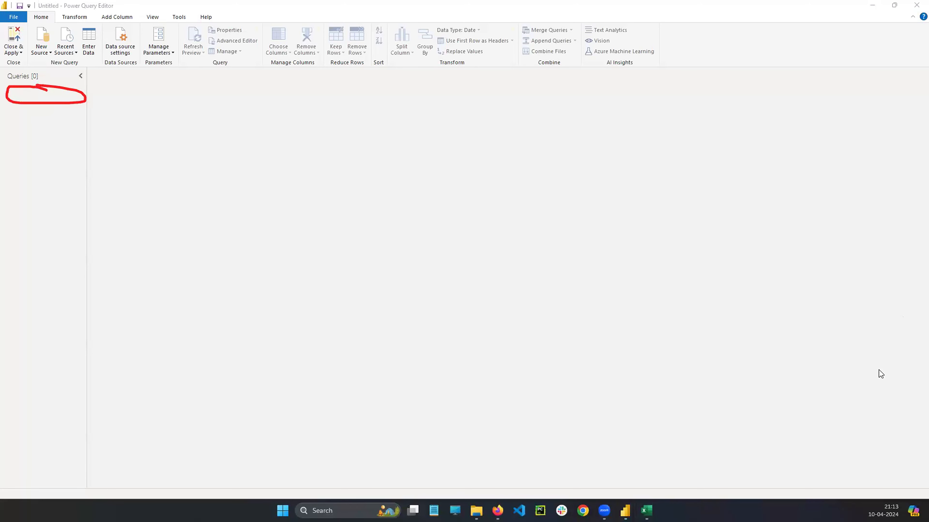
key(Escape)
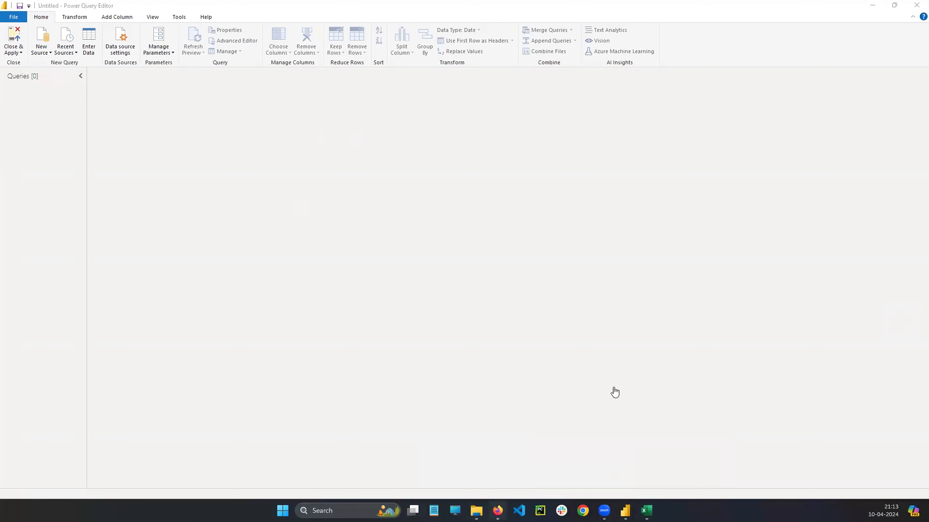
key(alt+Tab)
mouse_move(625, 510)
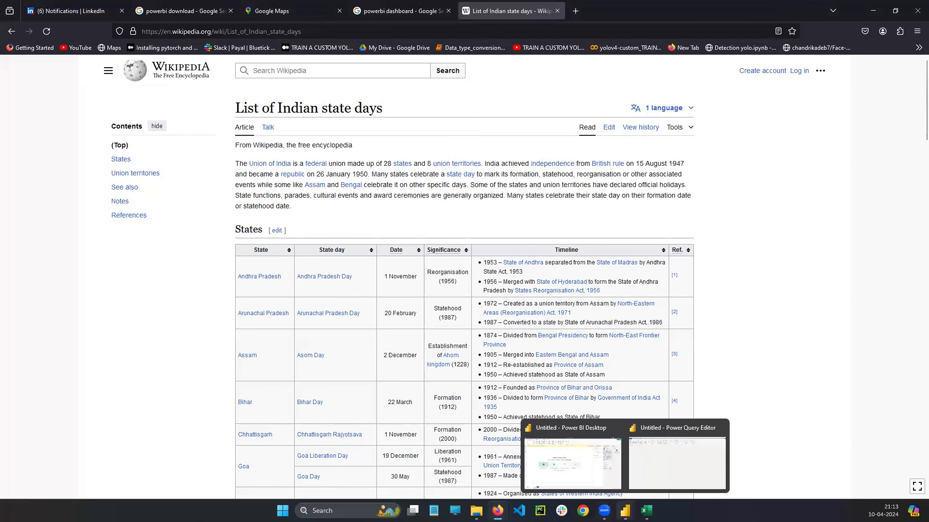
click(641, 451)
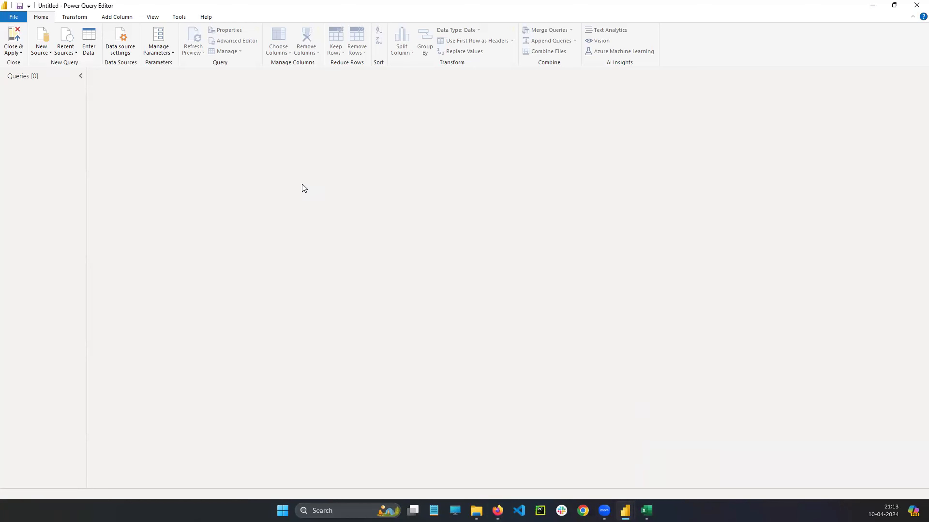
click(40, 40)
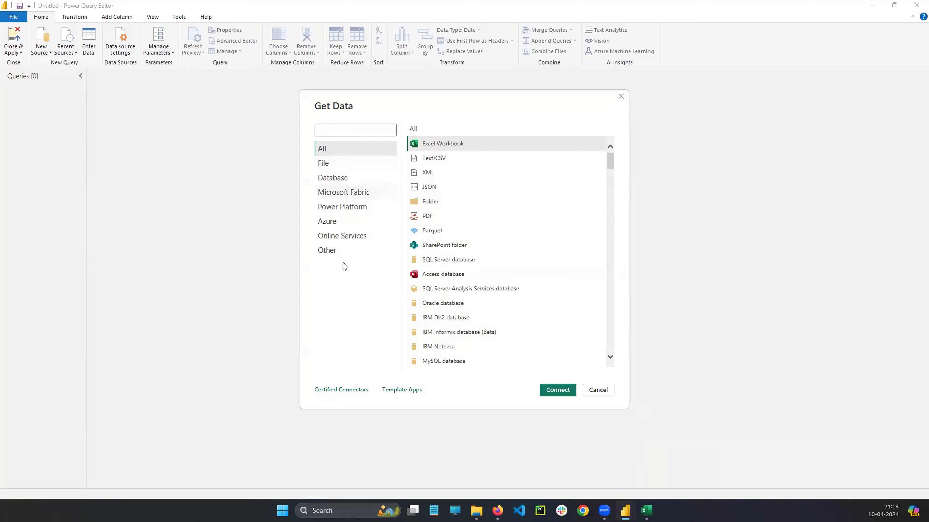
click(596, 393)
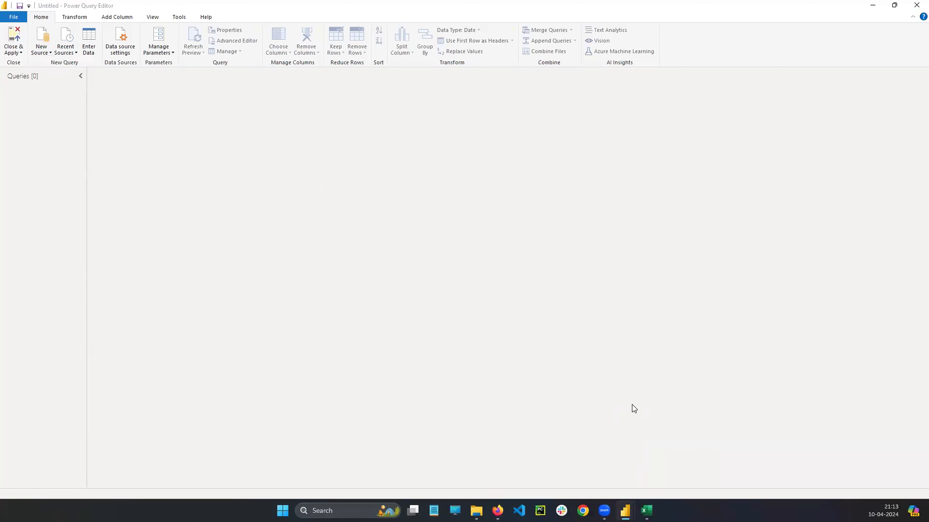
click(51, 54)
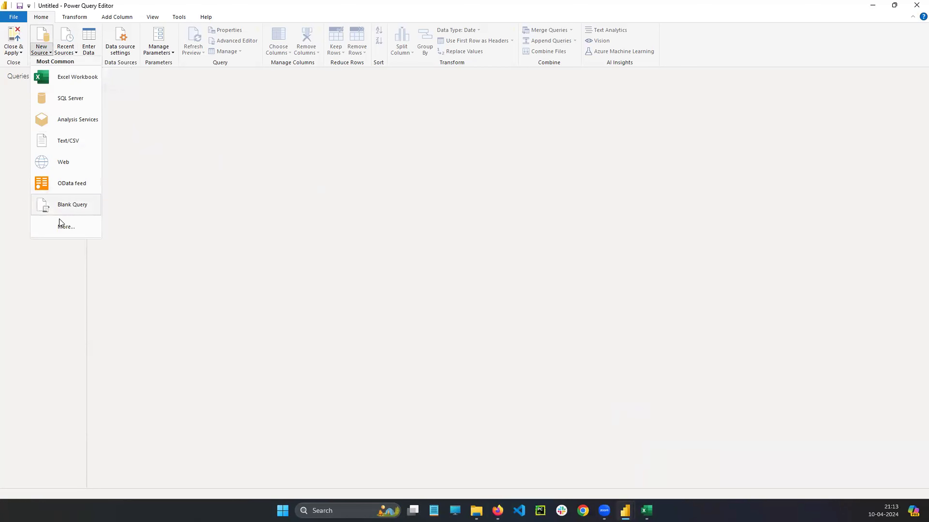
click(46, 34)
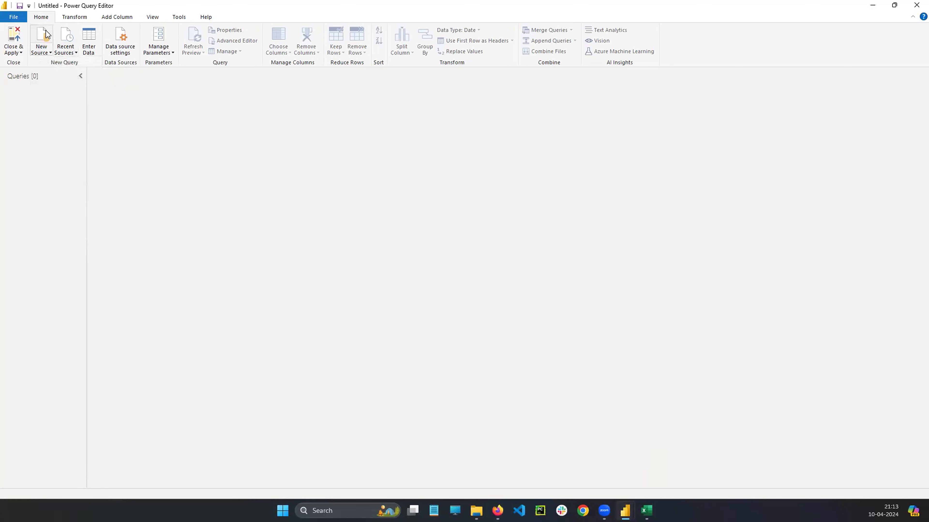
click(50, 54)
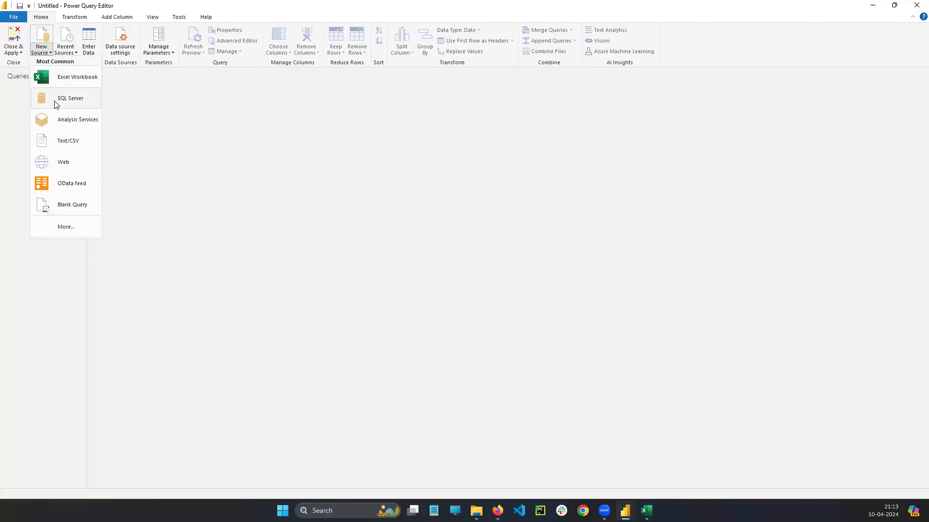
click(69, 164)
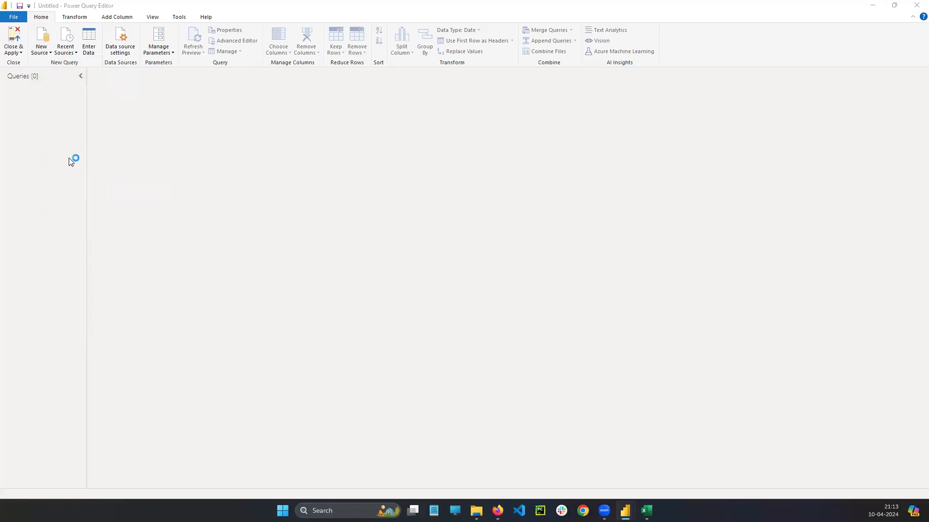
click(332, 252)
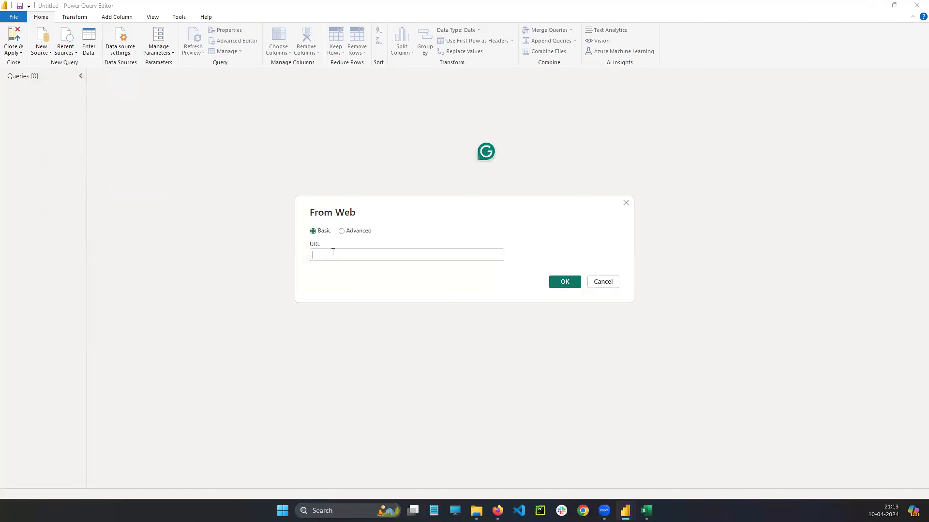
click(332, 255)
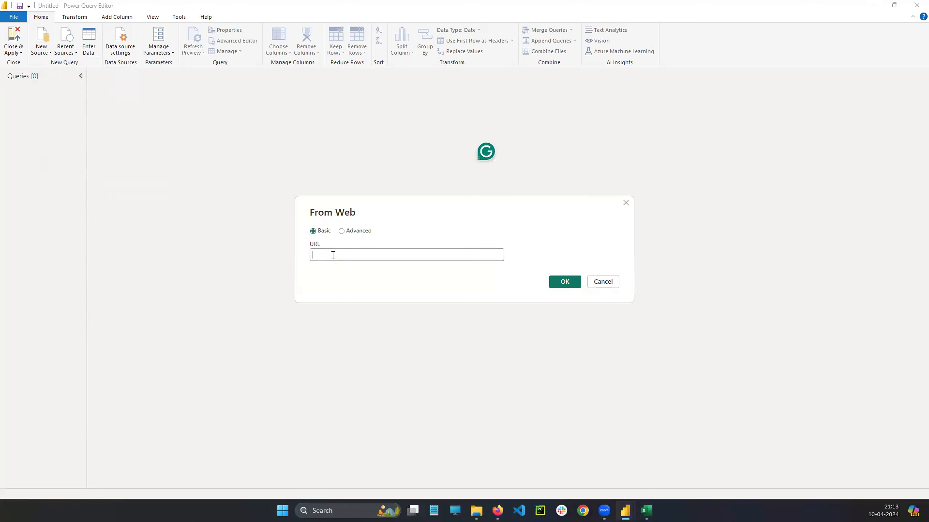
key(ctrl+v)
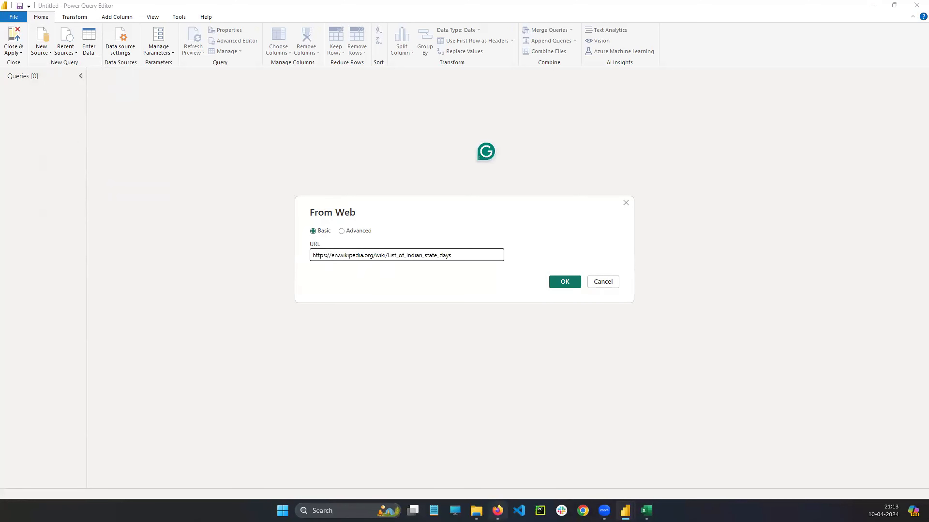
click(497, 510)
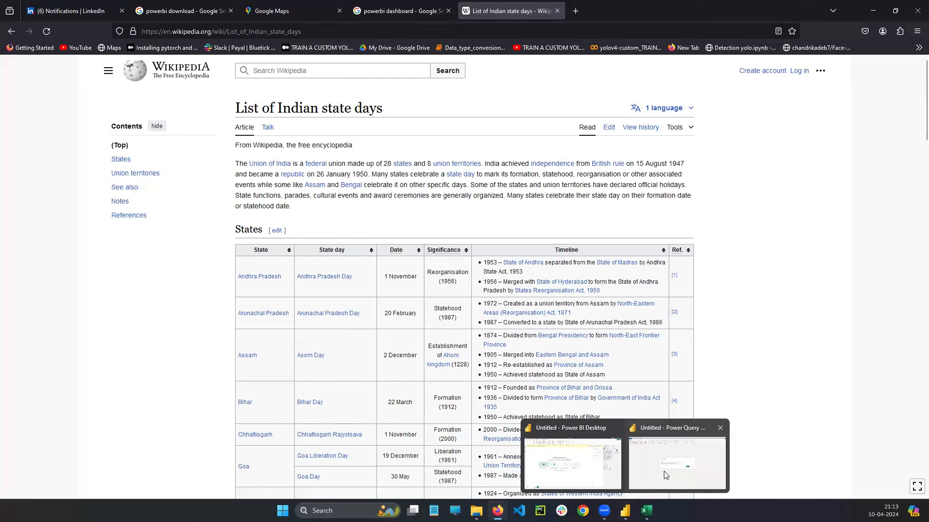
click(660, 470)
click(564, 282)
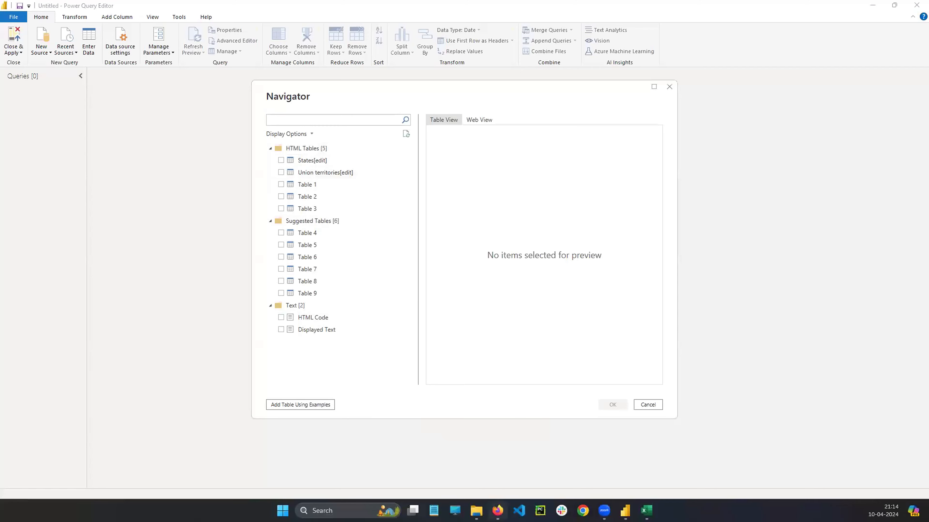
- Compare the tables in the Wikipedia article with the suggested tables offered in the Navigator
key(alt+Tab)
scroll(341, 264, down, 11)
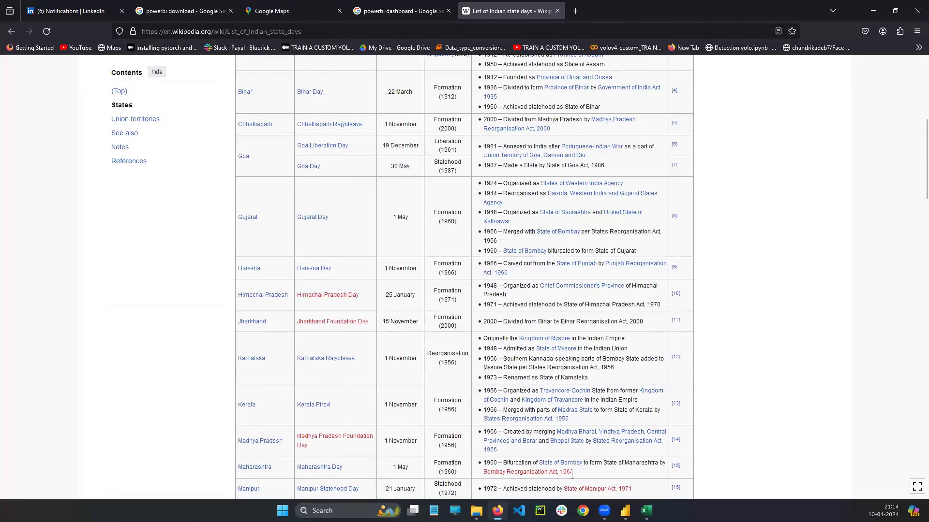
scroll(465, 277, down, 1)
click(646, 471)
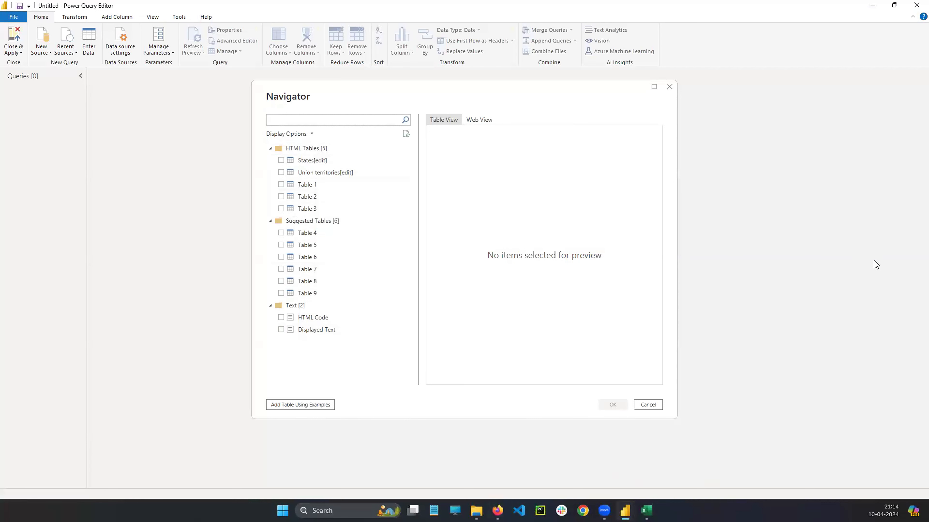
click(315, 219)
mouse_move(305, 211)
mouse_down()
mouse_move(269, 294)
mouse_move(344, 249)
mouse_move(340, 212)
mouse_move(303, 209)
mouse_up()
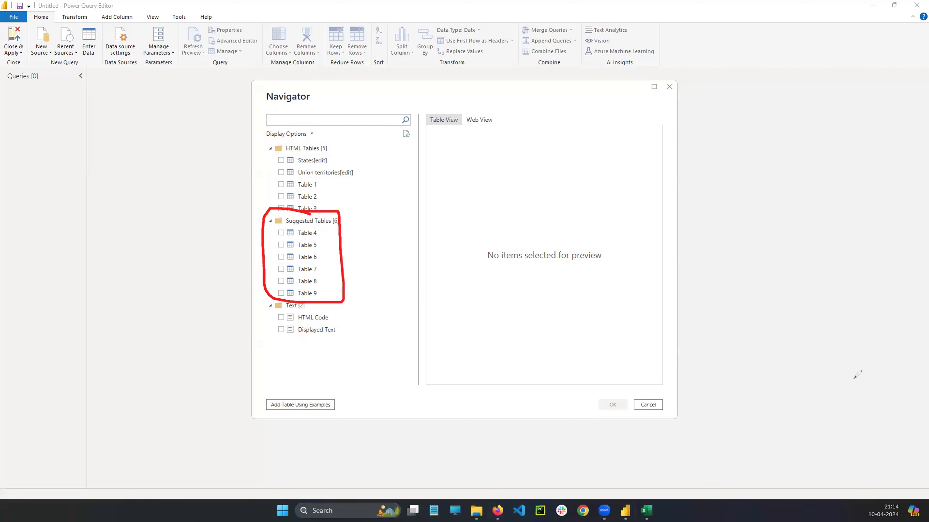
key(Escape)
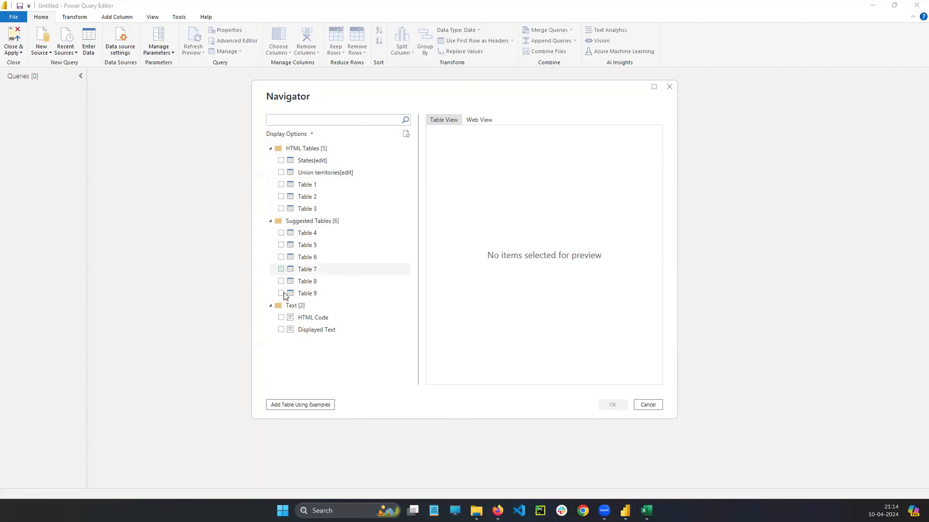
- Preview suggested Tables 4 to 8 in the Navigator one at a time, clearing each selection
click(281, 234)
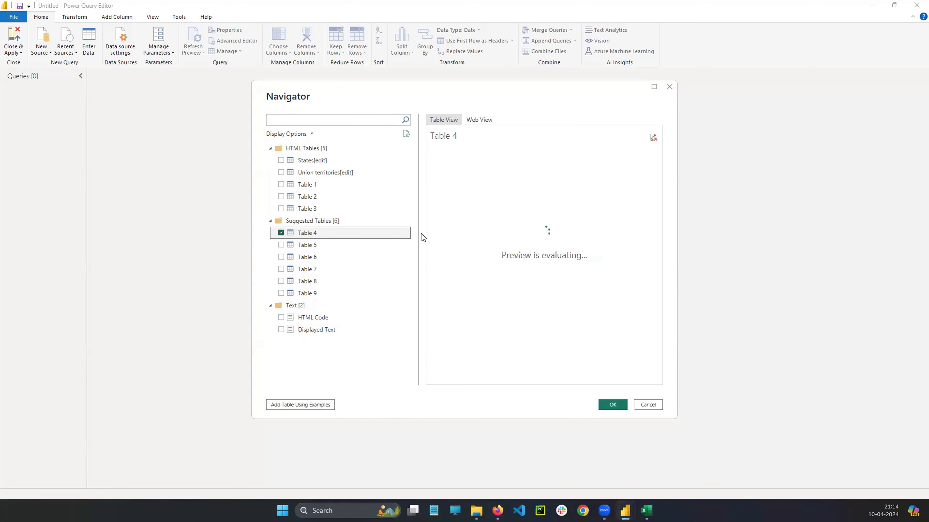
mouse_move(654, 191)
mouse_down()
mouse_move(649, 295)
mouse_move(653, 176)
mouse_up()
click(281, 245)
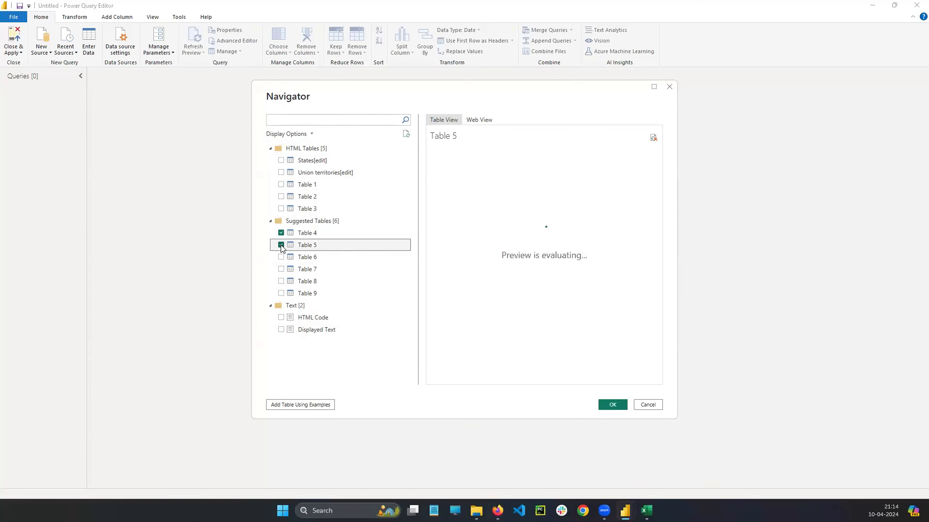
click(281, 233)
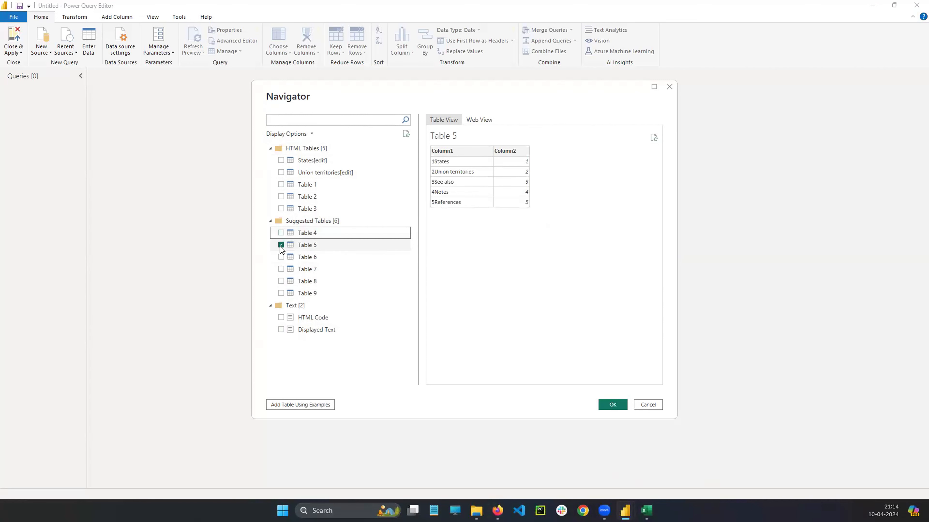
click(281, 245)
click(280, 257)
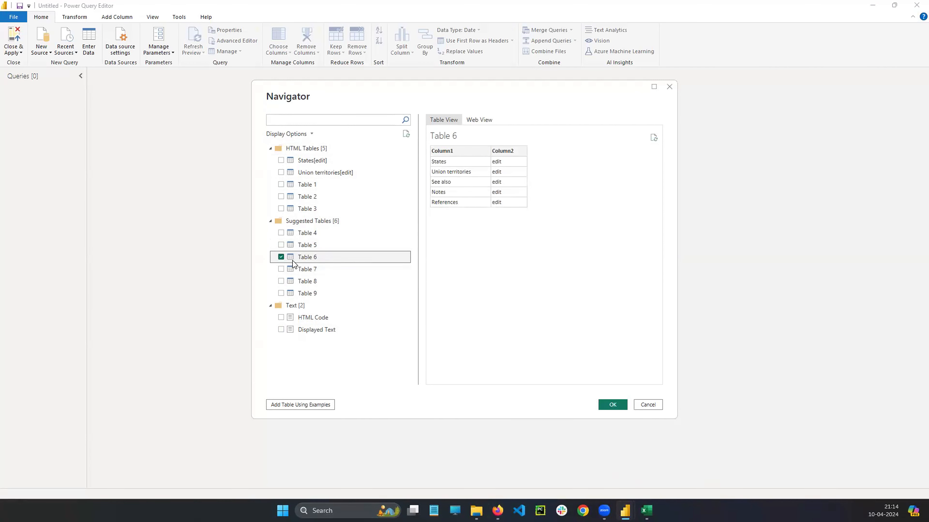
click(280, 258)
click(281, 269)
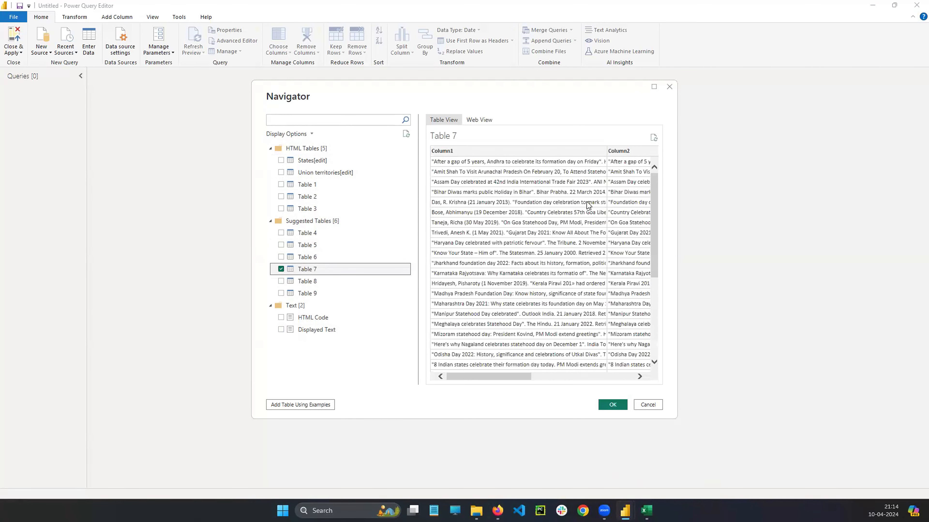
click(281, 269)
click(281, 281)
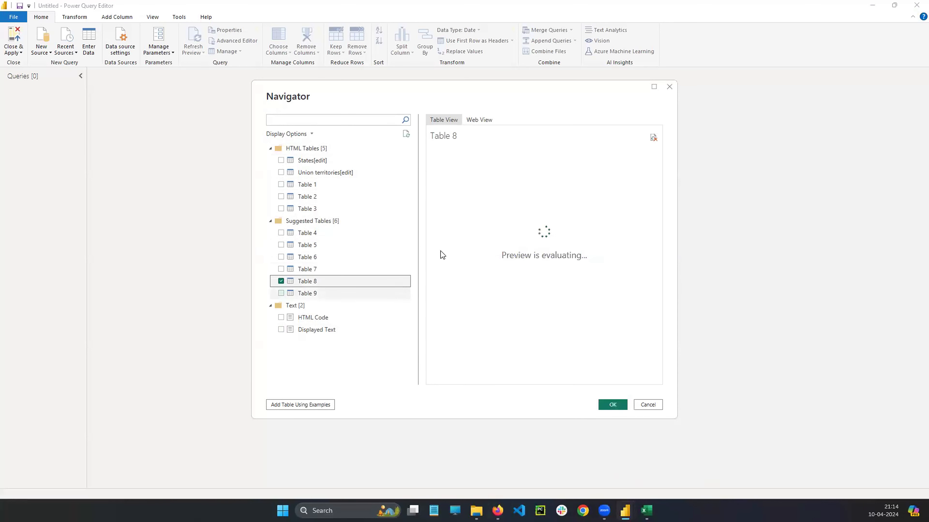
click(281, 281)
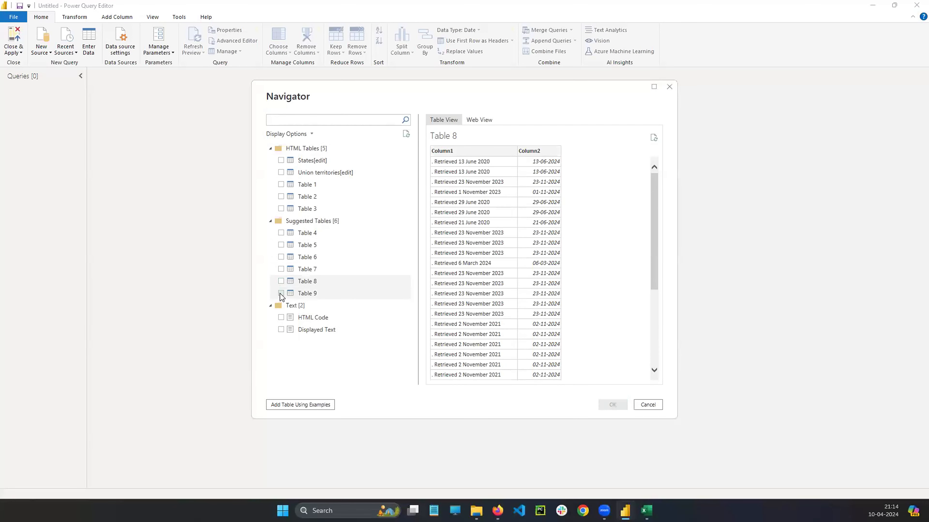
- Select suggested Table 9 for import and check its preview against the Wikipedia article
click(280, 294)
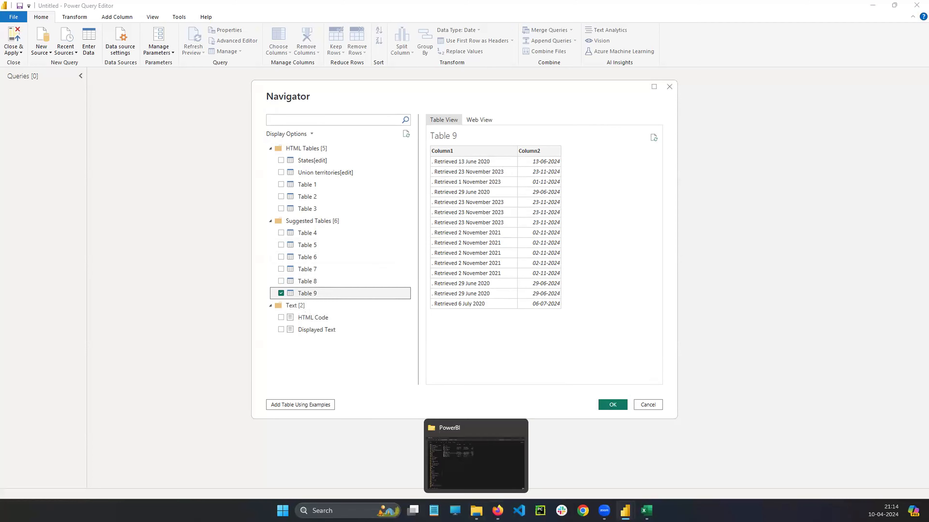
key(alt+Tab)
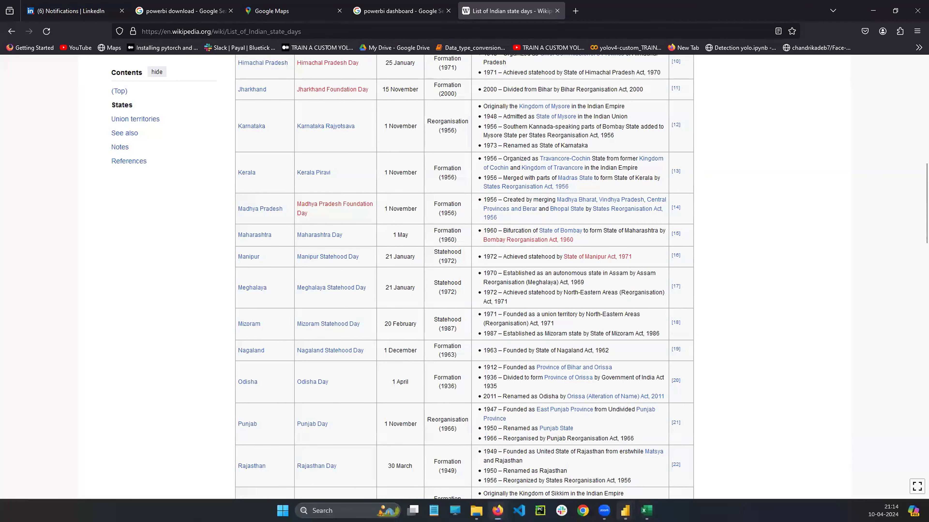
key(alt+Tab)
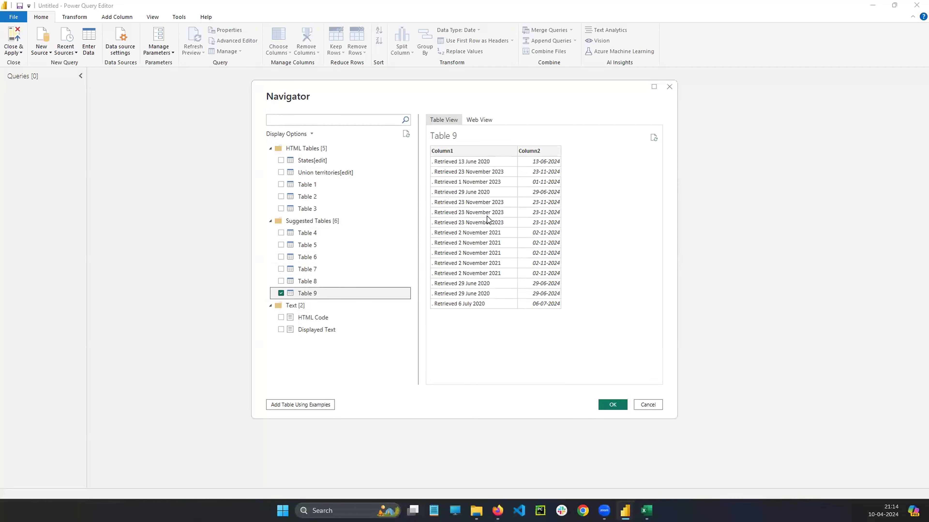
mouse_move(533, 148)
mouse_down()
mouse_move(508, 143)
mouse_move(558, 301)
mouse_move(495, 93)
mouse_move(501, 100)
mouse_up()
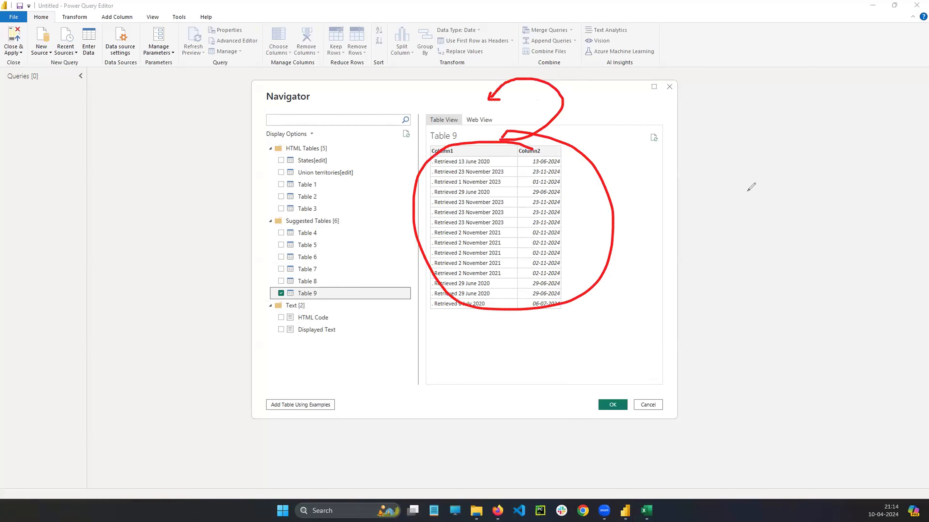
- Compare the Web View of the full article with the Table View of Table 9 in the Navigator
click(481, 120)
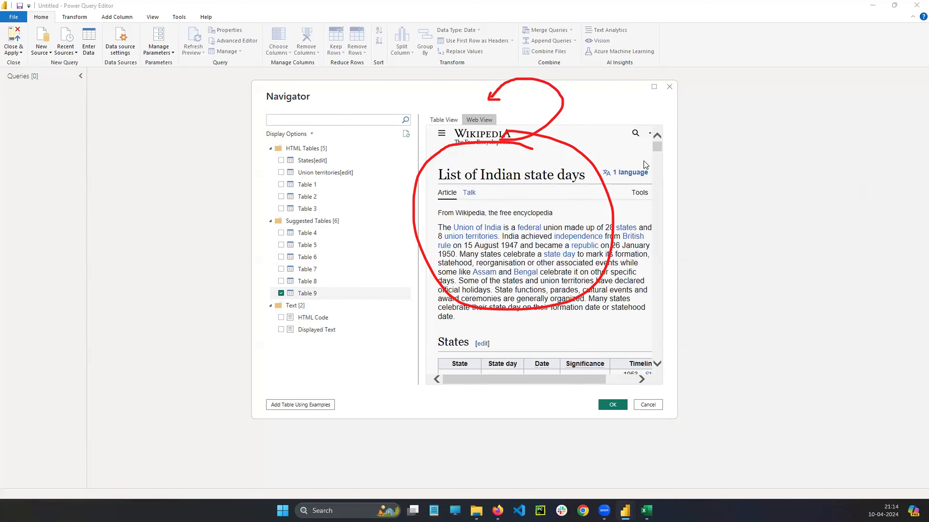
drag(654, 147, 653, 350)
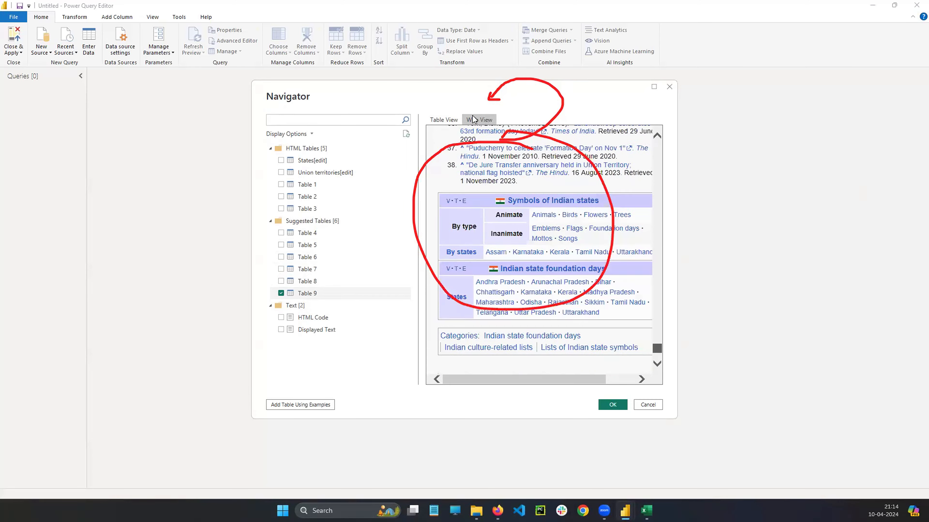
click(443, 120)
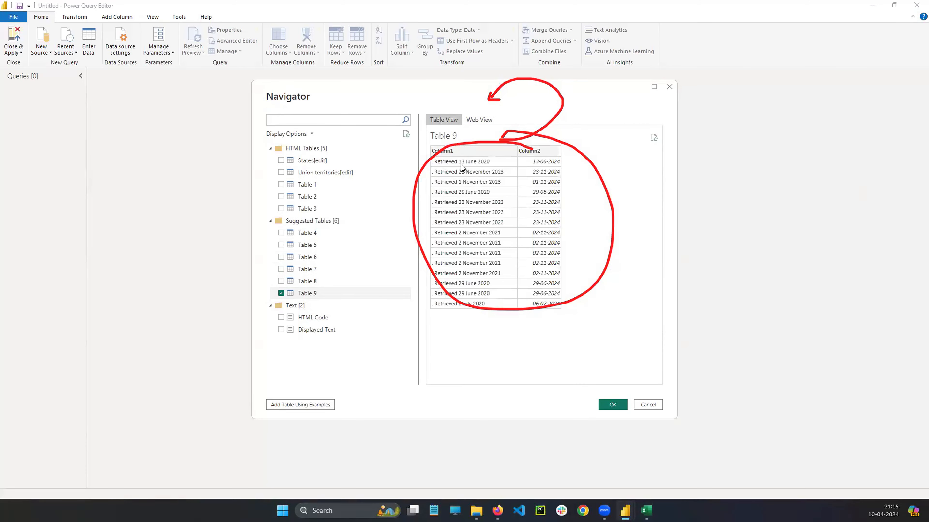
click(475, 119)
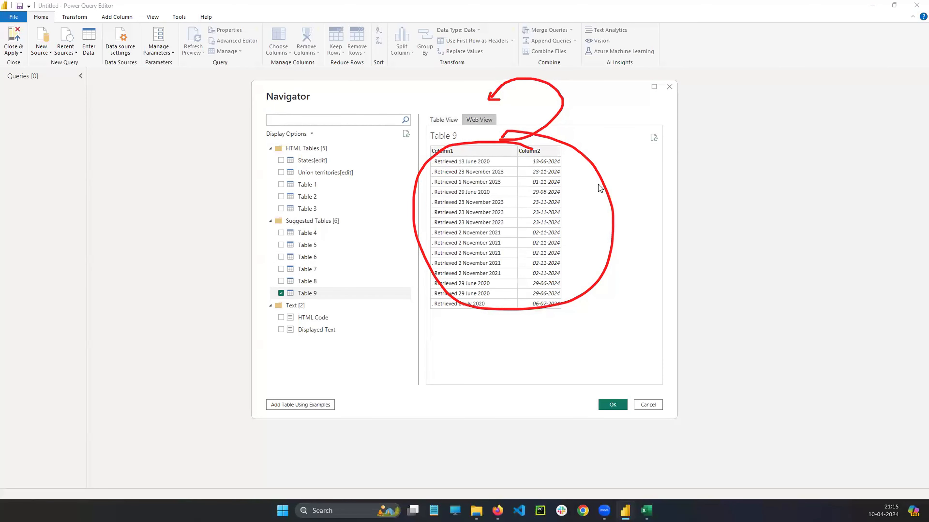
drag(661, 194, 660, 141)
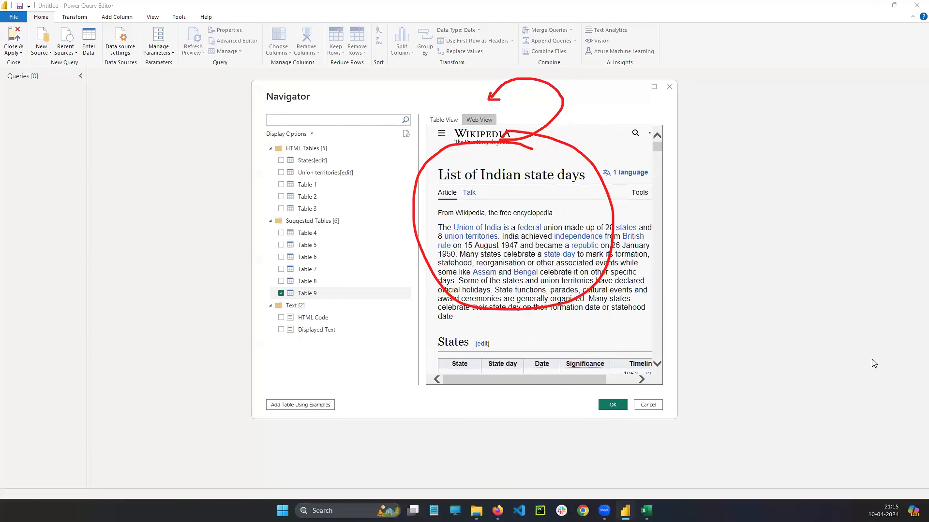
key(Escape)
click(438, 121)
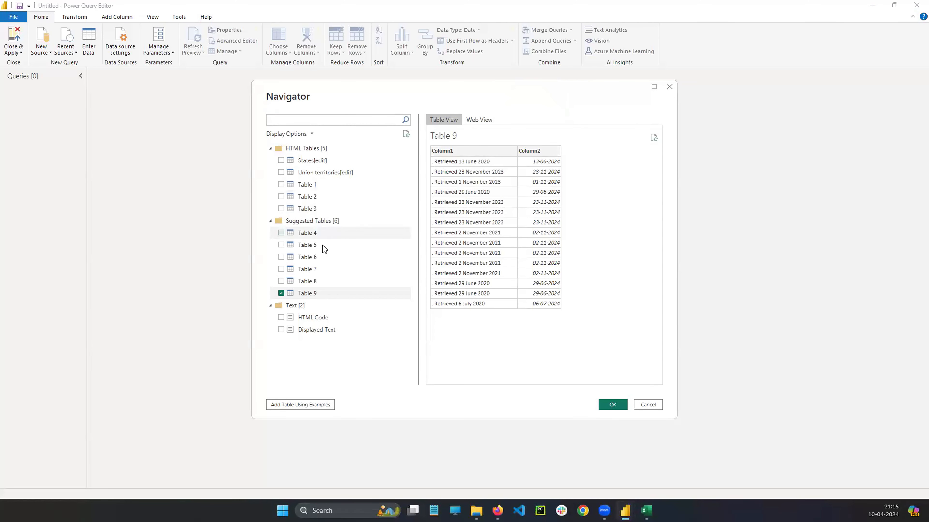
- Preview suggested Table 4 once more and clear its selection, keeping only Table 9 selected
click(280, 233)
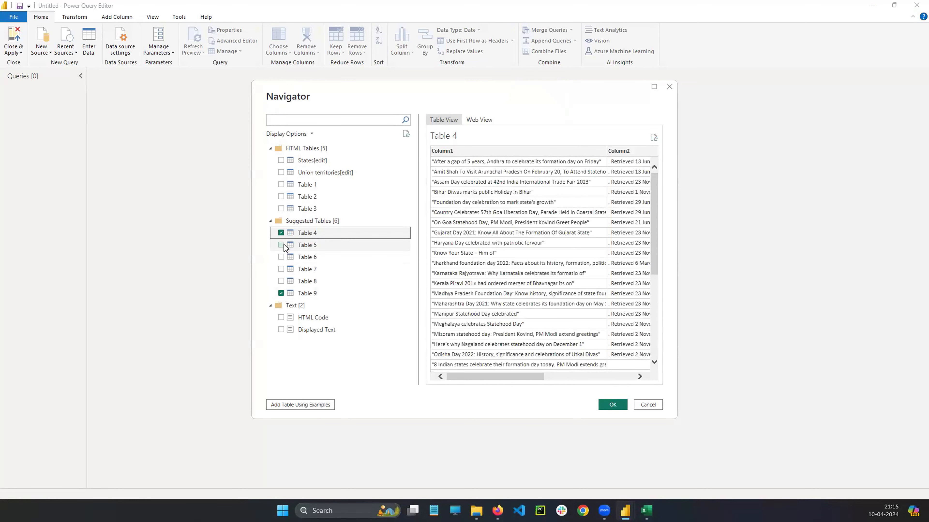
click(282, 235)
click(283, 245)
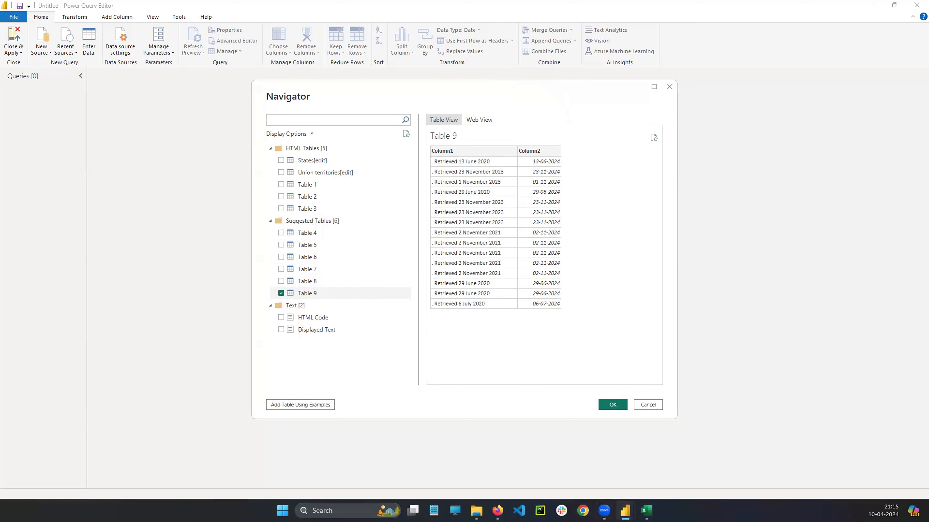
- Examine the States and Union territories tables in the Wikipedia article, and return to the Navigator
click(497, 511)
scroll(347, 258, down, 9)
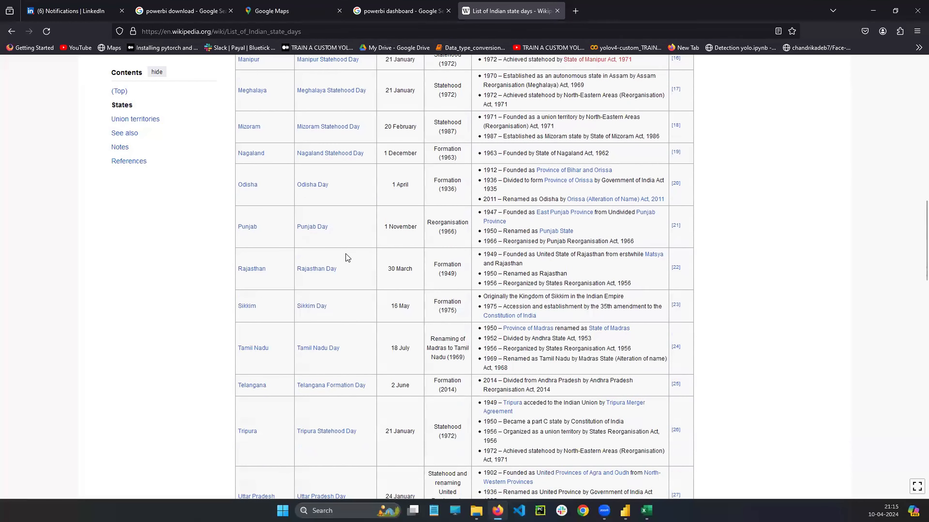
scroll(502, 275, down, 4)
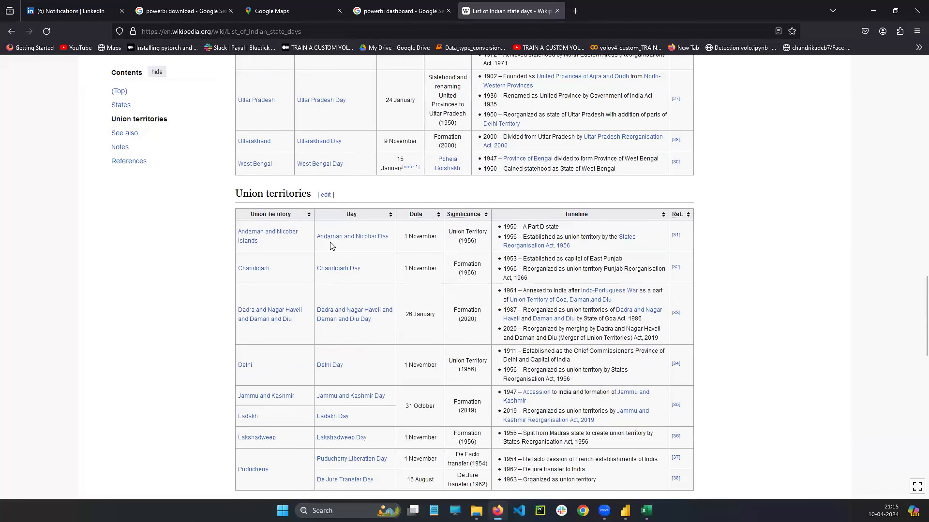
mouse_move(625, 510)
click(666, 461)
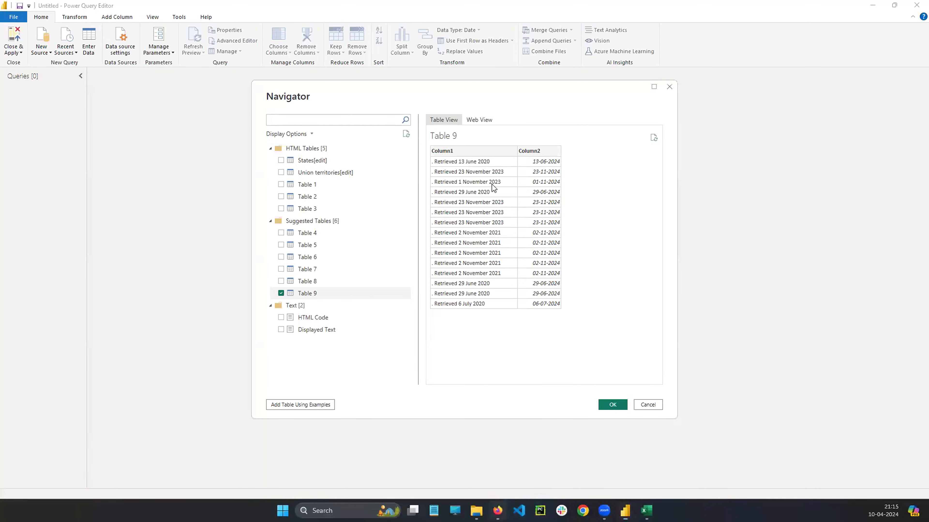
- Load Table 9 into the Power Query Editor and compare it with the Wikipedia article in the browser
click(498, 510)
mouse_move(625, 510)
click(636, 424)
key(alt+Tab)
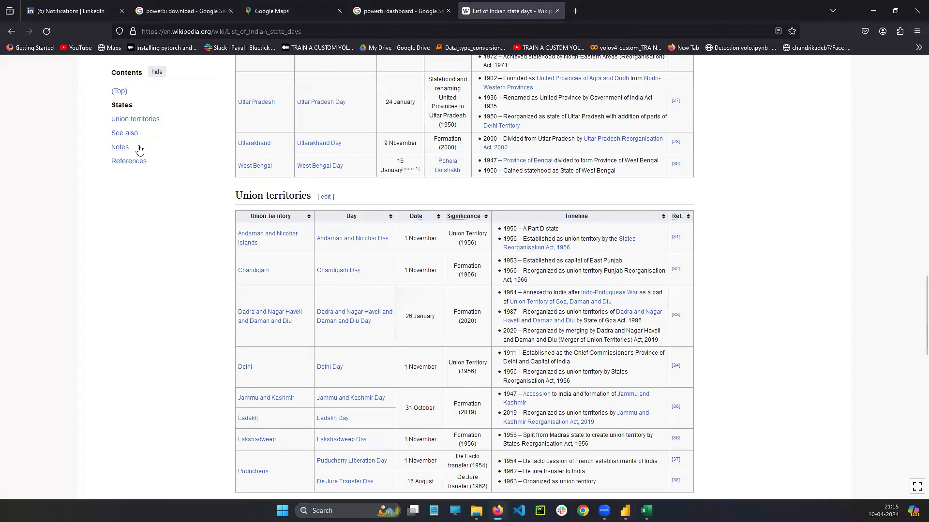
mouse_move(625, 510)
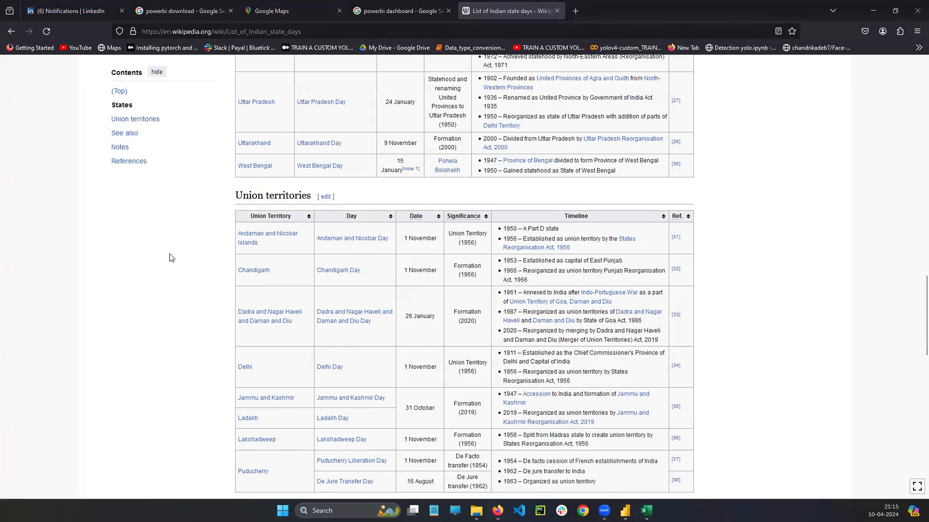
key(alt+Tab)
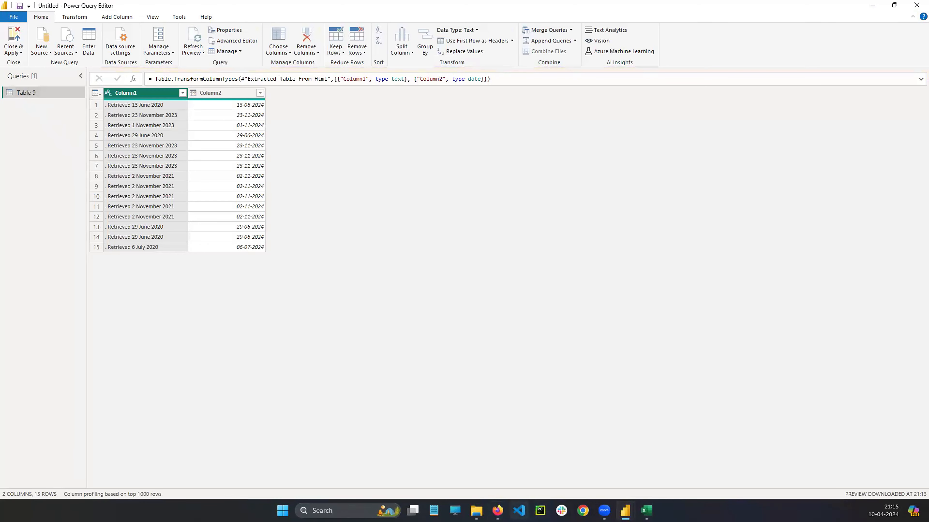
click(498, 510)
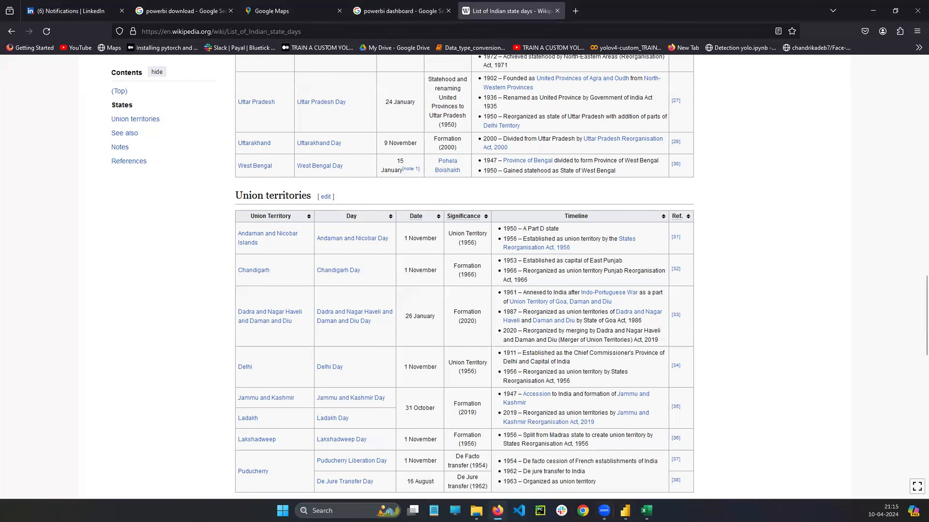
mouse_move(626, 510)
click(685, 458)
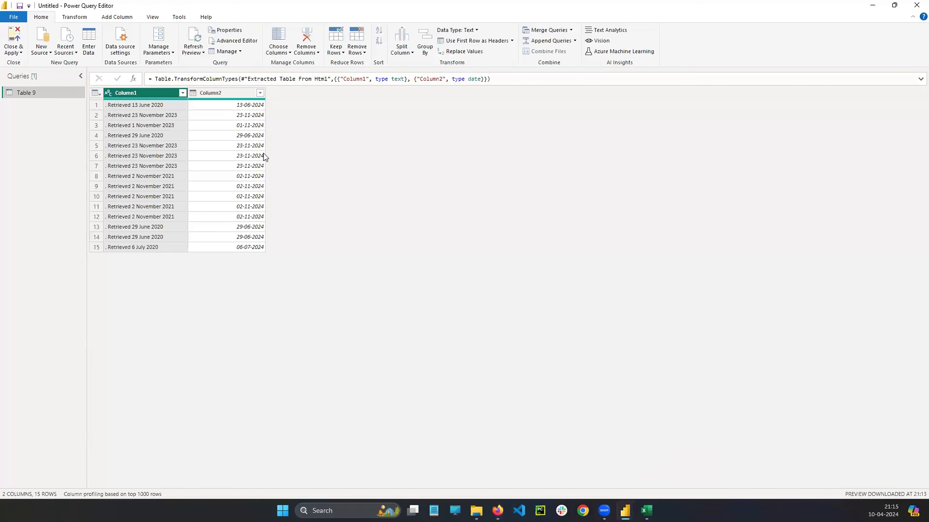
- Rename Column2 of the Table 9 query to Formation_dates
click(216, 94)
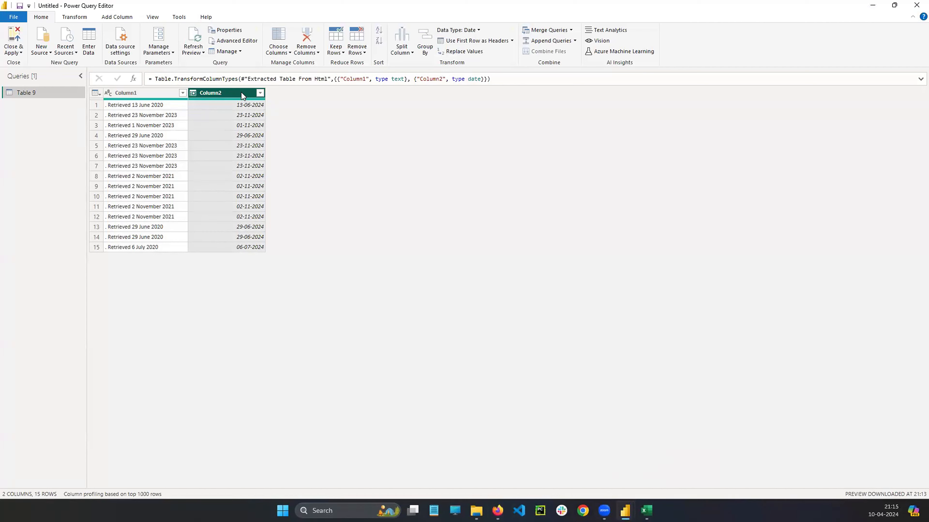
double_click(230, 93)
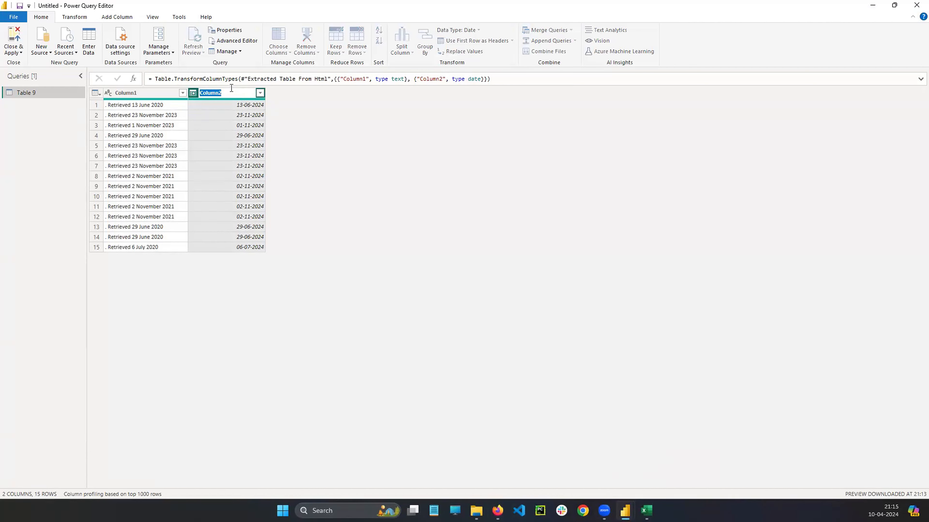
key(BackSpace)
text(da)
text(Formation)
text(_dates)
key(Return)
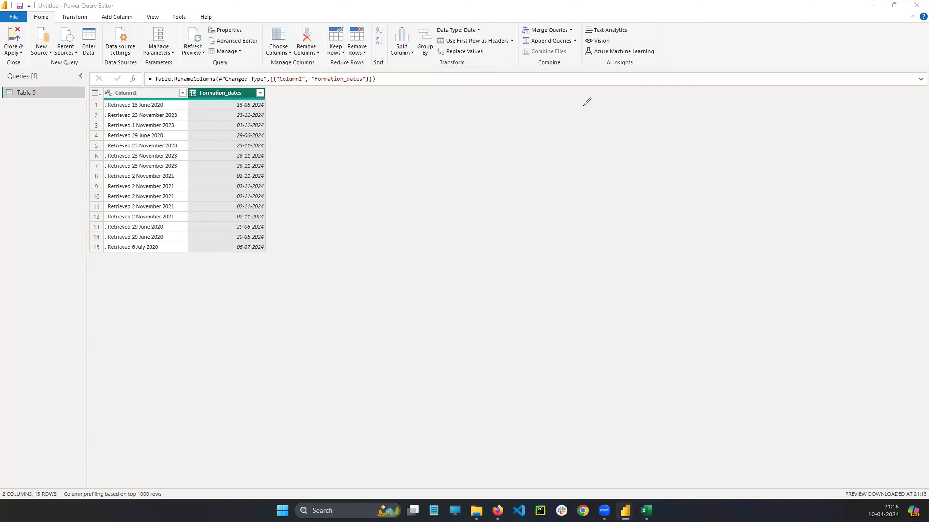
drag(273, 36, 288, 32)
drag(312, 37, 322, 34)
mouse_move(335, 39)
mouse_down()
mouse_move(366, 31)
mouse_move(372, 49)
mouse_move(380, 18)
mouse_move(402, 20)
mouse_move(400, 58)
mouse_move(412, 22)
mouse_up()
mouse_move(434, 29)
mouse_down()
mouse_move(421, 18)
mouse_move(433, 44)
mouse_move(501, 34)
mouse_move(457, 47)
mouse_up()
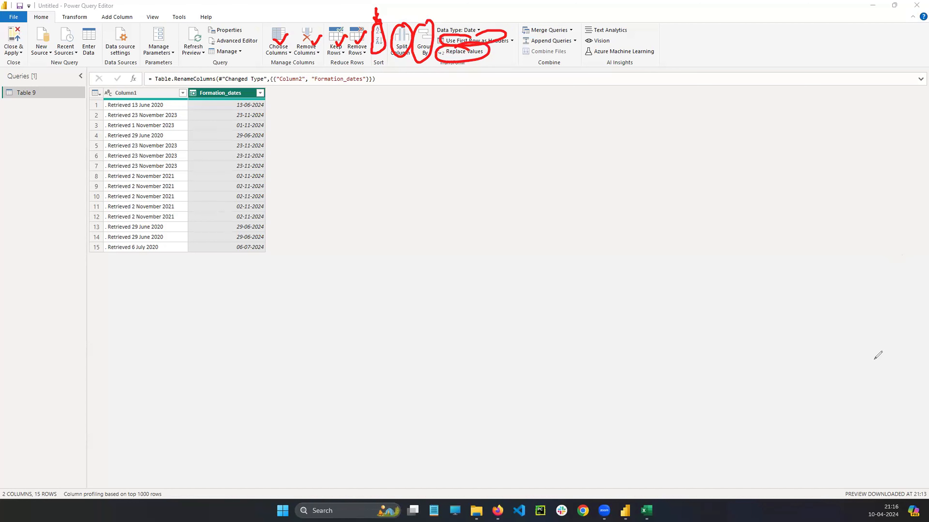
click(900, 178)
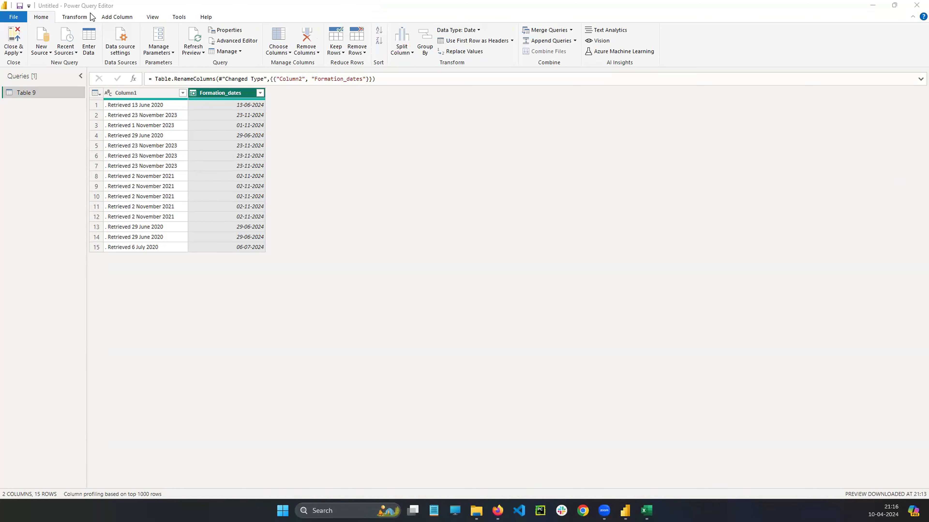
- Review the commands available for transforming existing columns and for adding new columns to the Table 9 query
click(80, 16)
click(78, 21)
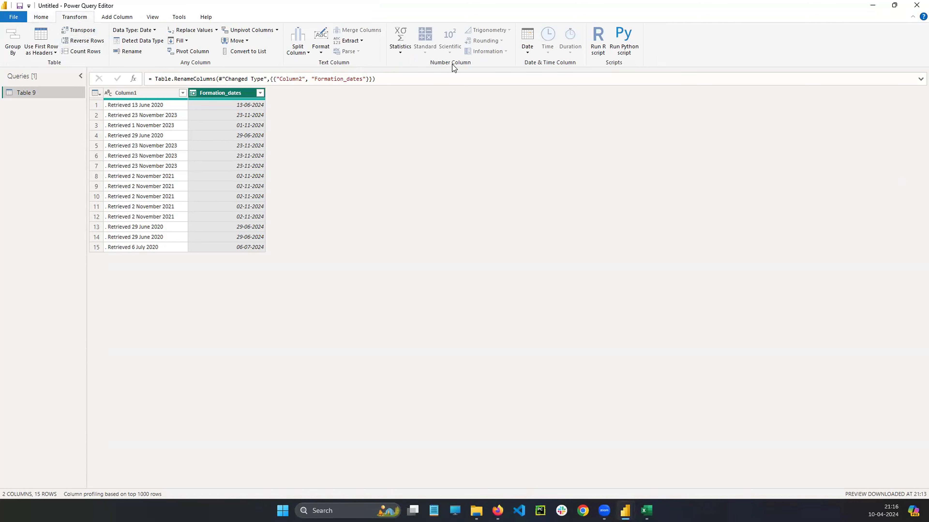
click(119, 19)
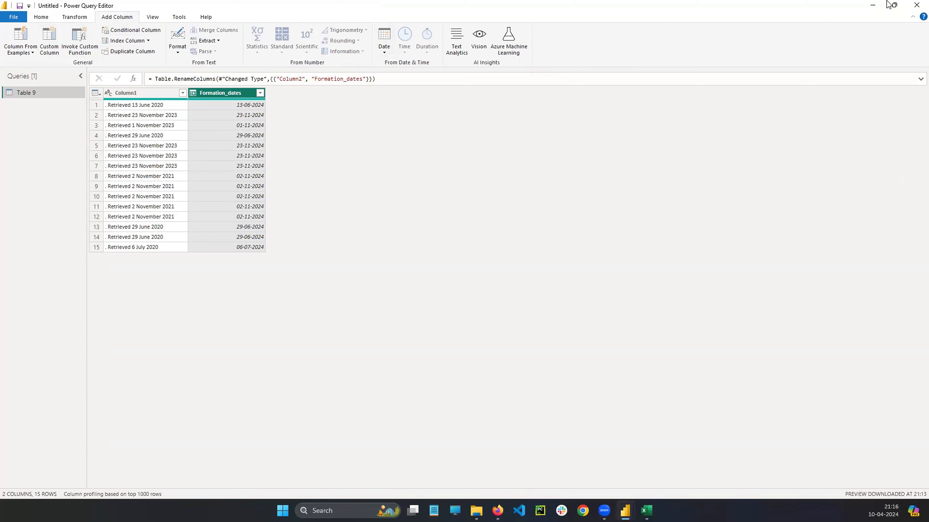
- Close the Power Query Editor without applying the changes, and show the Model view in Power BI Desktop
click(917, 5)
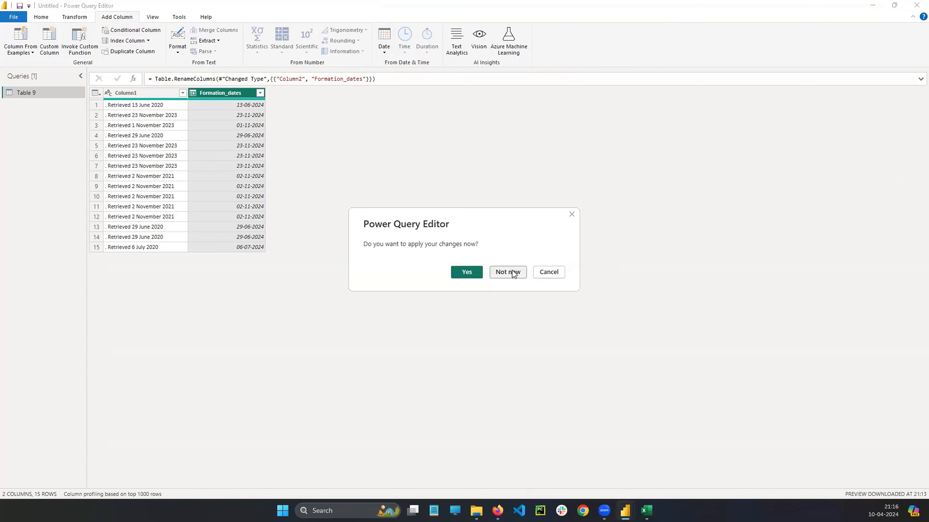
click(504, 272)
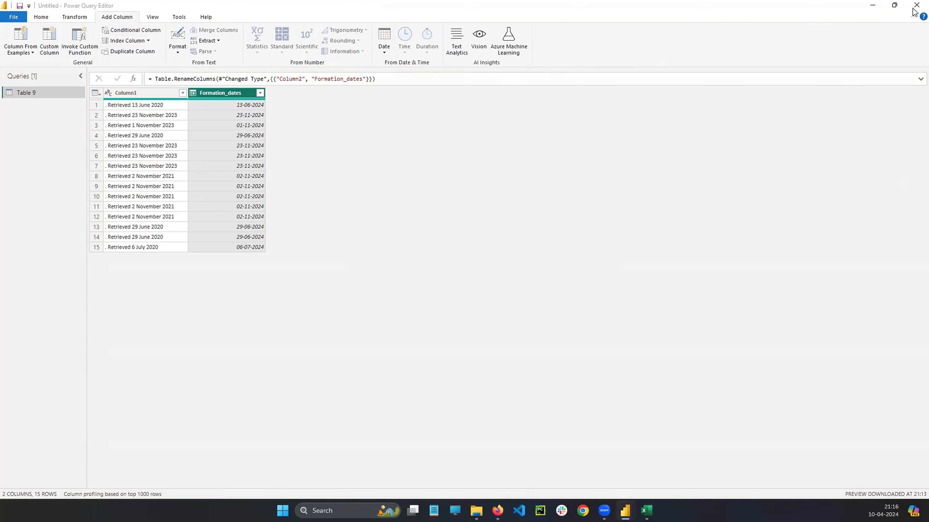
mouse_move(625, 511)
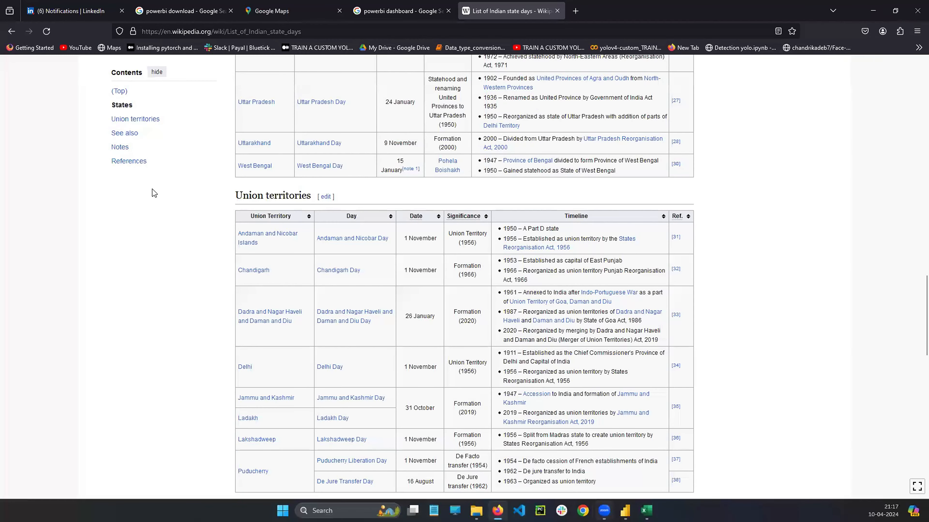
click(625, 510)
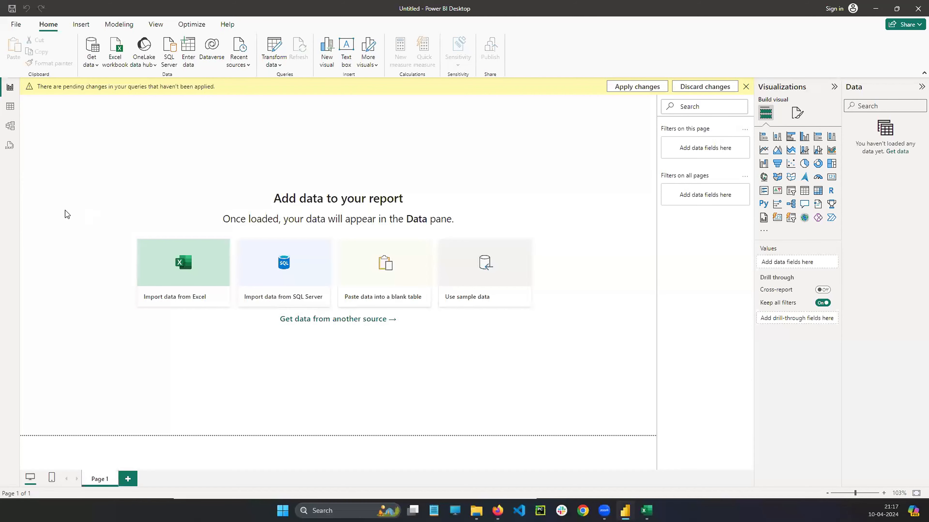
click(14, 129)
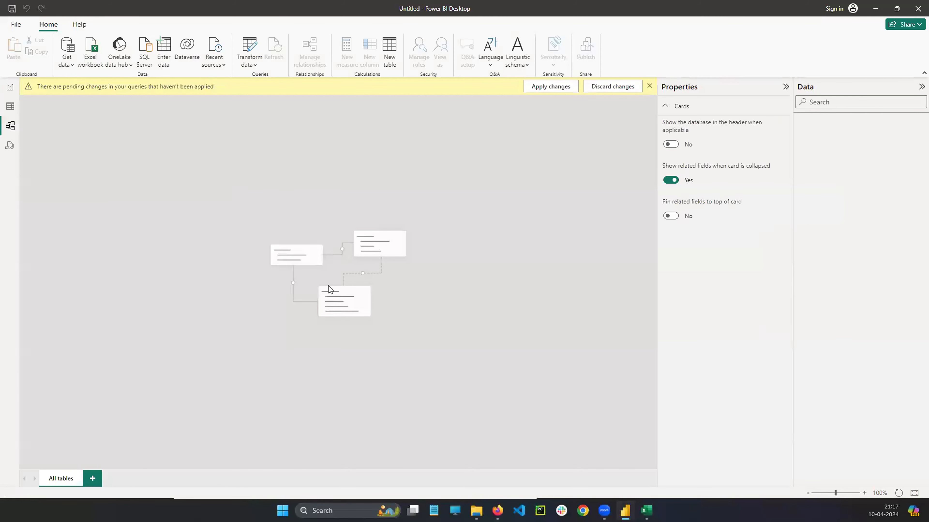